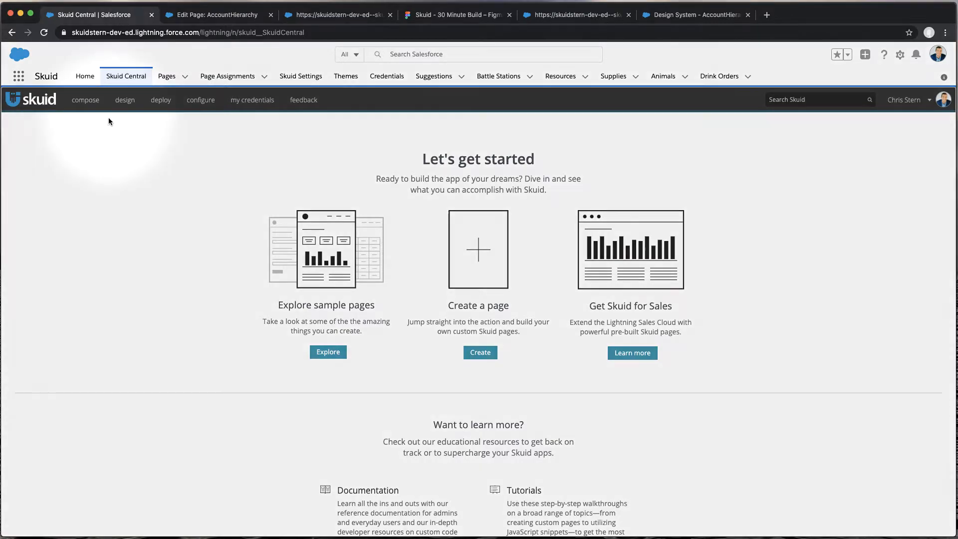
Step: Open the Skuid pages list, close it, and look over the AccountHierarchy page layout in the page composer
left_click(85, 100)
left_click(93, 132)
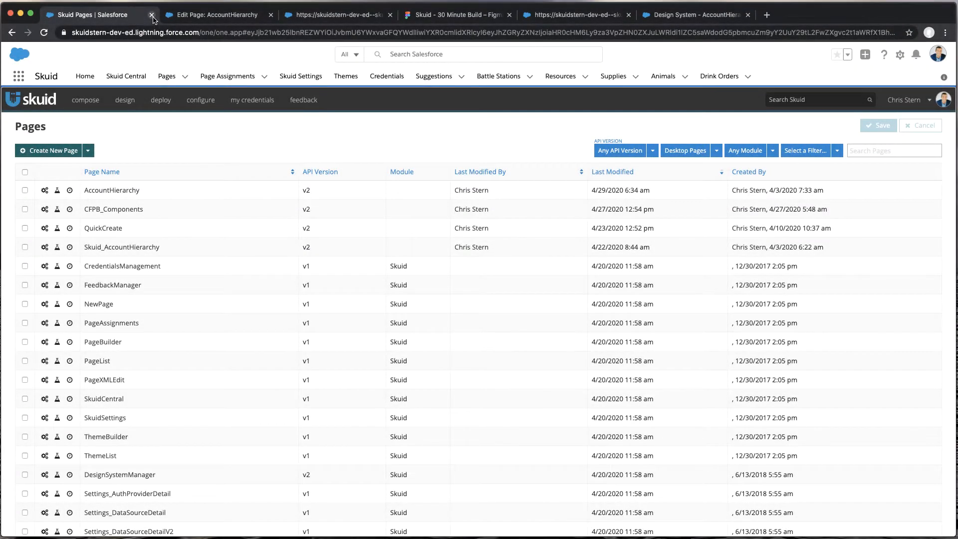
left_click(152, 16)
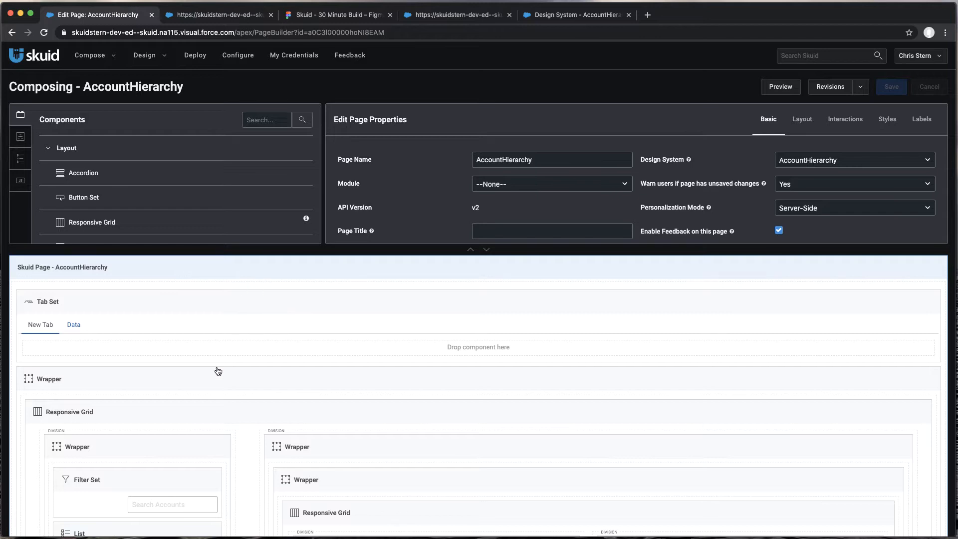
scroll(302, 402, "down", 5)
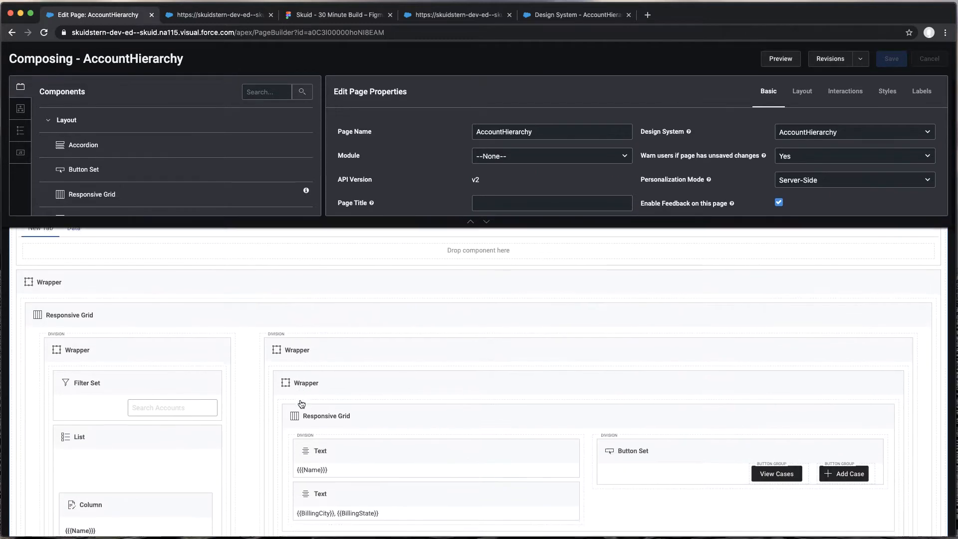
scroll(301, 403, "up", 5)
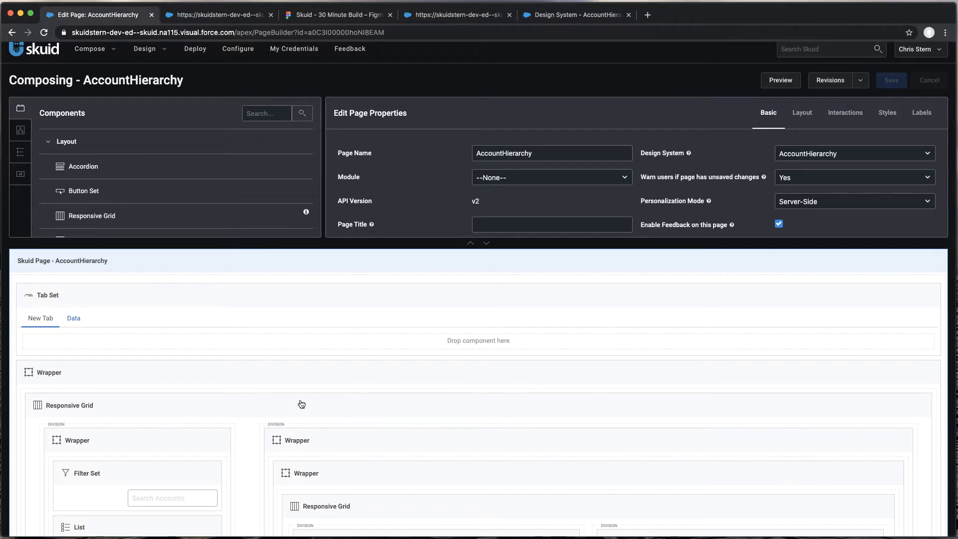
scroll(268, 340, "up", 1)
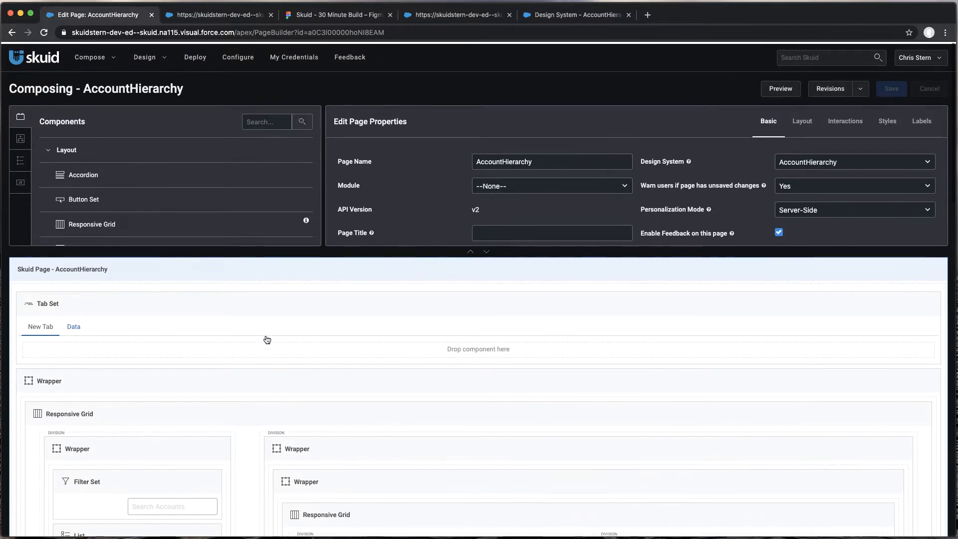
Step: Look at the AccountHierarchy design system's brand colors and review the Account Navigator mockup in Figma
mouse_move(156, 60)
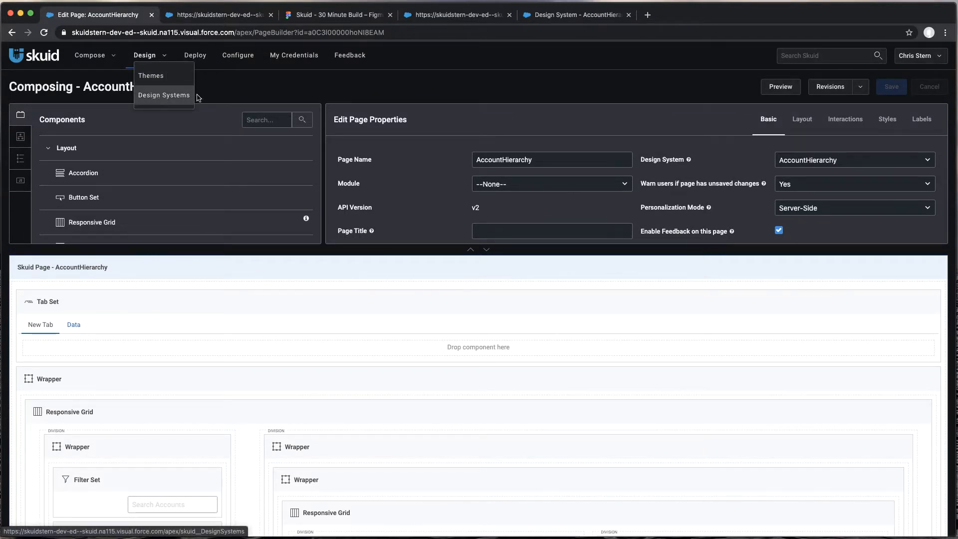
left_click(577, 18)
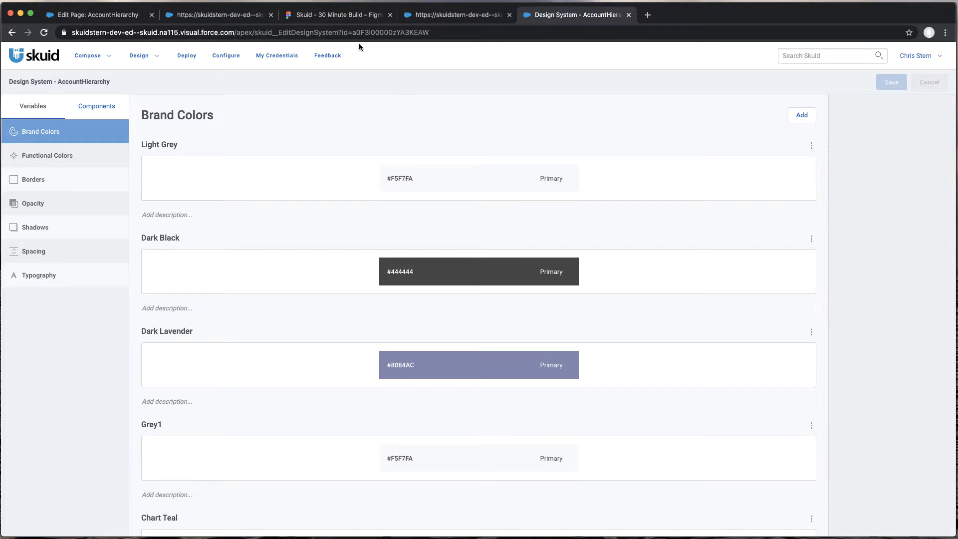
left_click(343, 20)
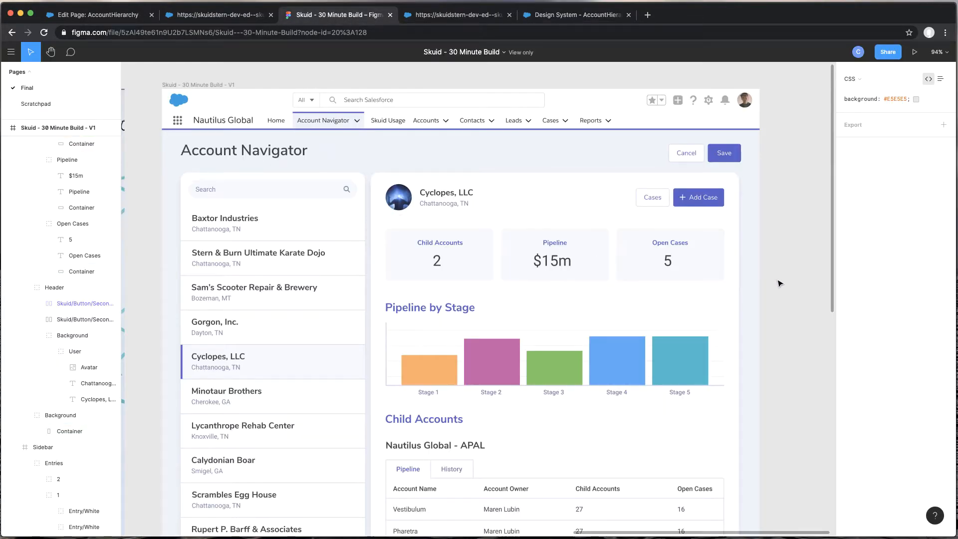
scroll(779, 284, "down", 2)
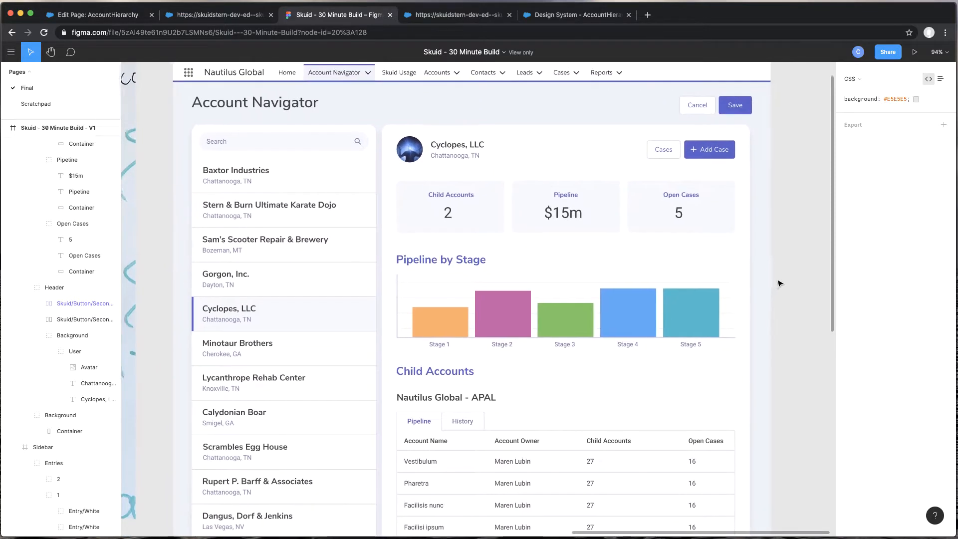
scroll(780, 283, "right", 1)
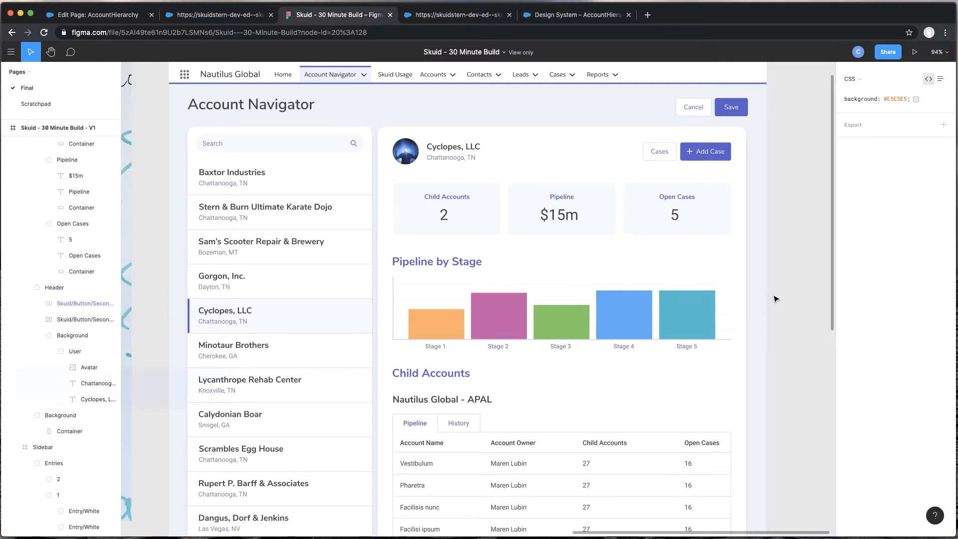
scroll(775, 299, "down", 3)
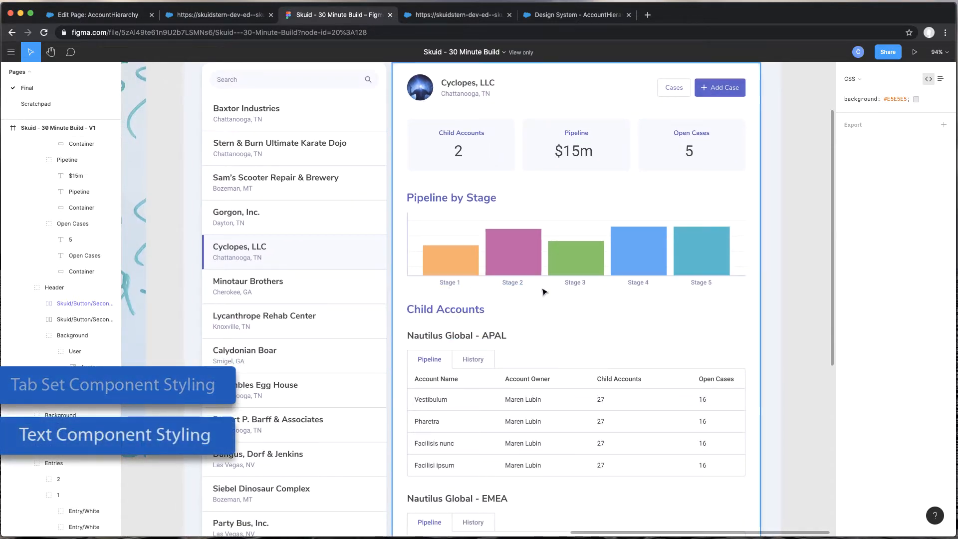
scroll(499, 289, "up", 3)
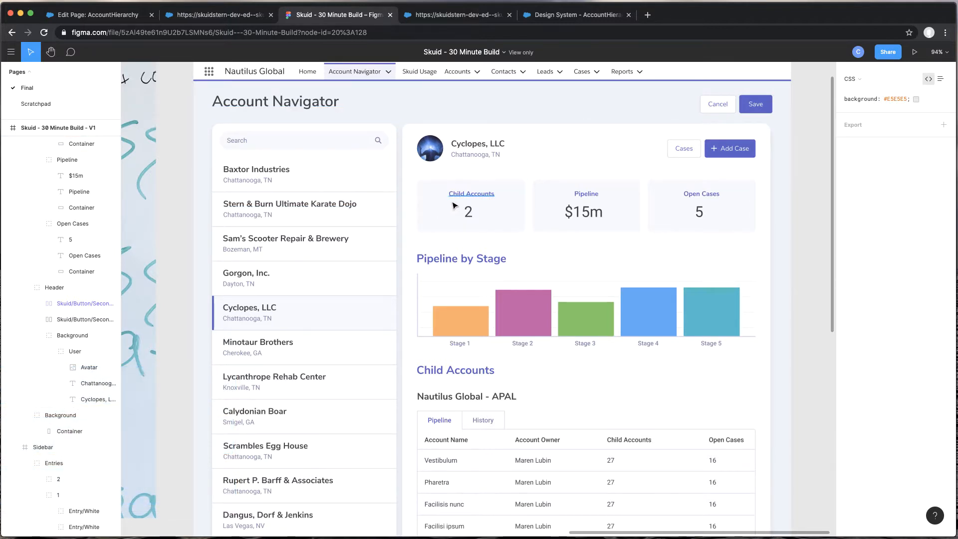
Step: Switch to the AccountHierarchy design system and select the Default style variant of the Tab Set component for editing
left_click(567, 17)
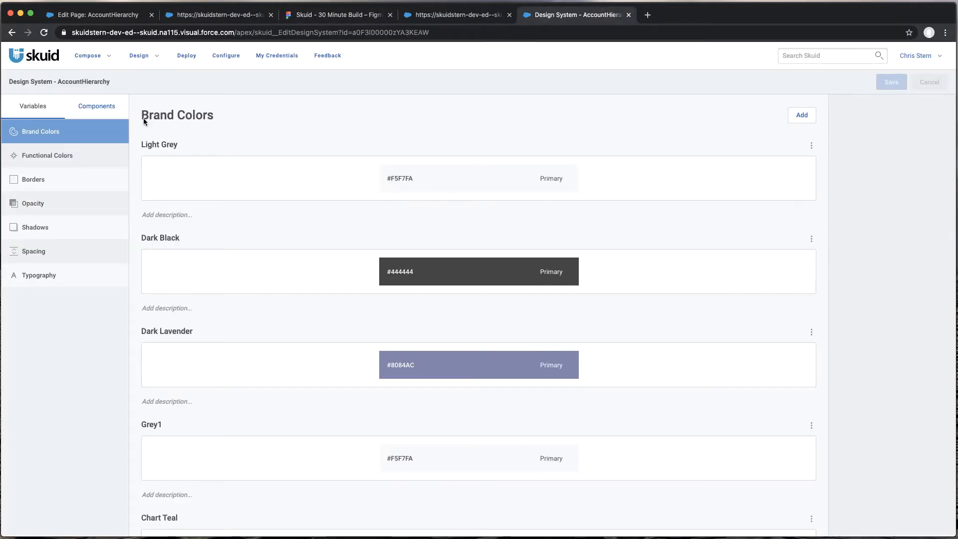
left_click(101, 114)
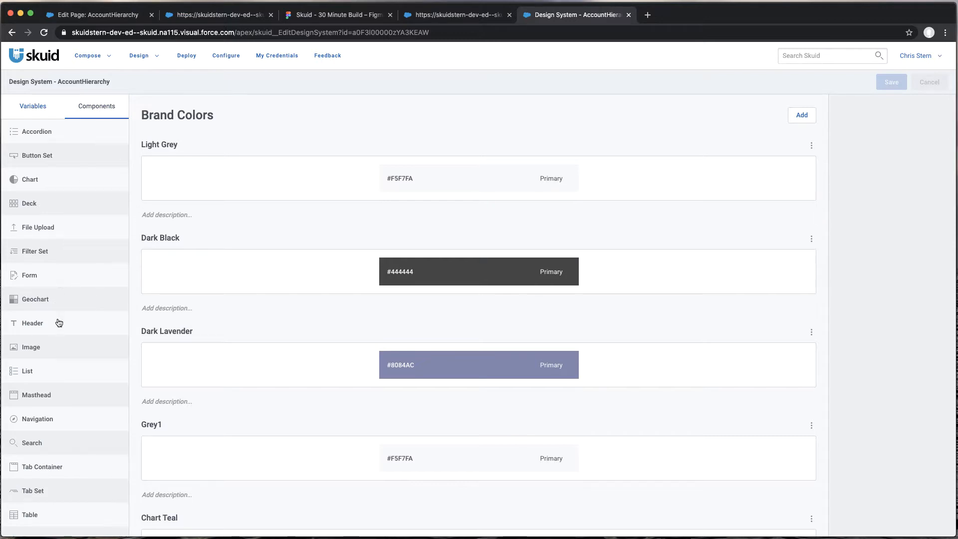
scroll(59, 322, "down", 5)
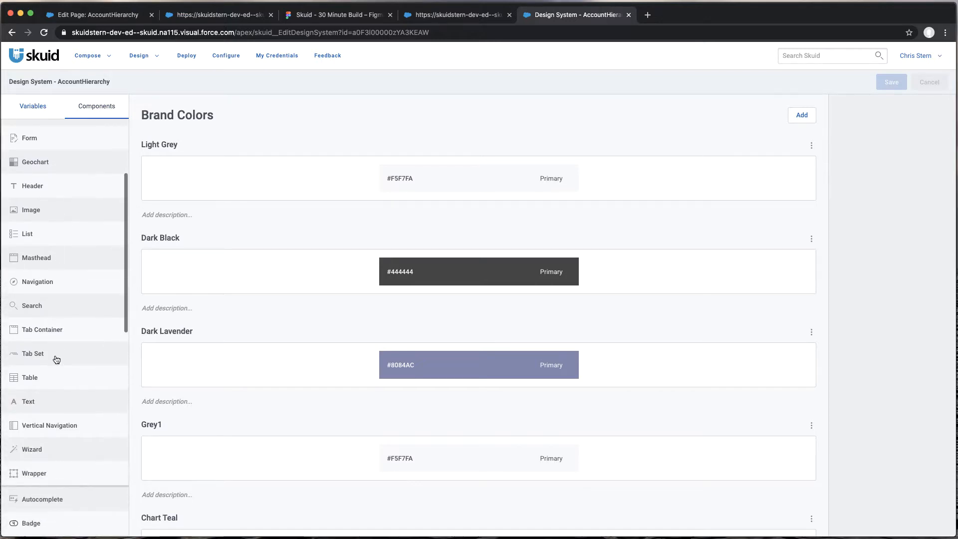
left_click(57, 358)
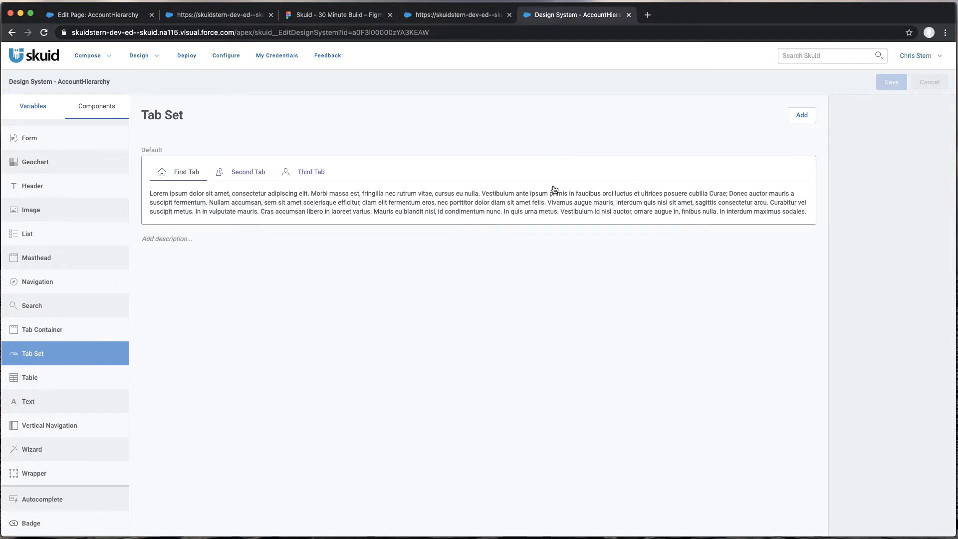
left_click(532, 178)
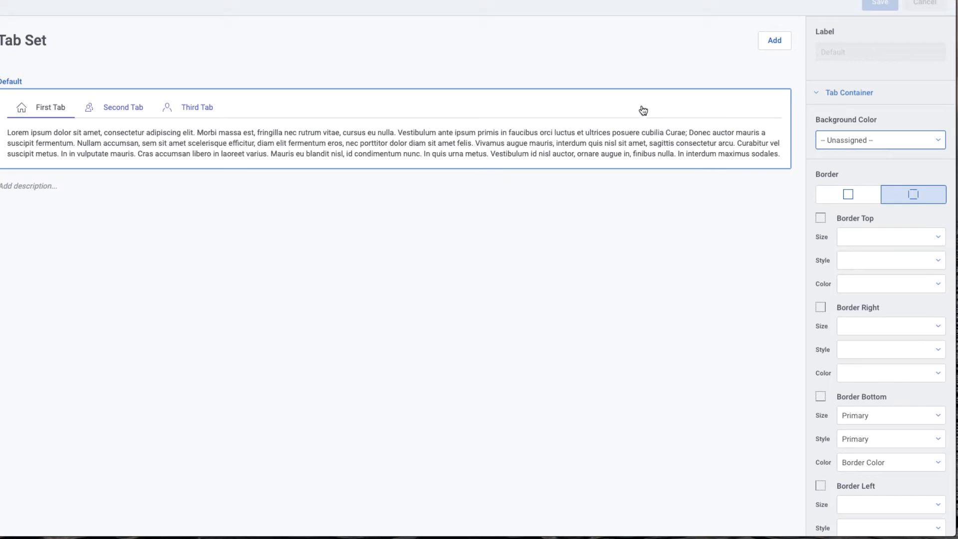
Step: Review the Default tab set's Tab Container style settings, then collapse them and expand the Tab style settings
scroll(832, 152, "down", 3)
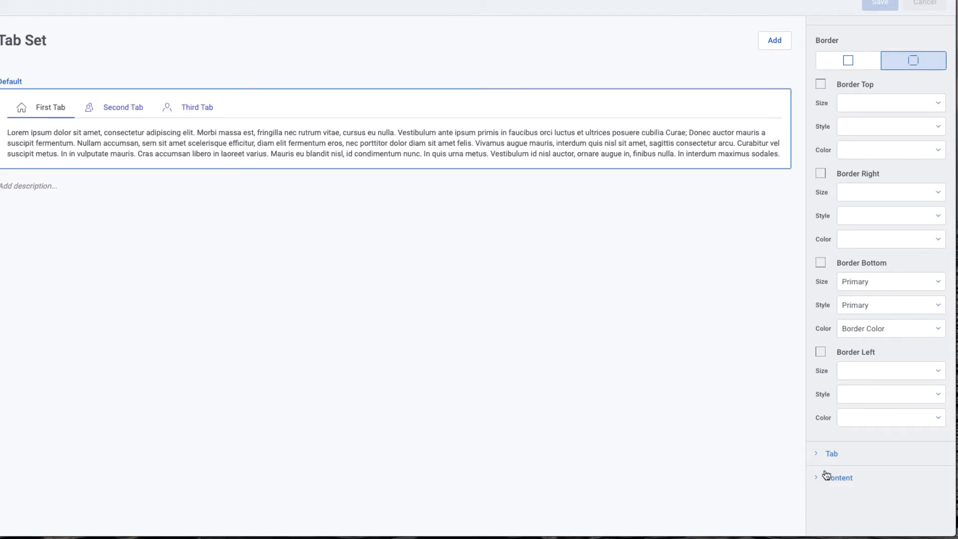
scroll(864, 331, "up", 2)
scroll(866, 333, "up", 2)
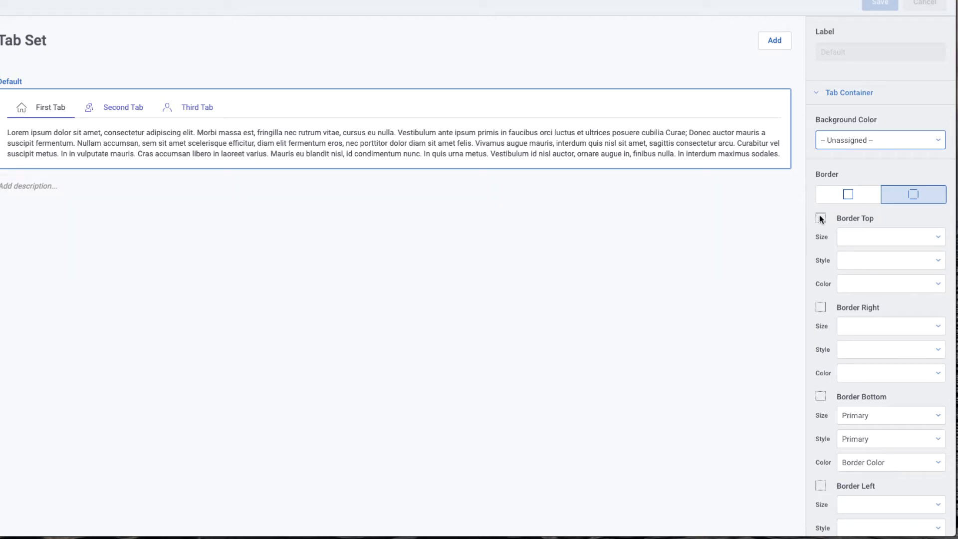
left_click(817, 93)
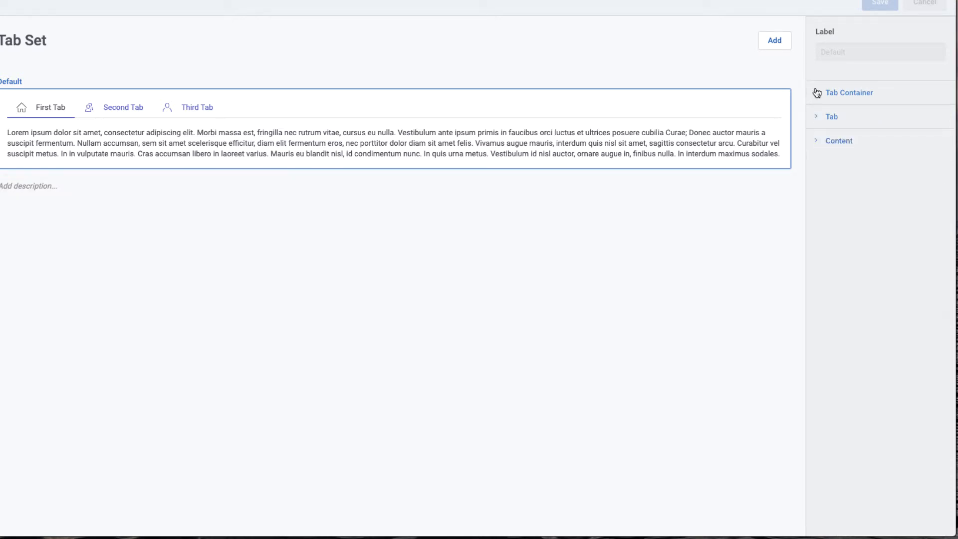
left_click(817, 117)
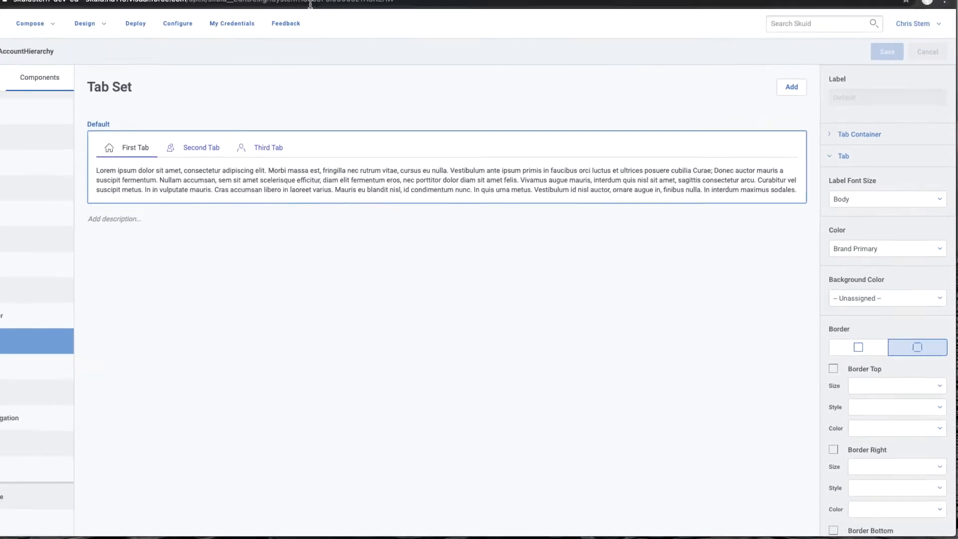
Step: Inspect the Pipeline tab label's CSS in the Figma mockup and set the Default tab set's label font size to 14px
left_click(337, 16)
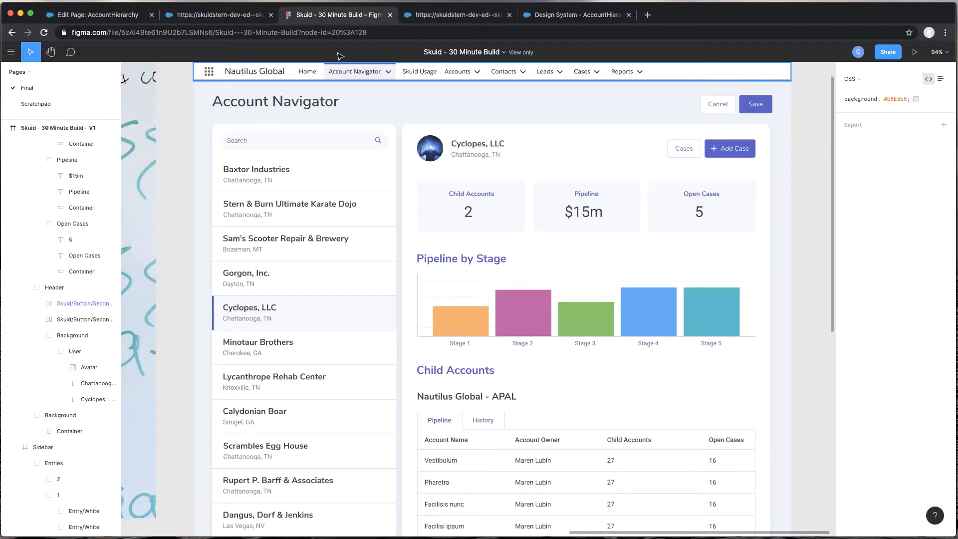
left_click(447, 423)
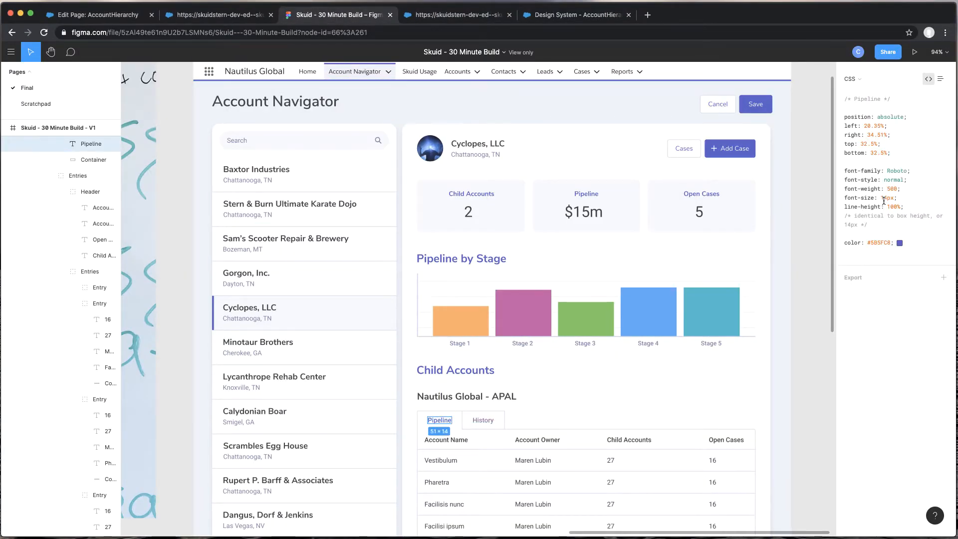
left_click(575, 11)
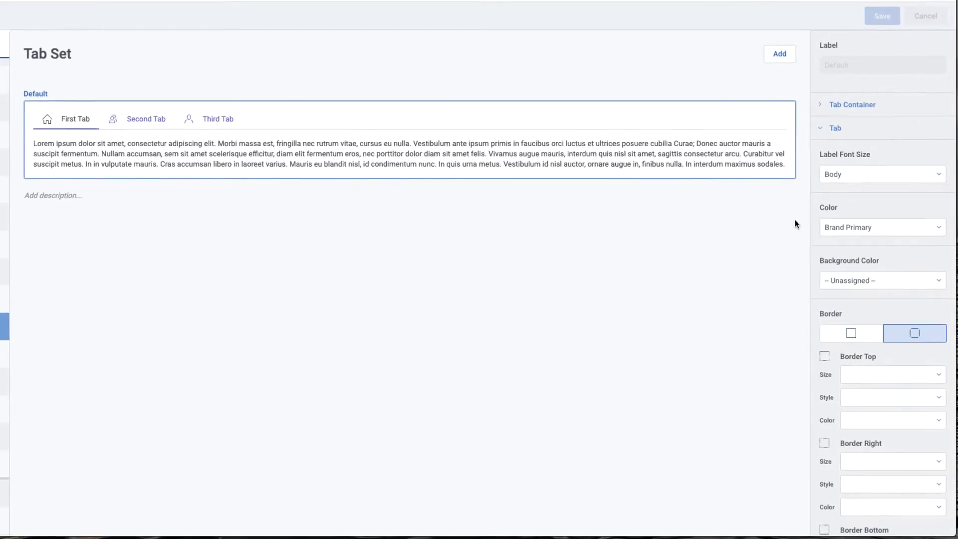
left_click(915, 182)
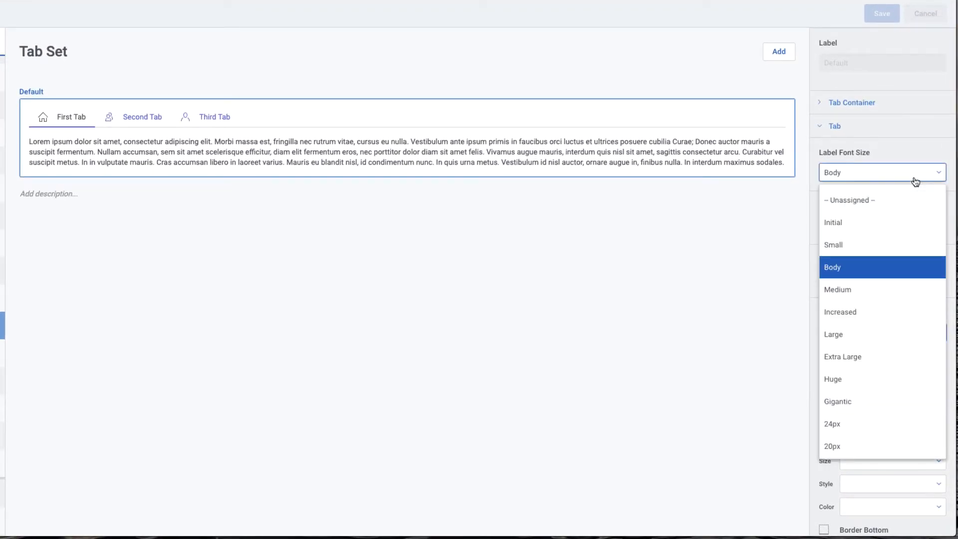
scroll(873, 304, "down", 1)
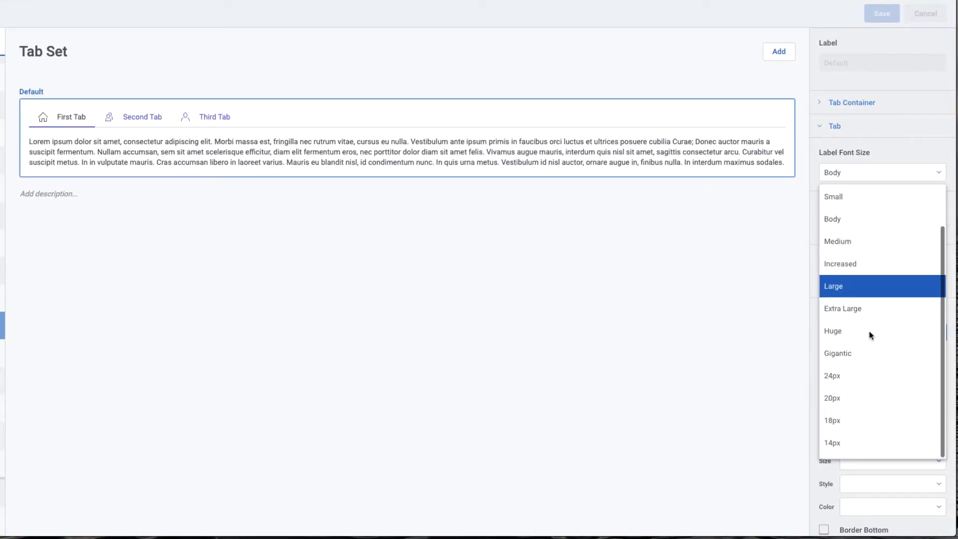
left_click(846, 443)
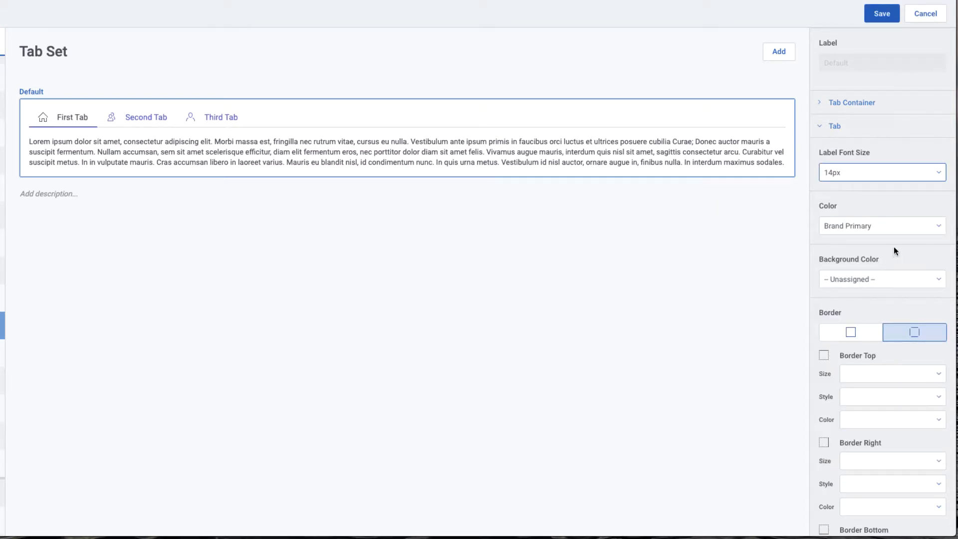
Step: Set the tab label color of the Default tab set to Dark Lavender
left_click(888, 228)
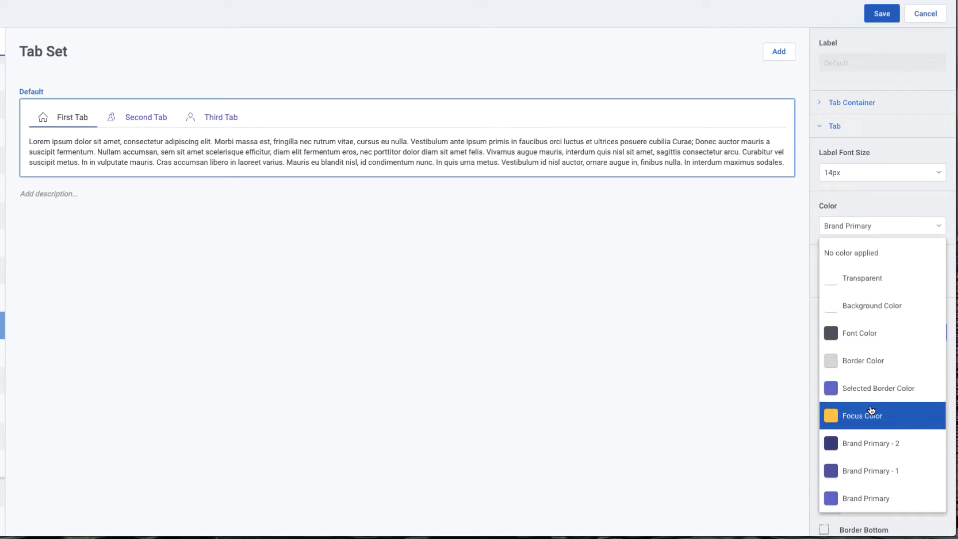
scroll(871, 410, "down", 15)
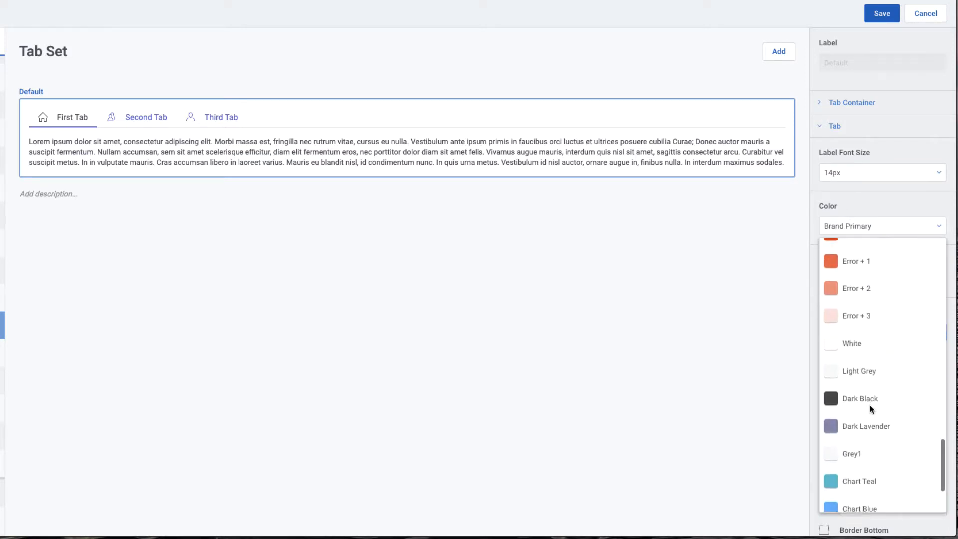
scroll(869, 405, "down", 3)
left_click(854, 341)
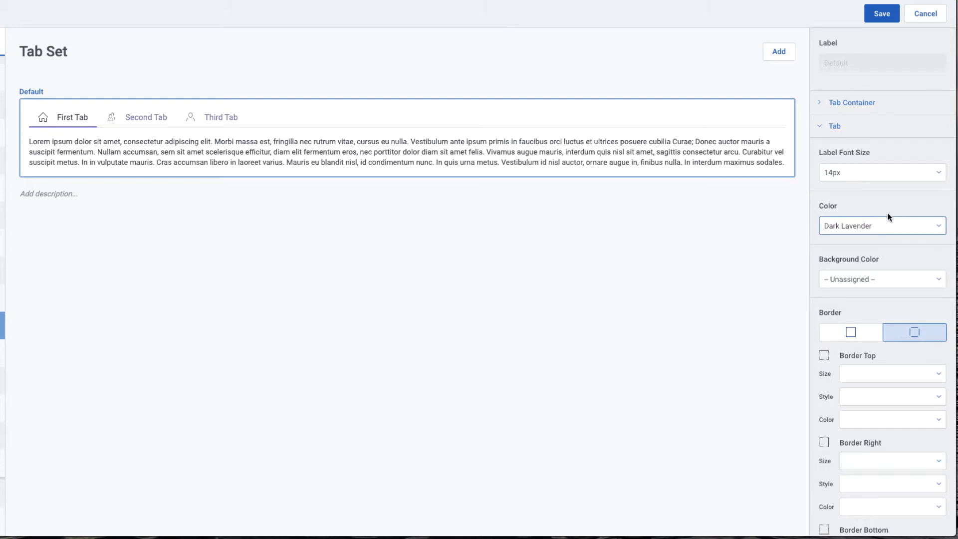
Step: Set the tab background color of the Default tab set to Light Grey
left_click(874, 279)
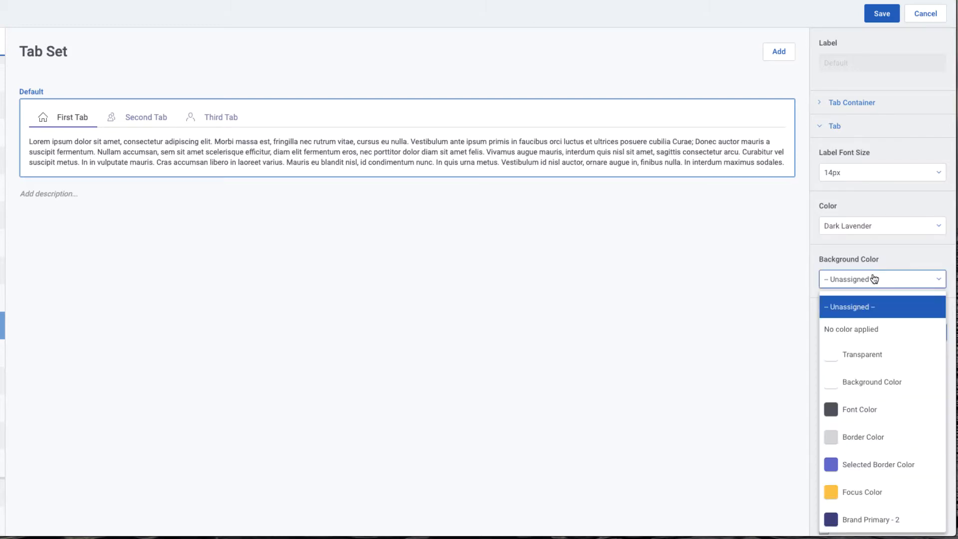
scroll(866, 395, "down", 15)
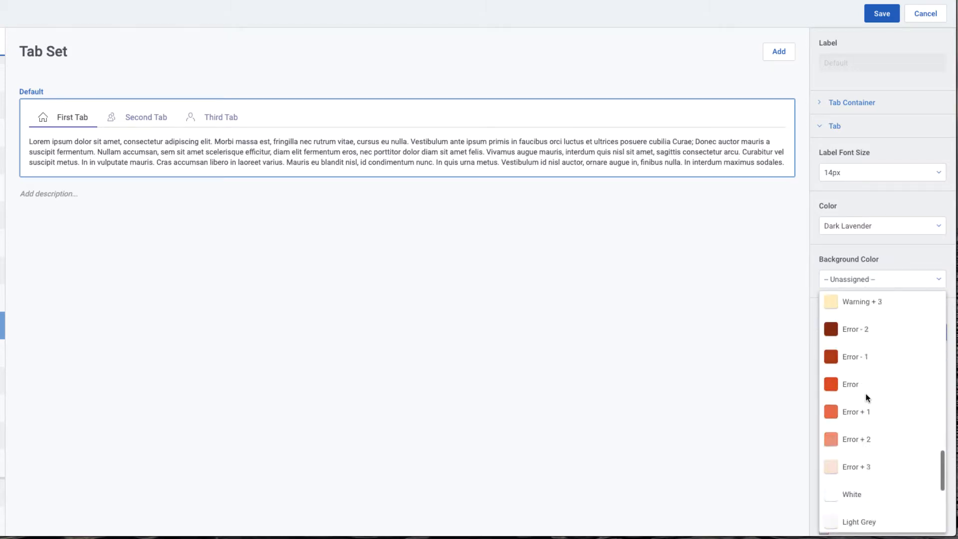
scroll(866, 394, "down", 5)
scroll(866, 394, "up", 2)
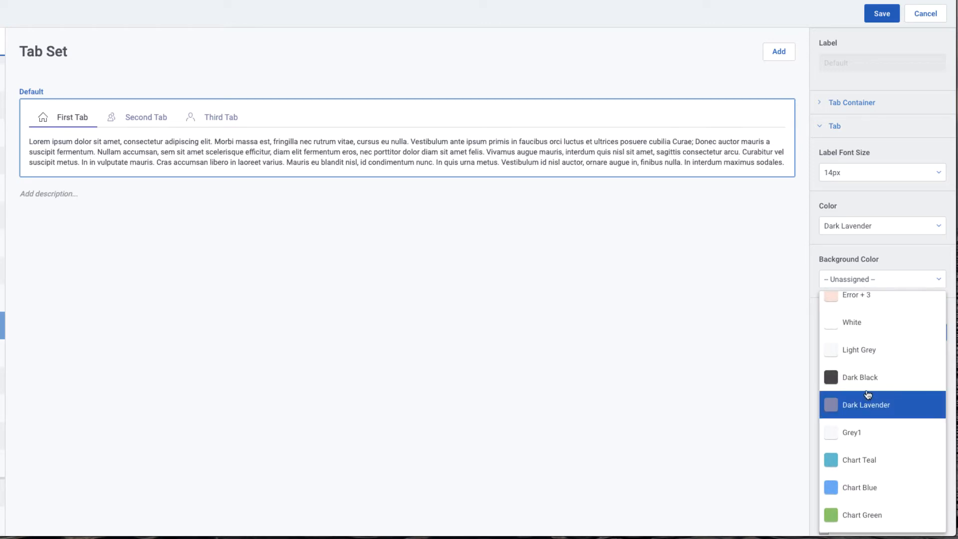
scroll(867, 394, "up", 5)
scroll(866, 391, "down", 4)
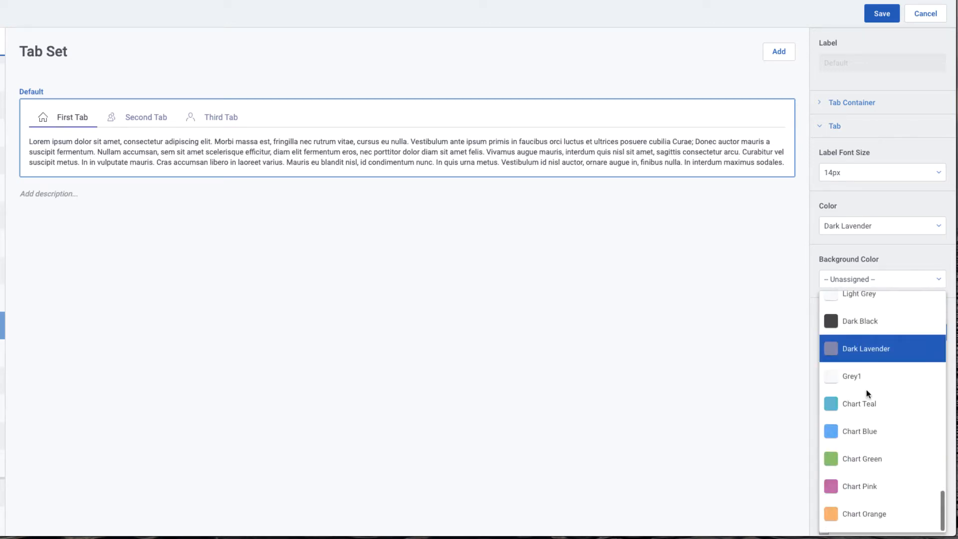
scroll(867, 391, "up", 2)
scroll(867, 392, "up", 2)
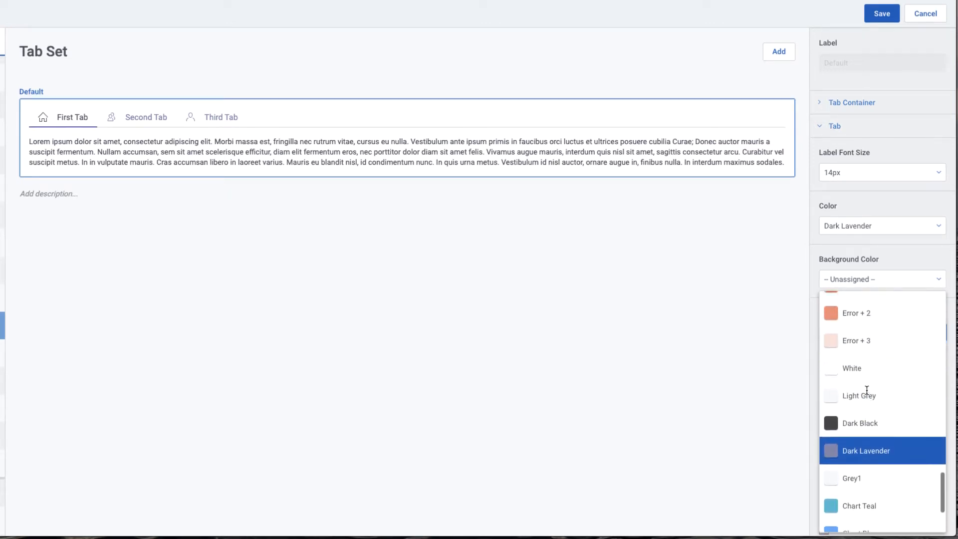
left_click(858, 433)
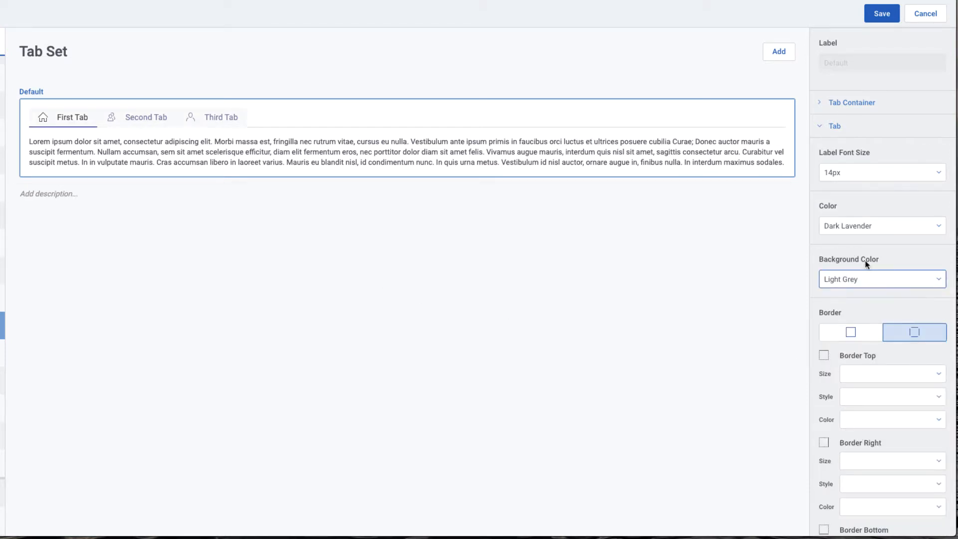
left_click(851, 281)
scroll(877, 385, "down", 6)
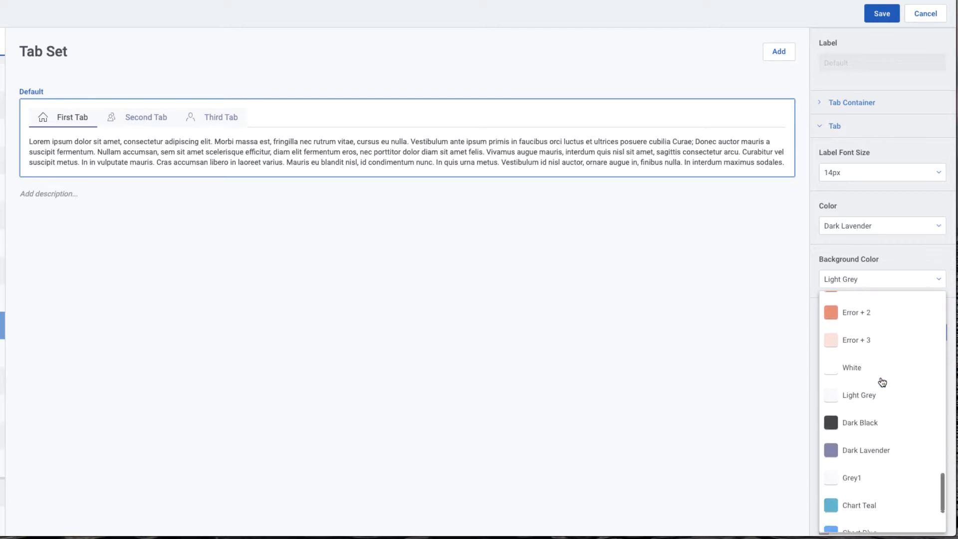
scroll(881, 382, "up", 2)
scroll(880, 382, "up", 10)
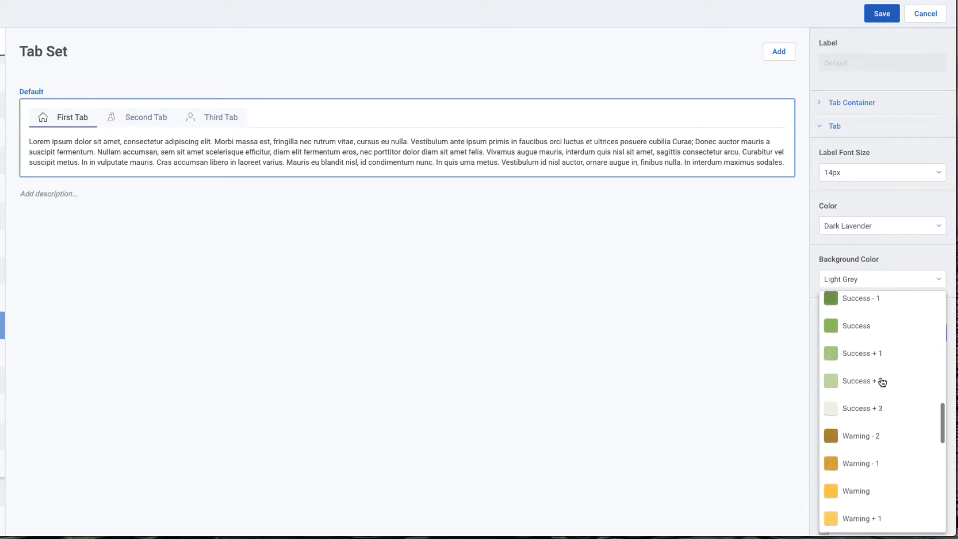
scroll(880, 382, "up", 10)
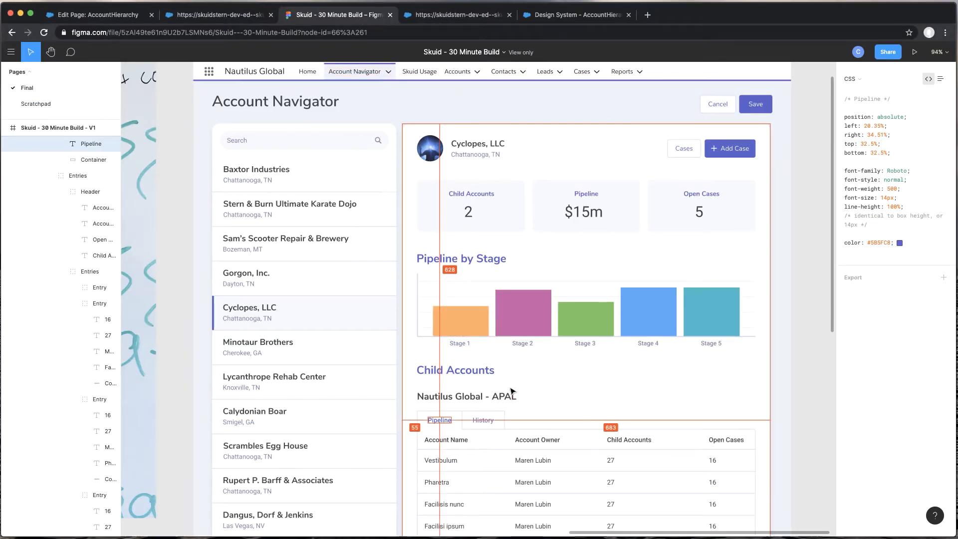
Step: Copy the History tab container's background color #FDFDFF from the Figma mockup and review the design system's Brand Colors for a match
left_click(500, 418)
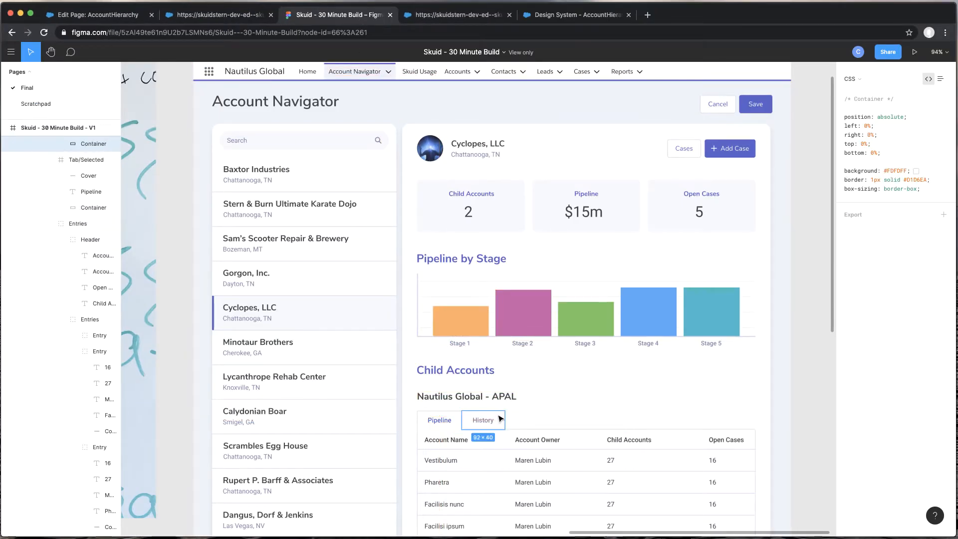
double_click(892, 172)
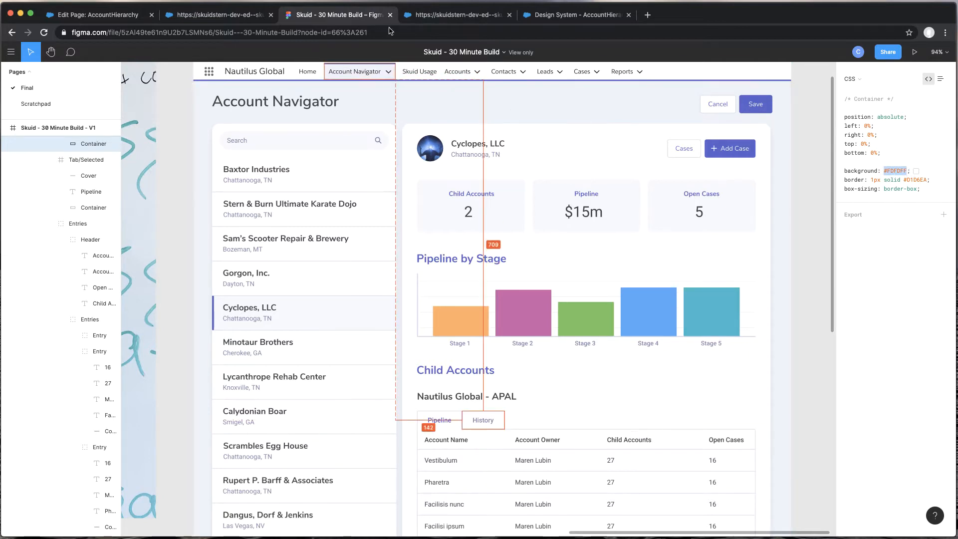
left_click(553, 15)
left_click(31, 106)
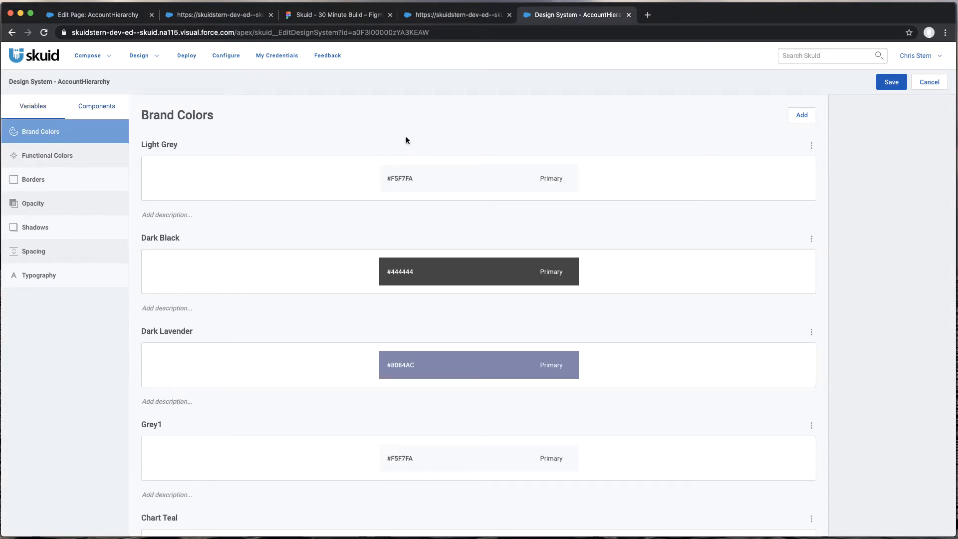
scroll(351, 333, "down", 6)
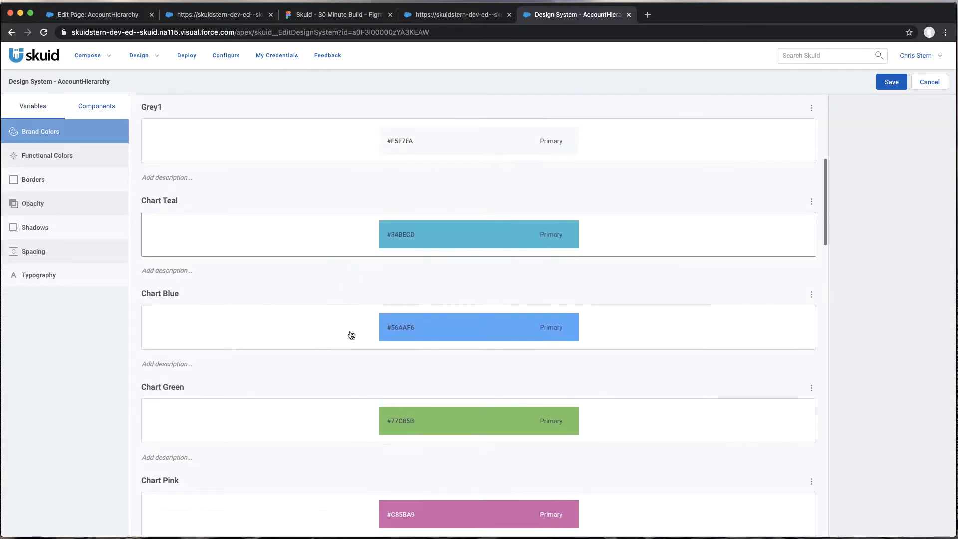
scroll(351, 333, "down", 10)
scroll(350, 334, "up", 15)
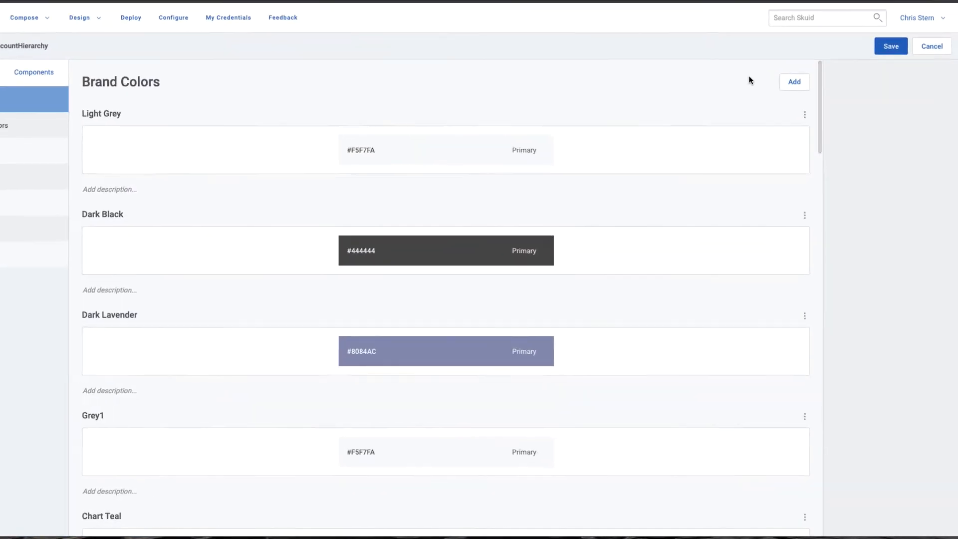
Step: Add a brand color labelled Very Light Grey with the value #FDFDFF and save the design system
left_click(794, 81)
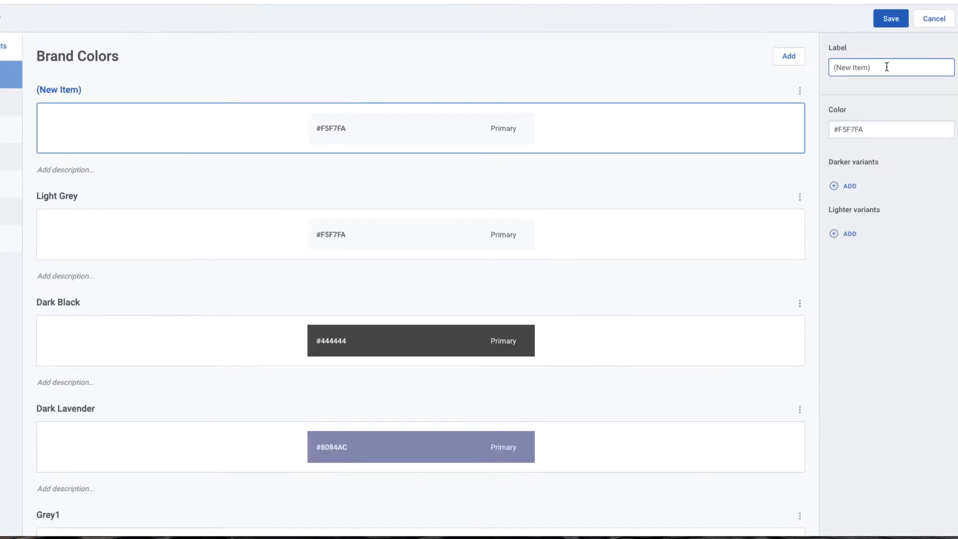
left_click_drag(886, 67, 794, 70)
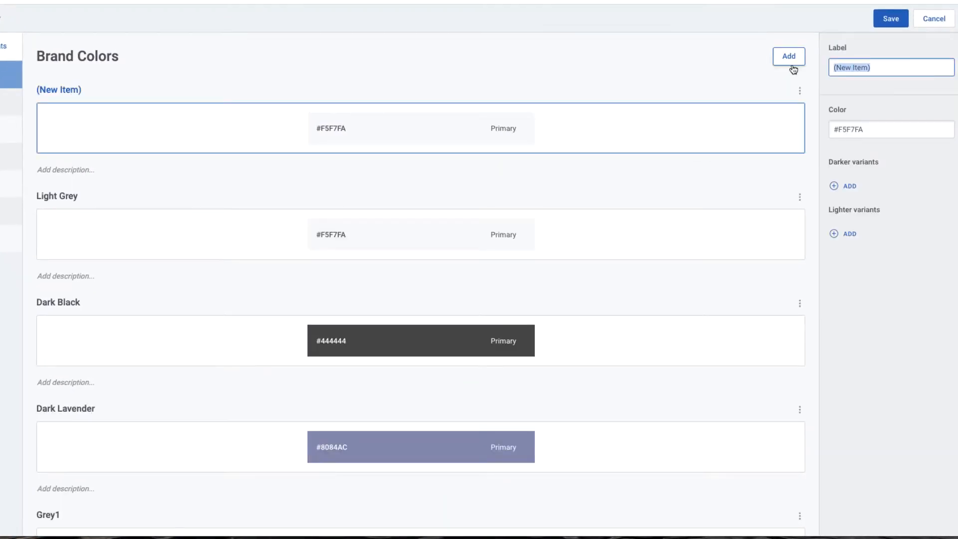
type("Ver")
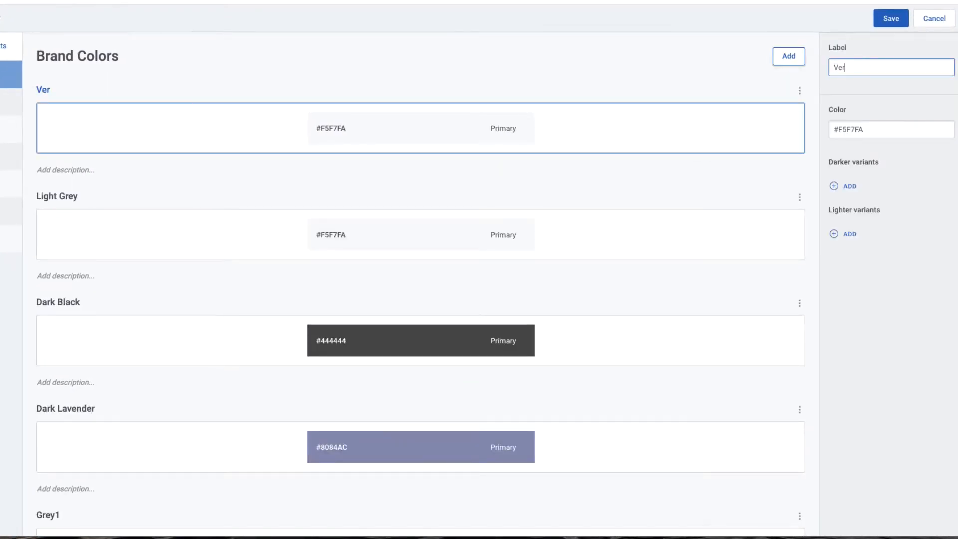
type("y Light Grey")
key("Tab")
type("#FDFDFF")
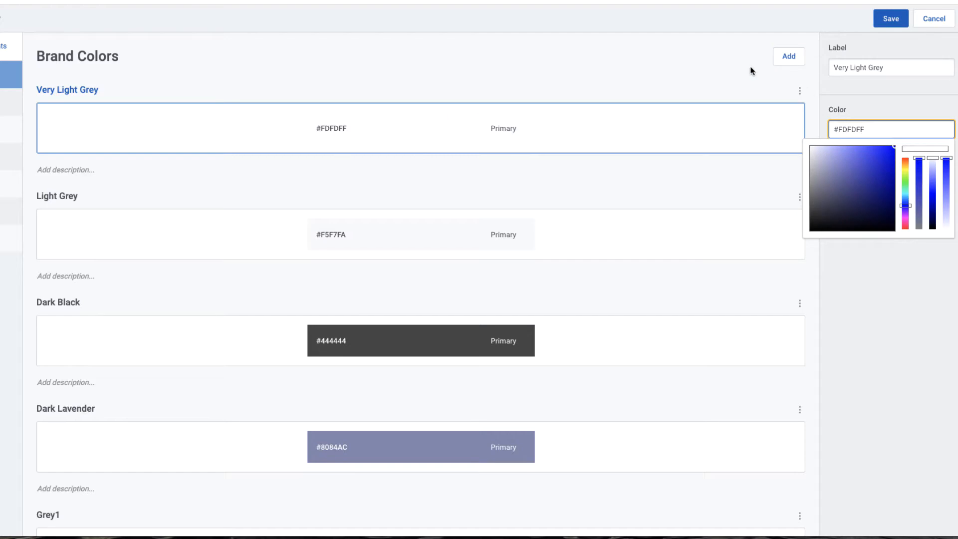
left_click(890, 19)
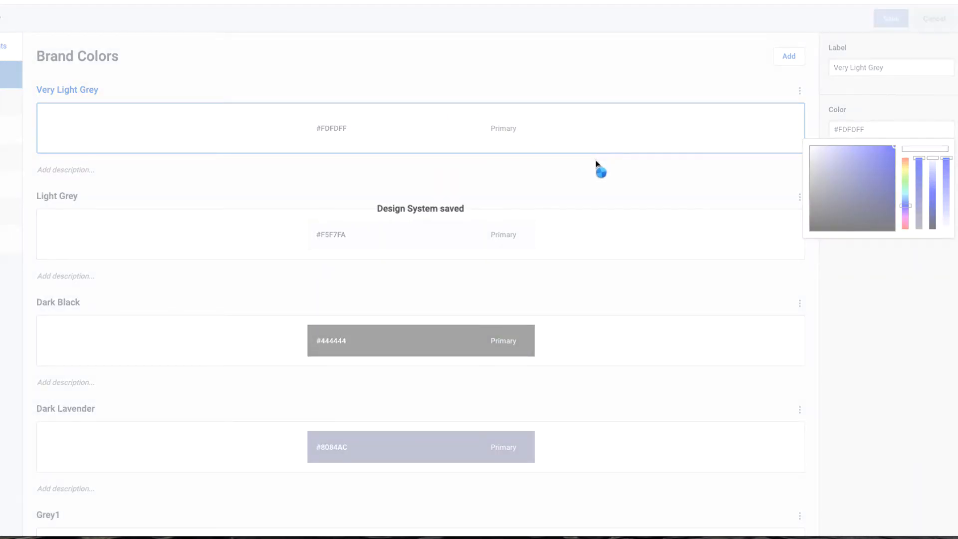
Step: Return to the Default Tab Set variant and set its tab background color to Very Light Grey
left_click(0, 52)
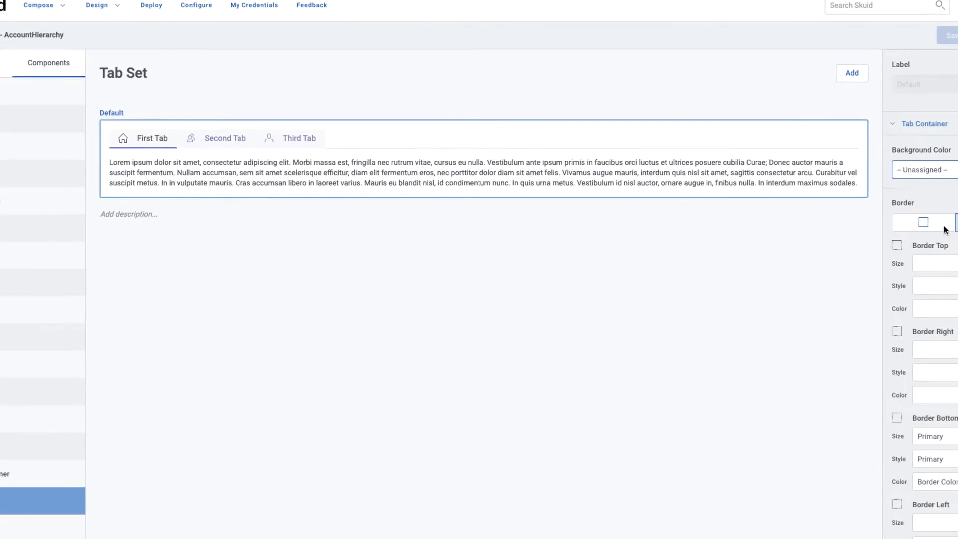
scroll(911, 228, "down", 3)
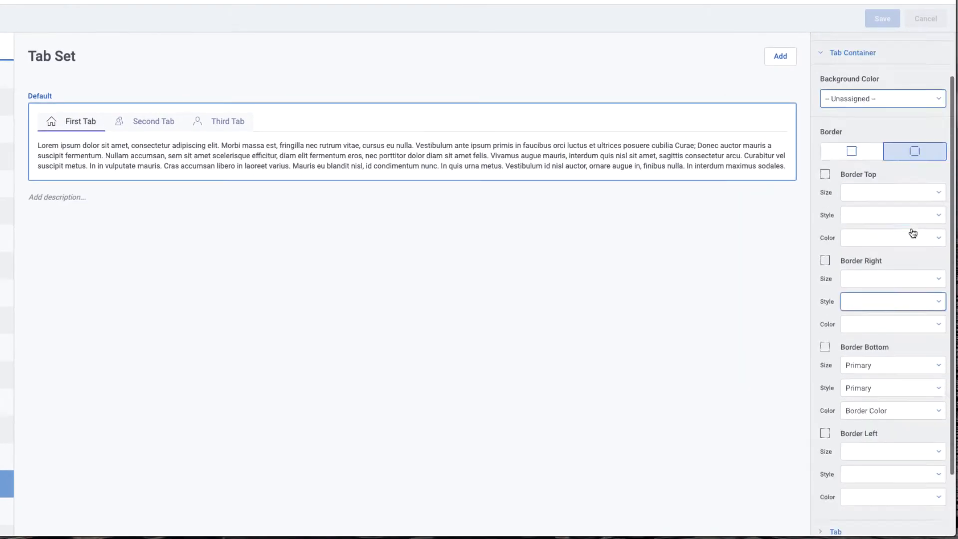
scroll(913, 233, "up", 3)
left_click(825, 110)
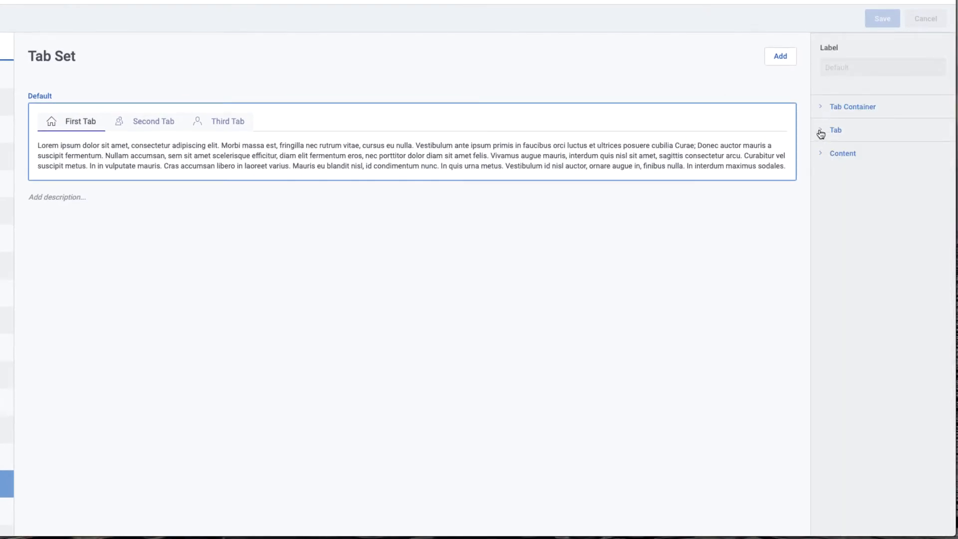
left_click(821, 130)
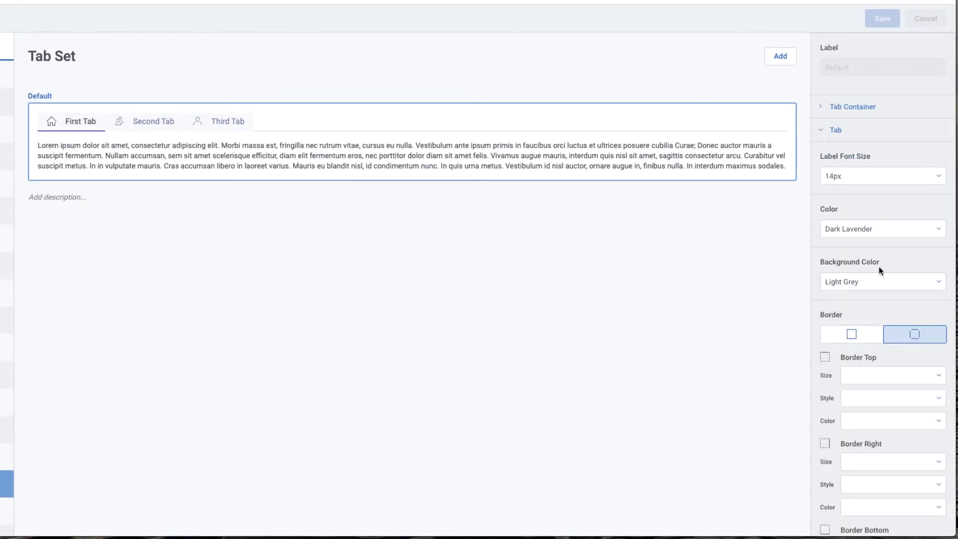
left_click(919, 291)
left_click(877, 488)
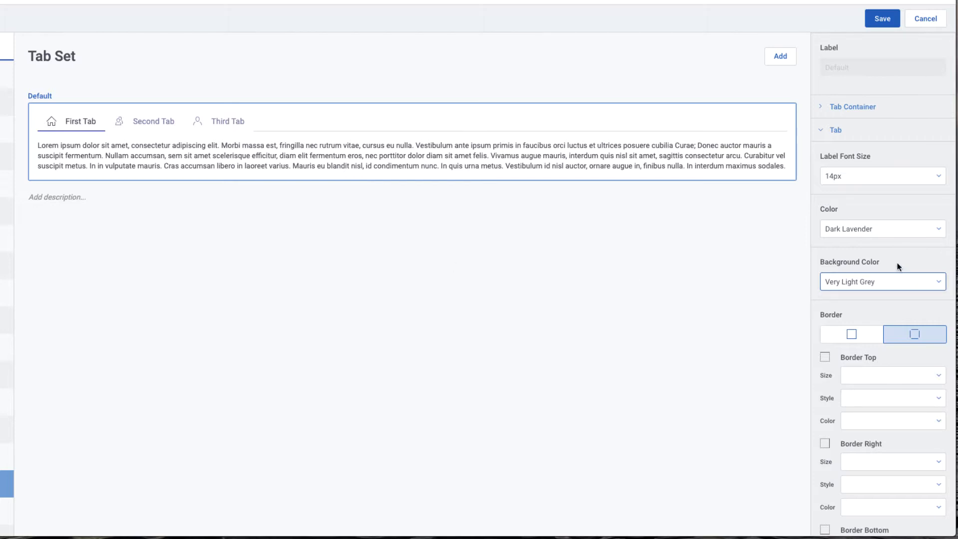
Step: Check the History tab's border in the Figma mockup and set the tab's bottom border size to Primary and its color to Border Color
scroll(898, 267, "down", 2)
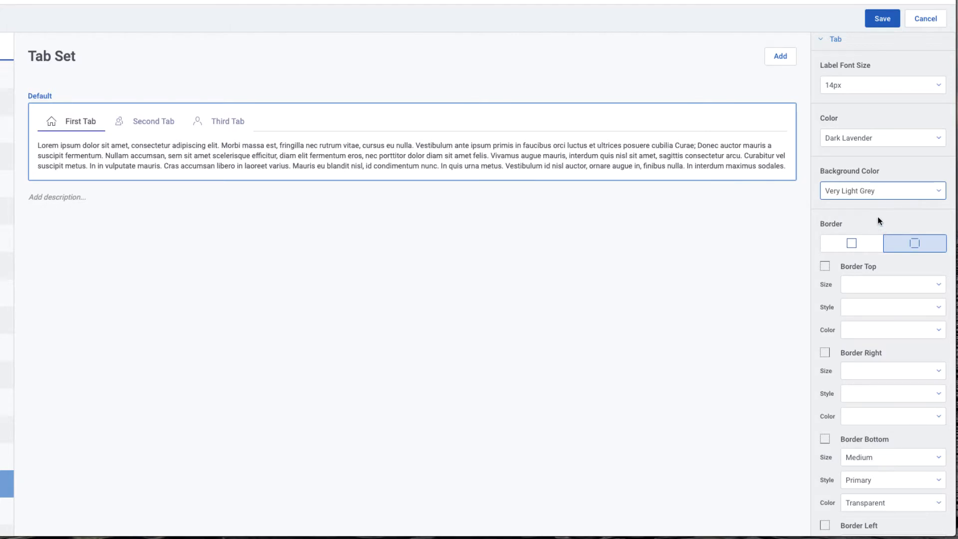
scroll(879, 223, "down", 3)
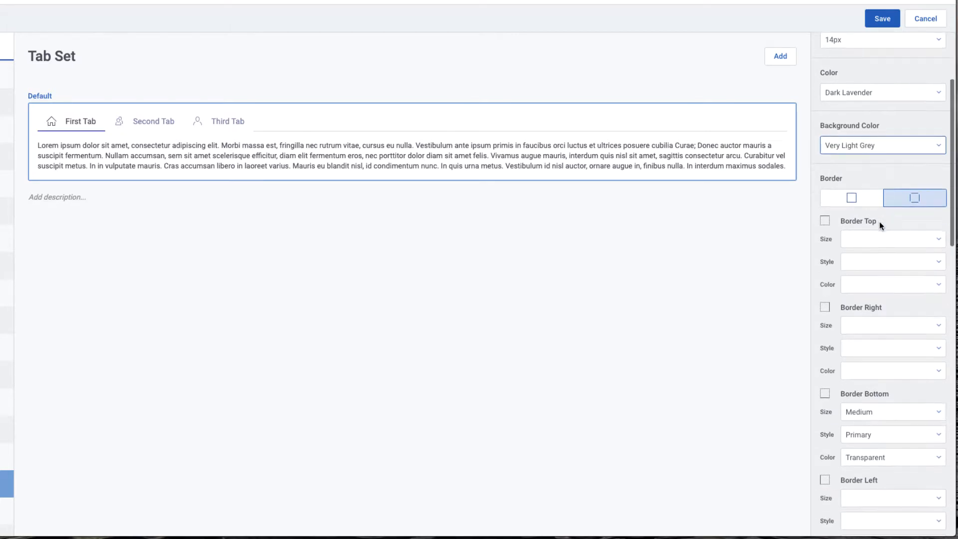
scroll(880, 225, "down", 3)
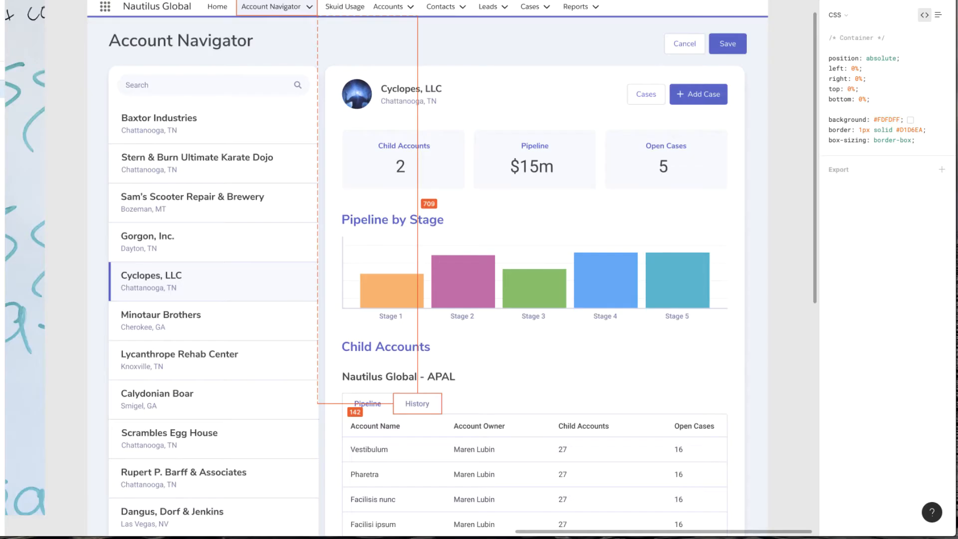
left_click(429, 414)
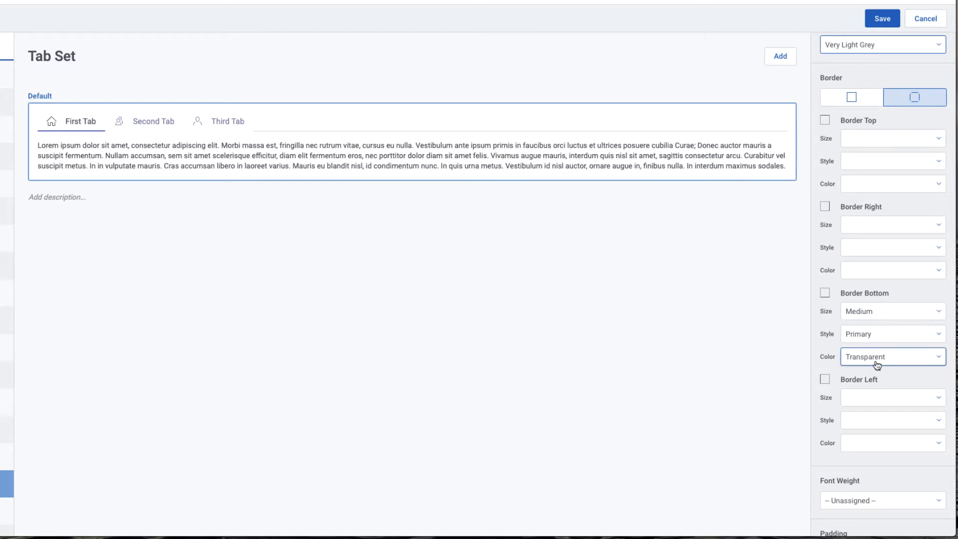
left_click(881, 312)
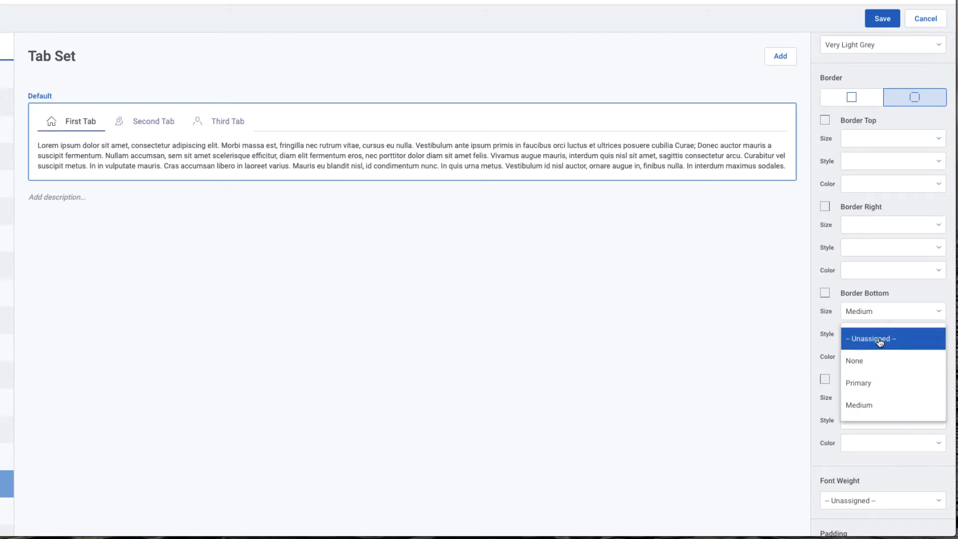
left_click(871, 383)
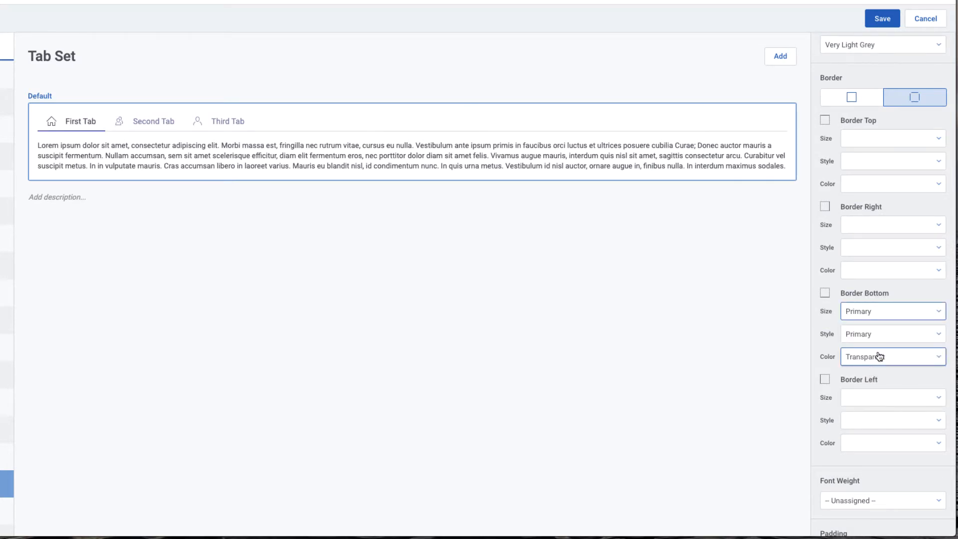
left_click(877, 358)
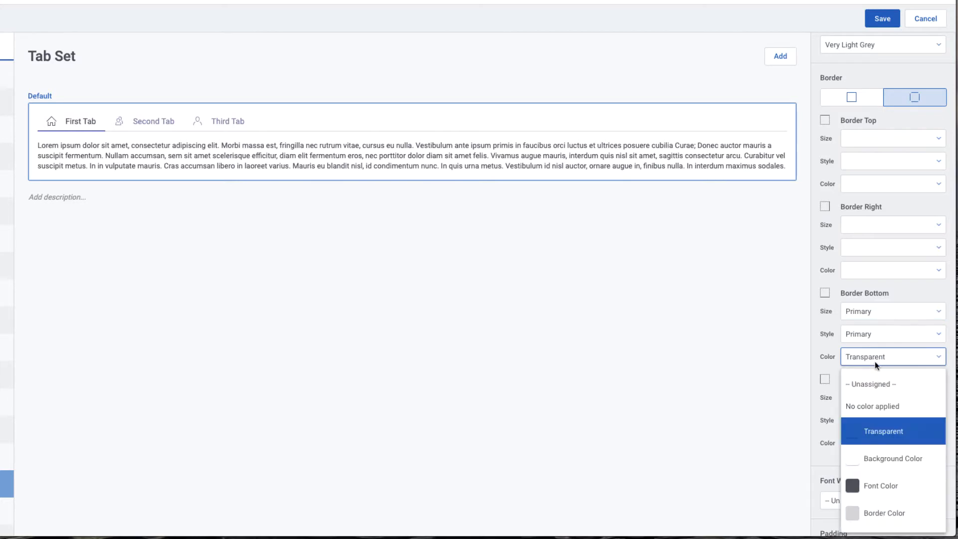
left_click(876, 513)
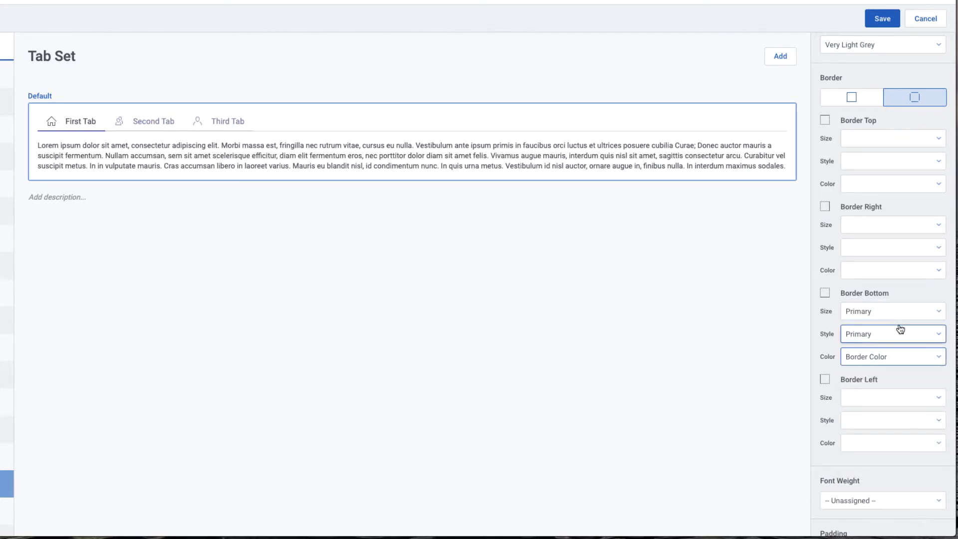
Step: Change the tab's bottom border color to Transparent in the Default variant
scroll(899, 325, "up", 2)
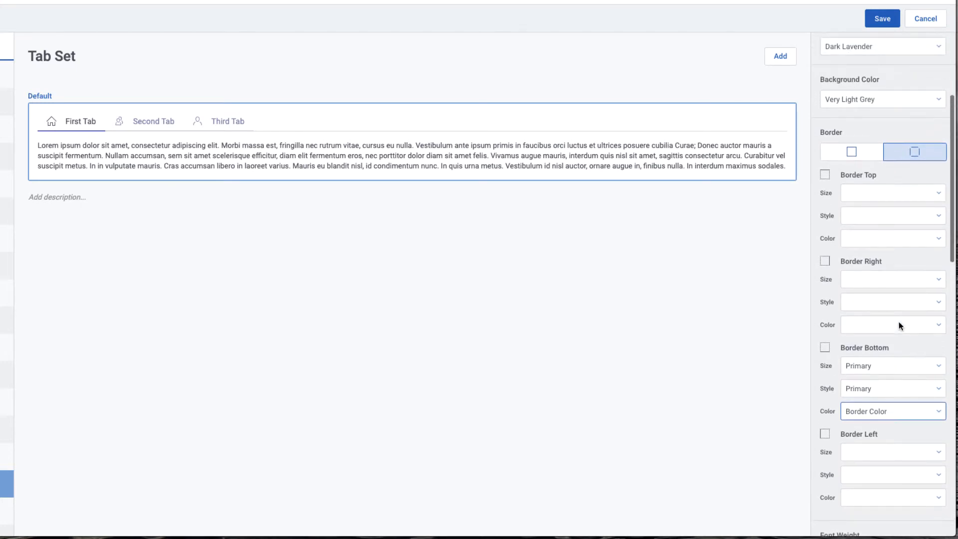
scroll(899, 325, "down", 1)
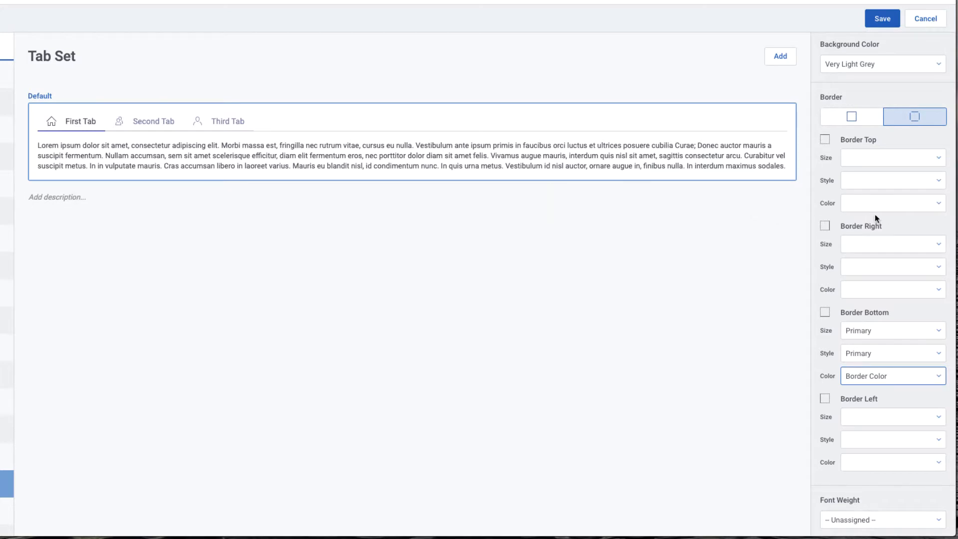
scroll(878, 218, "down", 10)
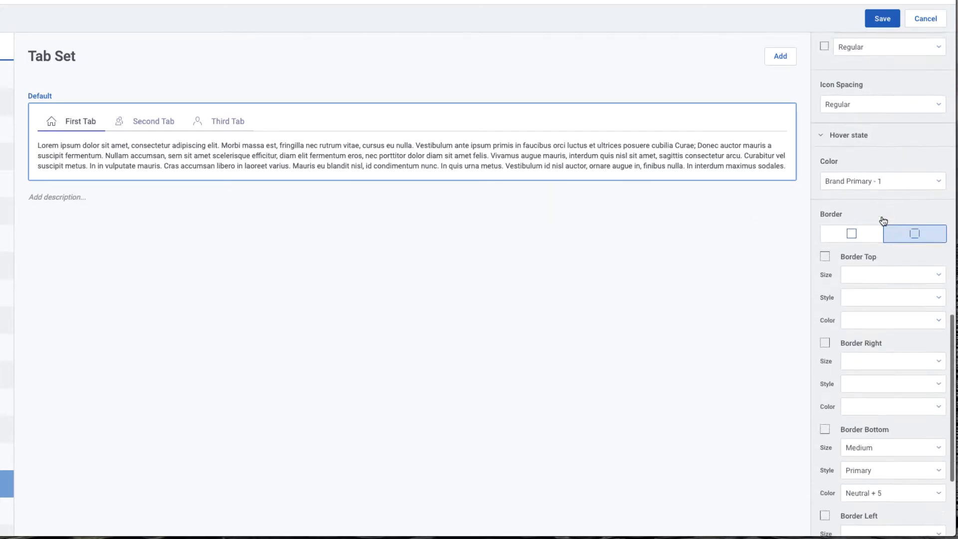
scroll(881, 220, "up", 8)
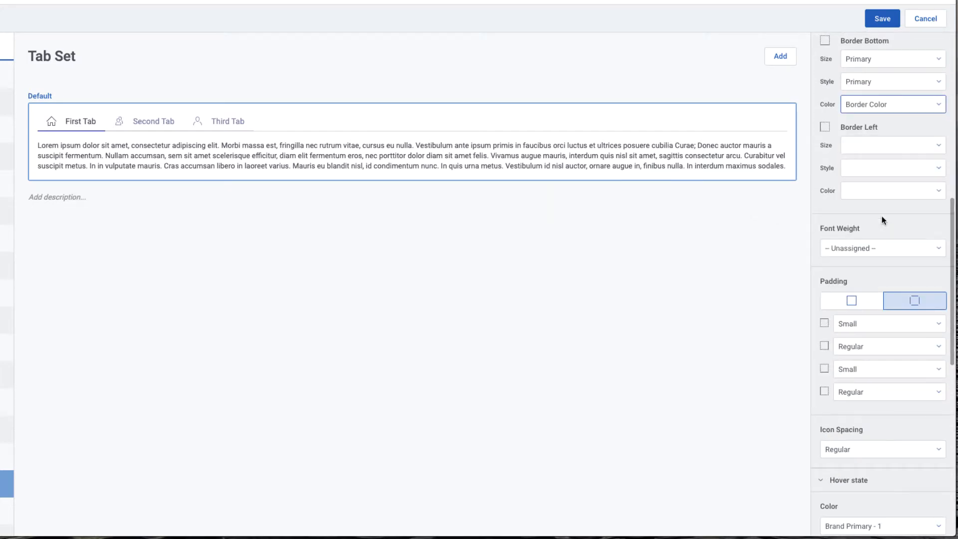
scroll(882, 219, "up", 4)
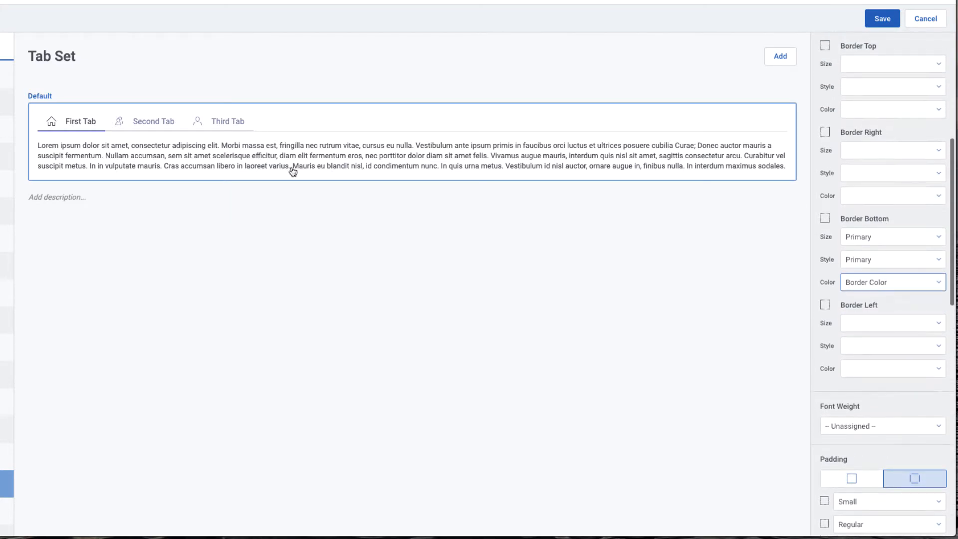
left_click(890, 282)
left_click(888, 364)
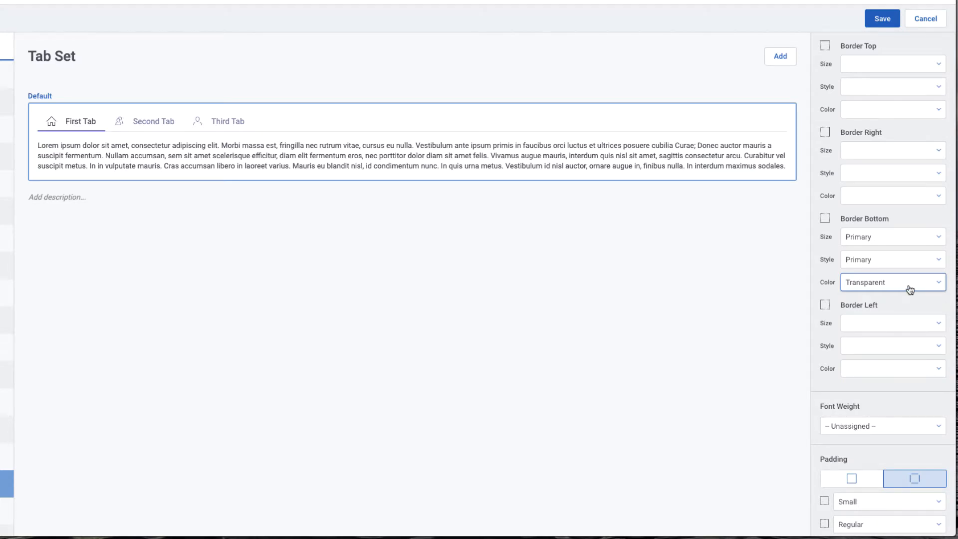
Step: Give the tab a top border with size Primary, style Primary and color Border Color
scroll(910, 289, "down", 5)
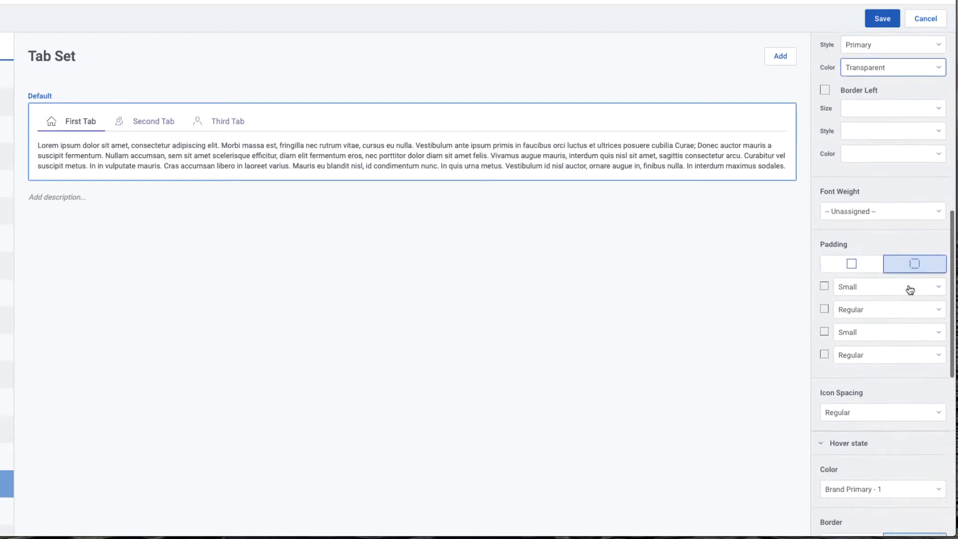
scroll(910, 289, "down", 4)
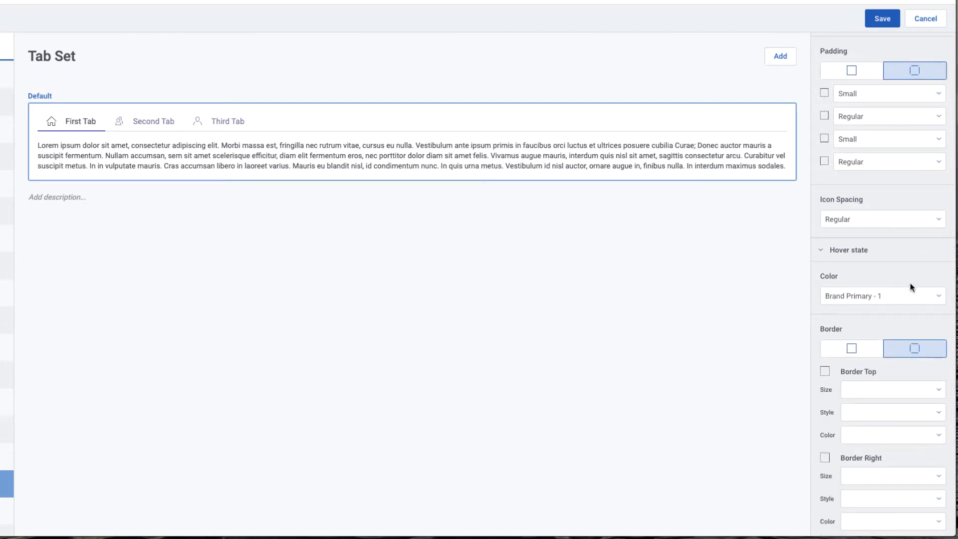
scroll(908, 281, "up", 7)
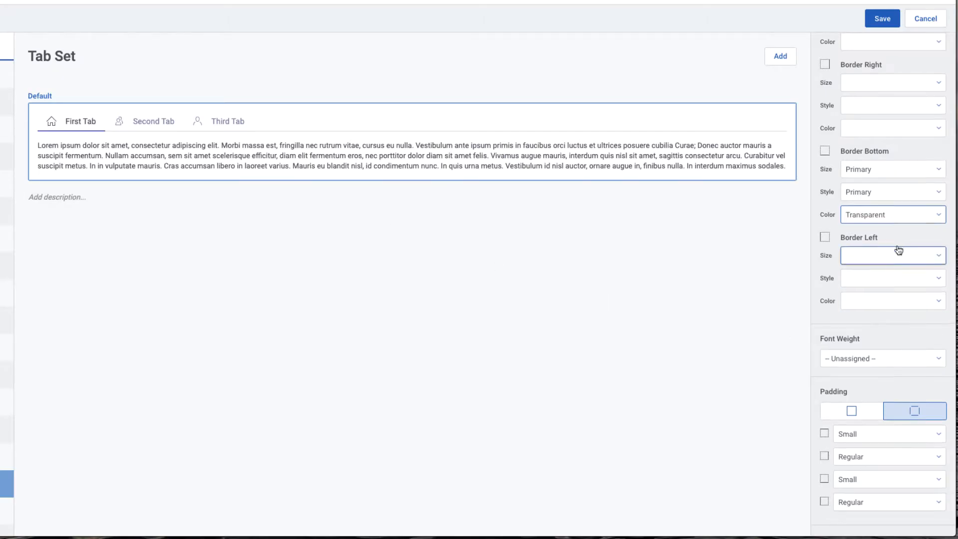
scroll(898, 250, "up", 5)
left_click(893, 220)
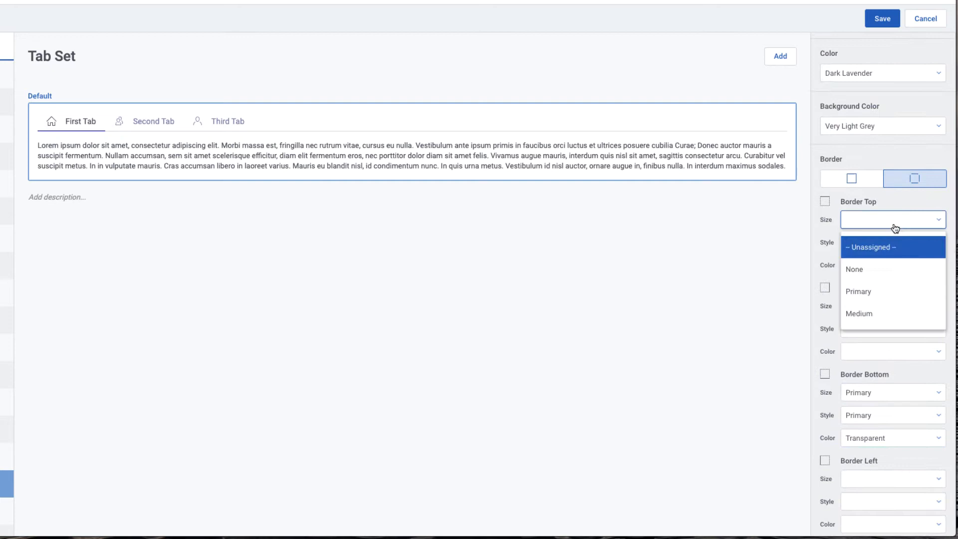
left_click(885, 289)
left_click(865, 247)
left_click(865, 314)
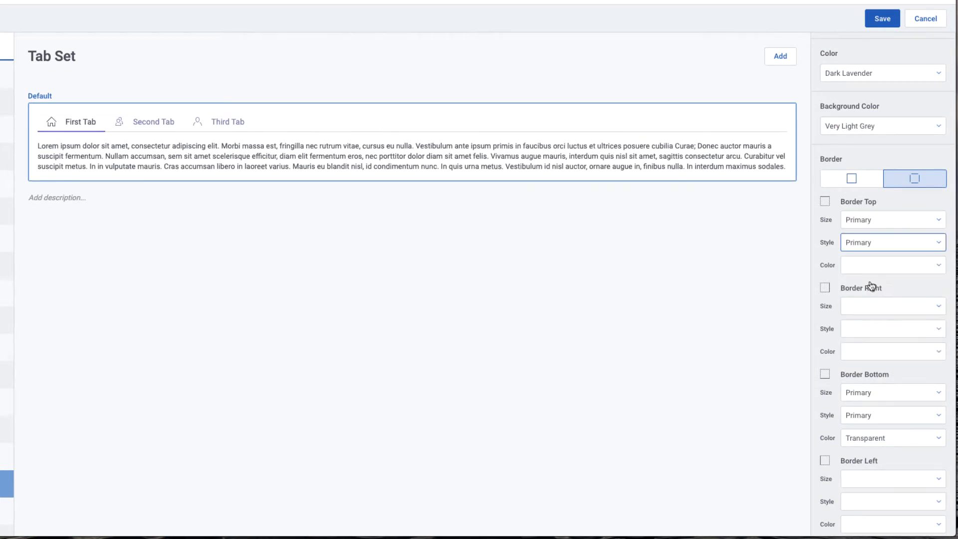
left_click(887, 268)
left_click(880, 421)
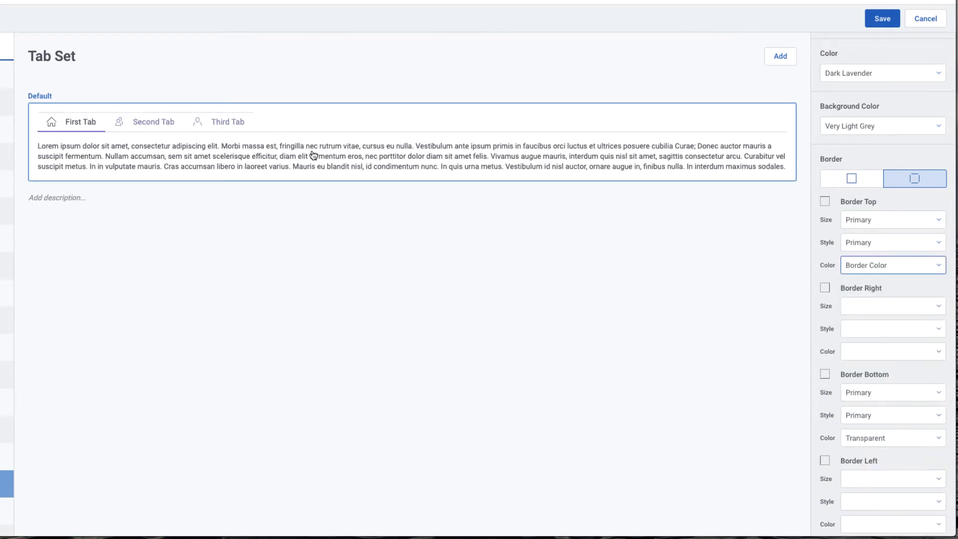
Step: Give the tab a right border with size Primary, style Primary and color Border Color
left_click(918, 308)
left_click(885, 376)
left_click(872, 331)
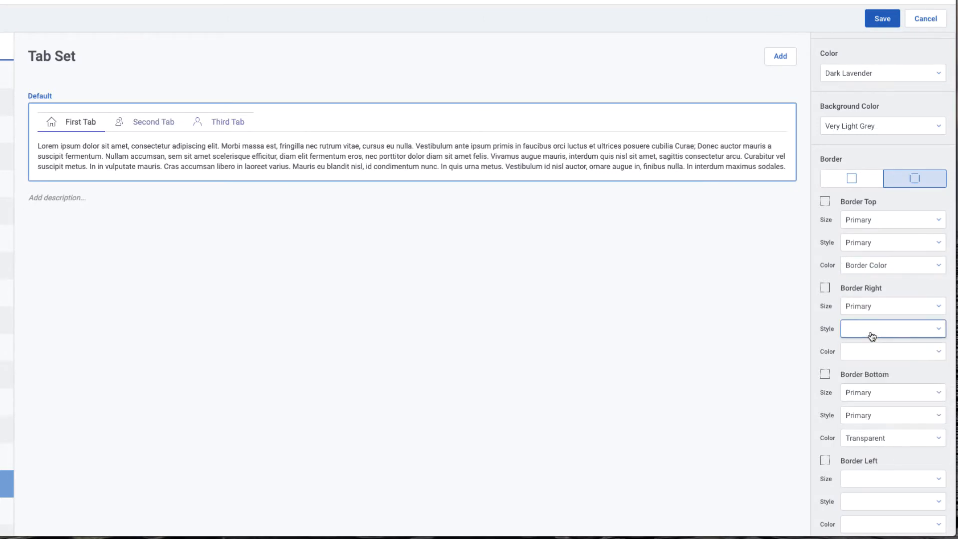
left_click(869, 403)
left_click(911, 356)
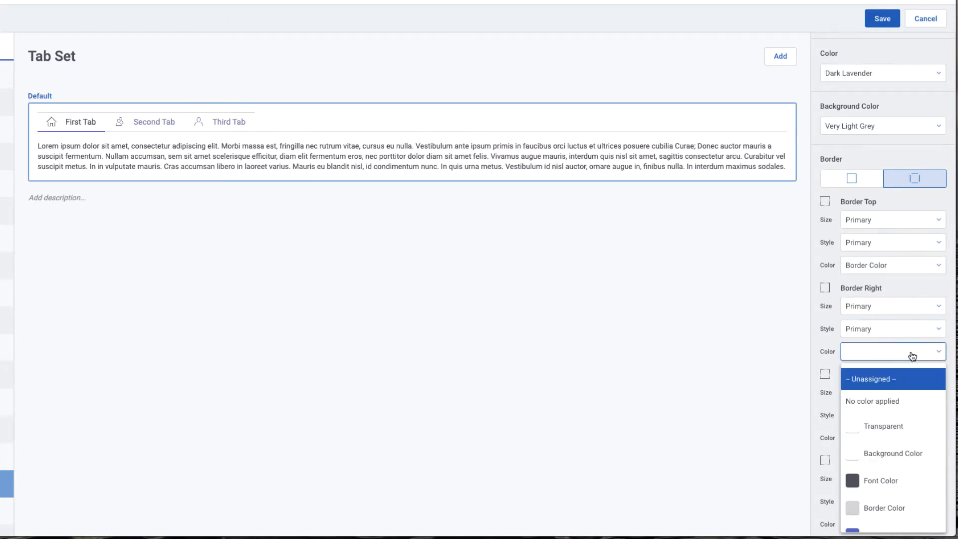
left_click(874, 508)
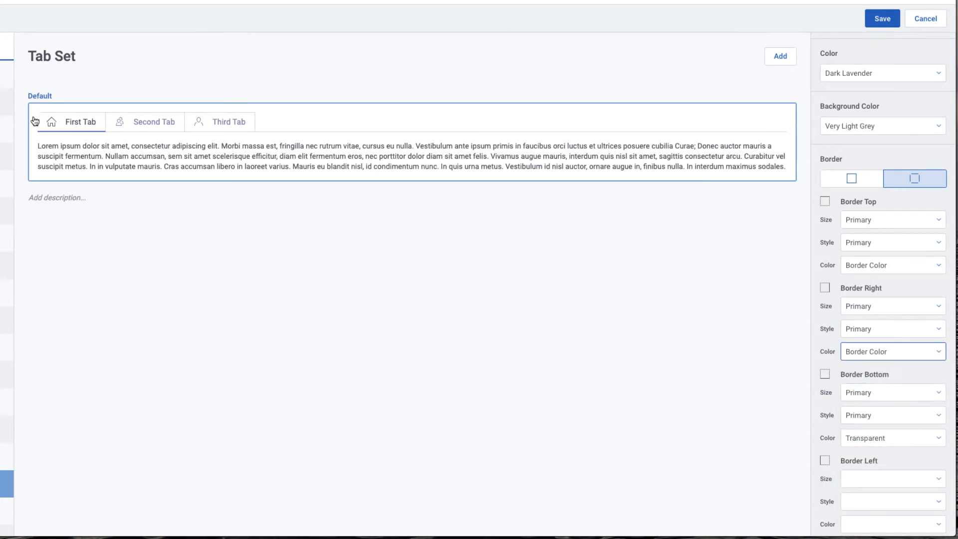
Step: Give the tab a left border with size and style Primary and color Border Color, and set the bottom border size to None
scroll(893, 331, "down", 3)
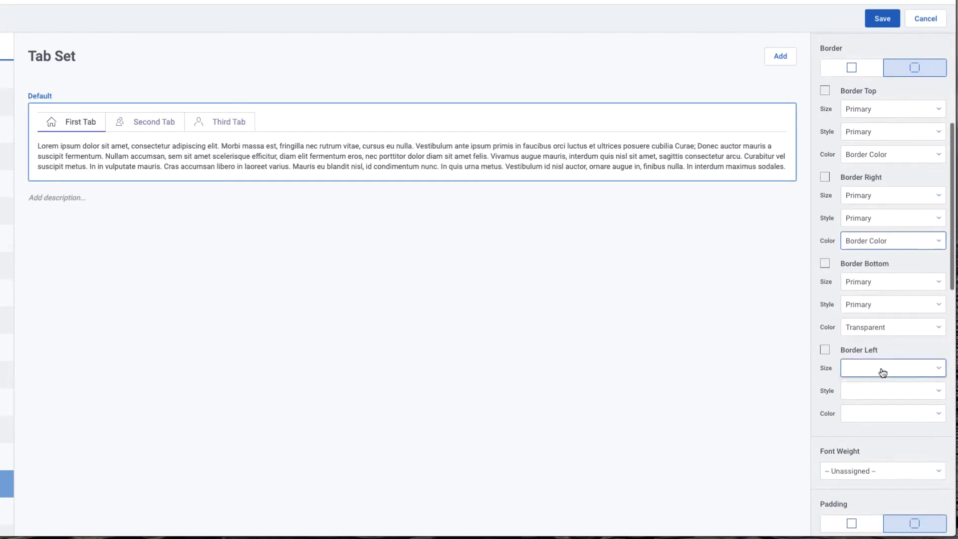
left_click(883, 371)
left_click(869, 439)
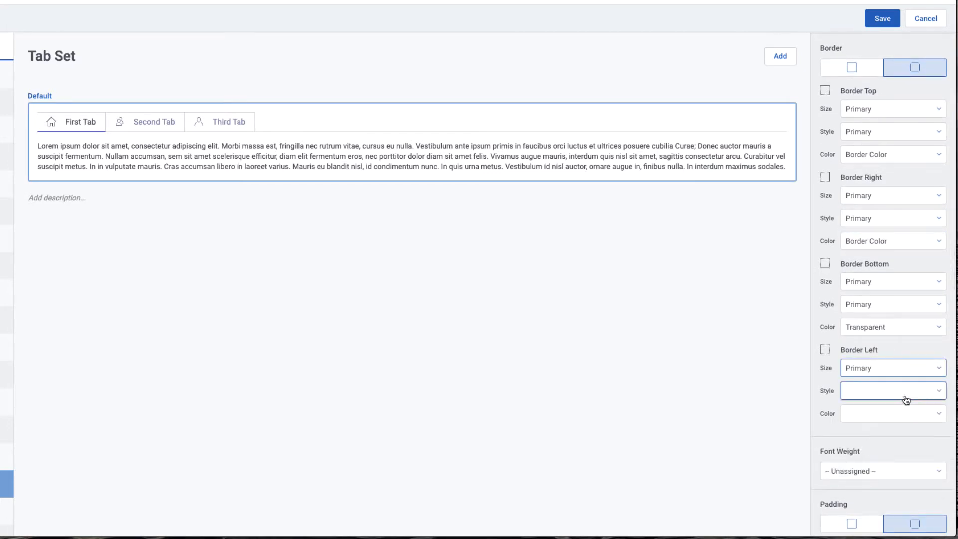
left_click(905, 394)
left_click(884, 459)
left_click(886, 417)
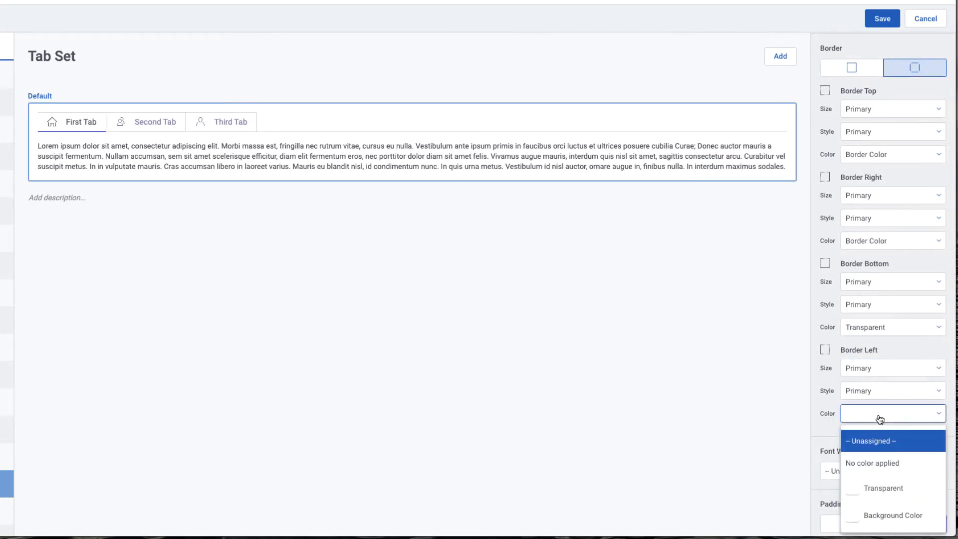
scroll(884, 486, "down", 2)
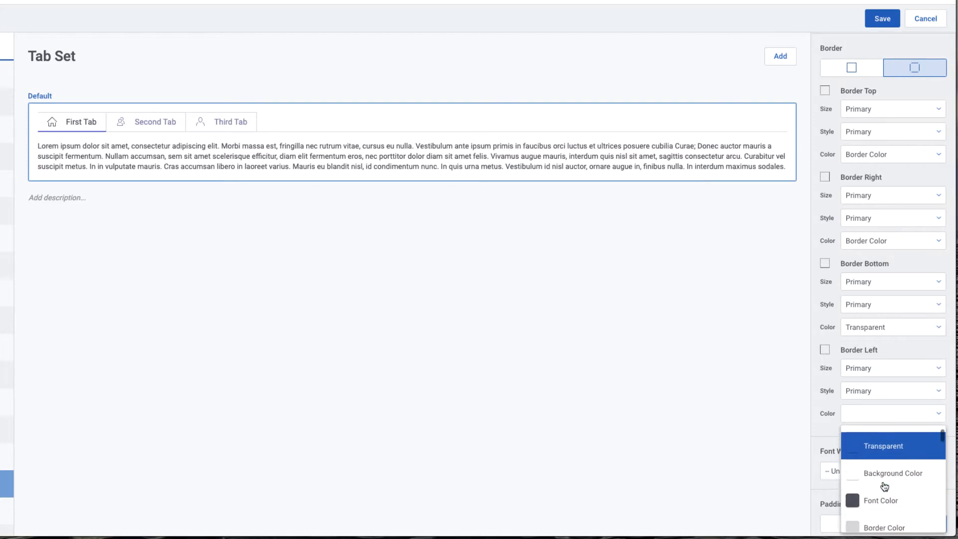
left_click(876, 520)
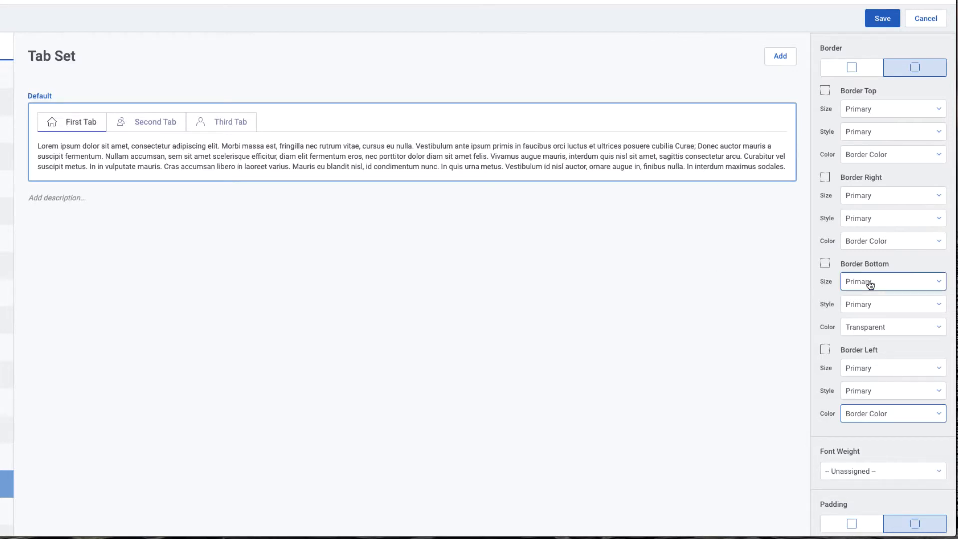
left_click(890, 286)
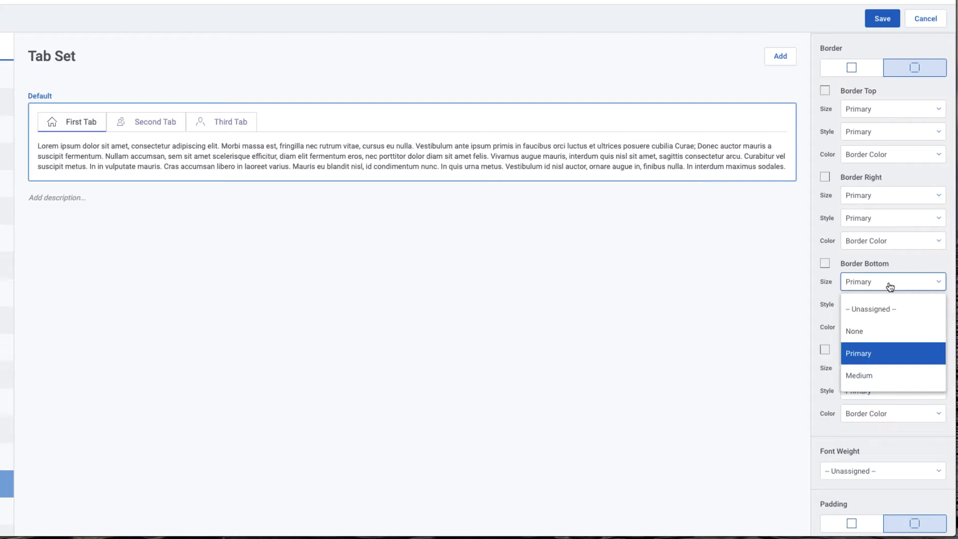
left_click(880, 330)
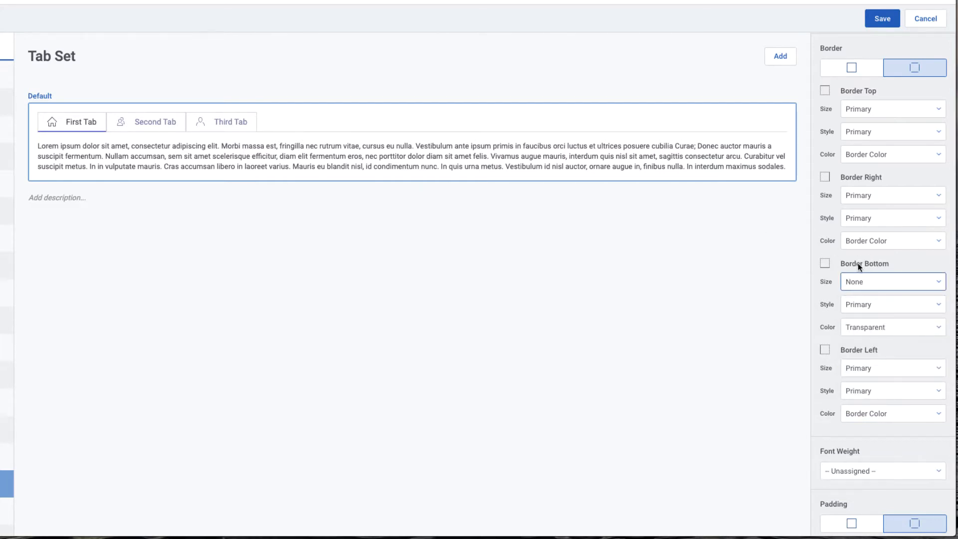
Step: Give the tab's hover state a top border with size Primary, style Primary and color Border Color
scroll(858, 262, "down", 1)
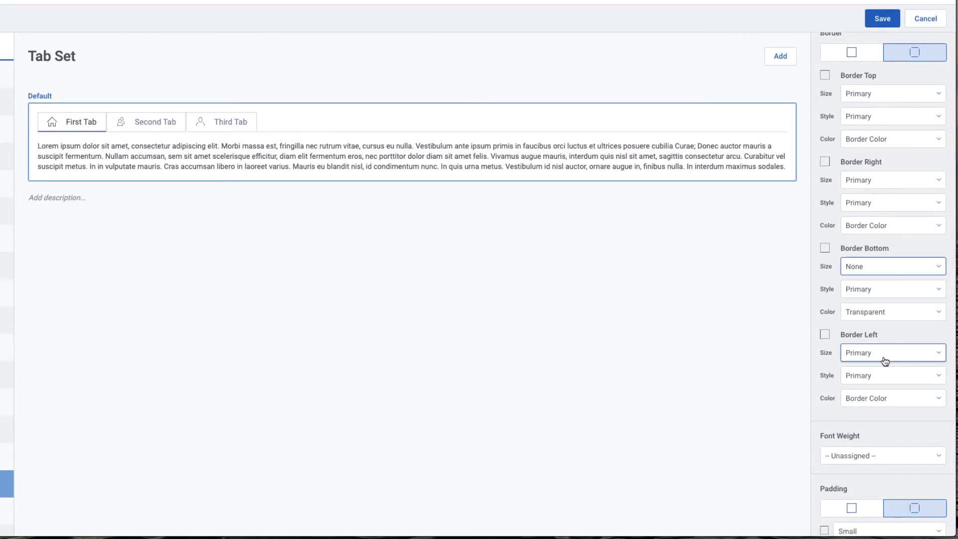
scroll(878, 377, "down", 6)
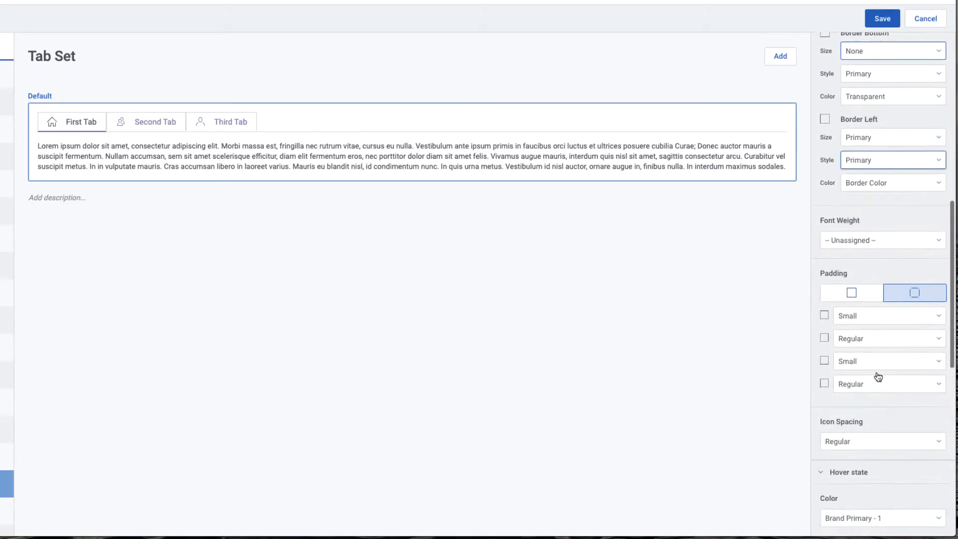
scroll(878, 376, "down", 1)
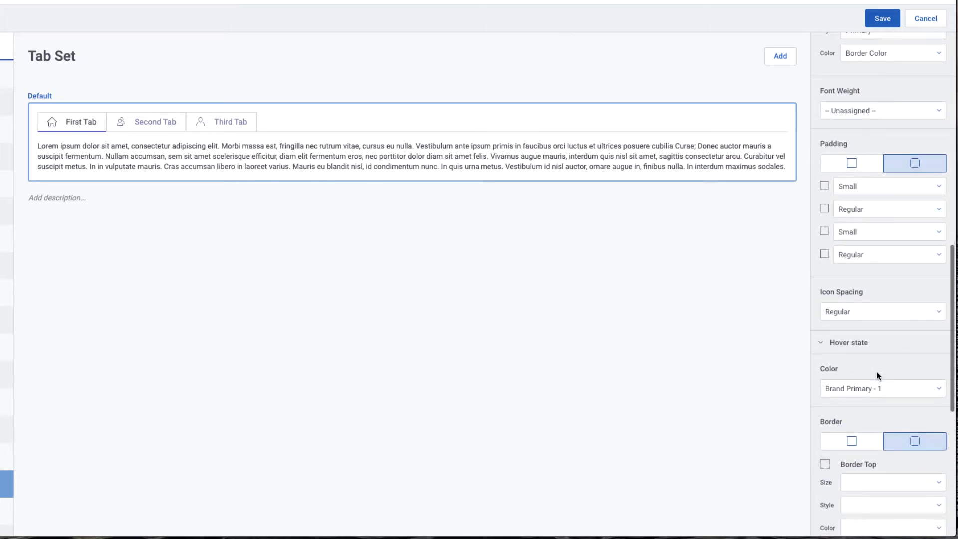
scroll(878, 377, "down", 1)
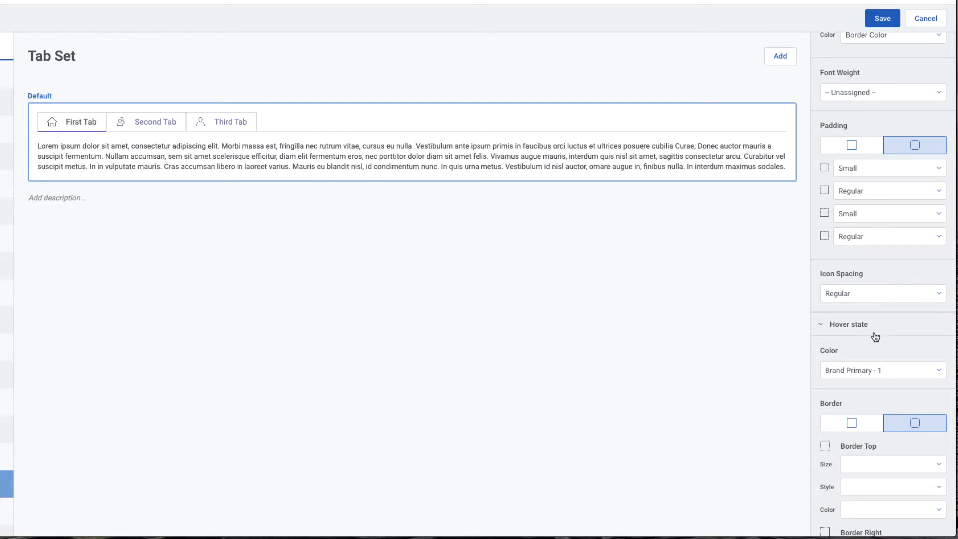
scroll(875, 336, "down", 3)
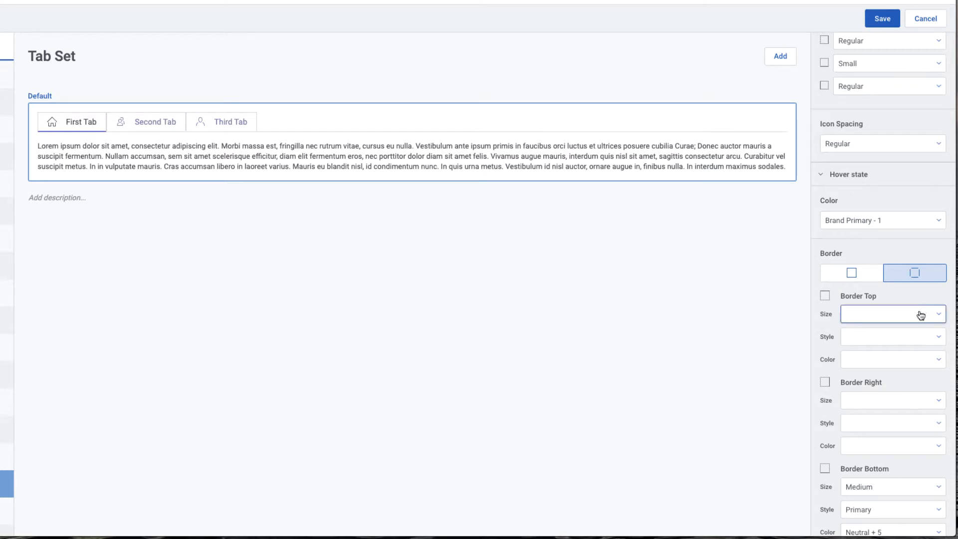
scroll(921, 315, "down", 4)
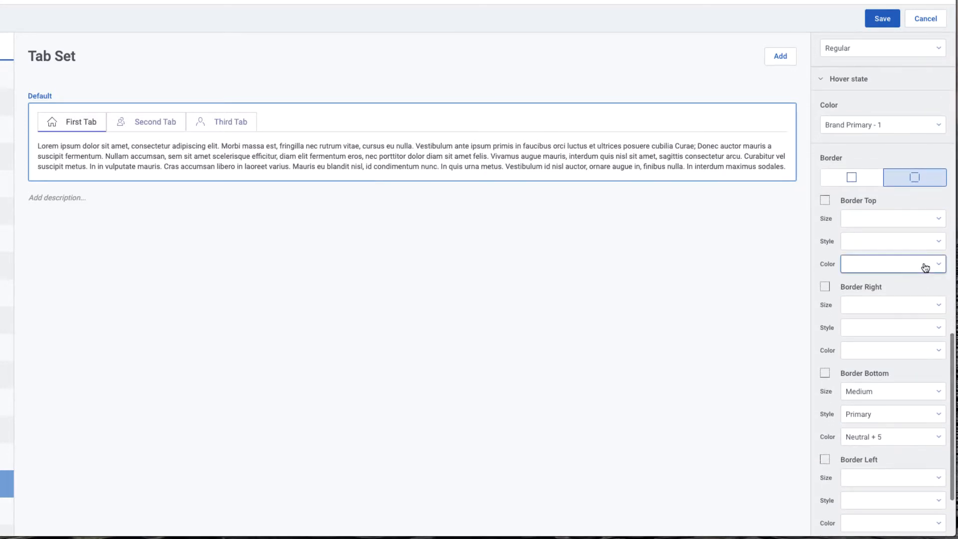
left_click(897, 226)
left_click(879, 289)
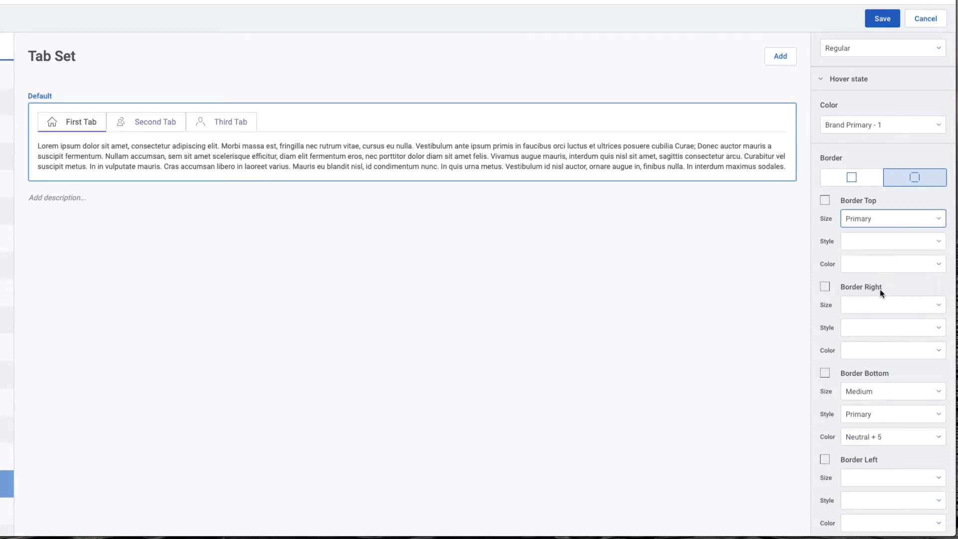
left_click(868, 243)
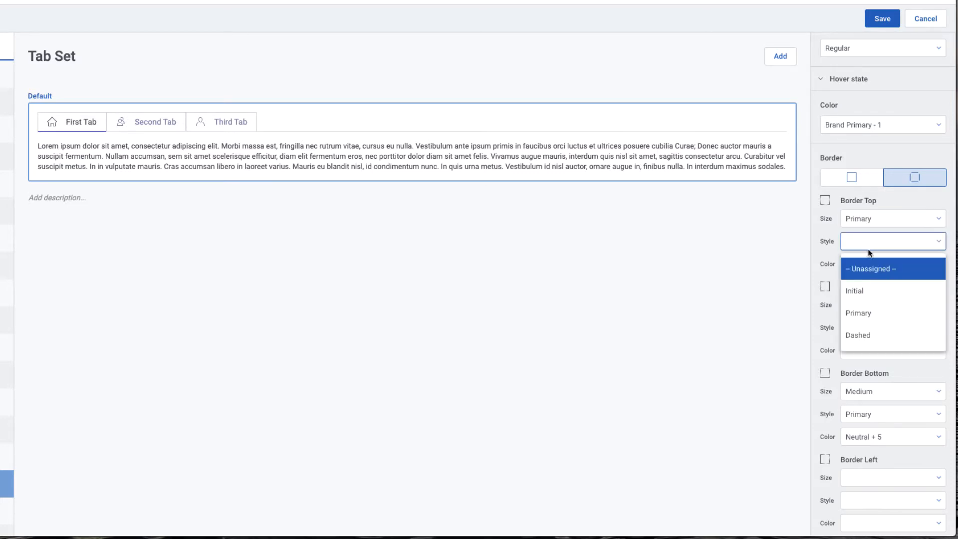
left_click(869, 314)
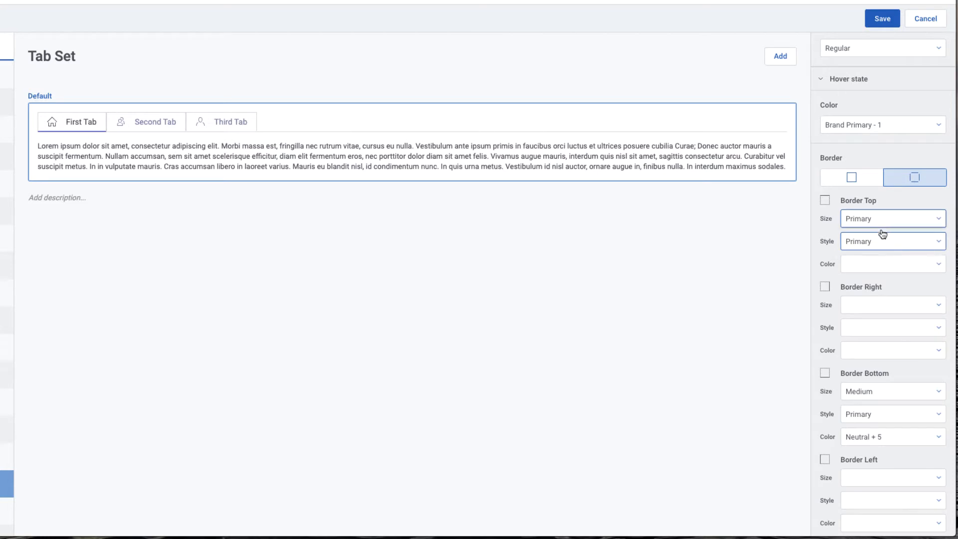
left_click(886, 270)
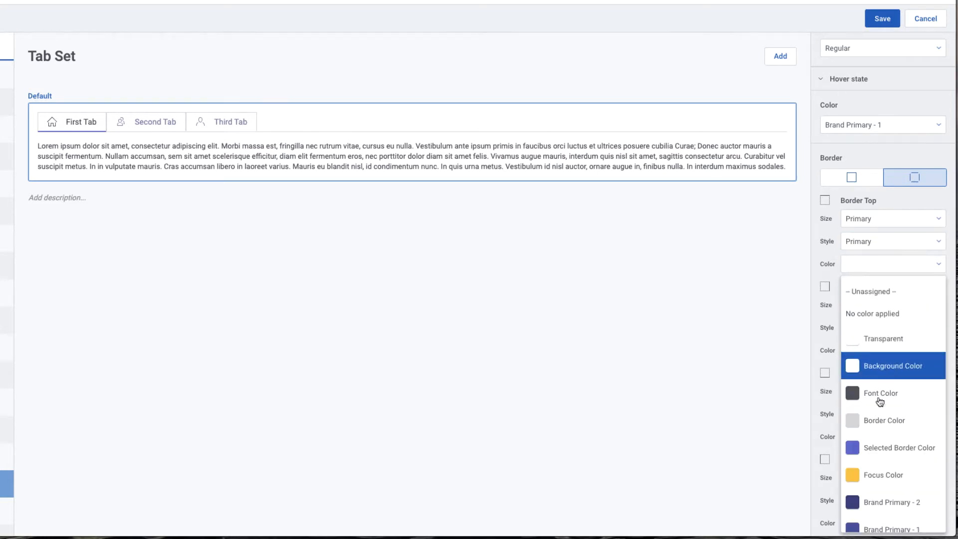
left_click(876, 426)
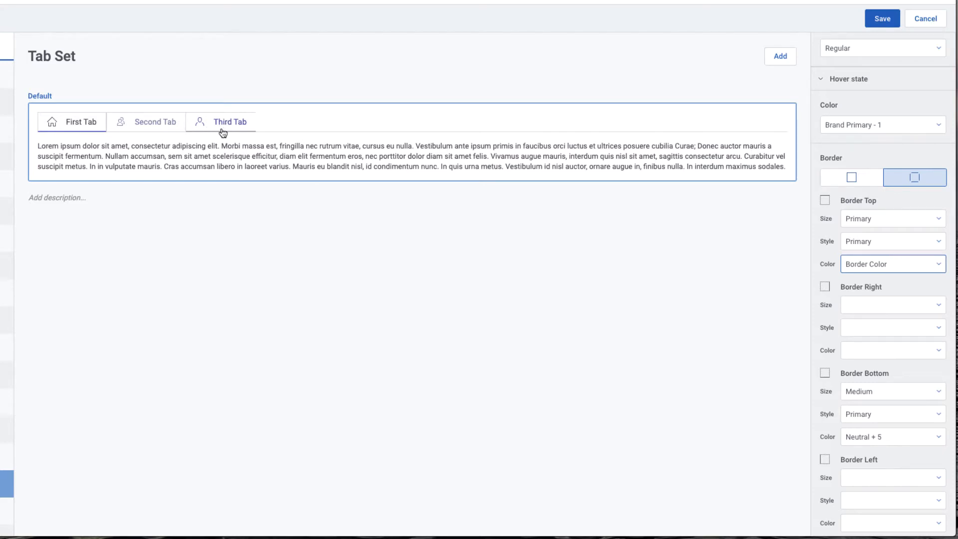
Step: Give the tab's hover state a right border with size Primary, style Primary and color Border Color
left_click(934, 305)
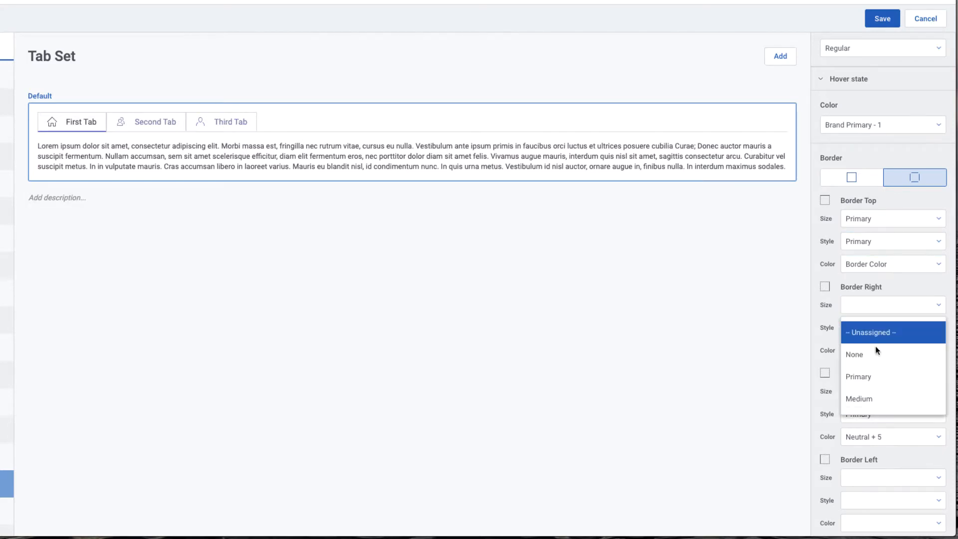
left_click(874, 377)
left_click(886, 328)
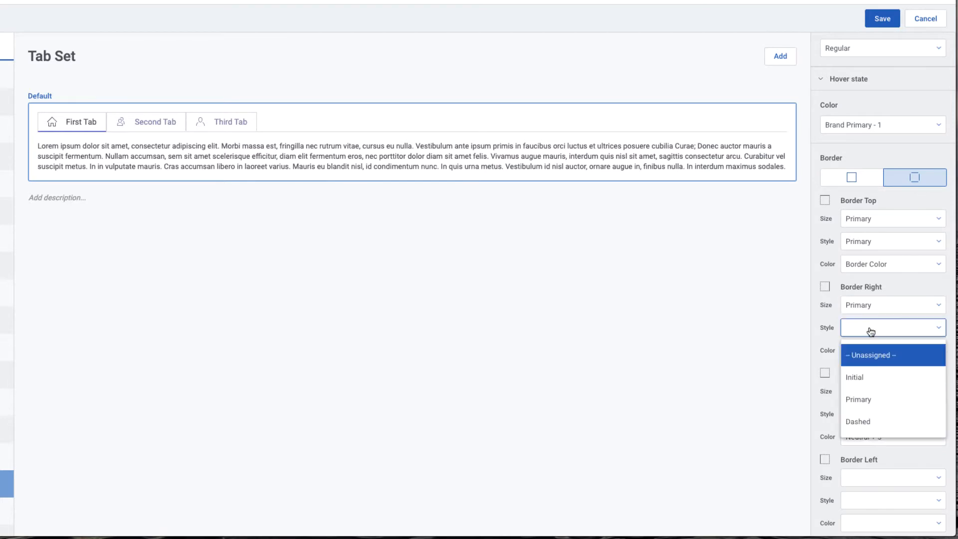
left_click(870, 401)
left_click(884, 354)
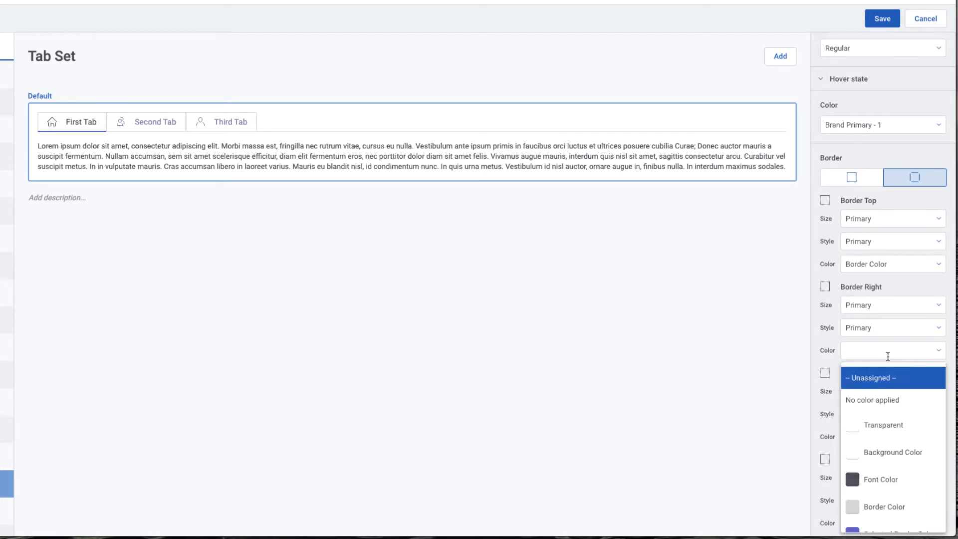
left_click(874, 507)
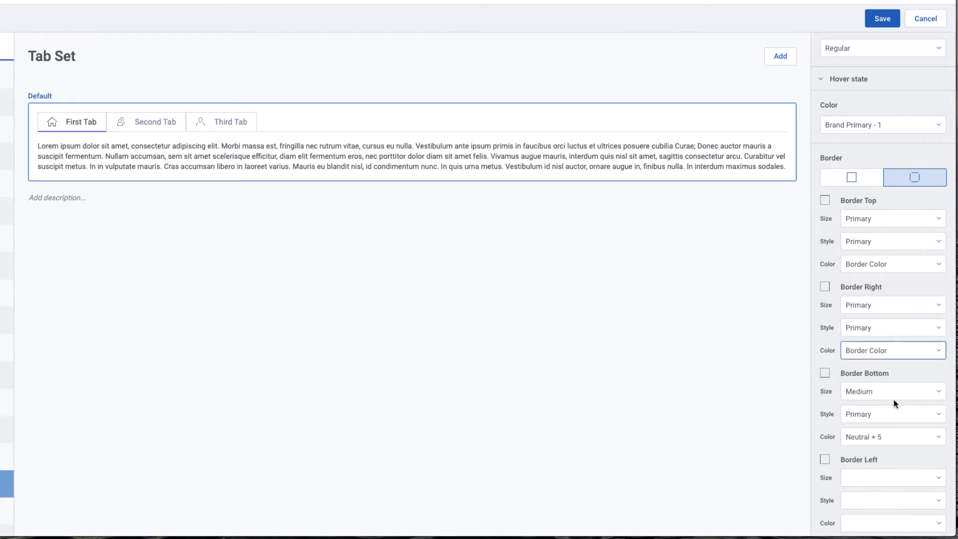
Step: Set the bottom border size of the tab's hover state to None
scroll(893, 399, "down", 2)
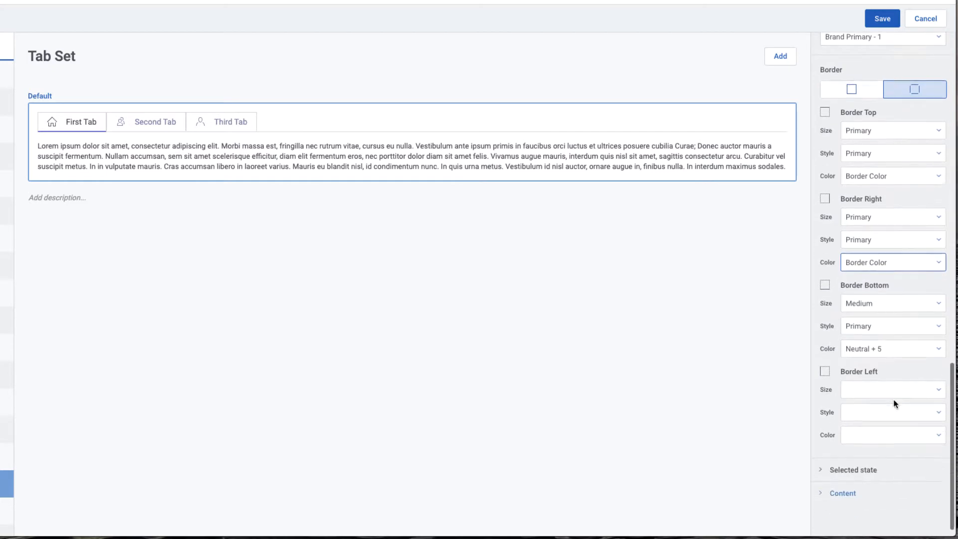
left_click(901, 298)
left_click(879, 337)
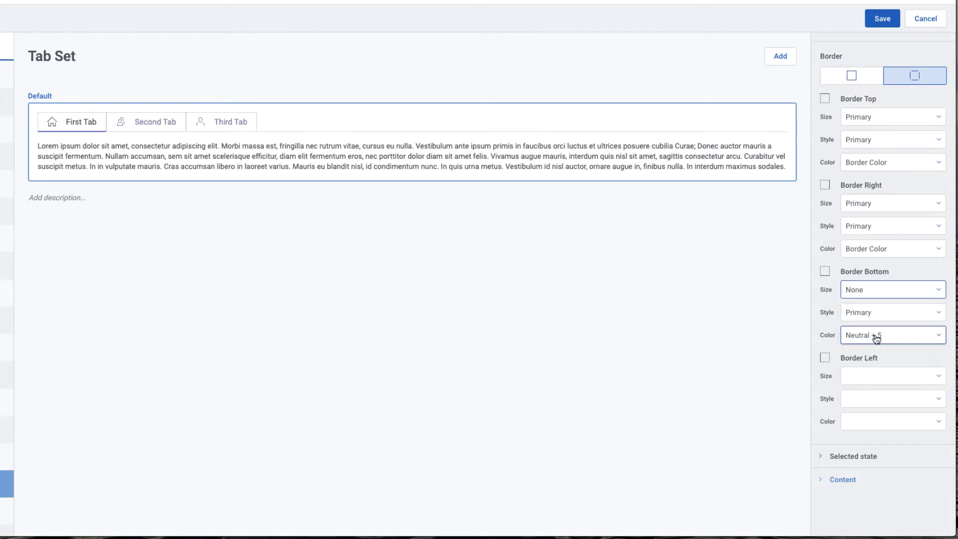
Step: Give the tab's hover state a left border with size Primary, style Primary and color Border Color
left_click(875, 375)
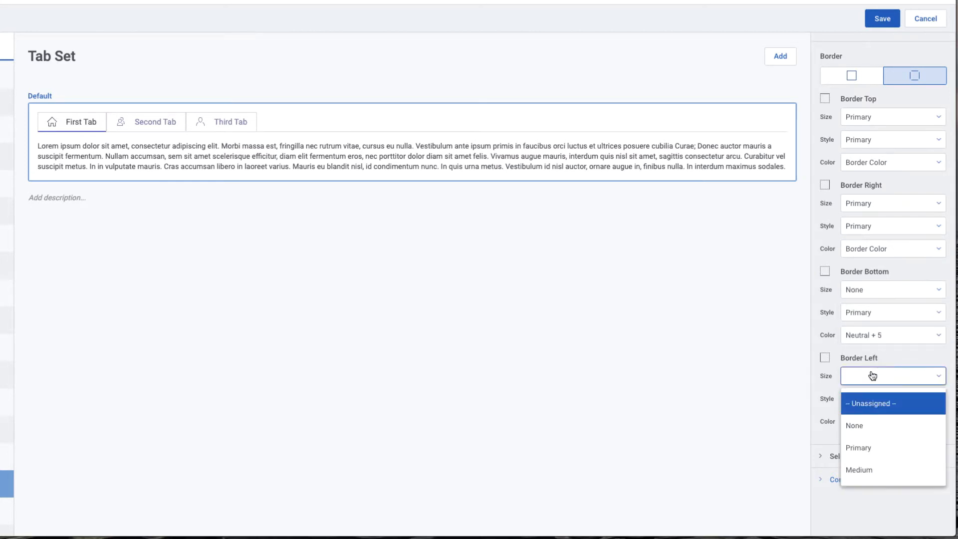
left_click(867, 444)
left_click(885, 399)
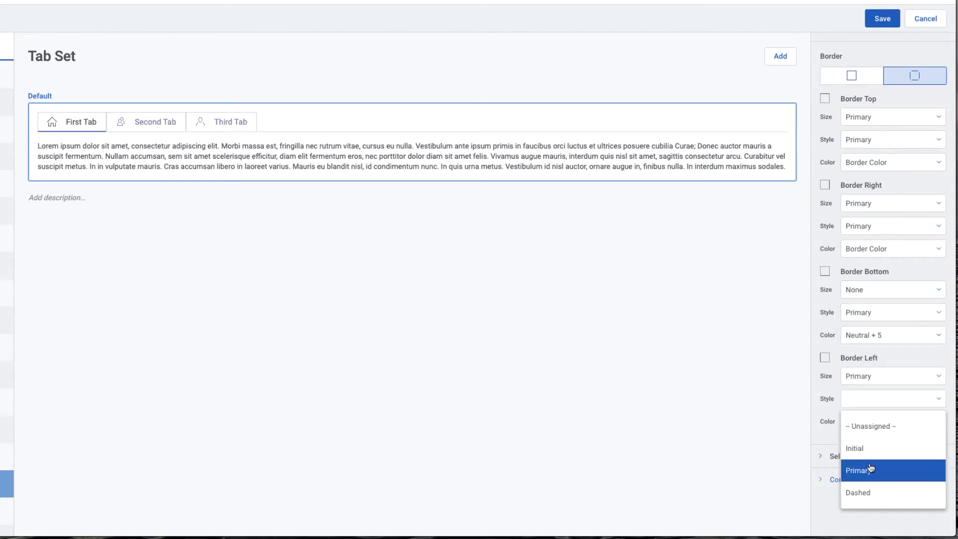
left_click(866, 471)
left_click(886, 425)
scroll(880, 466, "down", 4)
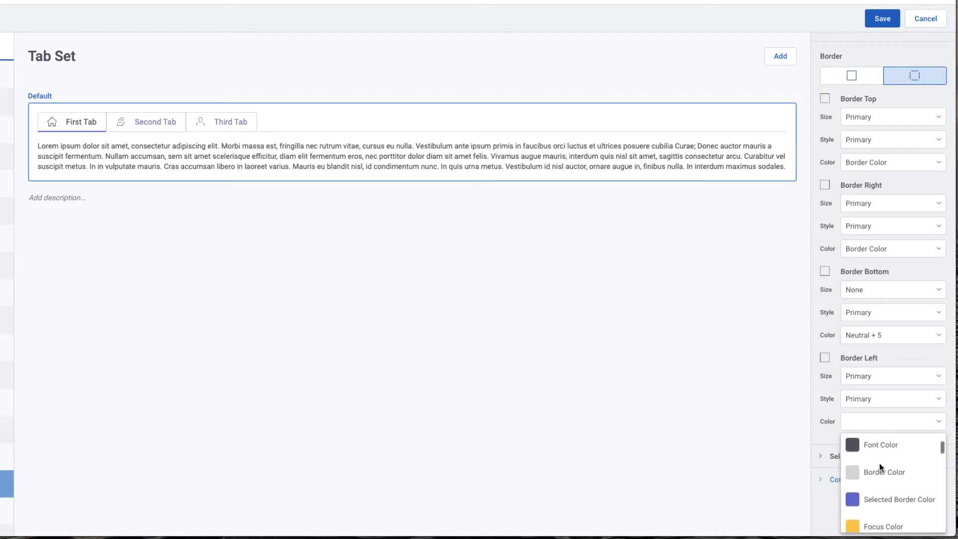
left_click(881, 473)
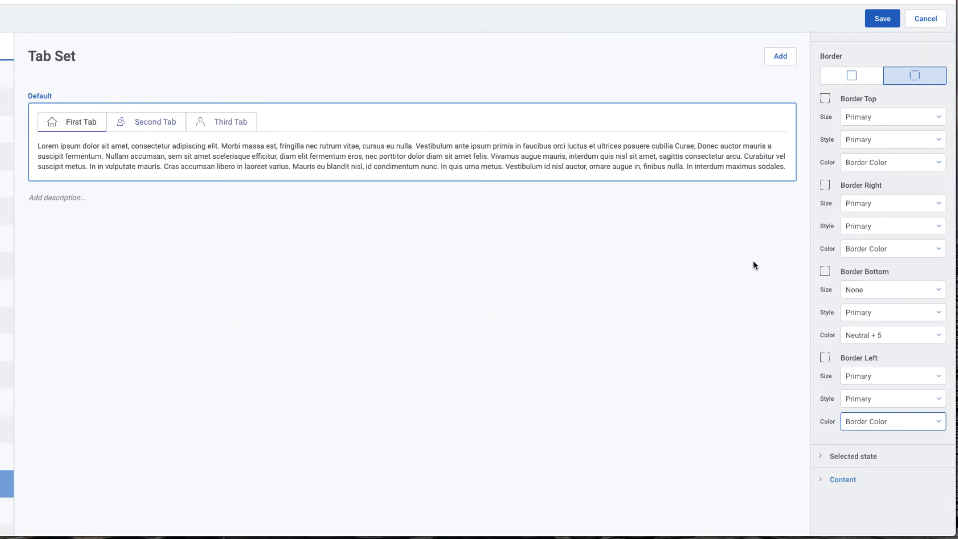
Step: Check how the selected state looks in the preview by switching to the second, third and first tabs in turn
left_click(822, 456)
scroll(877, 371, "down", 5)
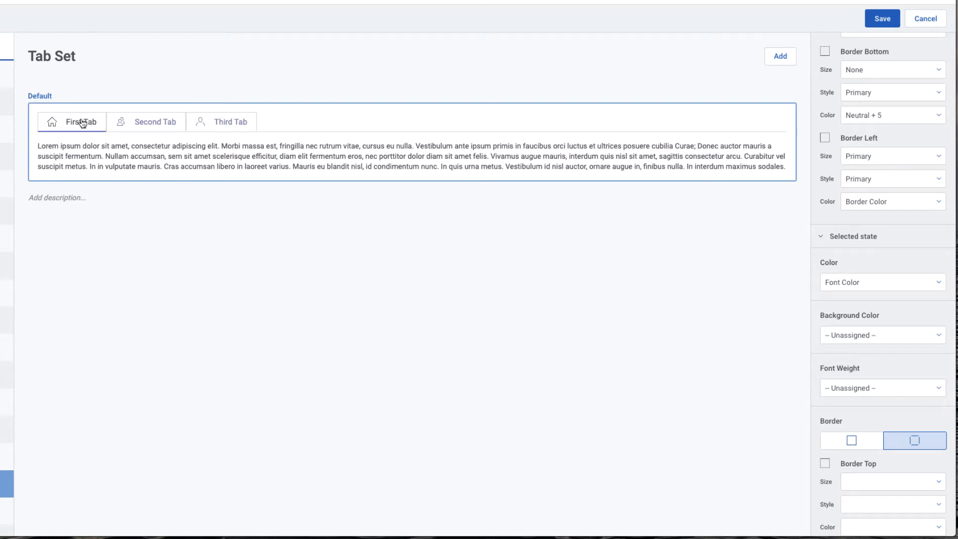
left_click(142, 126)
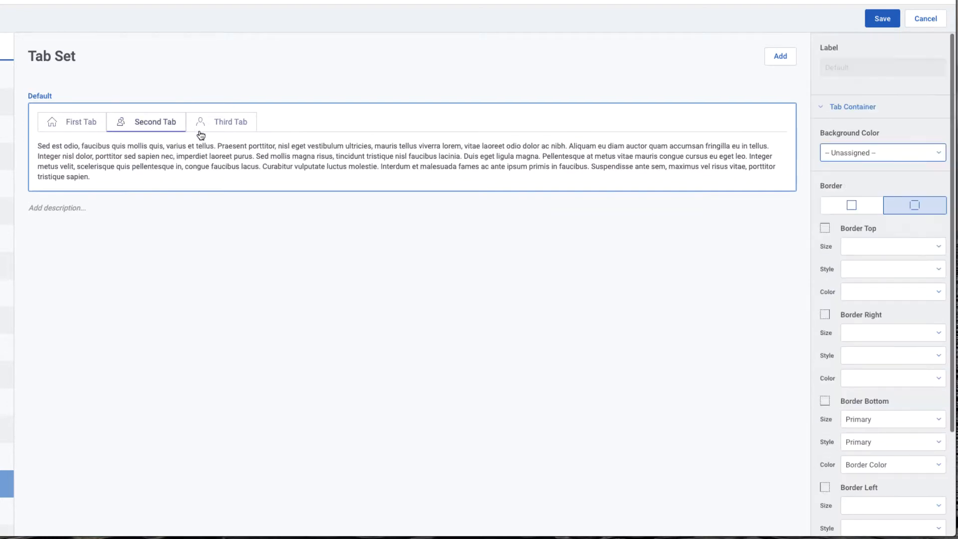
left_click(220, 126)
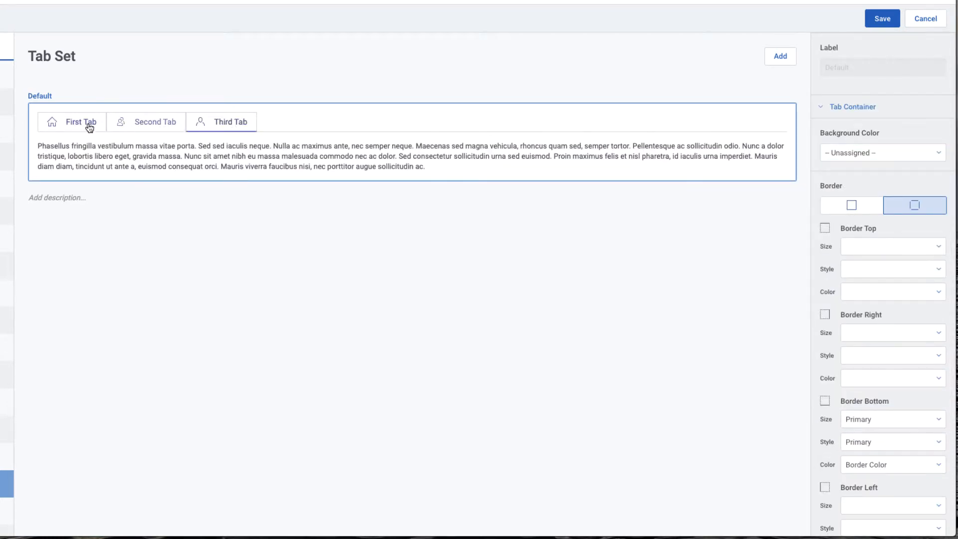
left_click(96, 129)
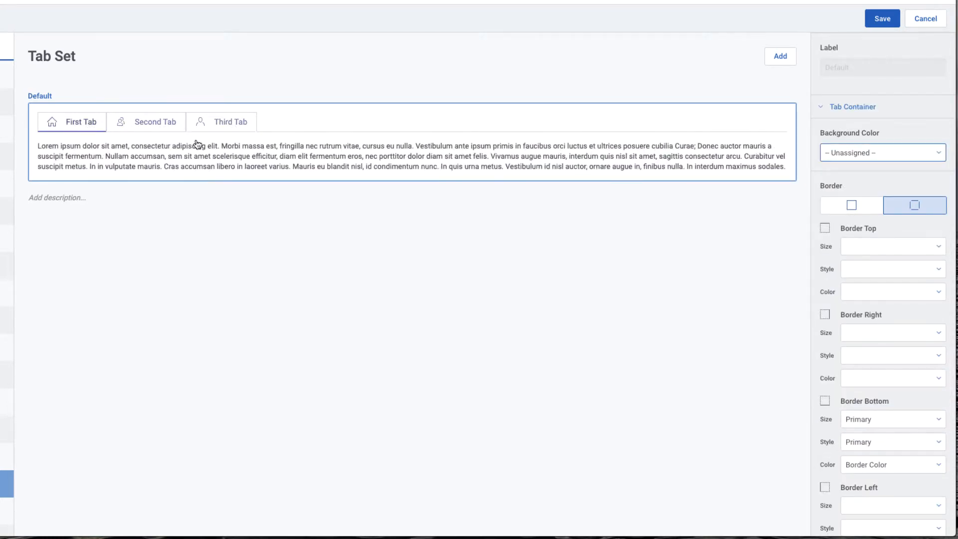
Step: Set the text color of the tab's selected state to Brand Primary
left_click(826, 109)
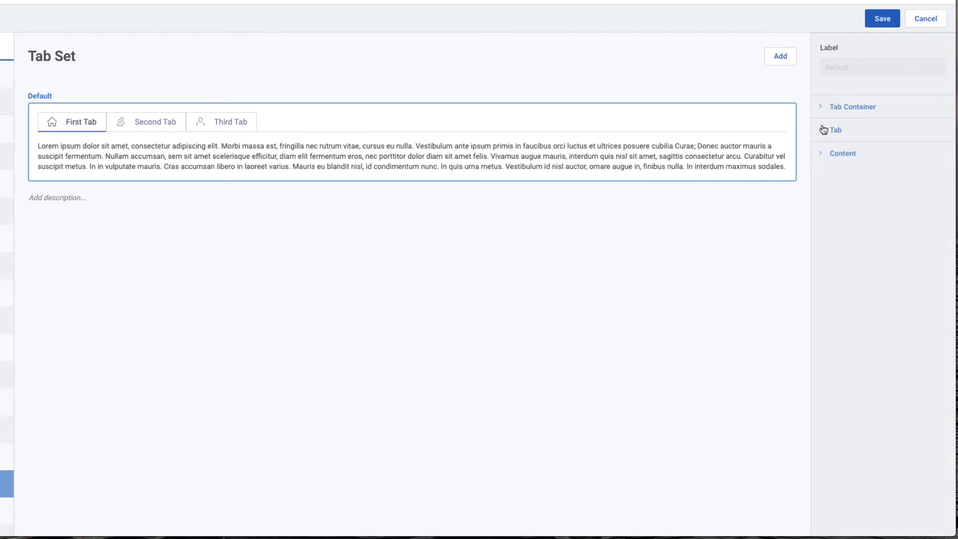
left_click(824, 130)
scroll(848, 192, "down", 15)
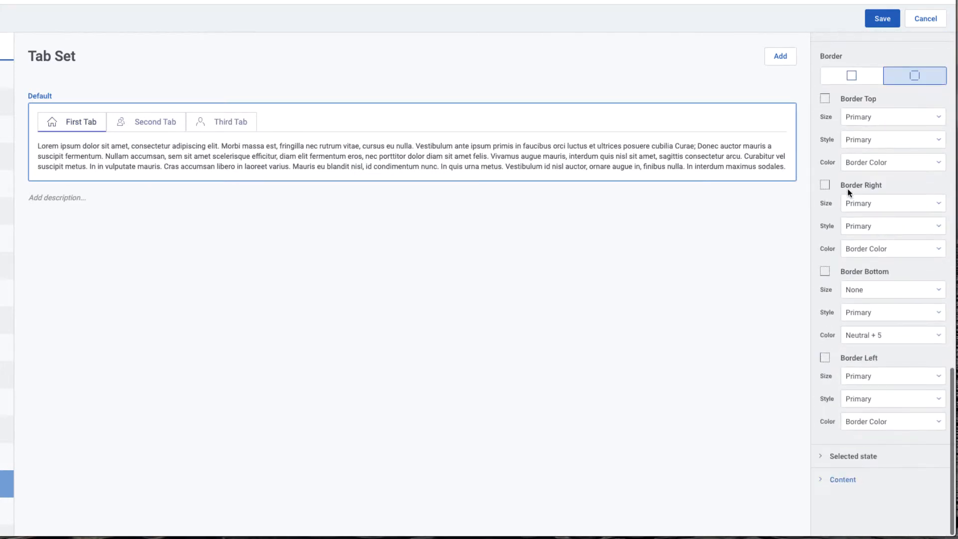
left_click(819, 457)
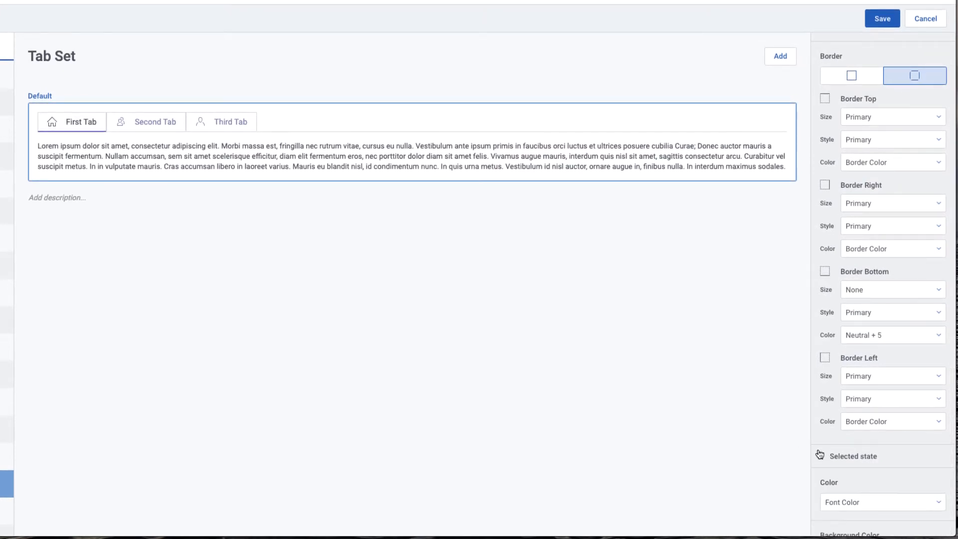
scroll(856, 423, "down", 3)
scroll(857, 422, "down", 3)
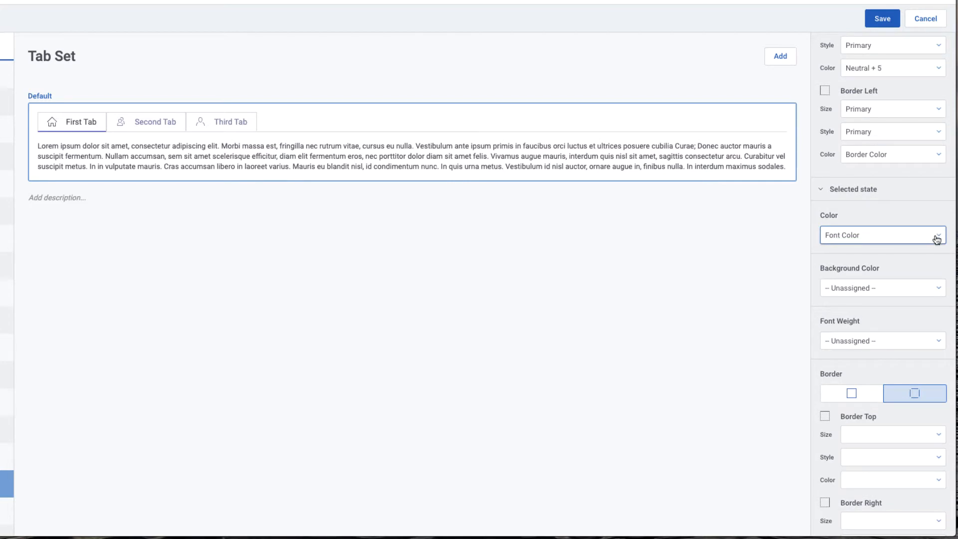
left_click(936, 240)
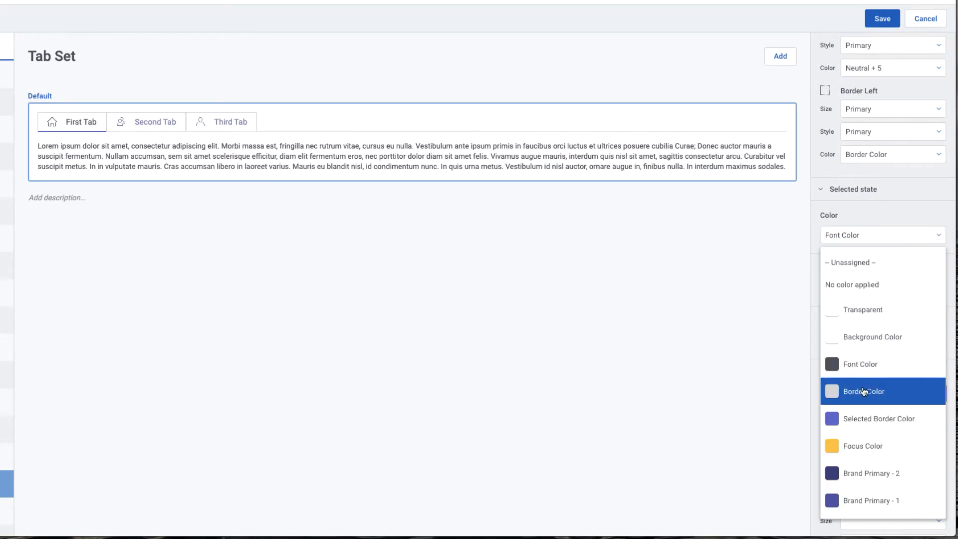
scroll(860, 414, "down", 4)
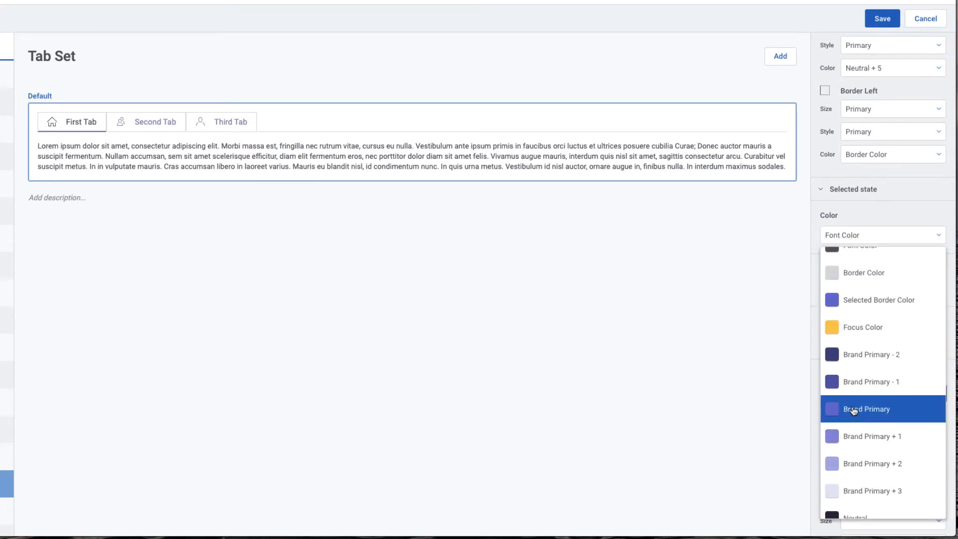
left_click(860, 409)
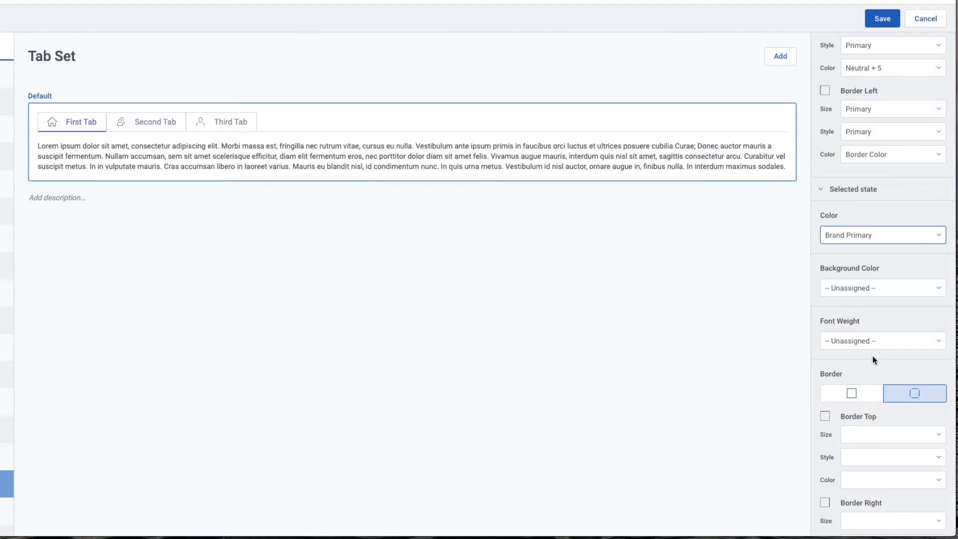
Step: Set the selected state's background color to Background Color and its font weight to Regular
left_click(904, 288)
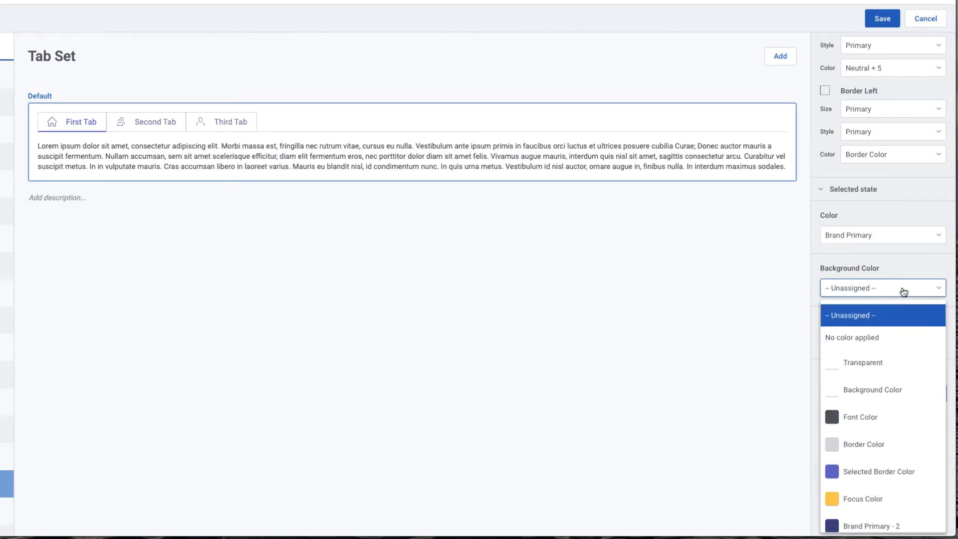
left_click(869, 395)
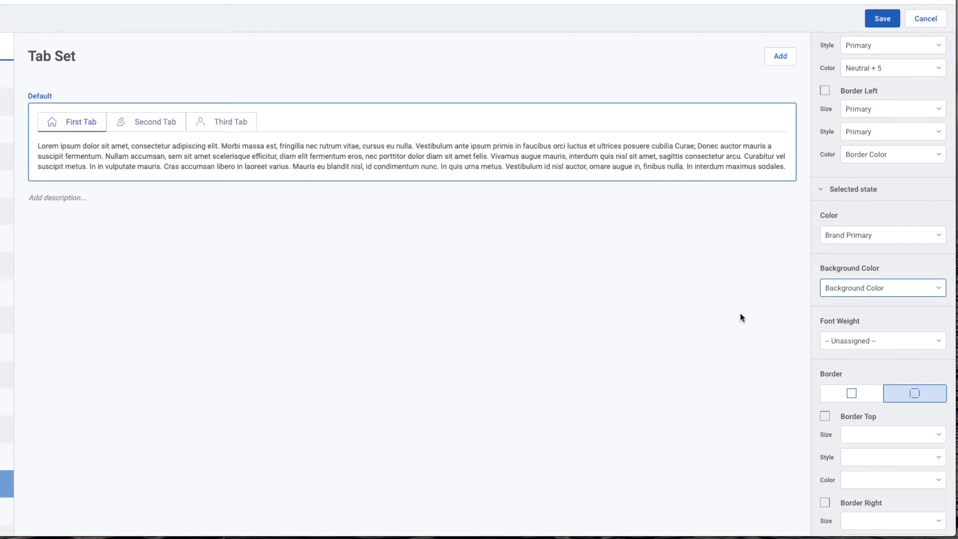
left_click(867, 340)
left_click(856, 439)
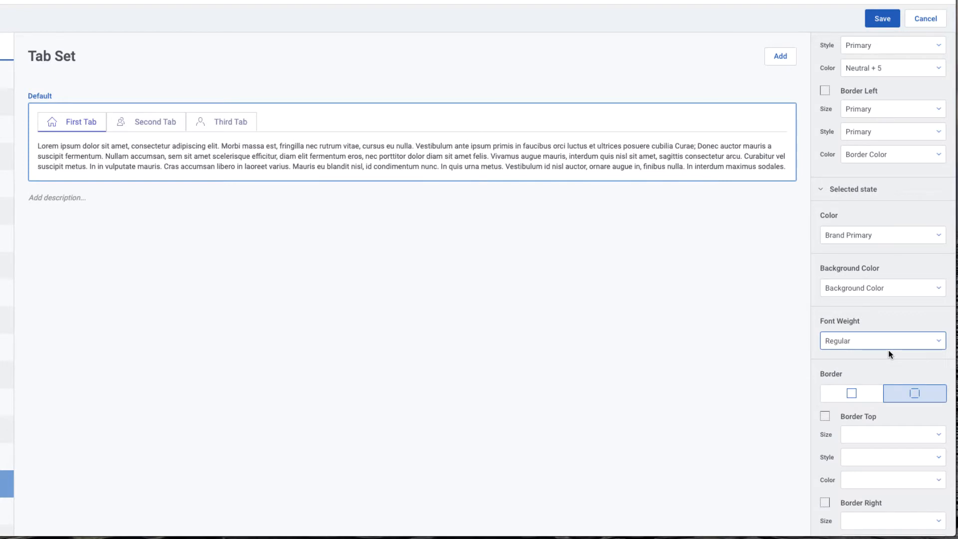
Step: Give the tab's selected state a top border with size Primary, style Primary and color Border Color
scroll(888, 351, "down", 4)
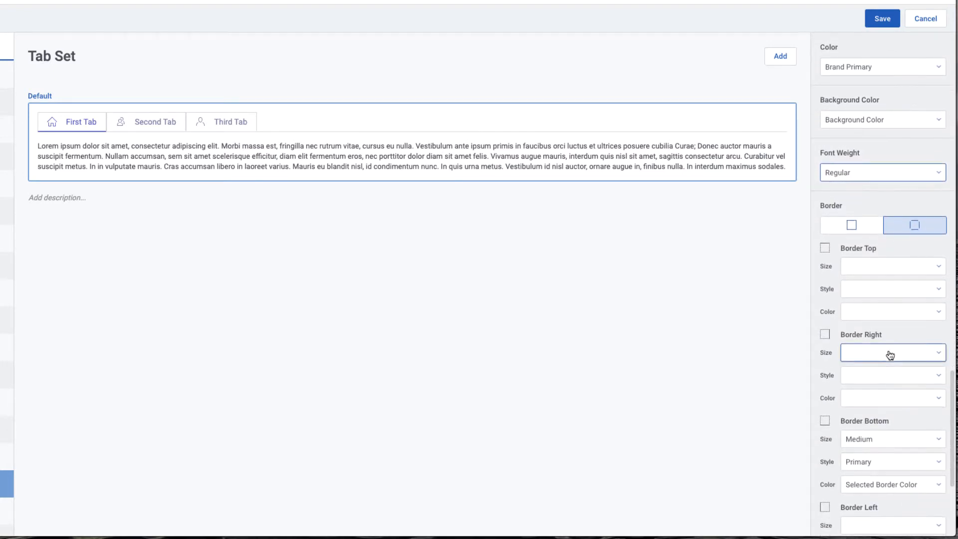
scroll(890, 355, "down", 1)
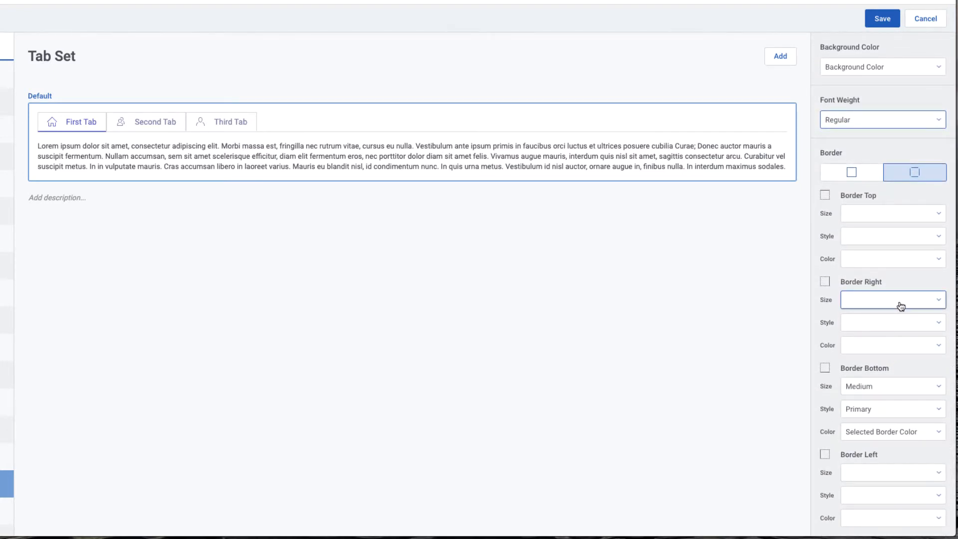
left_click(873, 214)
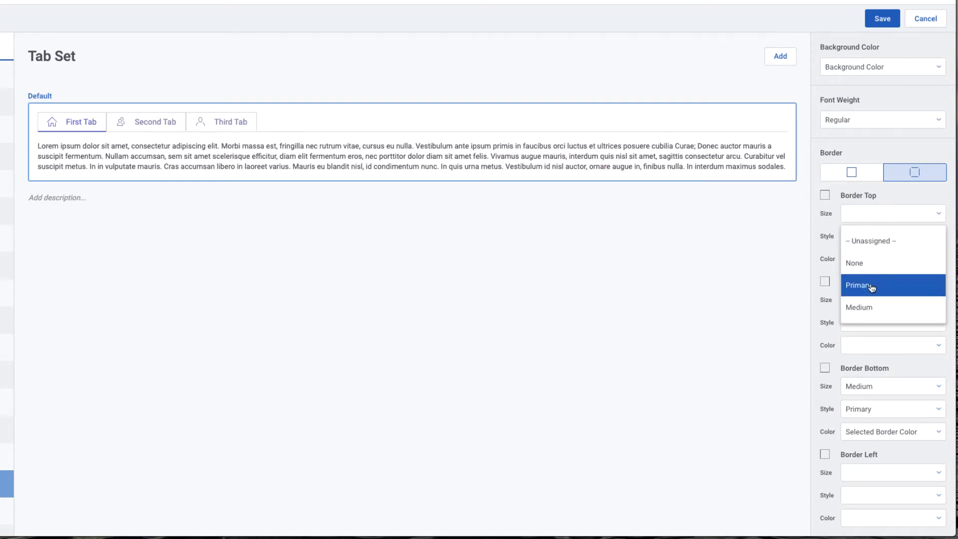
left_click(871, 286)
left_click(899, 237)
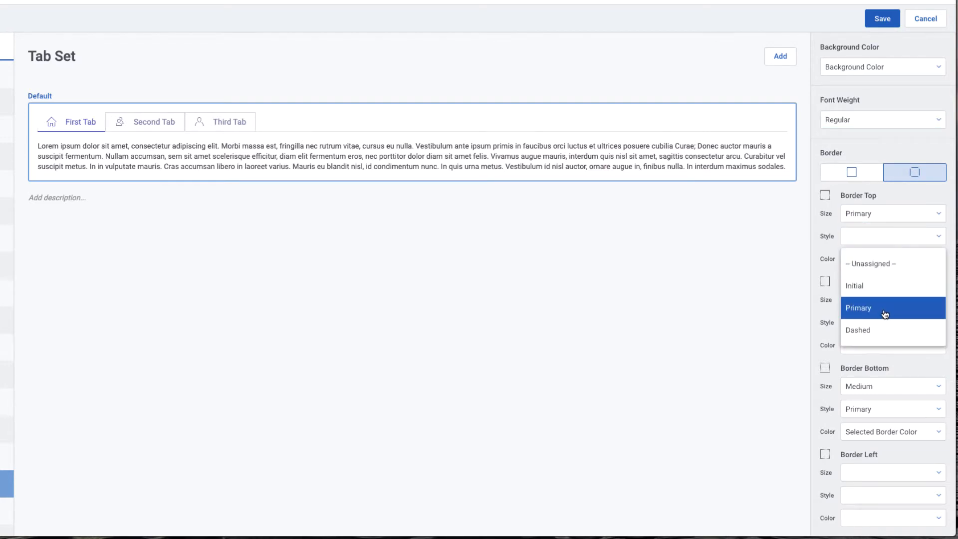
left_click(885, 314)
left_click(881, 259)
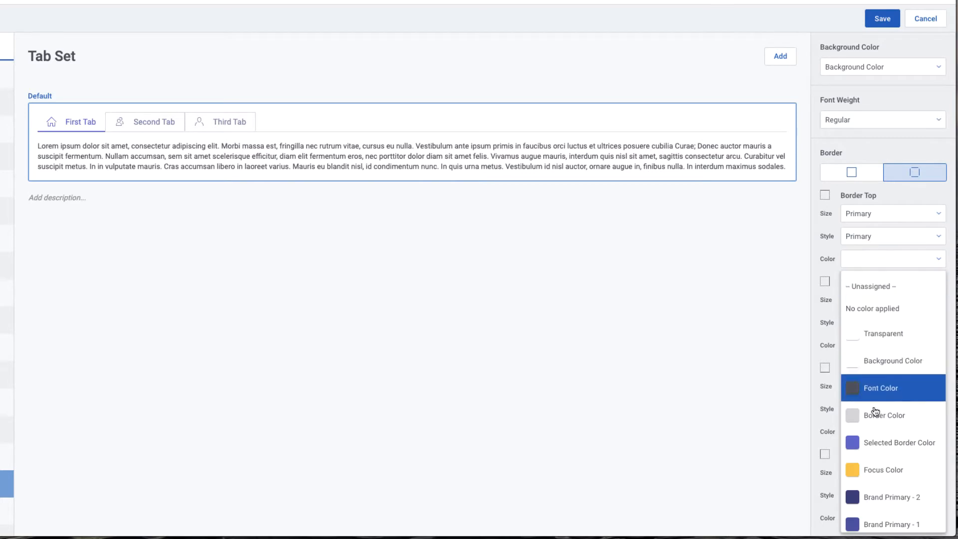
left_click(876, 414)
Step: Give the tab's selected state a right border with size Primary, style Primary and color Border Color
left_click(892, 302)
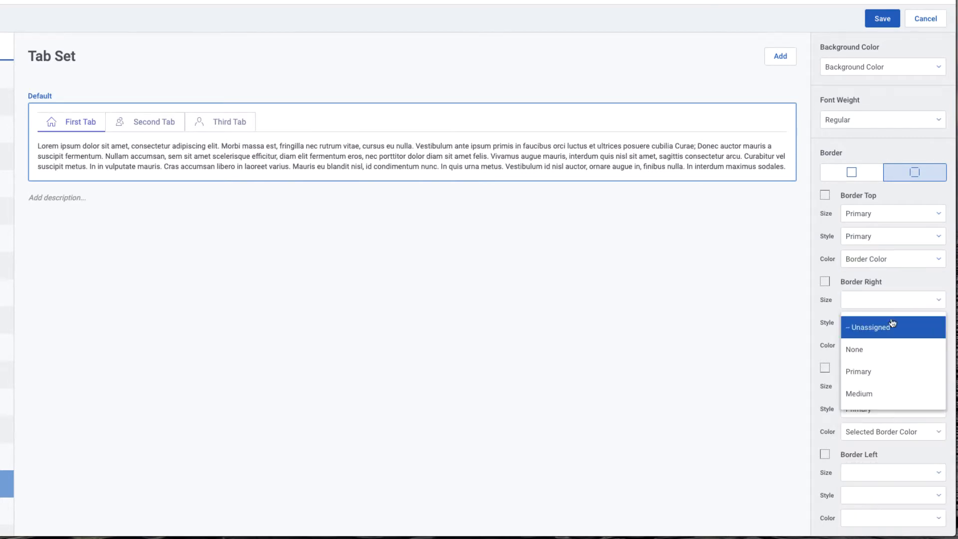
left_click(876, 370)
left_click(887, 323)
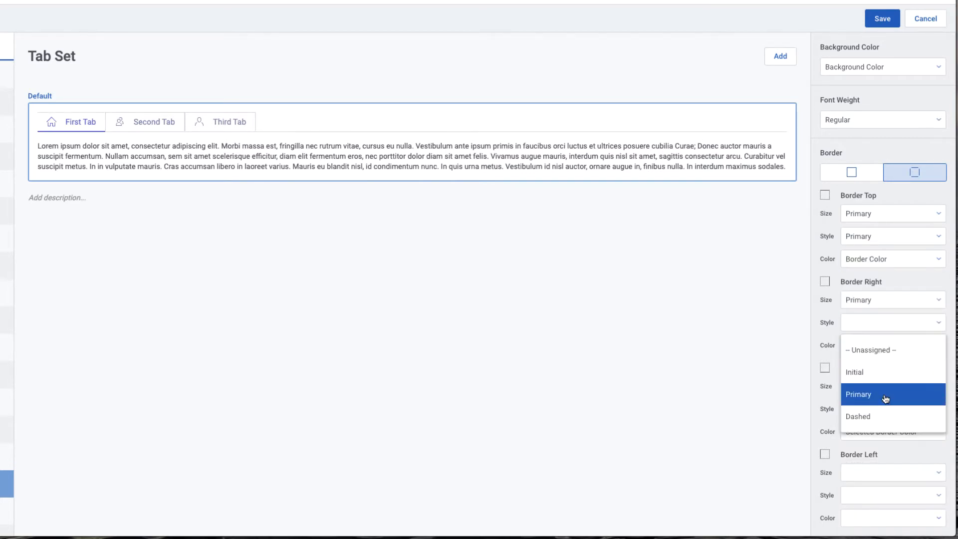
left_click(886, 398)
left_click(900, 346)
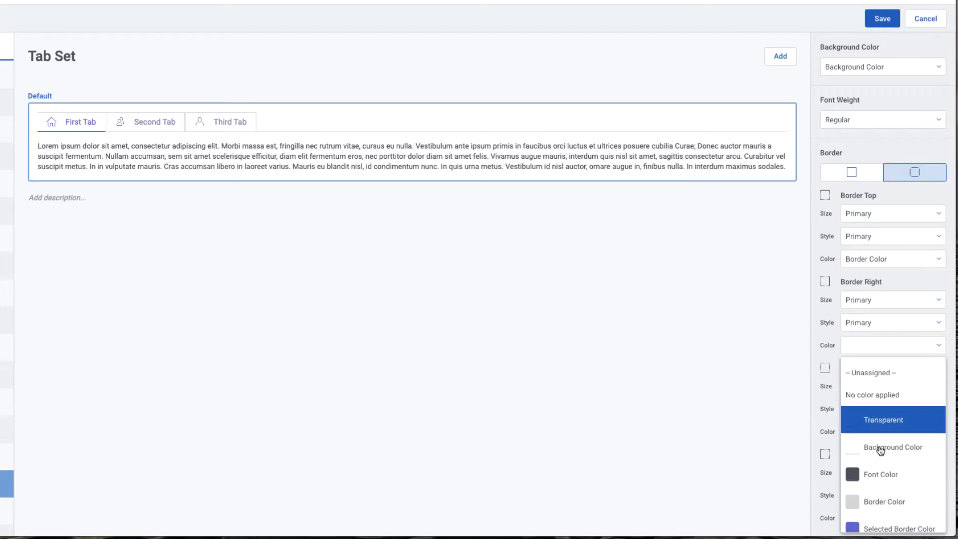
left_click(874, 499)
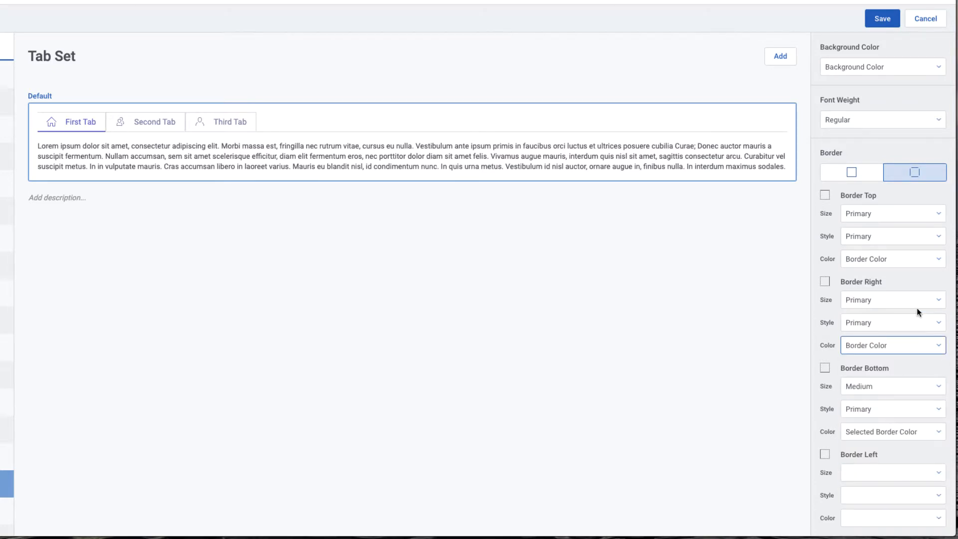
Step: Give the tab's selected state a bottom border with size Primary, style Primary and color Background Color
scroll(917, 312, "down", 2)
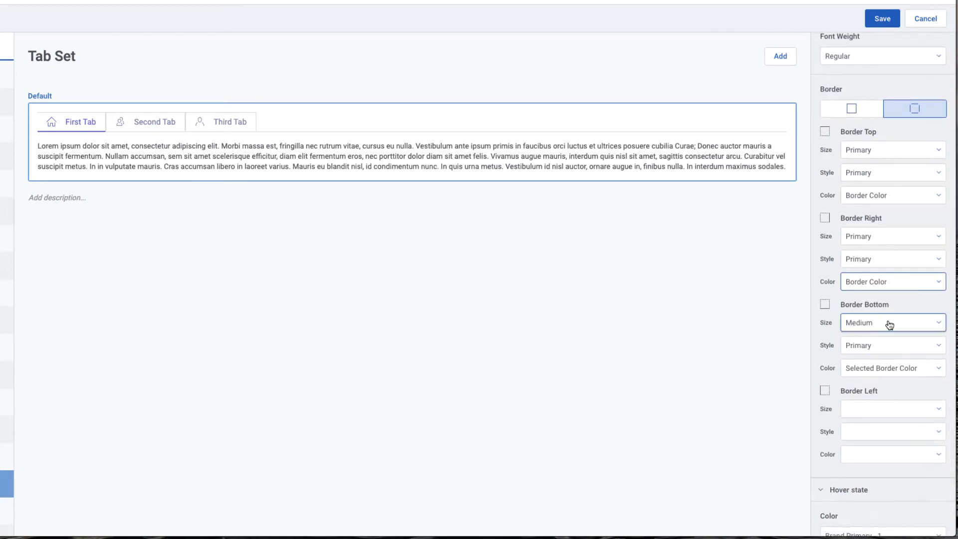
left_click(890, 325)
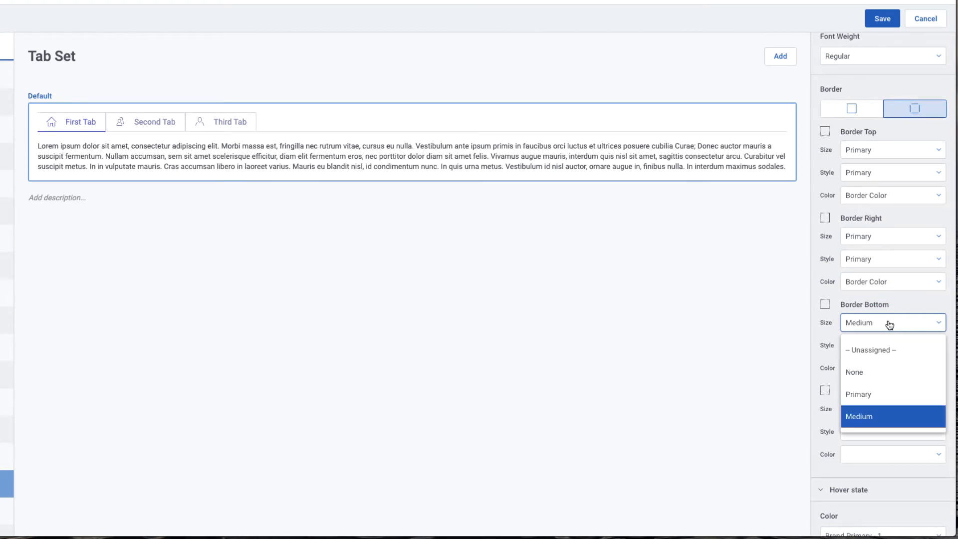
left_click(880, 393)
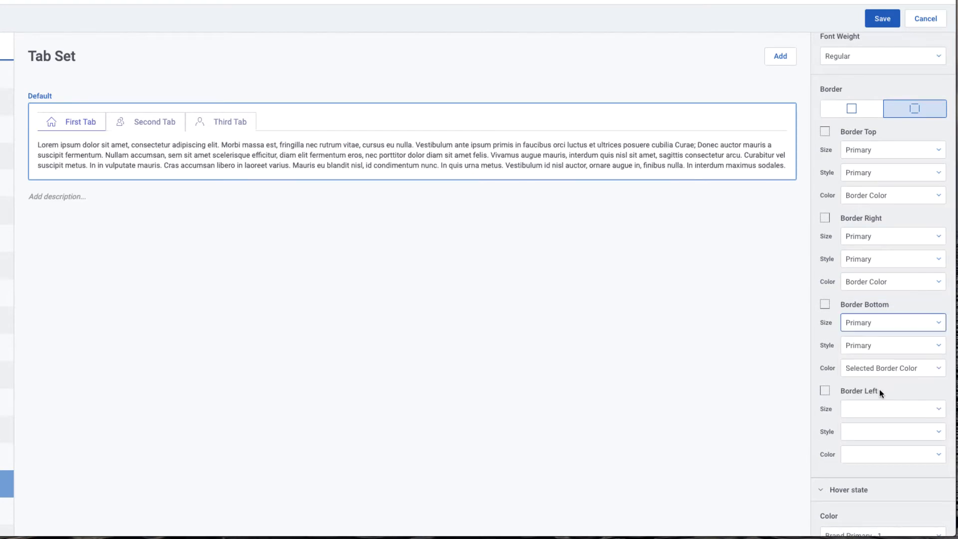
left_click(882, 351)
left_click(878, 418)
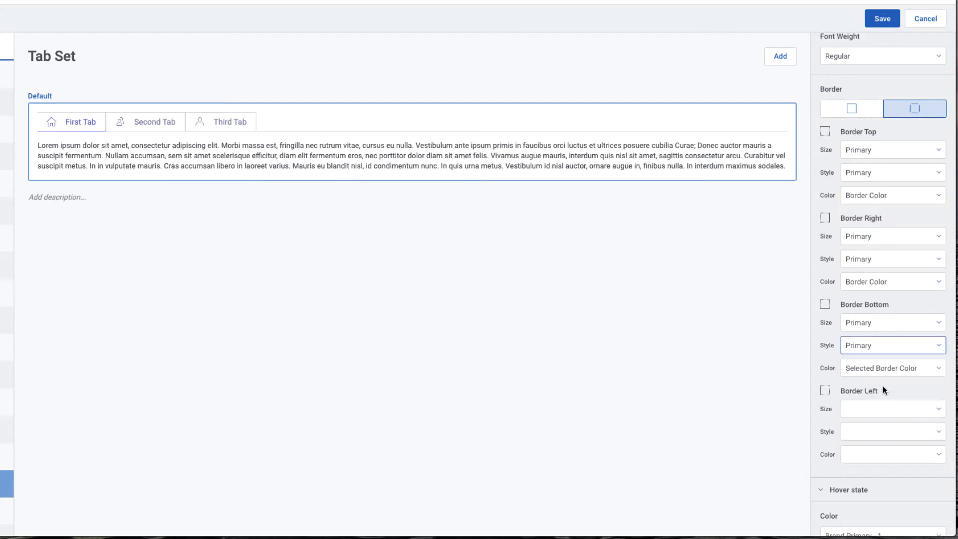
left_click(876, 369)
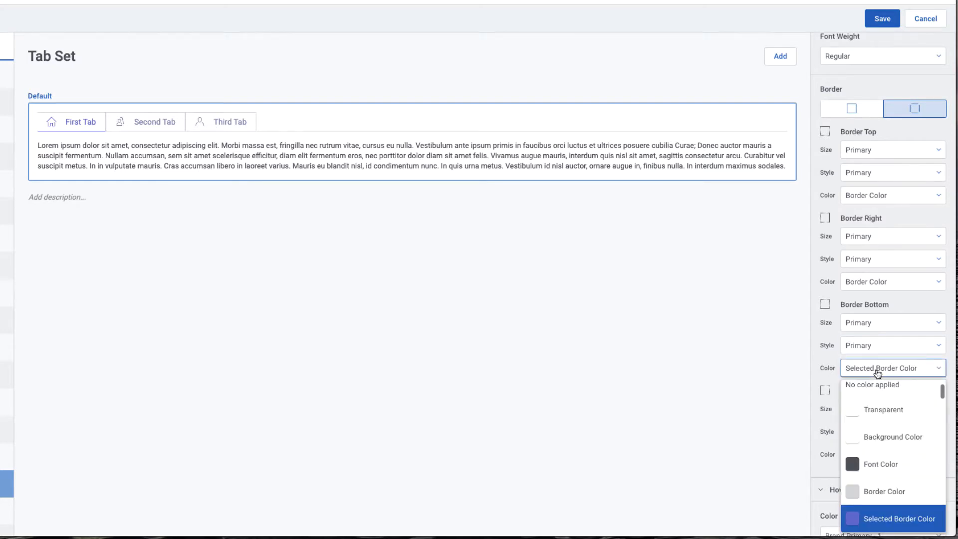
left_click(879, 442)
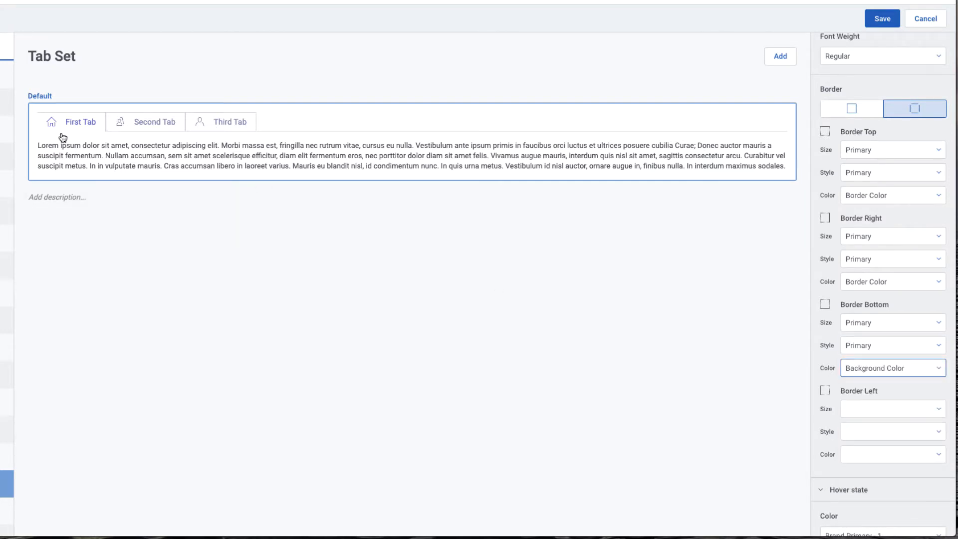
Step: Give the tab's selected state a left border with size Primary, style Primary and color Border Color
left_click(889, 409)
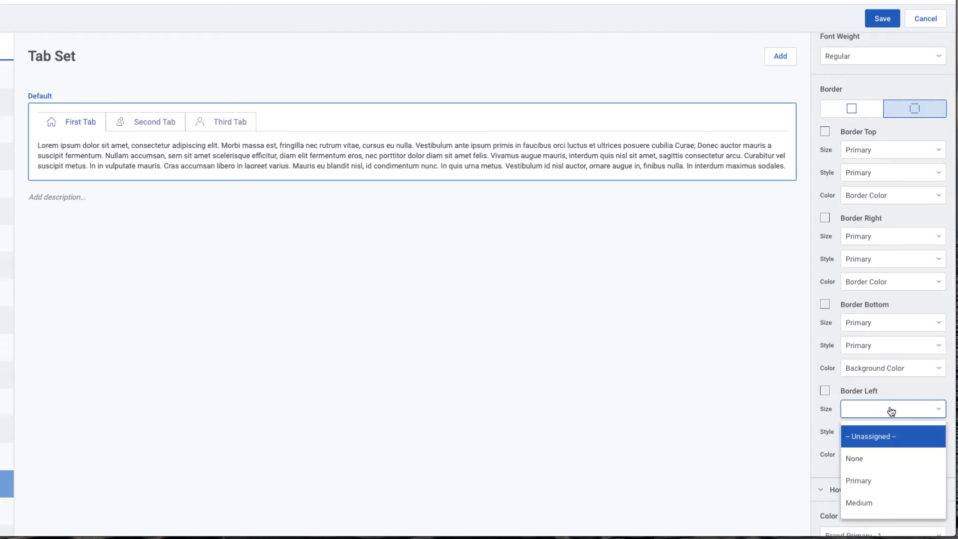
left_click(874, 479)
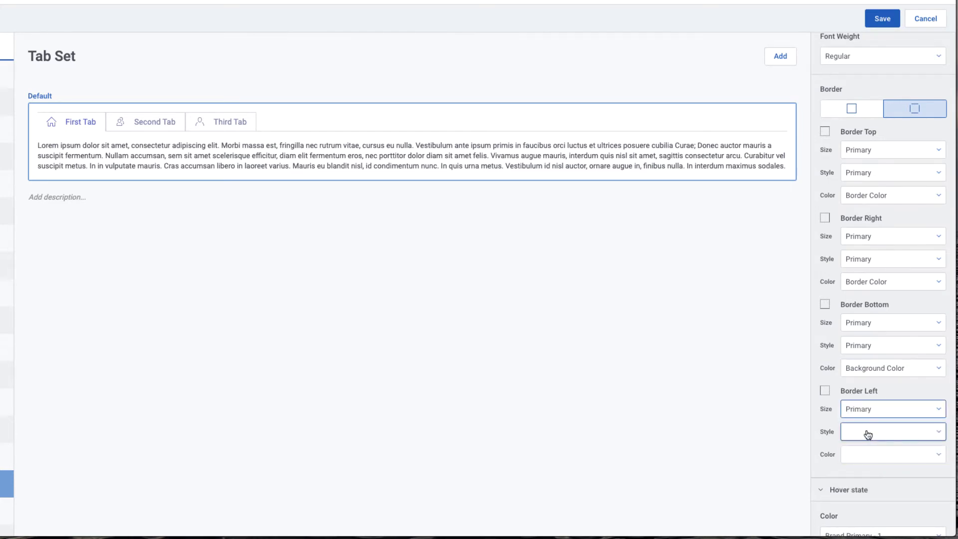
left_click(867, 433)
left_click(867, 488)
left_click(891, 455)
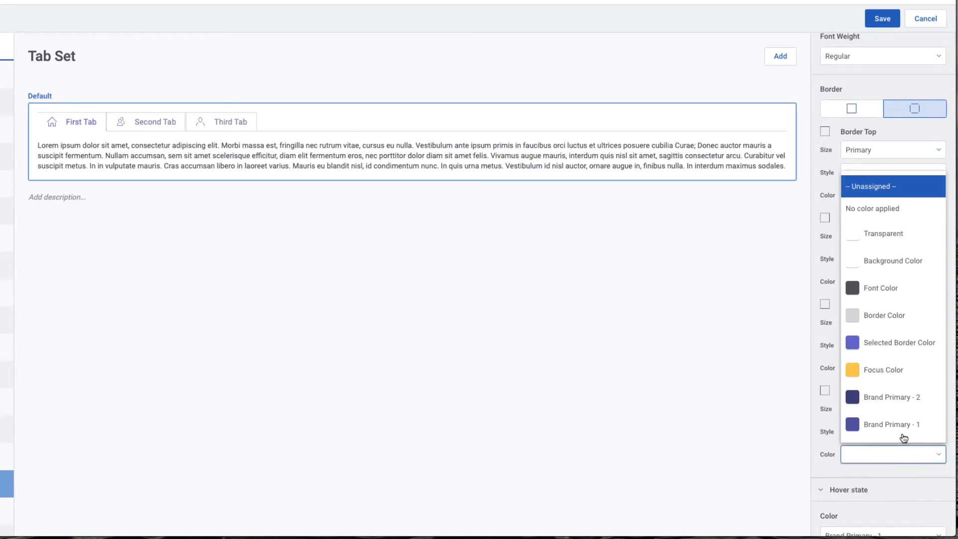
left_click(904, 312)
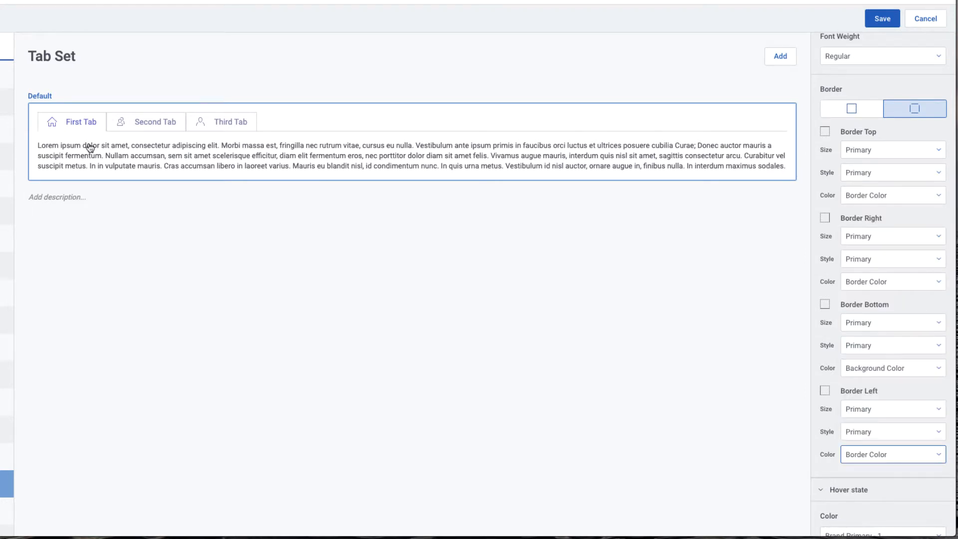
Step: Preview the selected state on the second tab and save the Tab Set styling
left_click(147, 123)
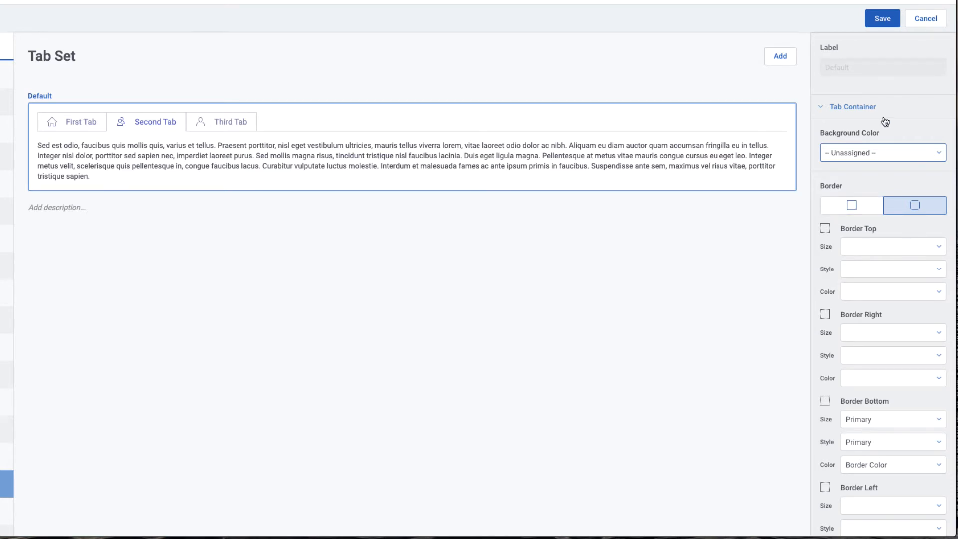
left_click(881, 19)
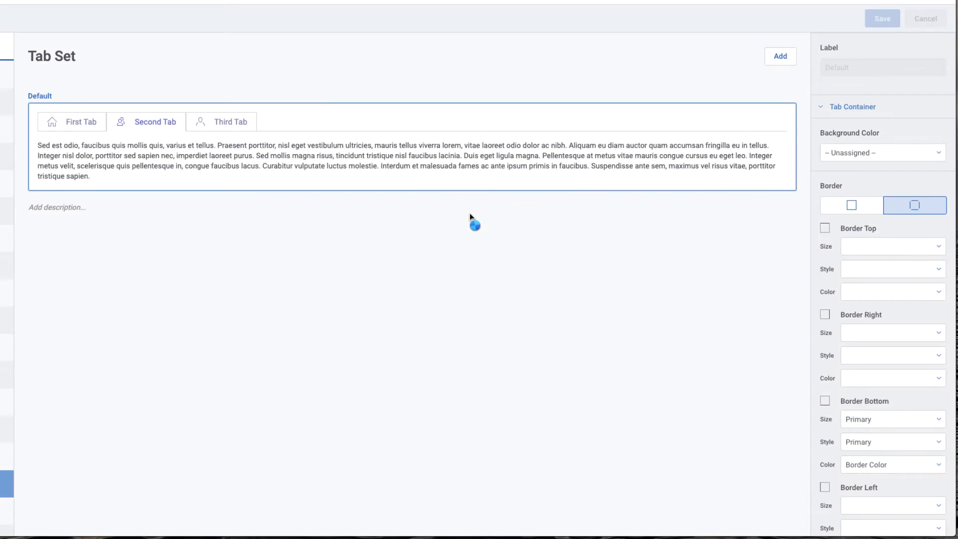
Step: Switch to the Figma mockup and examine the tabbed tables in the Child Accounts section
left_click(327, 15)
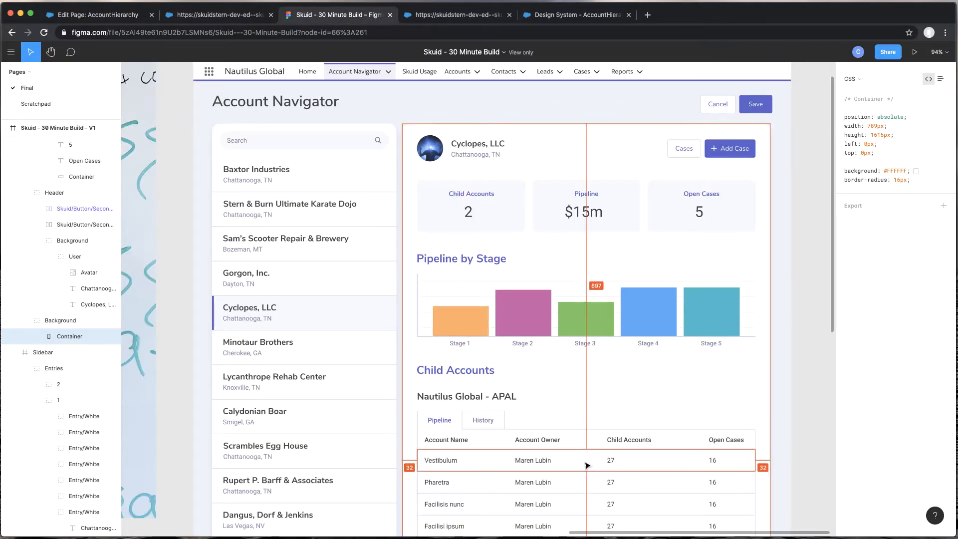
scroll(589, 434, "down", 3)
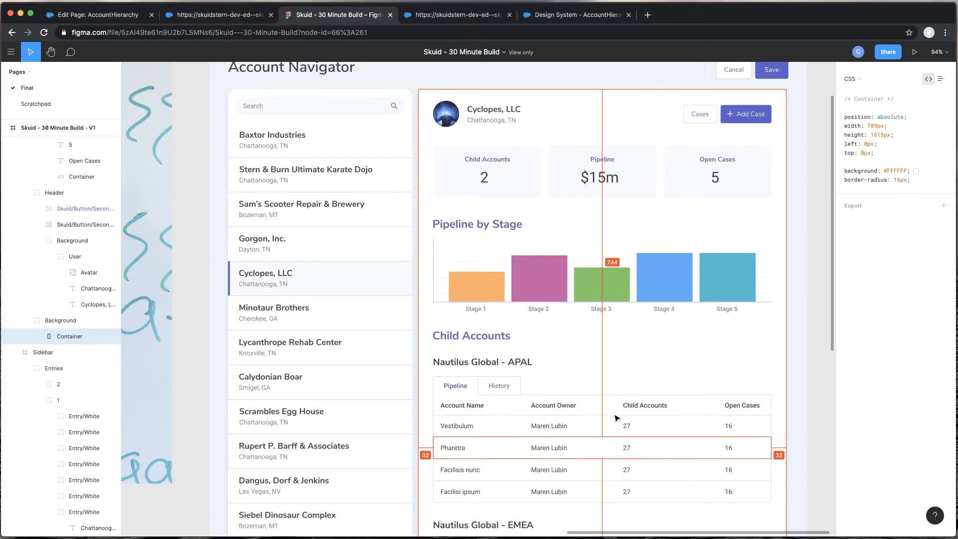
scroll(625, 467, "up", 3)
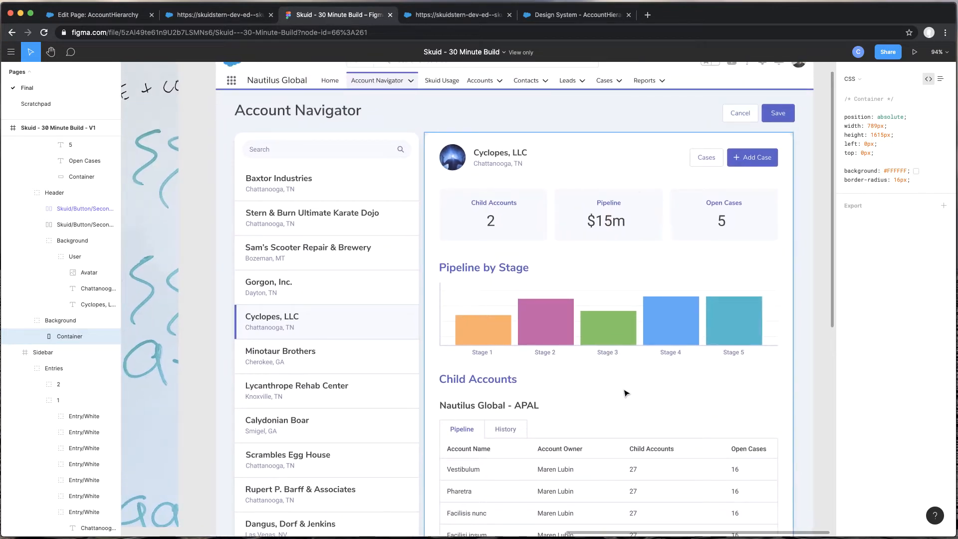
Step: Return to the Skuid design system and open the Table component's Default style properties
left_click(578, 17)
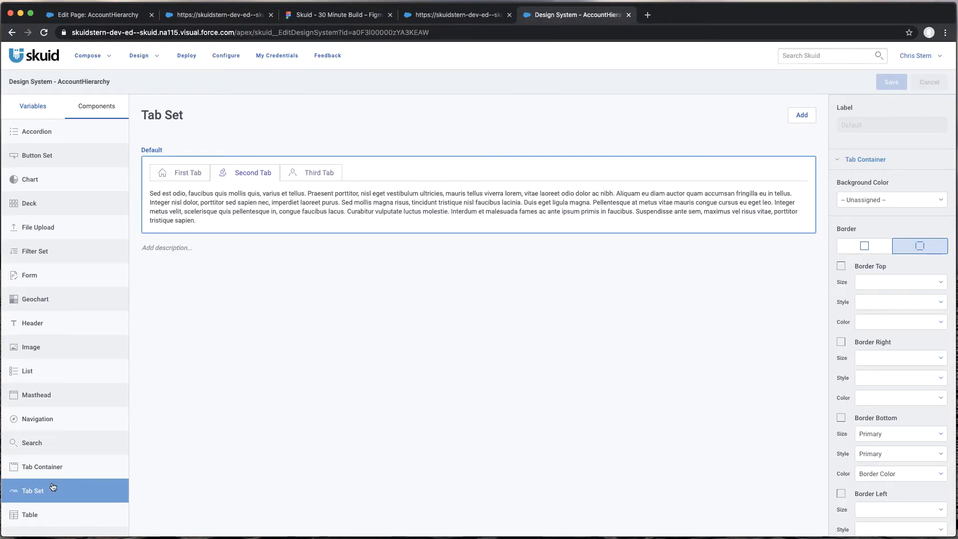
left_click(56, 514)
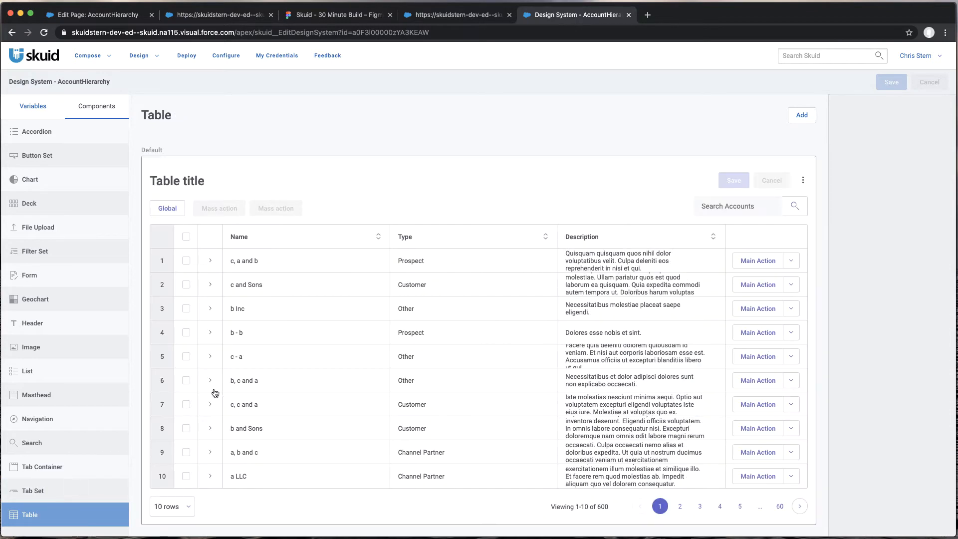
scroll(531, 188, "down", 1)
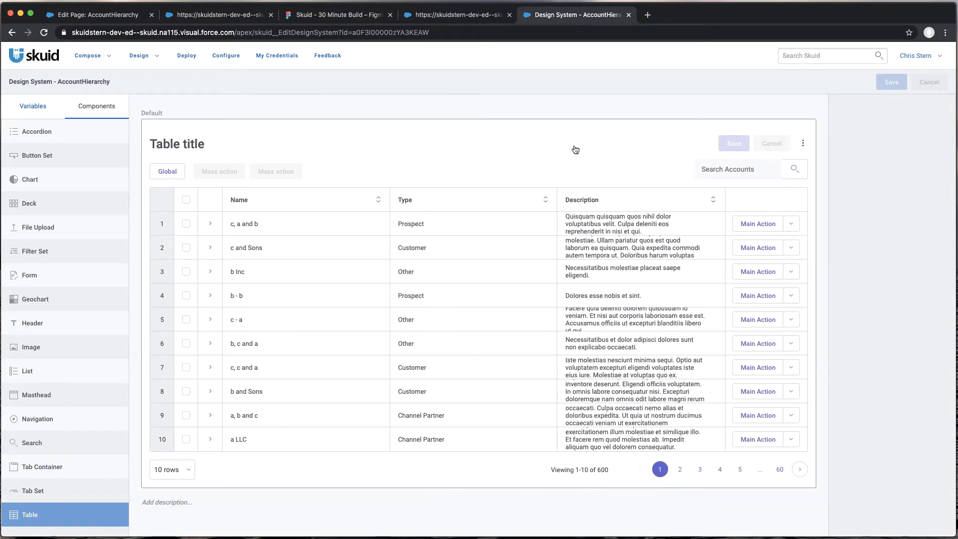
left_click(575, 150)
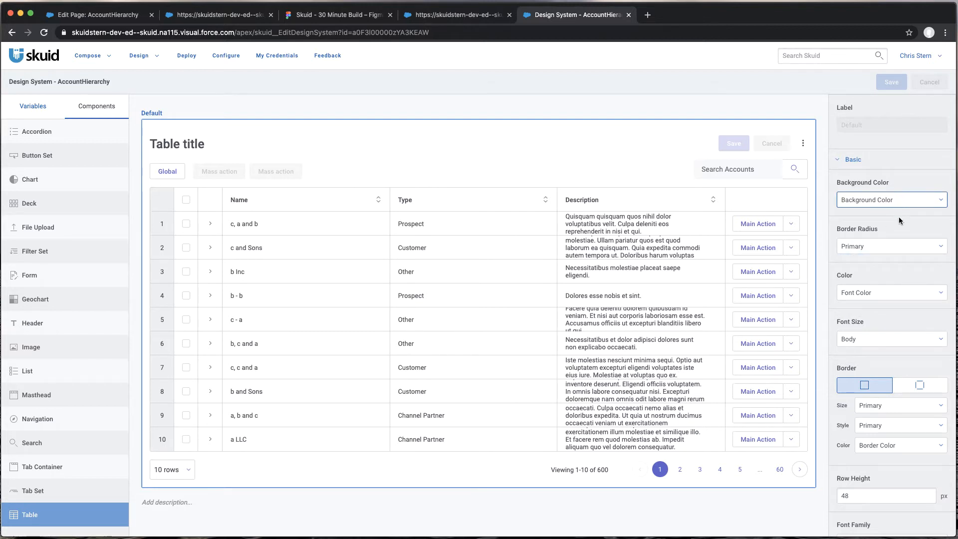
Step: Inspect the Account Owner column heading's text style in Figma and compare it with the Table component's basic properties in Skuid
left_click(344, 15)
left_click(559, 448)
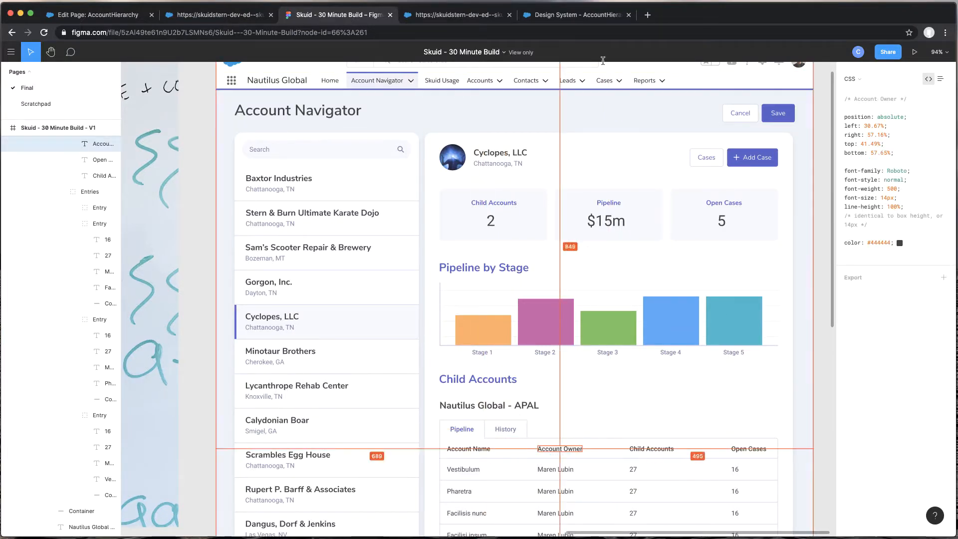
left_click(545, 16)
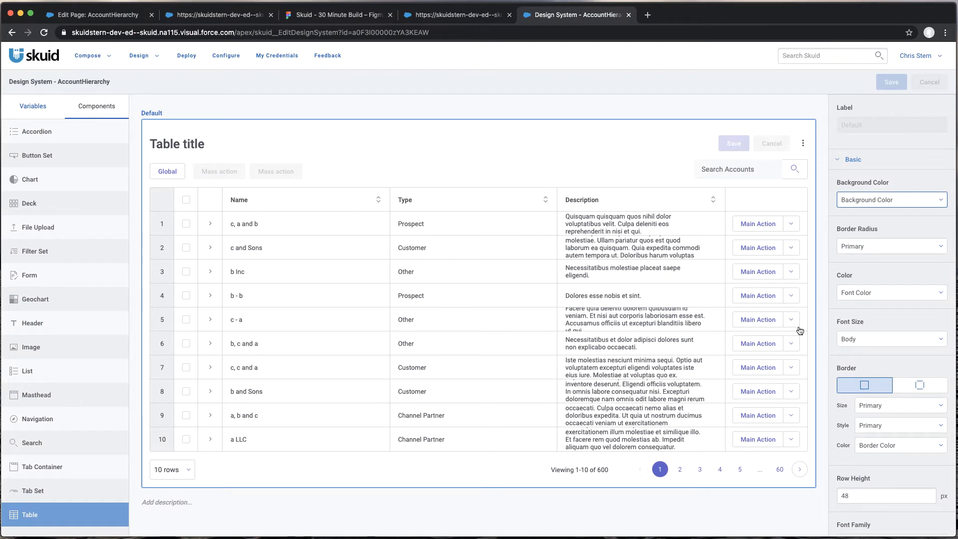
scroll(898, 286, "down", 2)
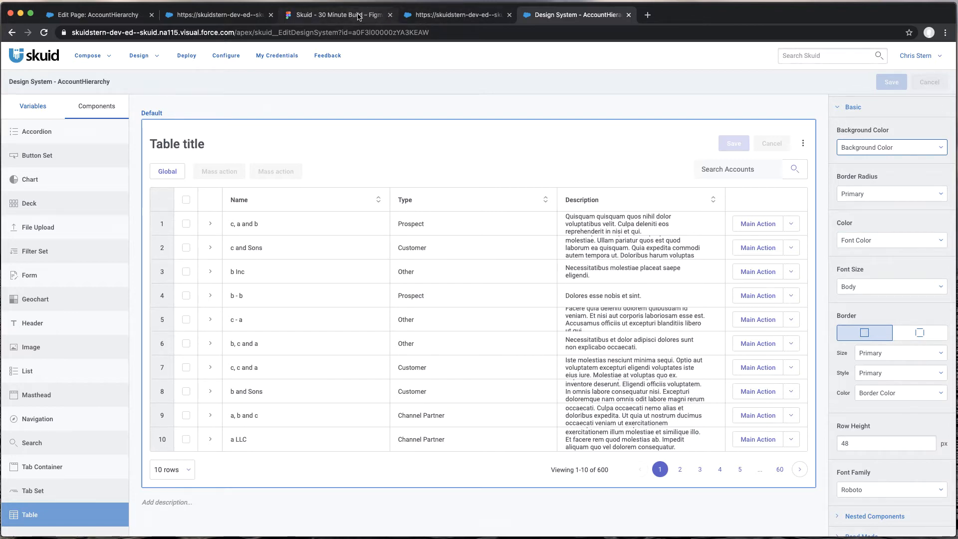
left_click(359, 17)
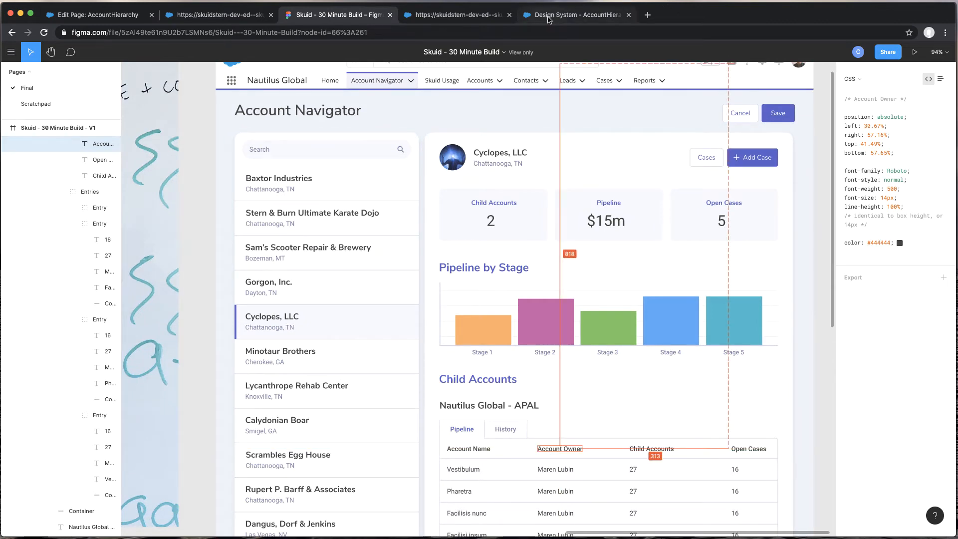
left_click(568, 15)
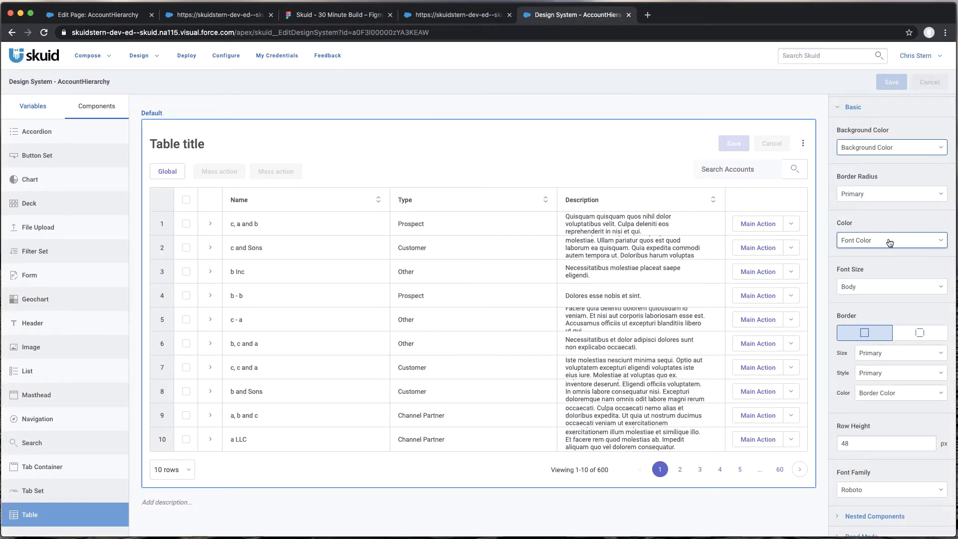
Step: Set the brand color of the Font Color functional color variable to Dark Black and save the design system
left_click(40, 105)
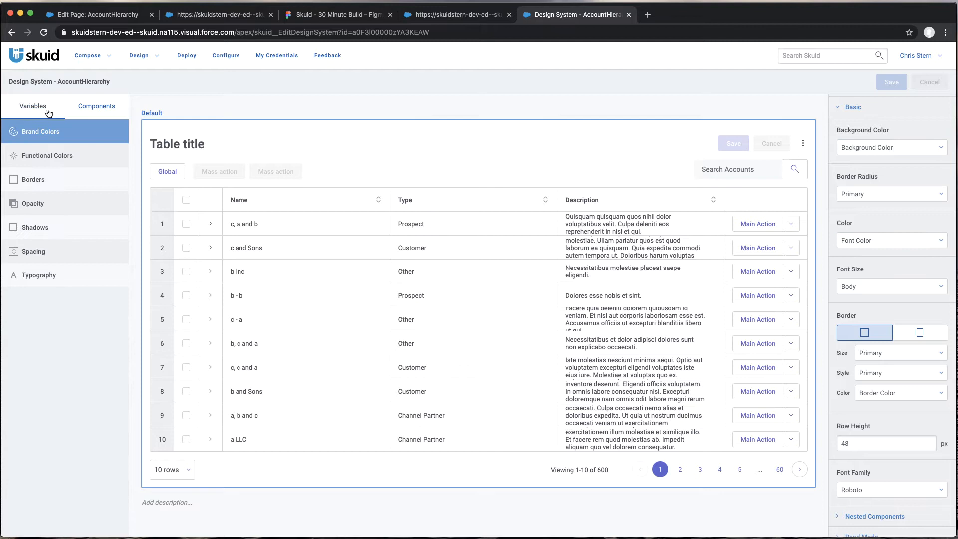
left_click(68, 137)
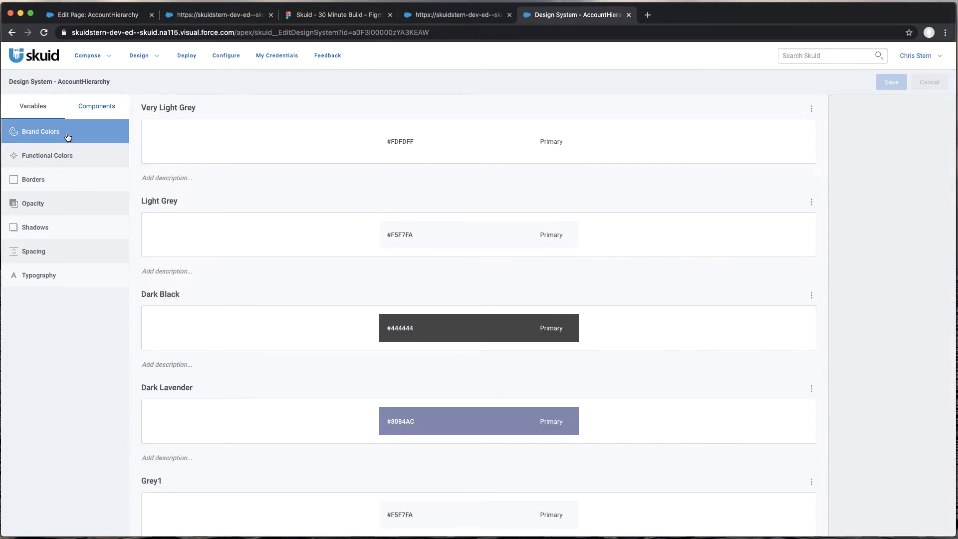
left_click(89, 159)
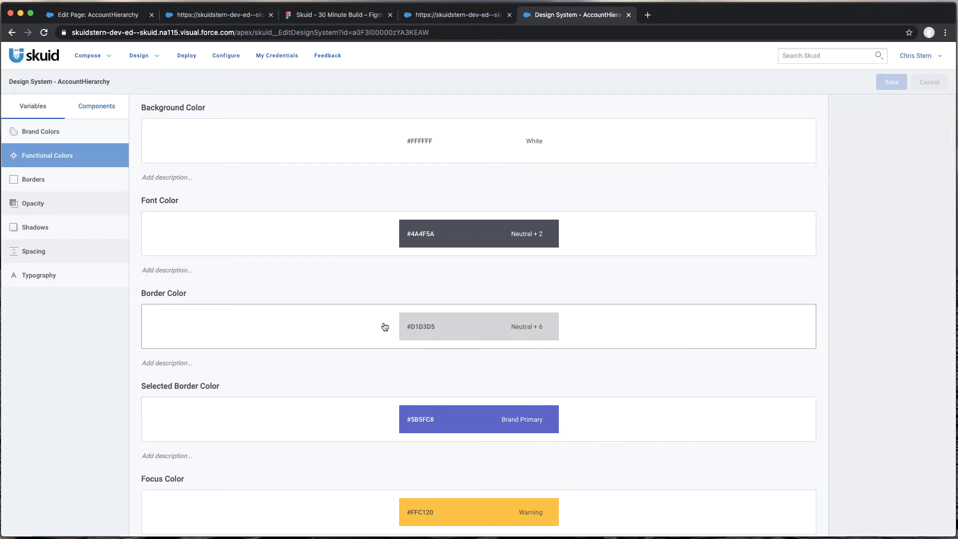
left_click(633, 244)
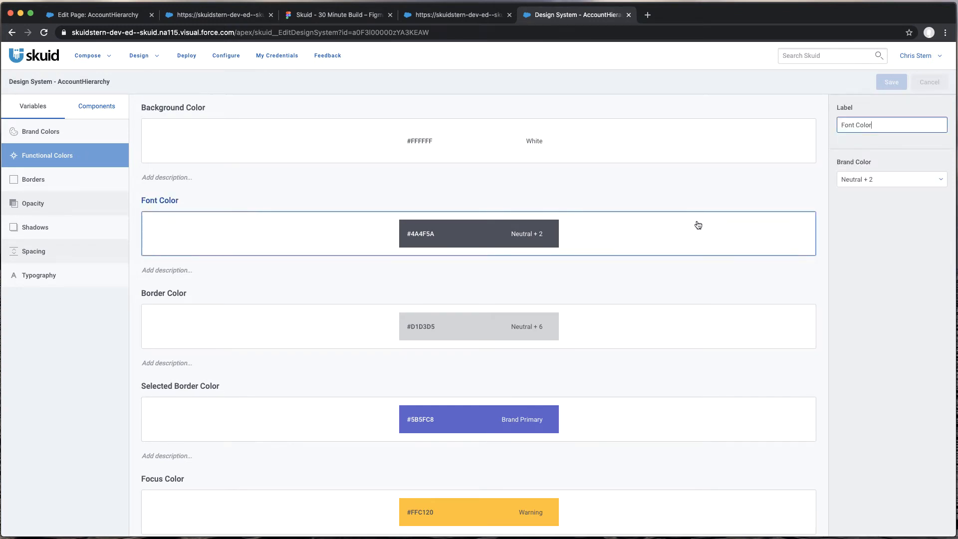
left_click(890, 181)
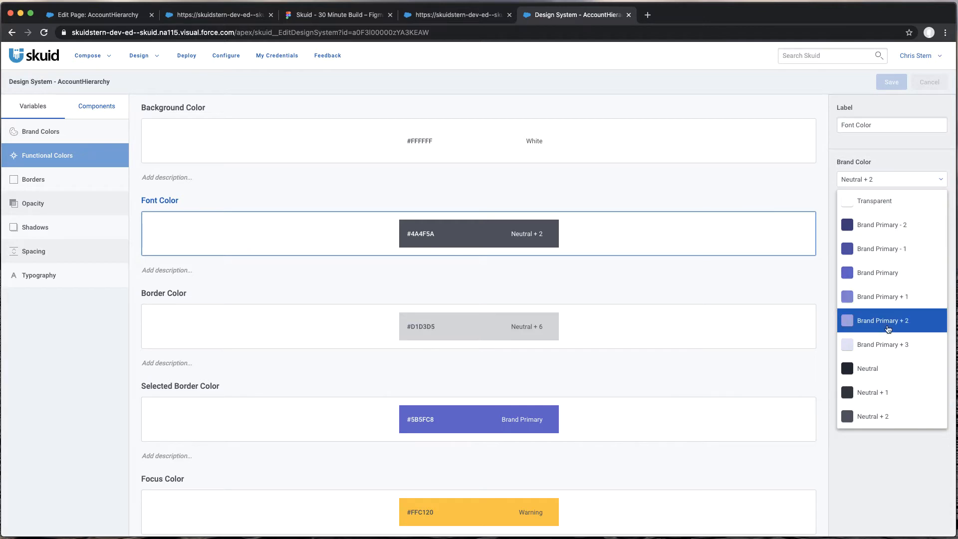
scroll(888, 327, "down", 12)
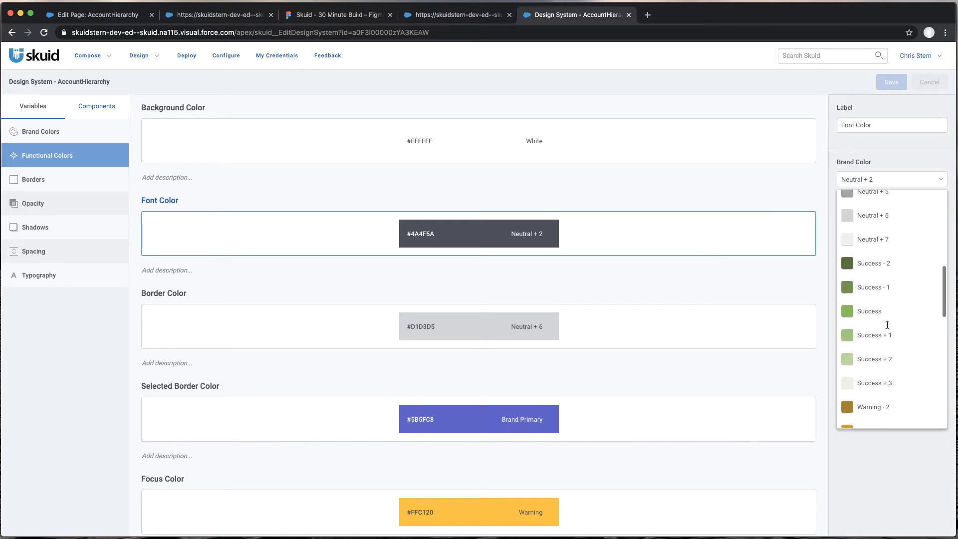
scroll(887, 325, "down", 5)
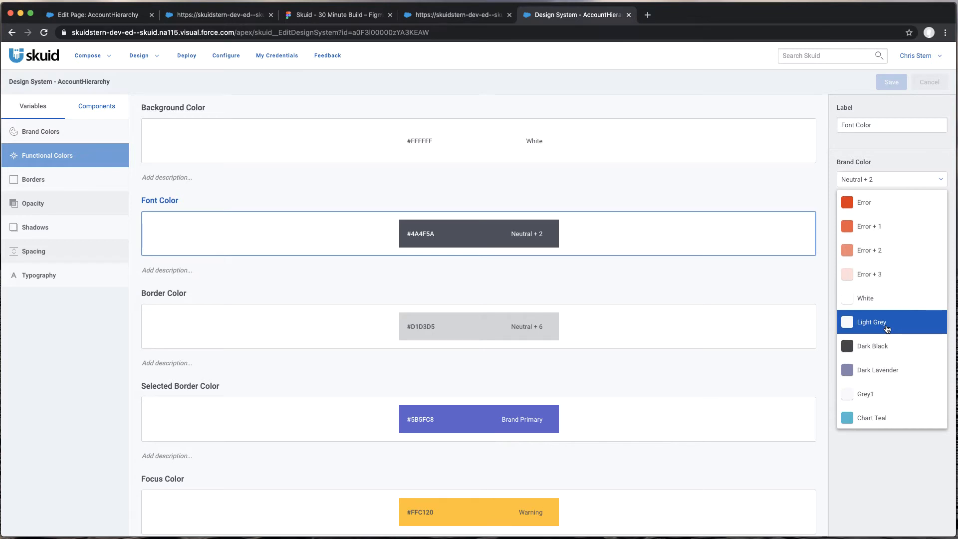
left_click(879, 347)
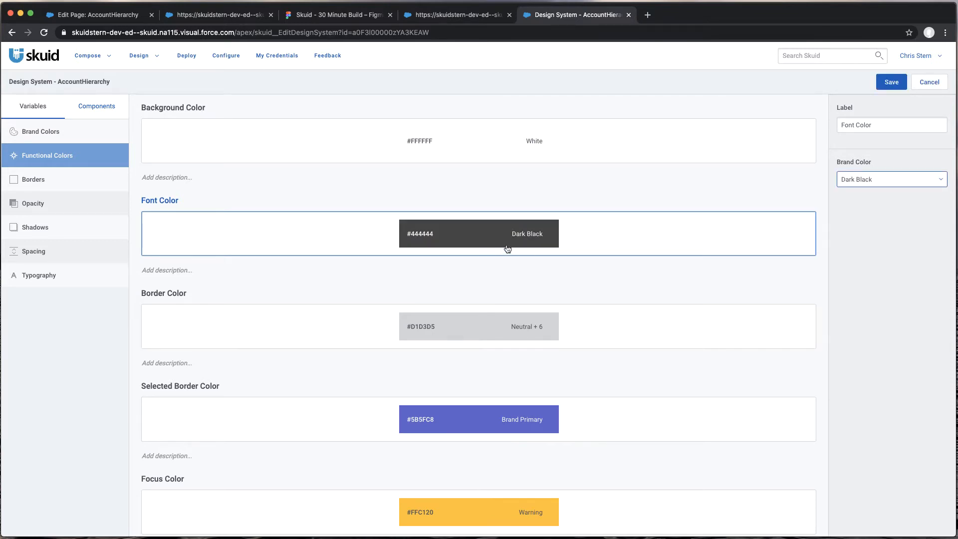
left_click(893, 84)
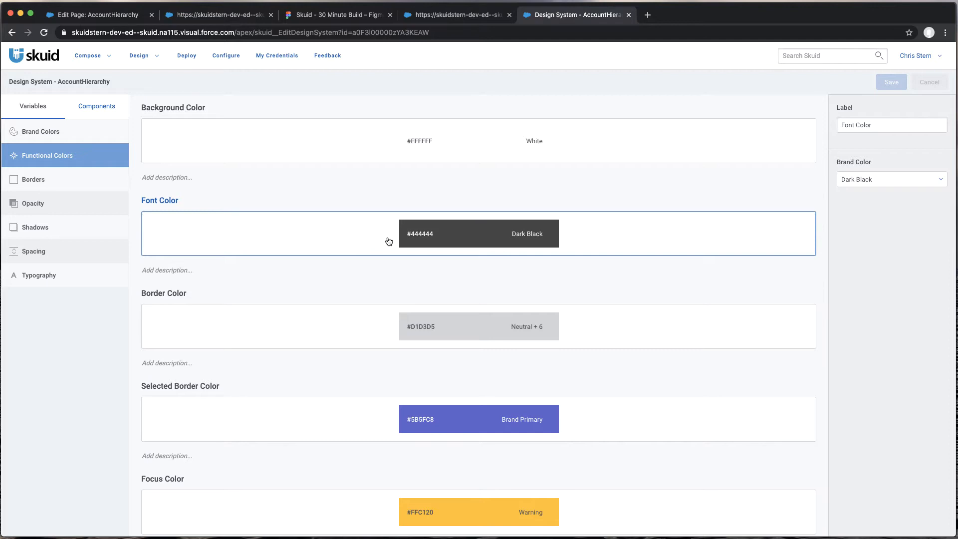
Step: Open the Table component's Default style and set its basic font size to 14px
left_click(95, 117)
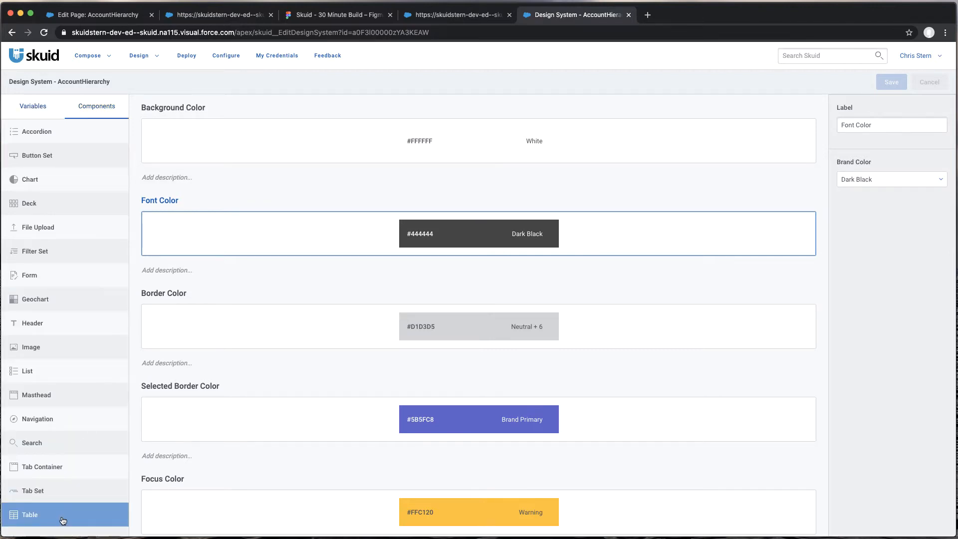
left_click(90, 515)
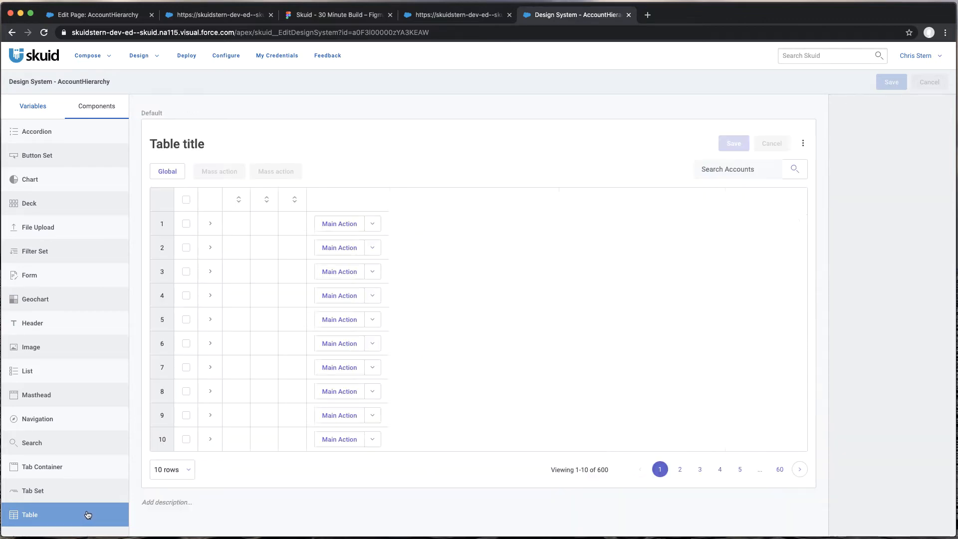
left_click(553, 143)
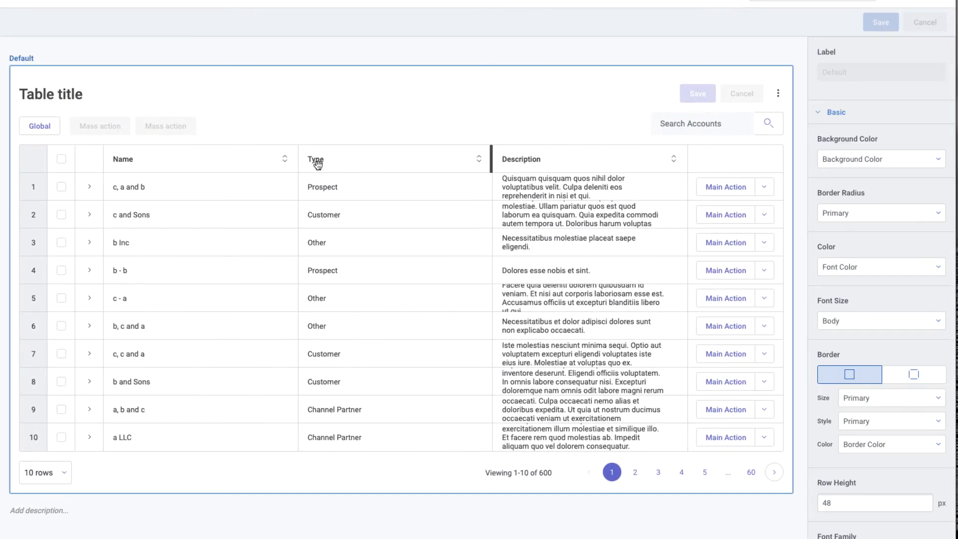
left_click(881, 268)
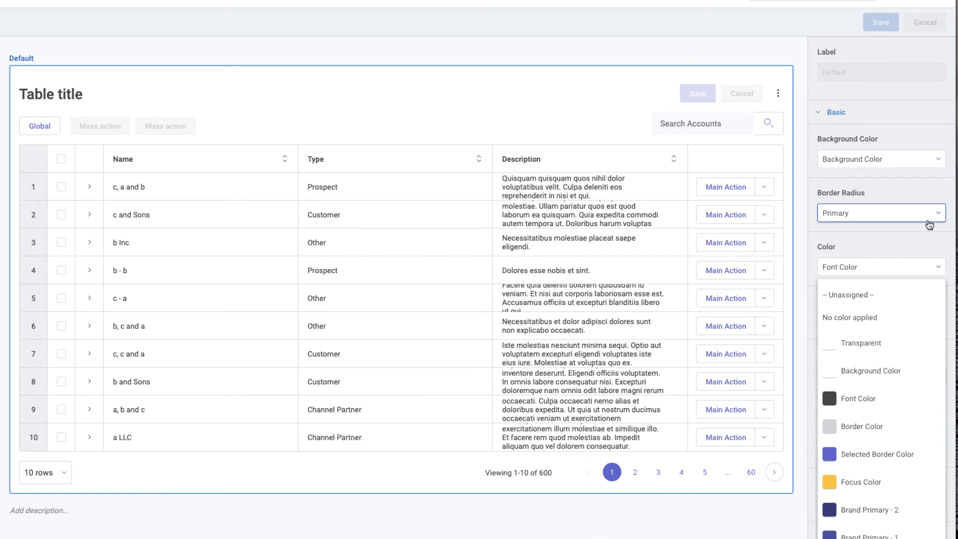
left_click(914, 238)
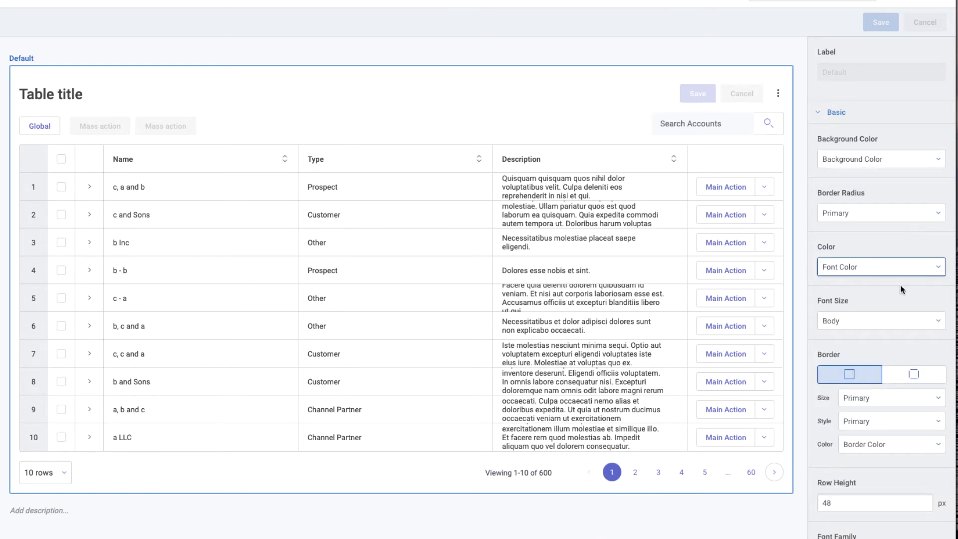
left_click(922, 323)
scroll(869, 447, "down", 3)
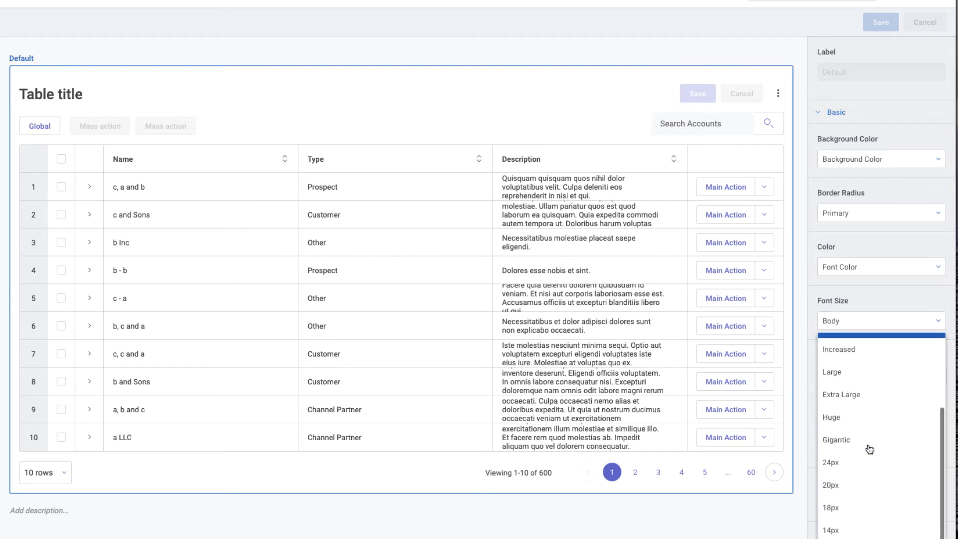
left_click(831, 531)
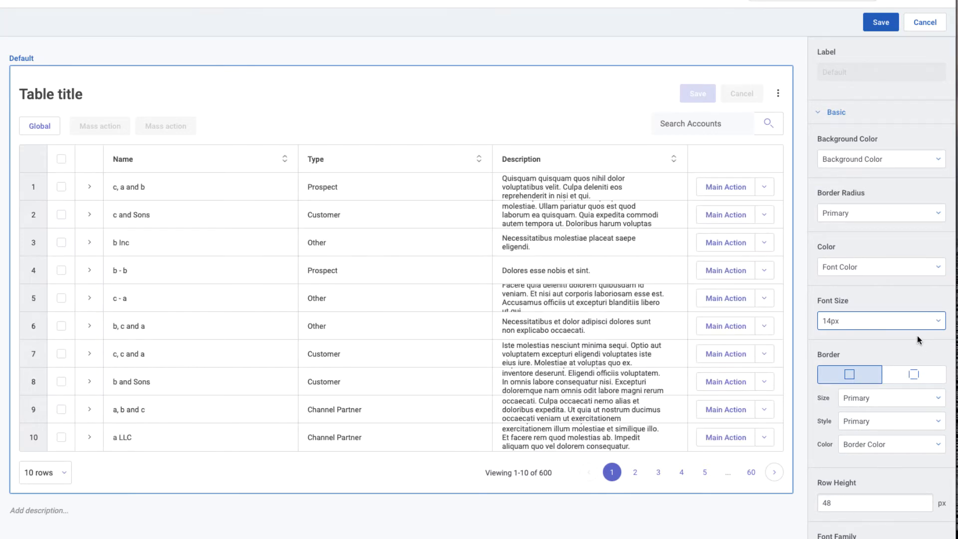
Step: Set the outer border size of the Table's Default style to None
scroll(917, 338, "down", 1)
left_click(892, 352)
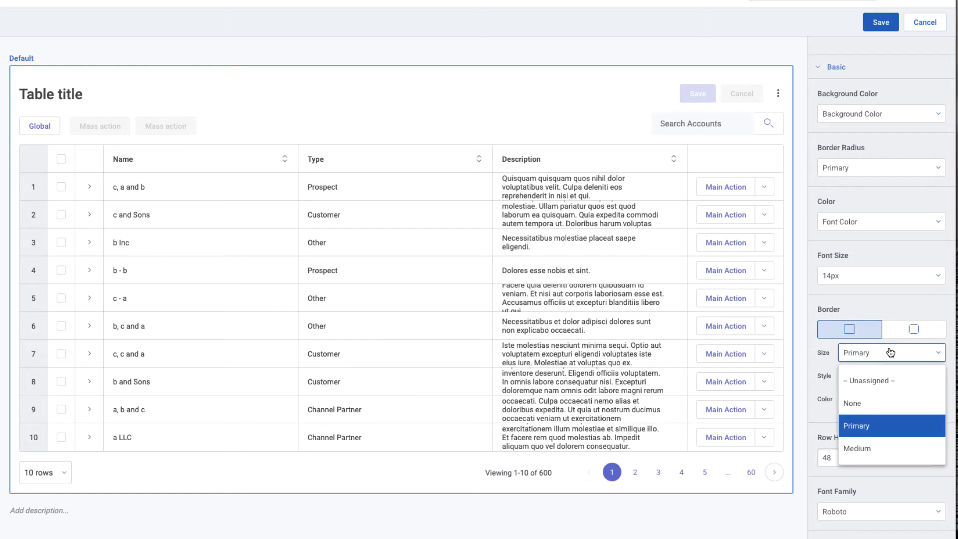
left_click(871, 402)
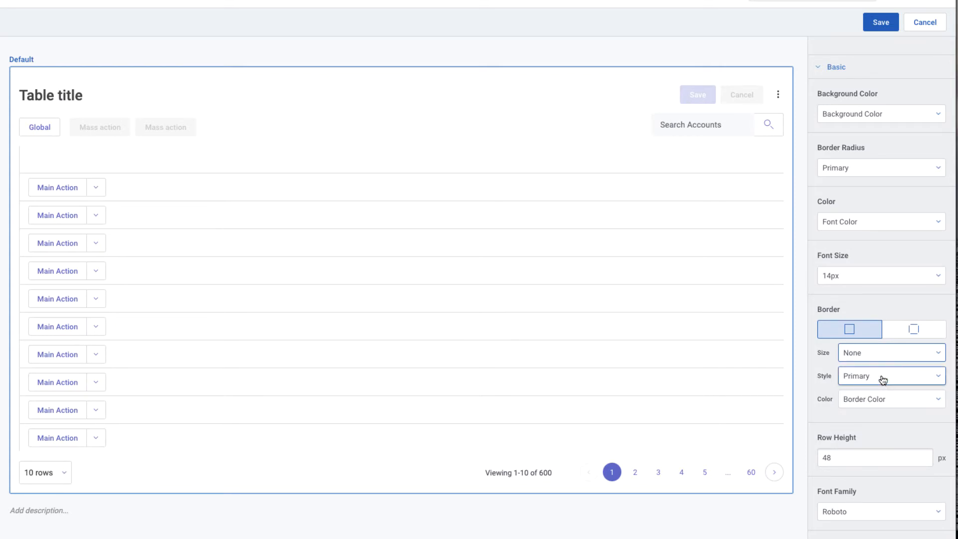
Step: Set the Between Cells Border size in the Table's row styling to None and save the design system
scroll(882, 377, "down", 3)
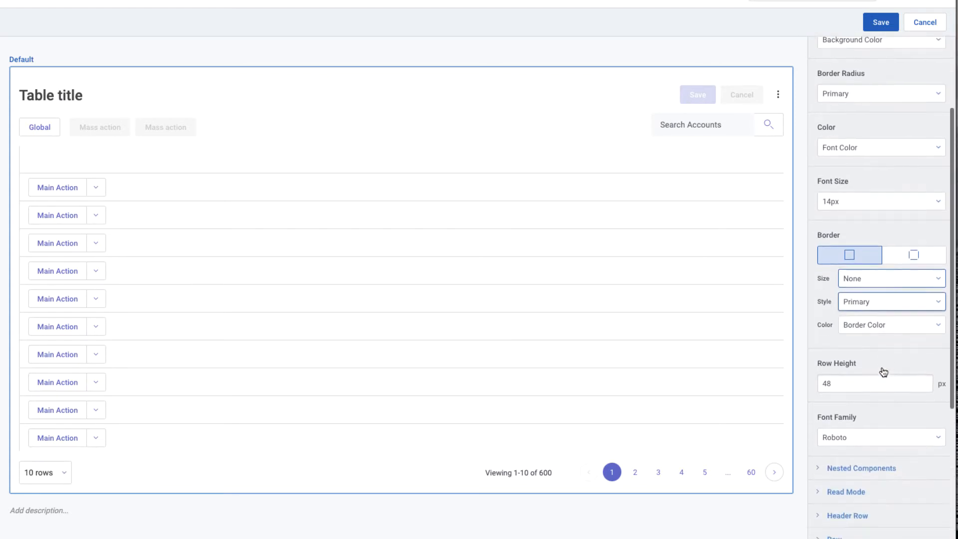
scroll(883, 372, "down", 1)
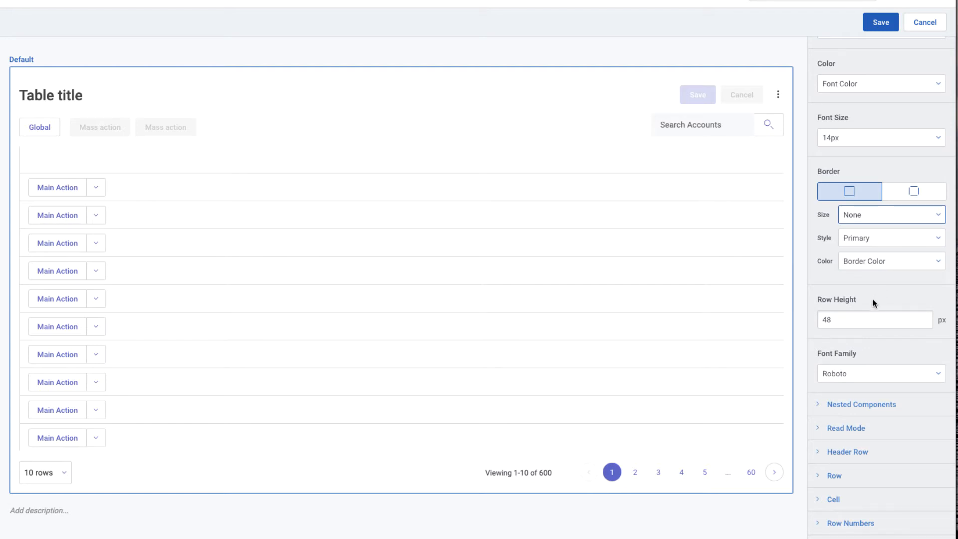
scroll(873, 303, "down", 5)
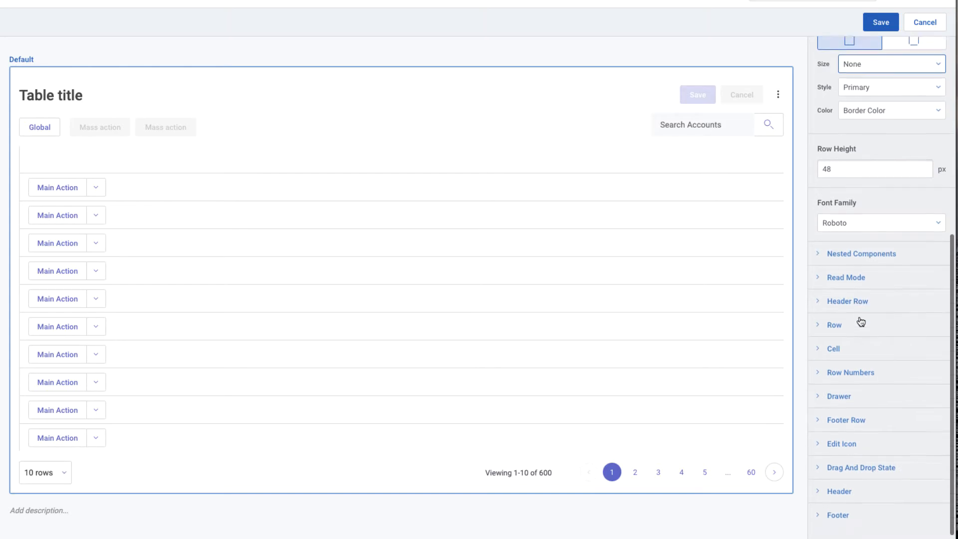
left_click(884, 25)
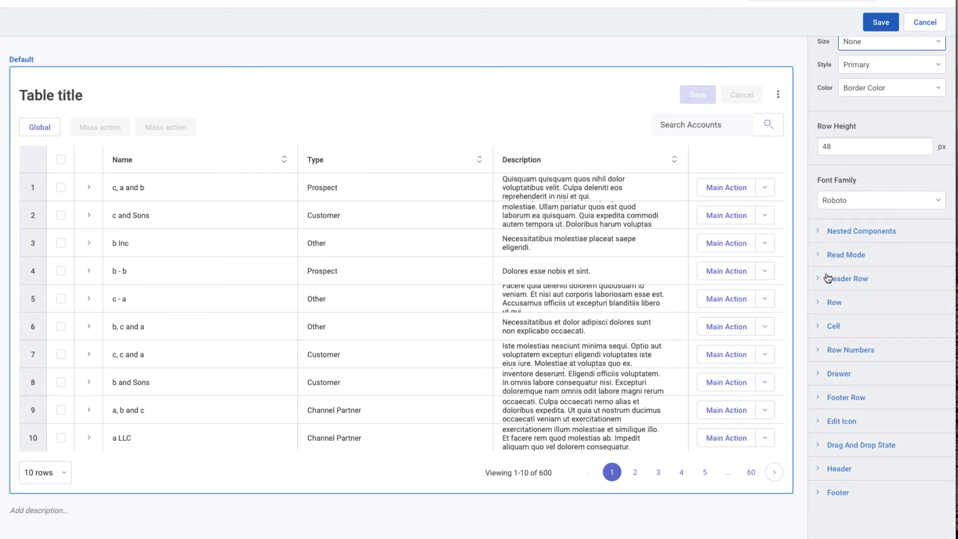
left_click(820, 303)
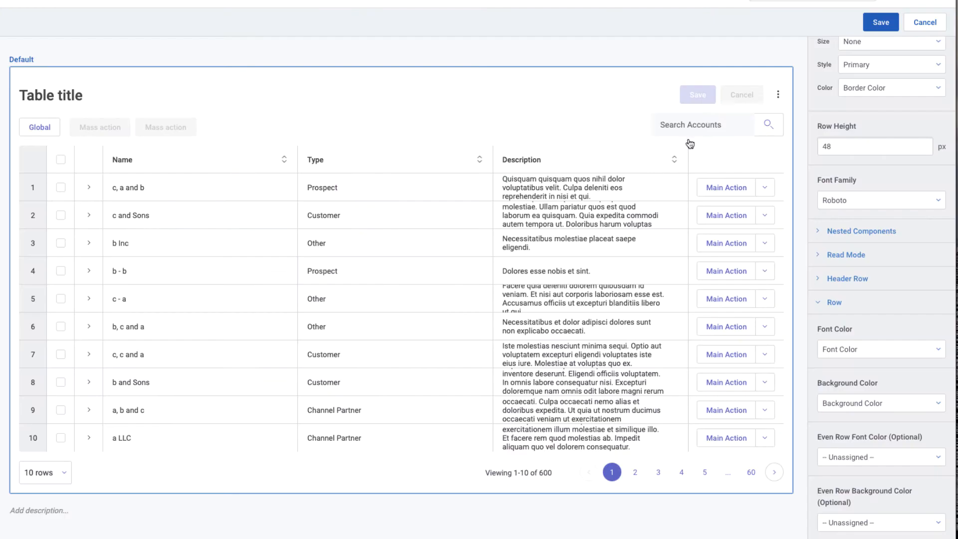
scroll(902, 329, "down", 4)
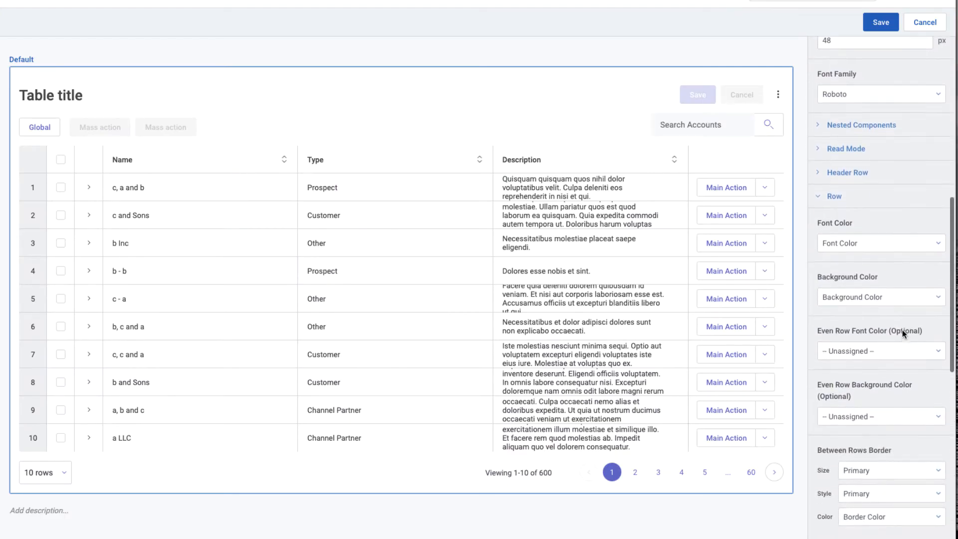
scroll(902, 330, "down", 3)
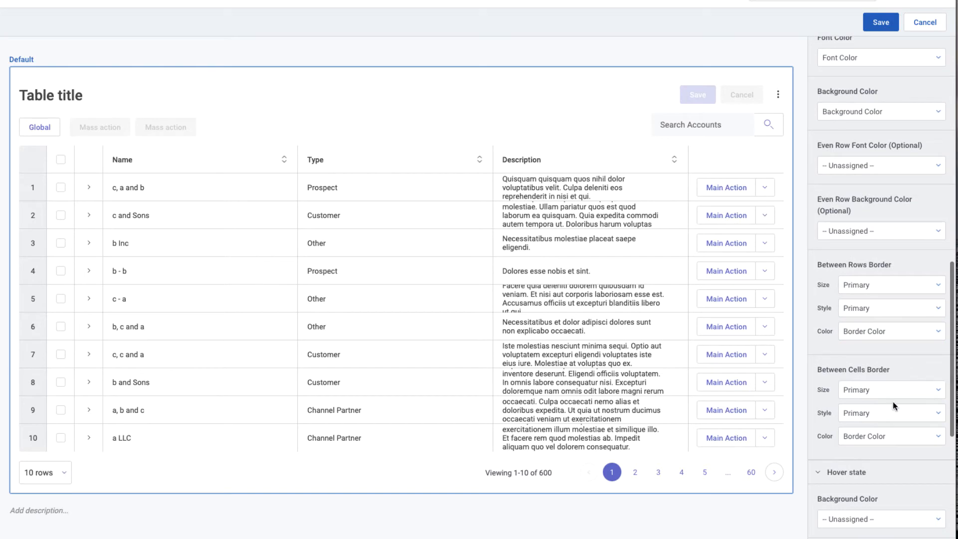
left_click(885, 413)
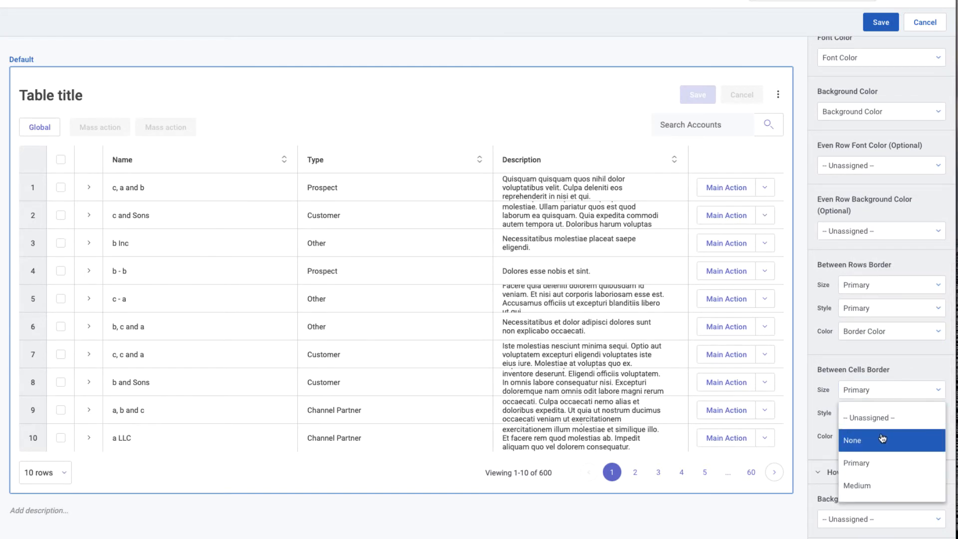
left_click(877, 439)
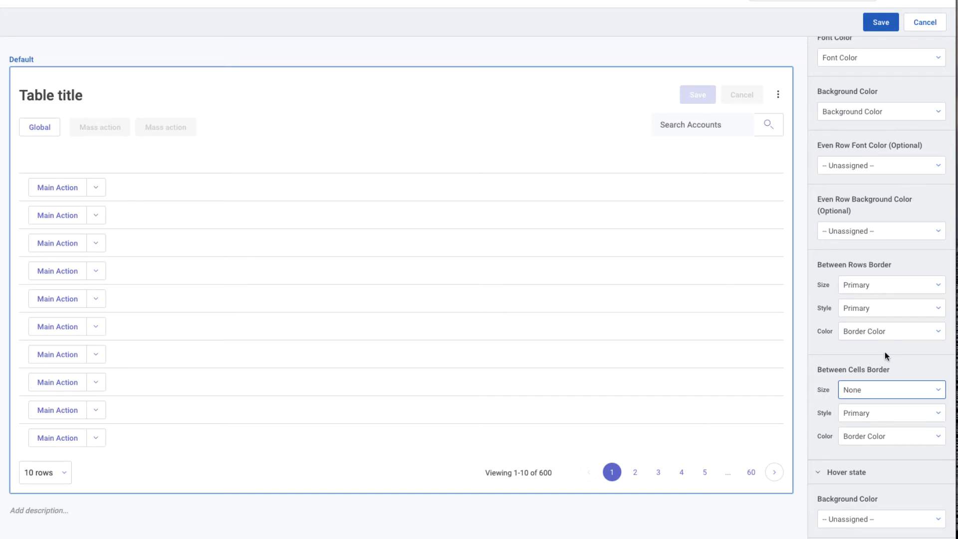
scroll(885, 352, "down", 3)
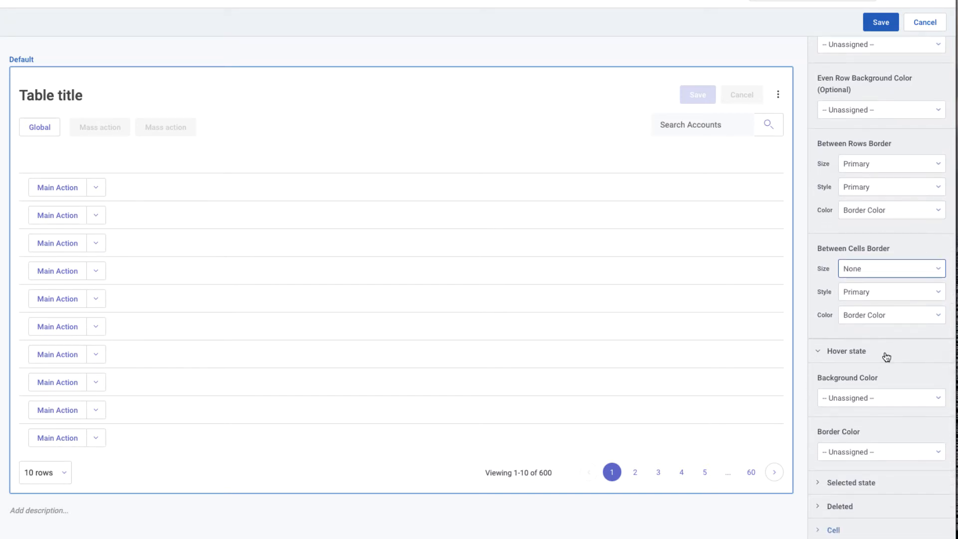
scroll(886, 357, "down", 1)
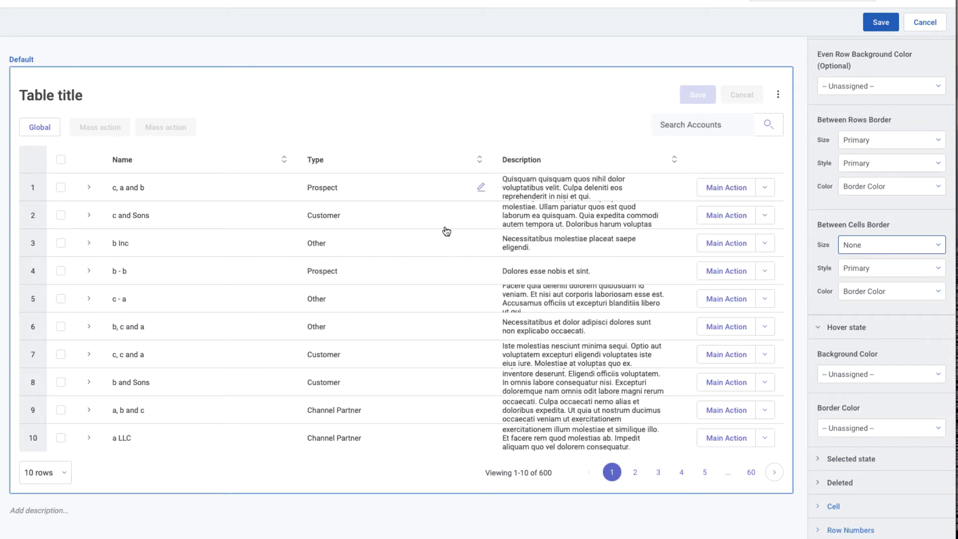
left_click(882, 28)
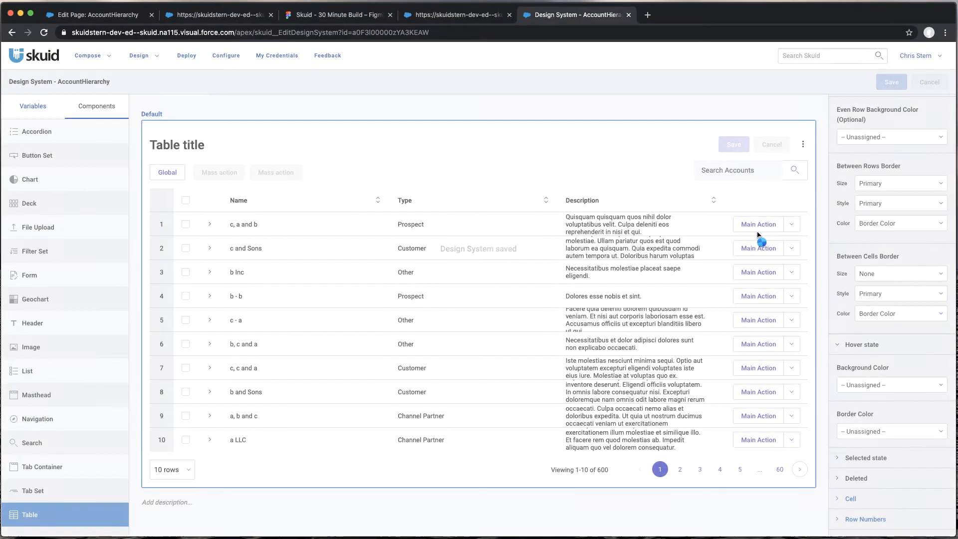
Step: Check the Account Navigator mockup in Figma, return to the Skuid design system and open the Text component's style variants
left_click(329, 15)
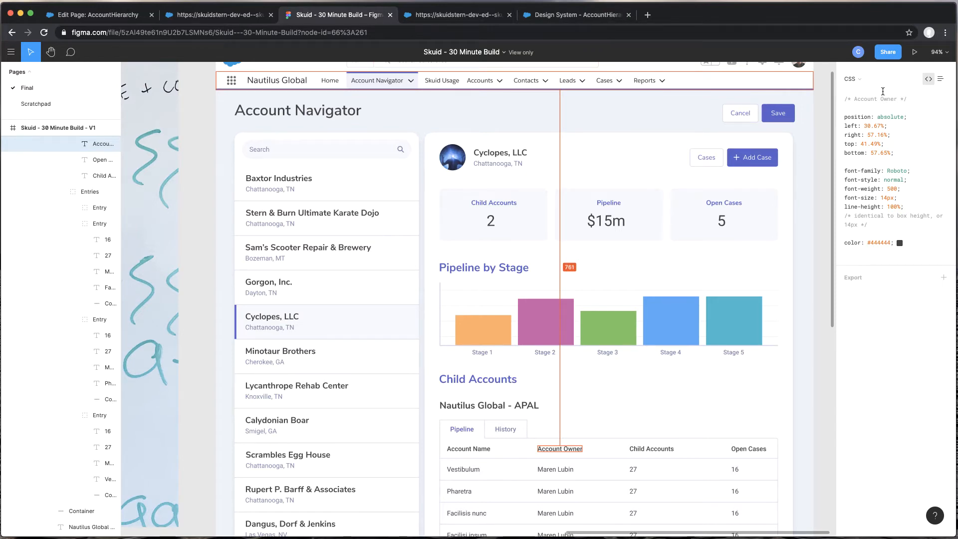
left_click(576, 14)
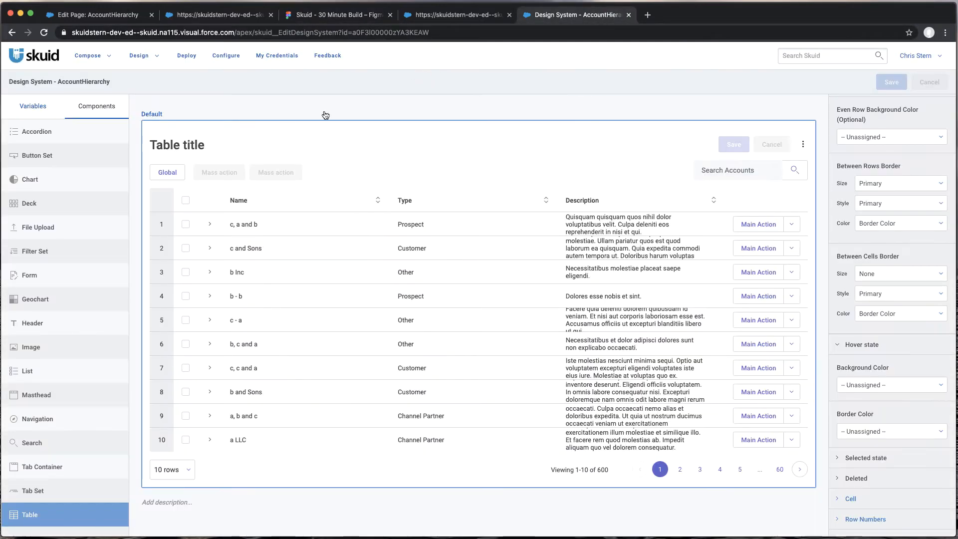
scroll(59, 324, "down", 5)
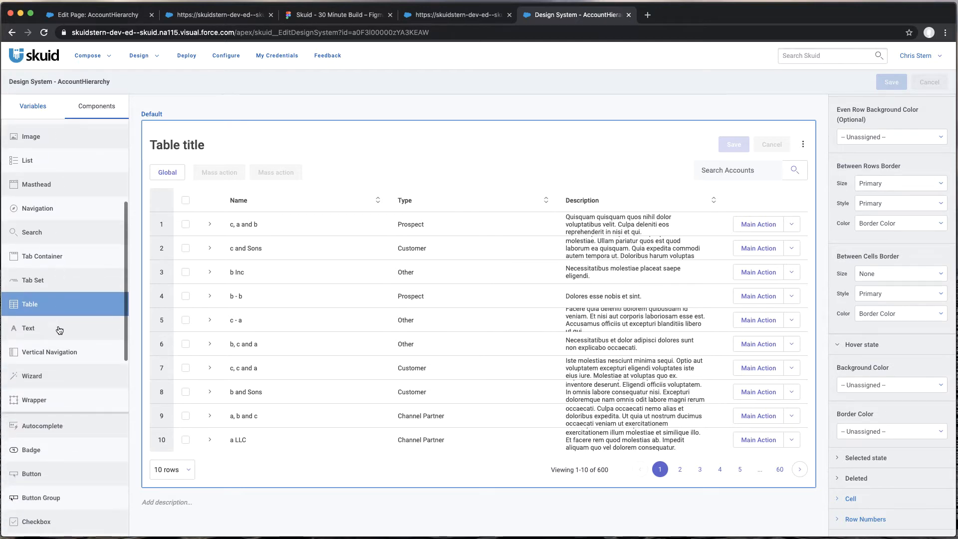
left_click(60, 329)
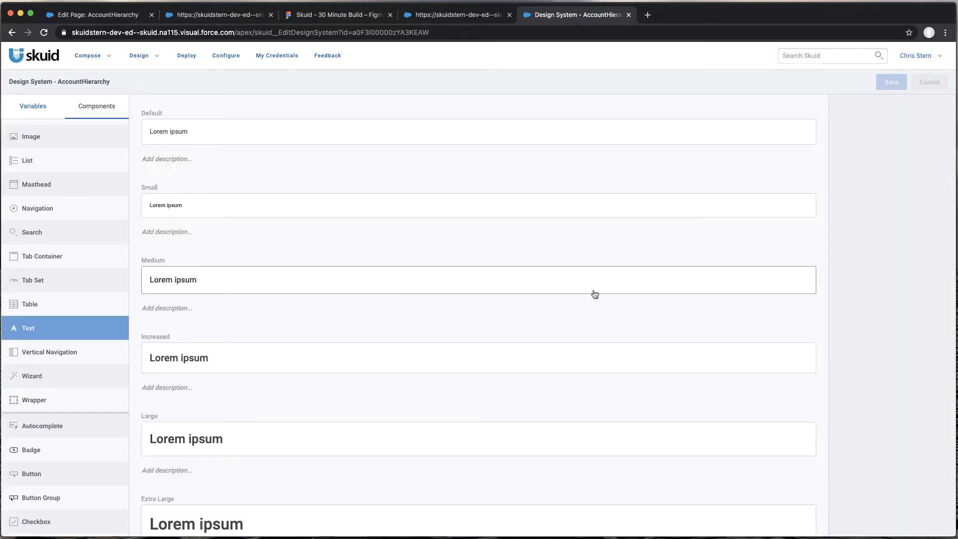
scroll(595, 293, "up", 1)
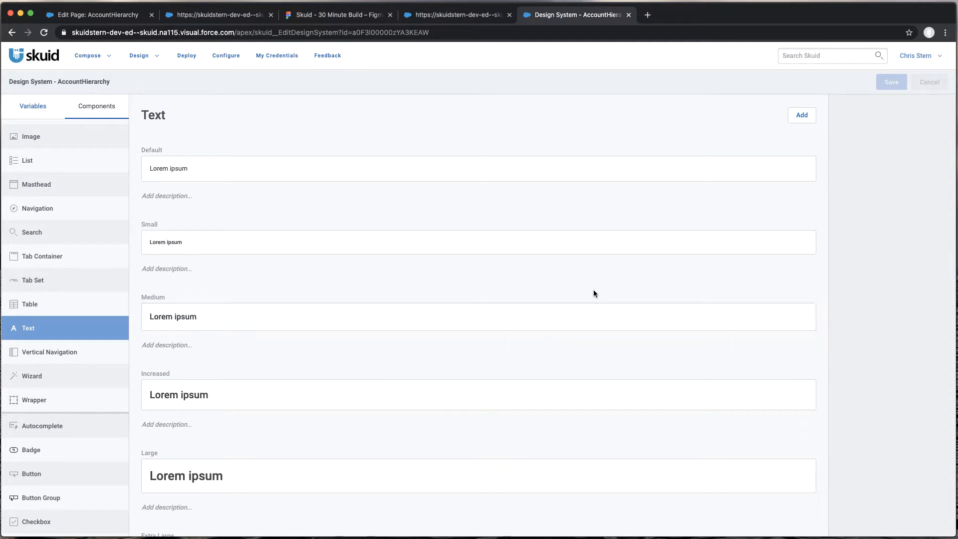
Step: Review the mockup's headings in Figma, and add a Text style variant labelled H1 in the Skuid design system
left_click(357, 19)
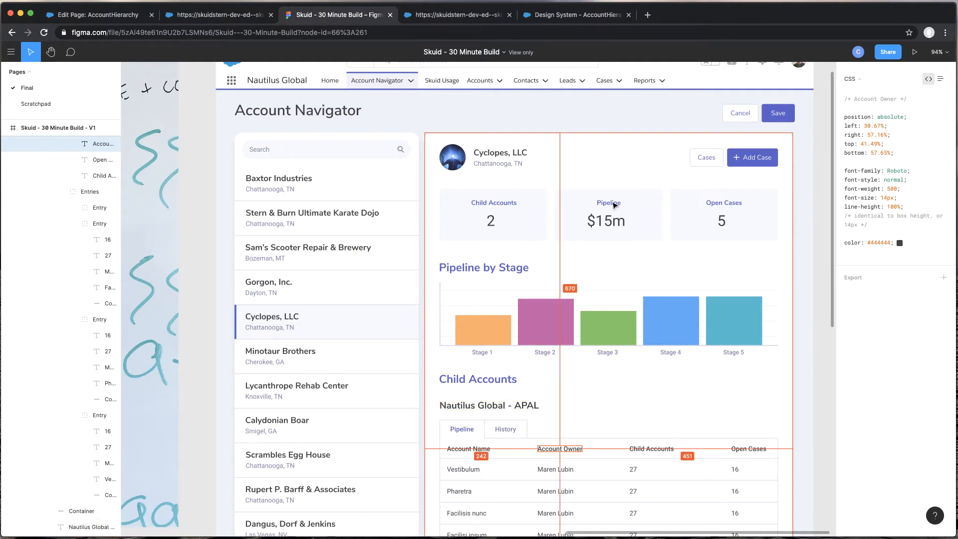
left_click(561, 20)
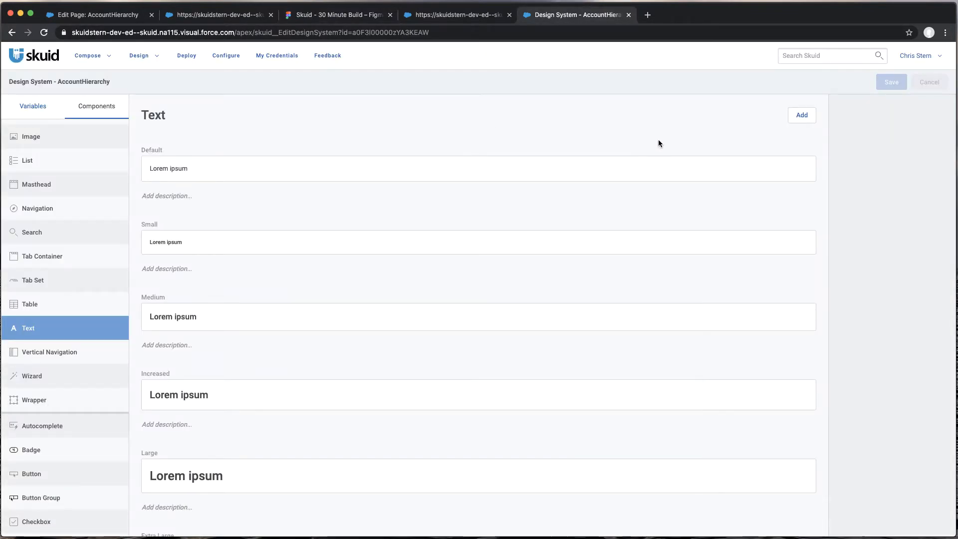
left_click(801, 115)
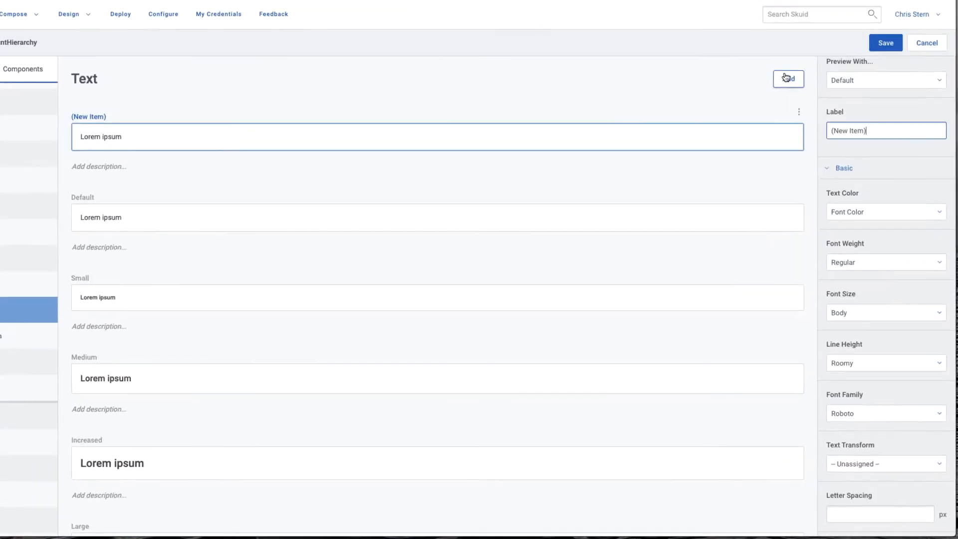
triple_click(875, 106)
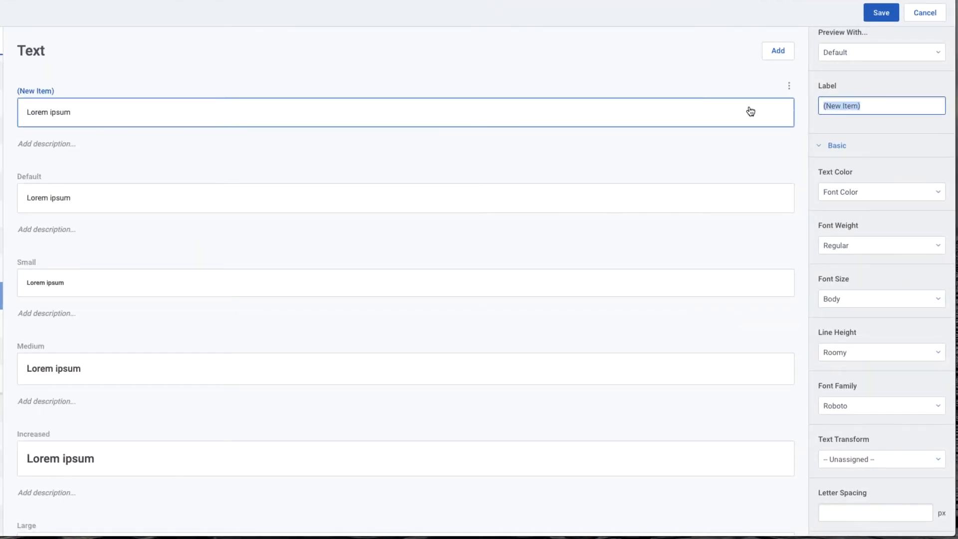
type("H")
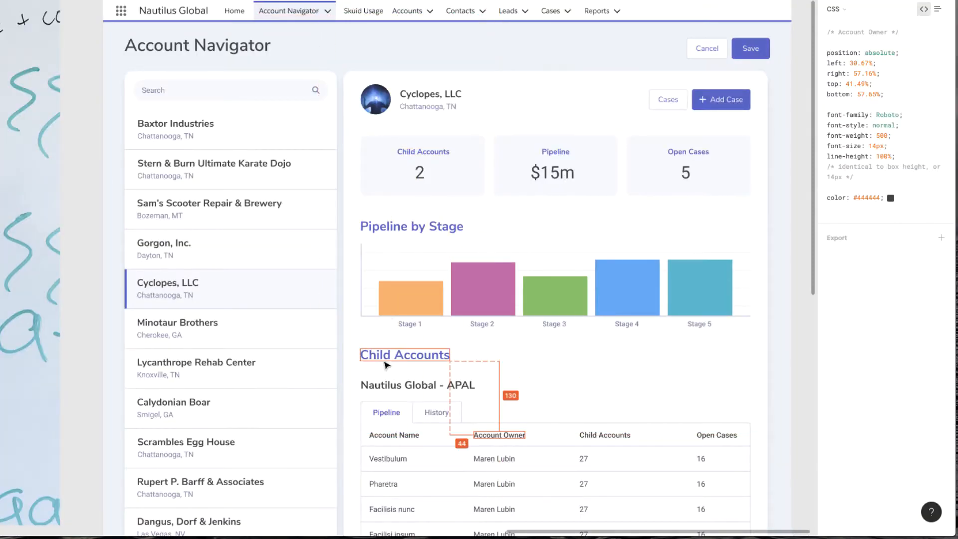
Step: Inspect the Child Accounts heading in the Figma mockup and set the H1 variant's text color to Brand Primary in Skuid
left_click(386, 357)
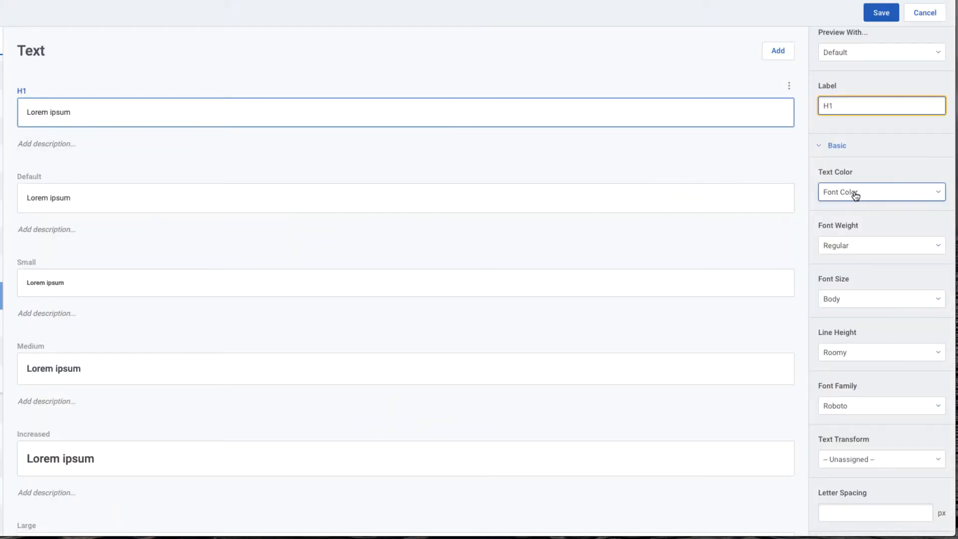
left_click(920, 195)
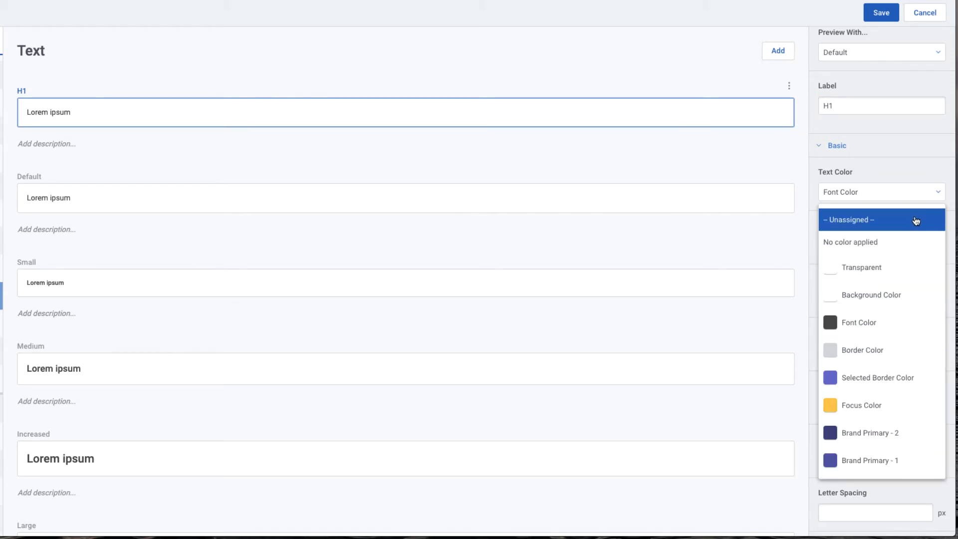
scroll(876, 386, "down", 3)
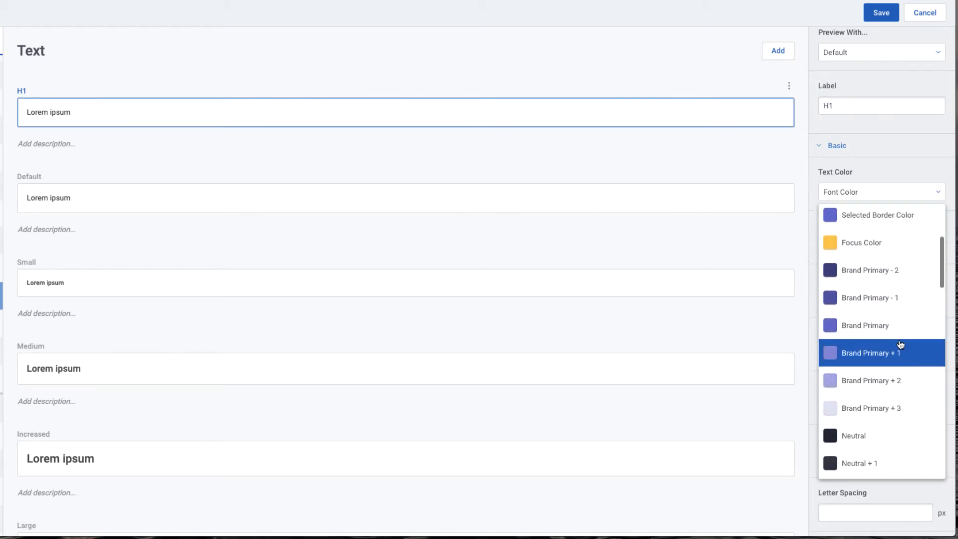
left_click(852, 317)
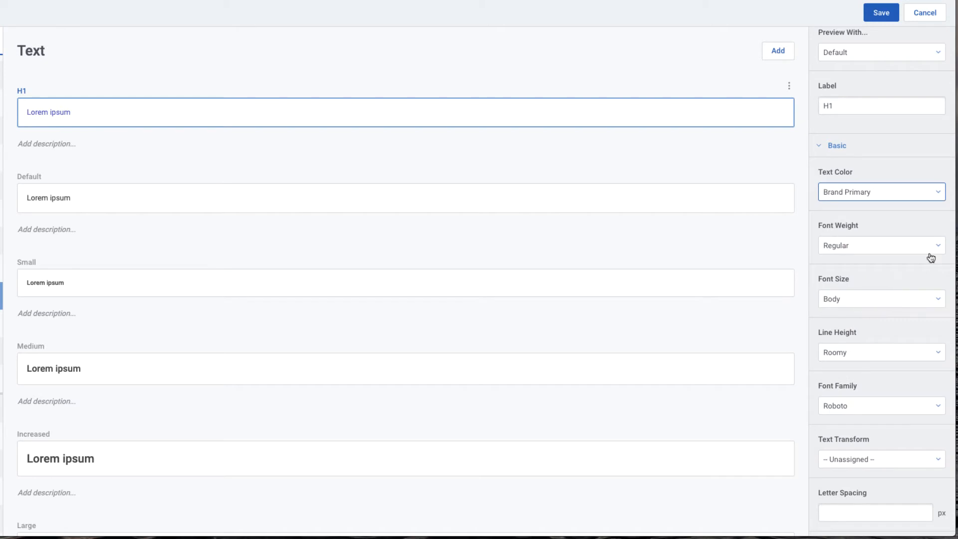
Step: Set the H1 variant's font weight to Bold and its font size to 24px
left_click(929, 250)
left_click(873, 318)
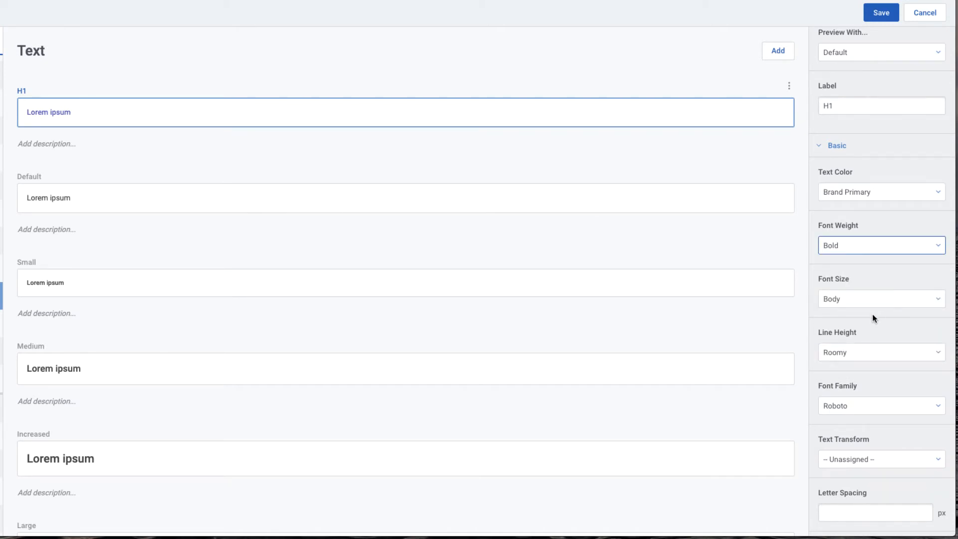
left_click(909, 299)
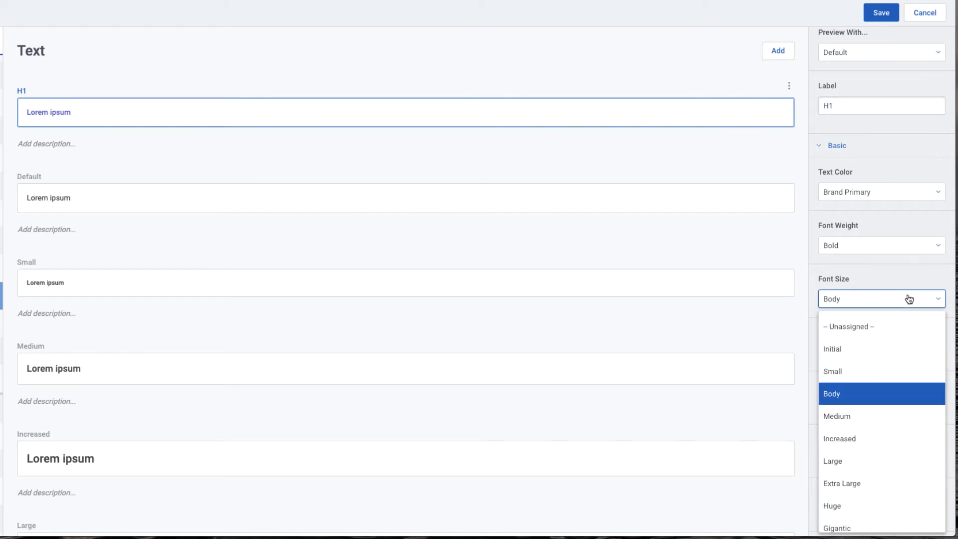
scroll(897, 383, "down", 2)
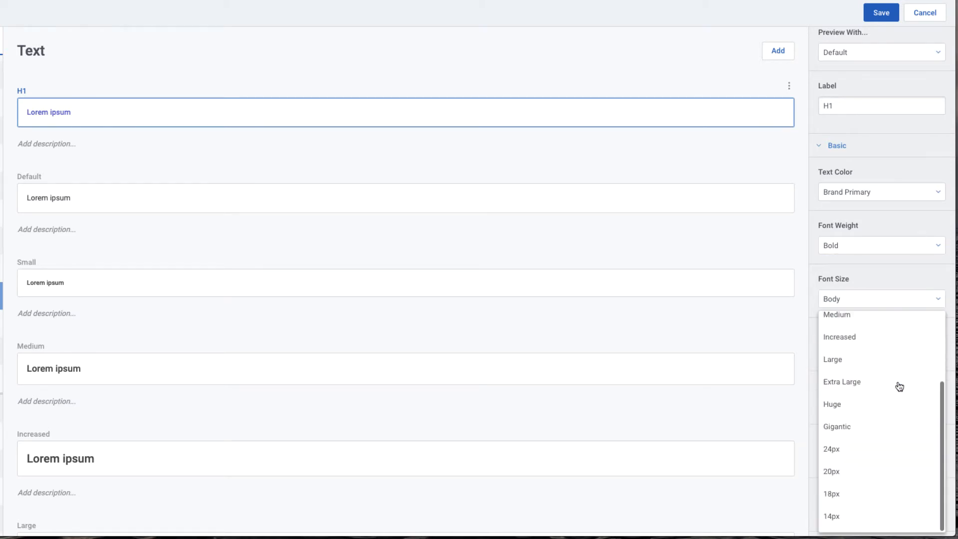
left_click(864, 448)
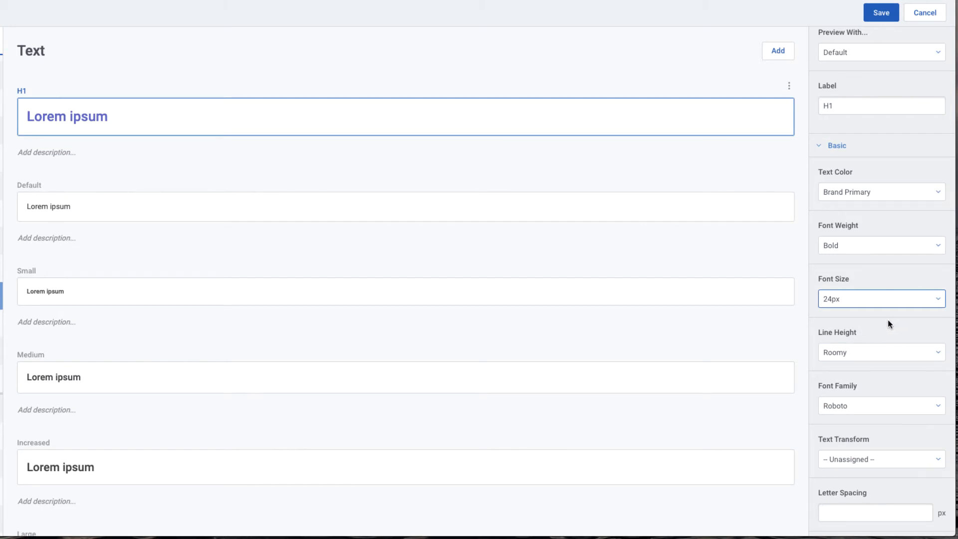
Step: Add a Text style variant labelled H2, and inspect the Nautilus Global - APAL heading in the Figma mockup
left_click(777, 51)
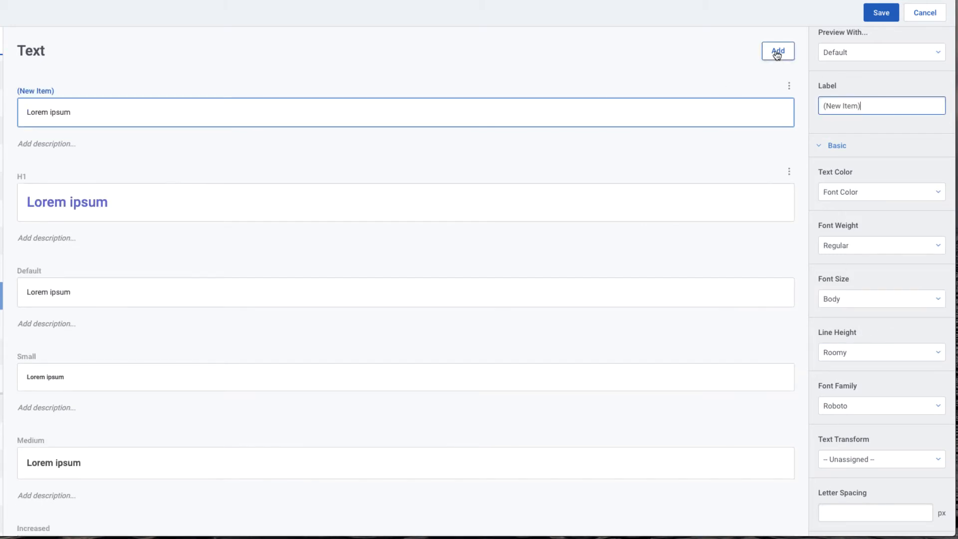
triple_click(873, 105)
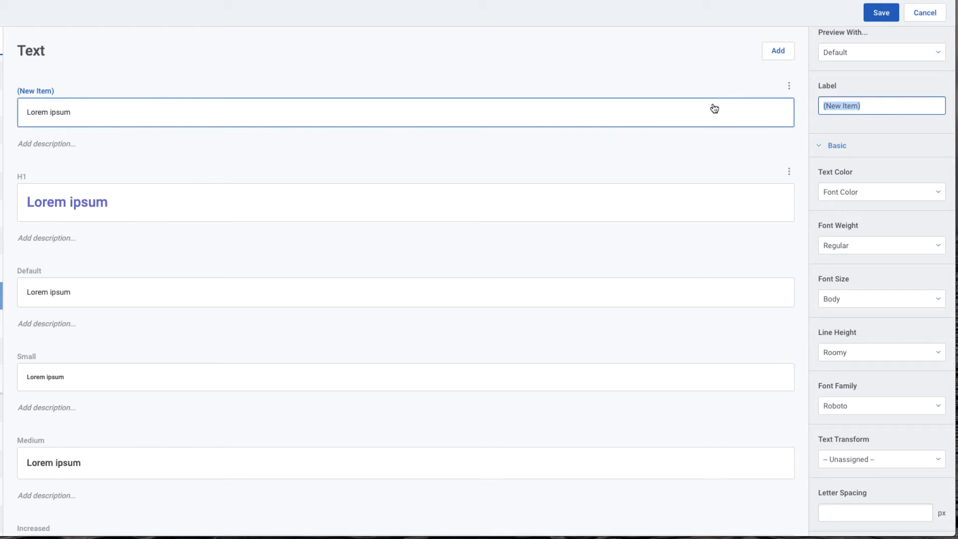
type("H2")
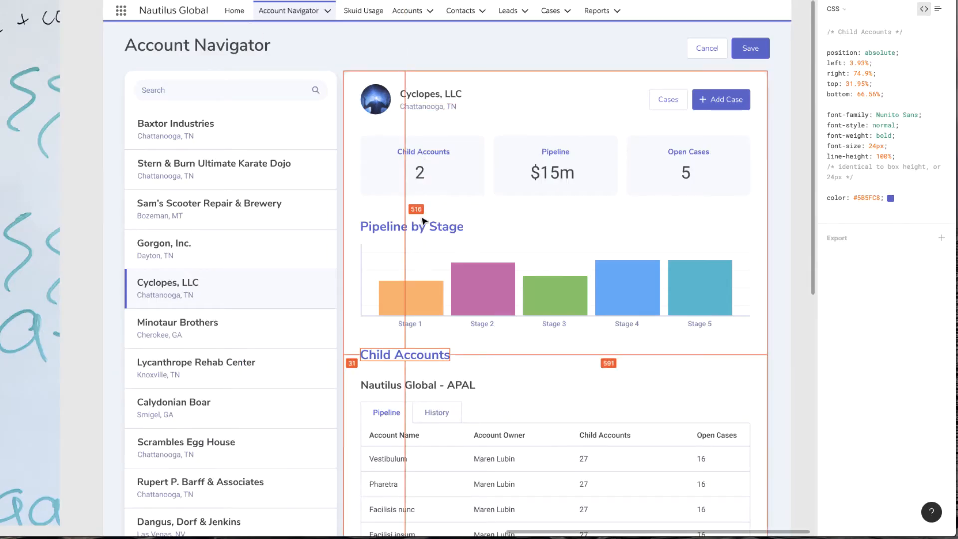
left_click(419, 385)
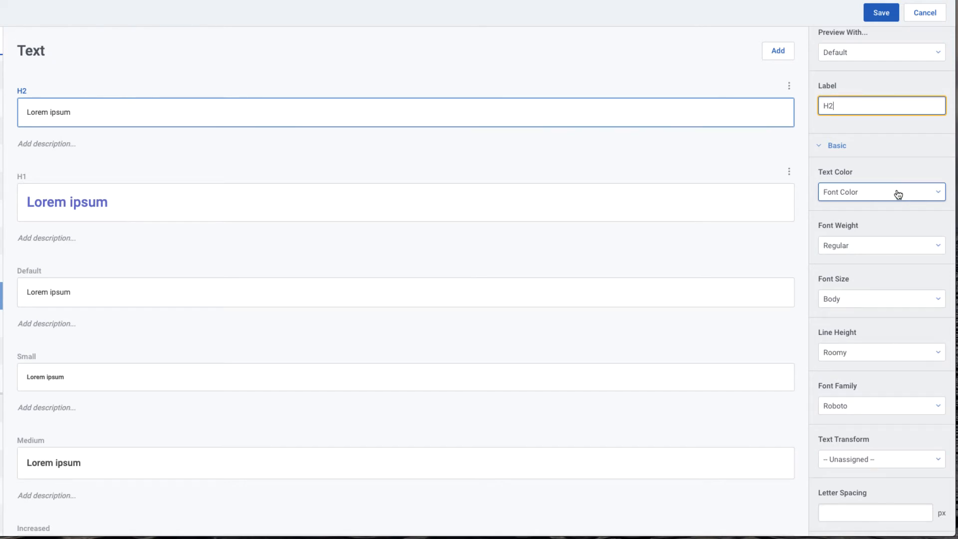
Step: Back in Skuid, set the H2 variant's font weight to Bold and its font size to 20px
scroll(898, 194, "down", 2)
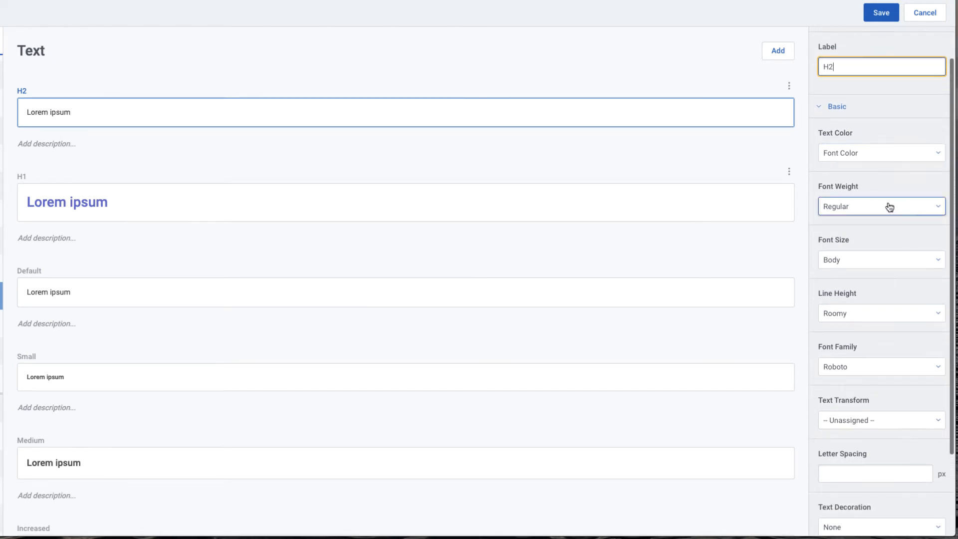
left_click(878, 206)
left_click(866, 279)
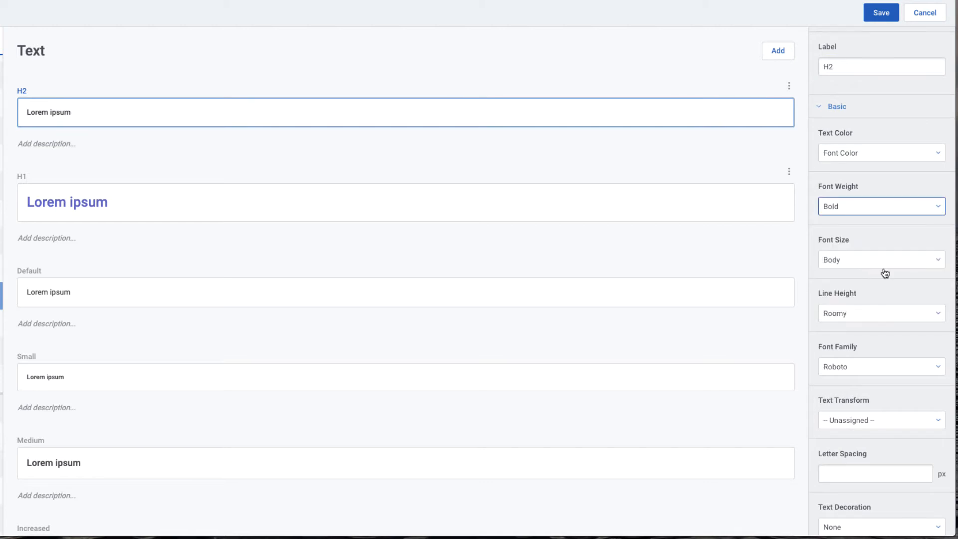
left_click(898, 262)
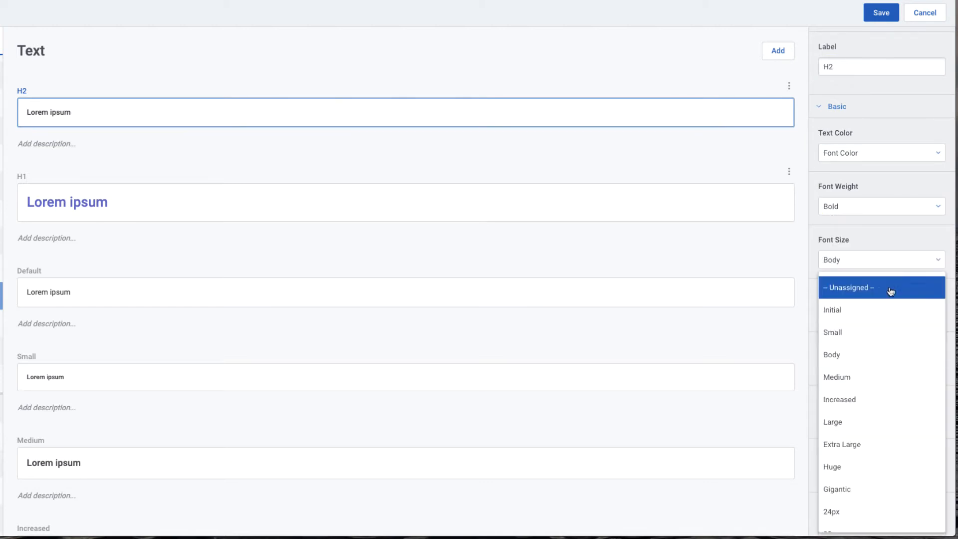
scroll(877, 354, "down", 2)
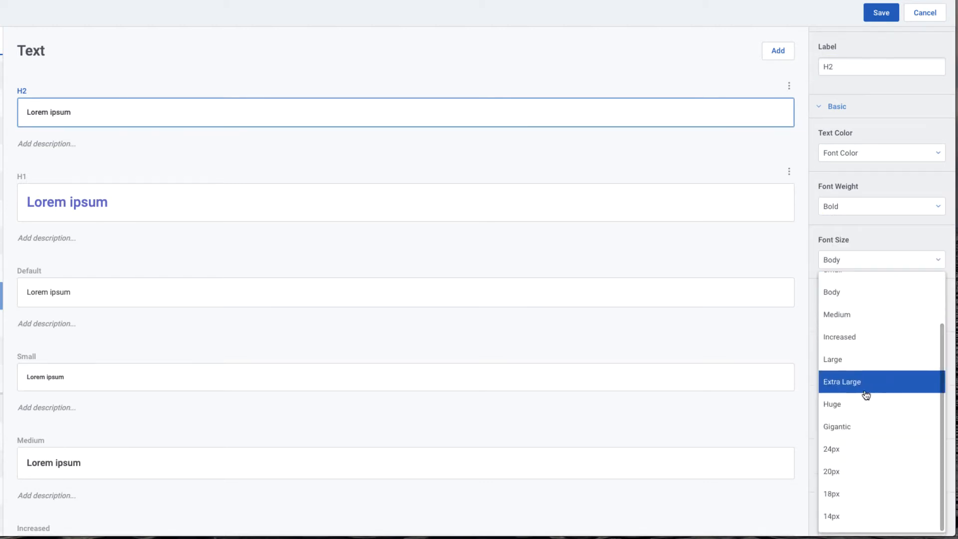
left_click(849, 471)
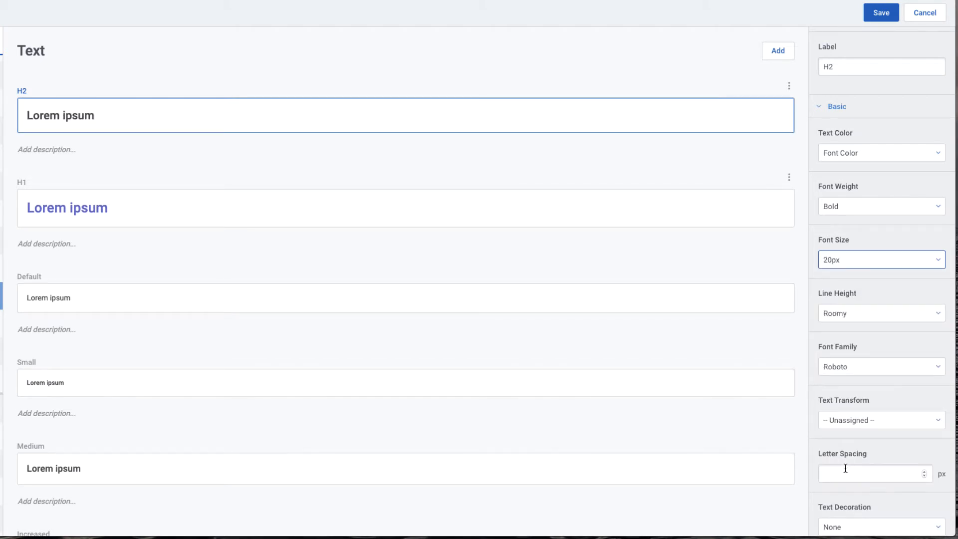
Step: Add a Text style variant labelled H3, and inspect the Cyclopes, LLC heading above the cards in the Figma mockup
left_click(775, 51)
left_click_drag(889, 69, 294, 70)
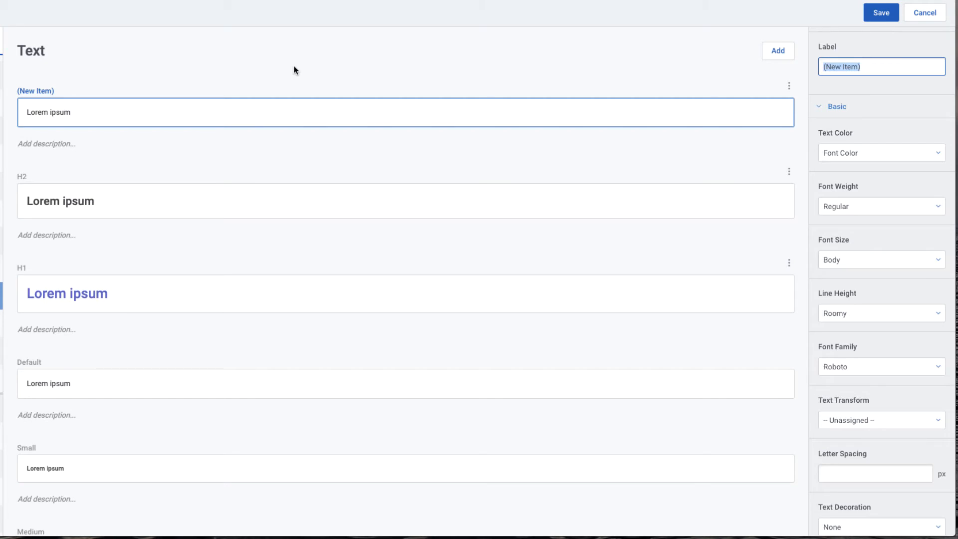
type("H3")
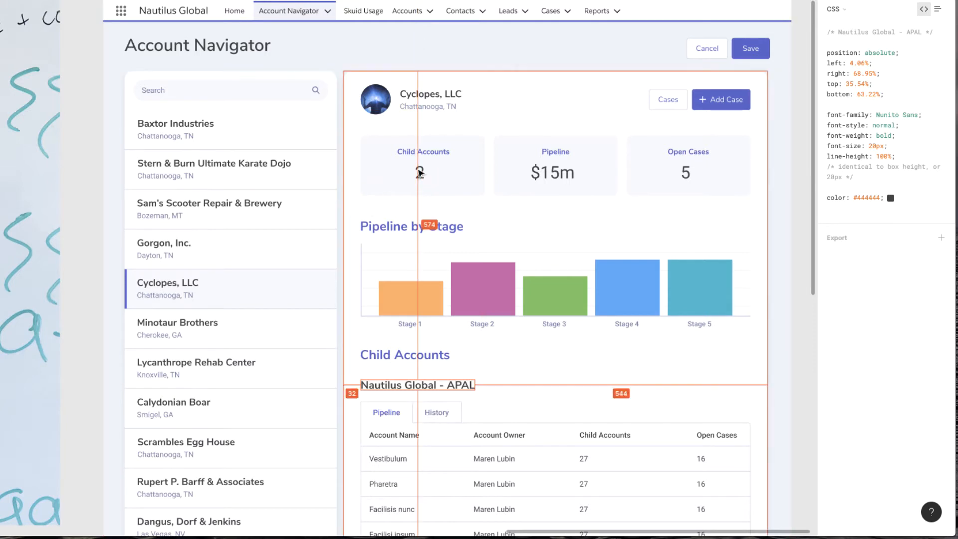
left_click(426, 96)
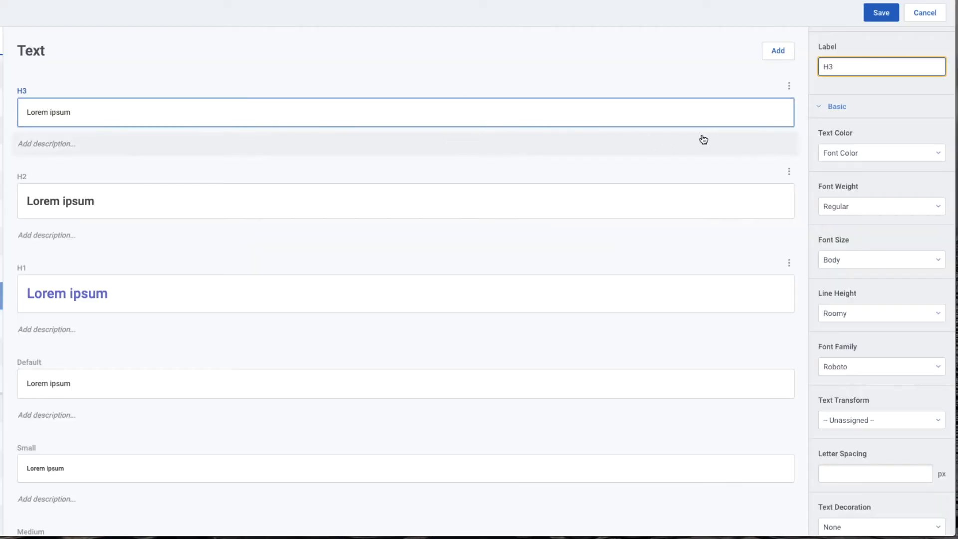
Step: Back in Skuid, set the H3 variant's font weight to Bold and its font size to 18px
left_click(873, 206)
left_click(866, 278)
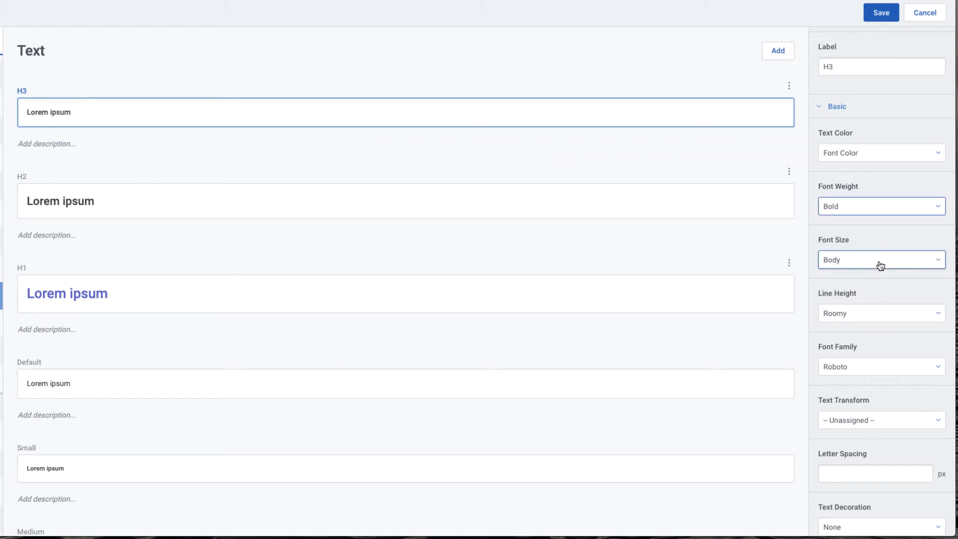
left_click(880, 264)
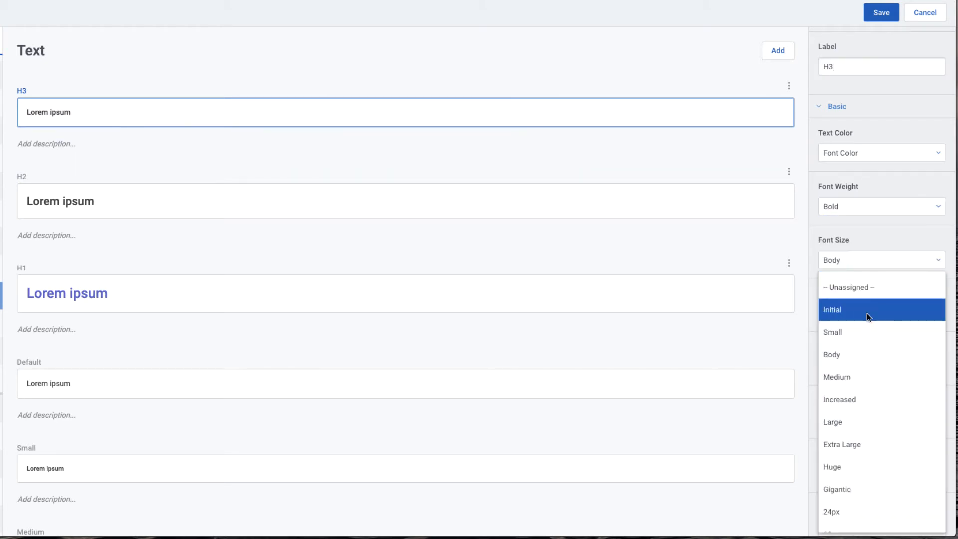
scroll(867, 447, "down", 2)
left_click(848, 489)
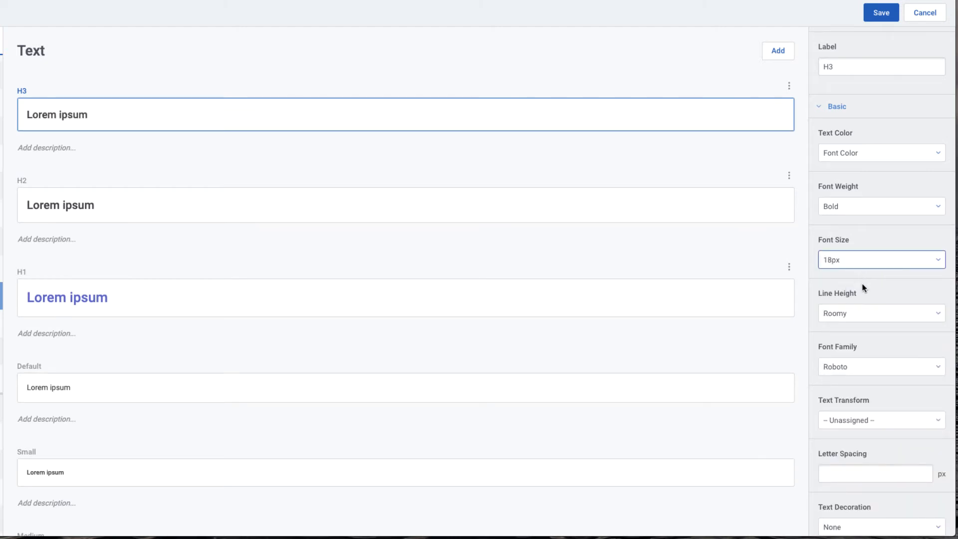
scroll(865, 284, "down", 3)
scroll(842, 374, "up", 4)
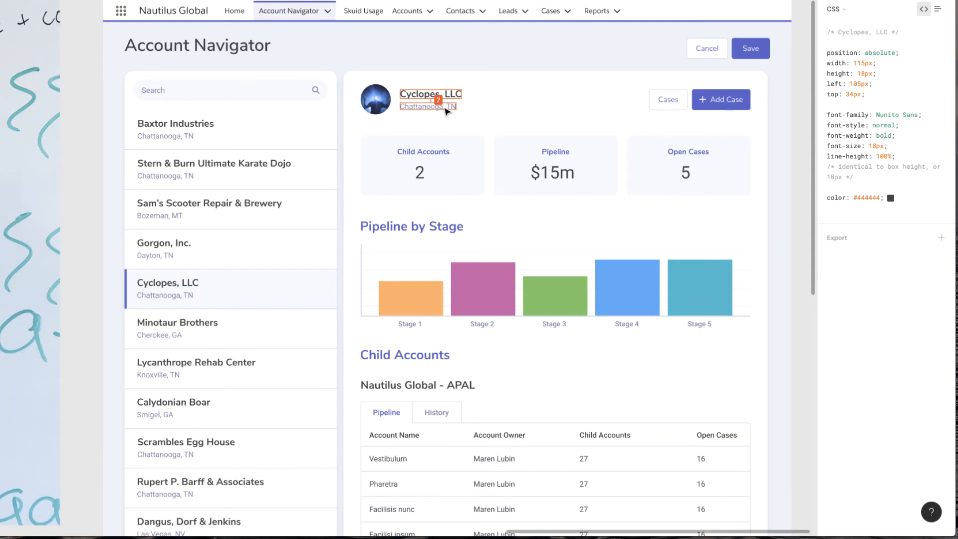
Step: Inspect the location text under the Cyclopes, LLC heading in Figma, and add a Text style variant labelled H4 in Skuid
left_click(439, 106)
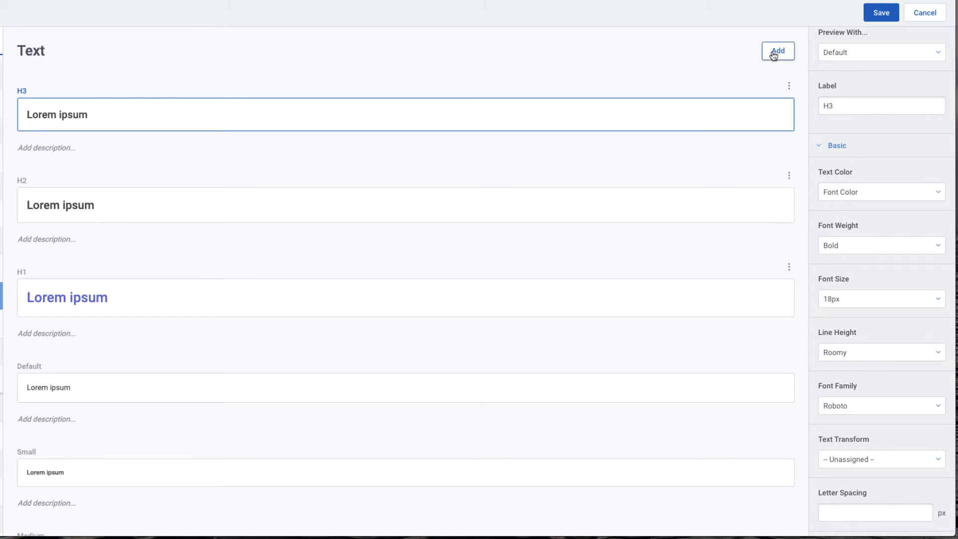
left_click(776, 52)
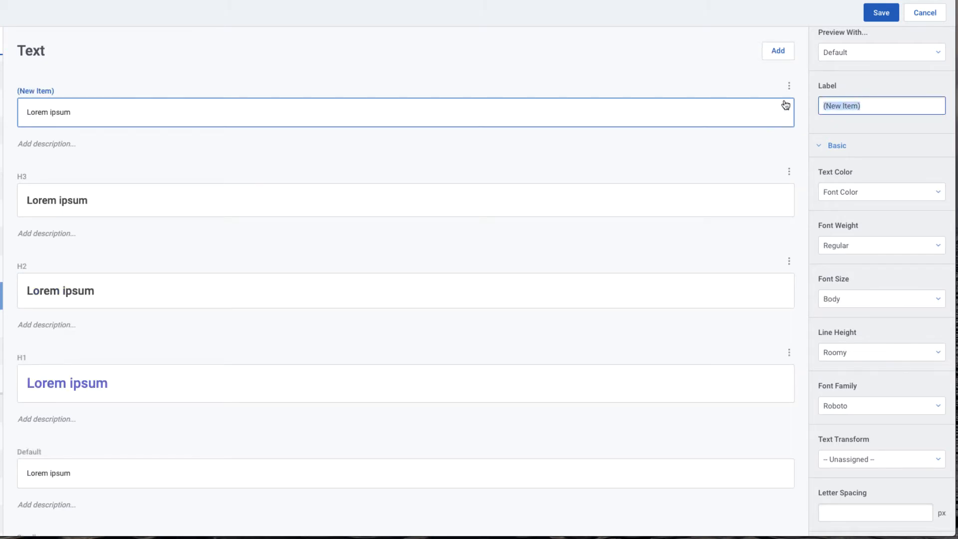
type("H4")
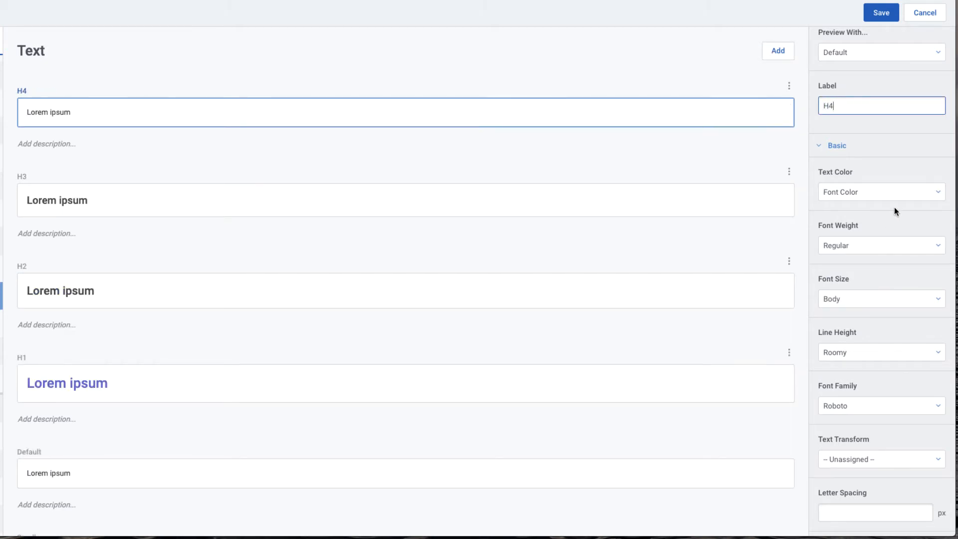
Step: Set the H4 variant's text color to Dark Lavender
left_click(901, 194)
scroll(876, 327, "down", 6)
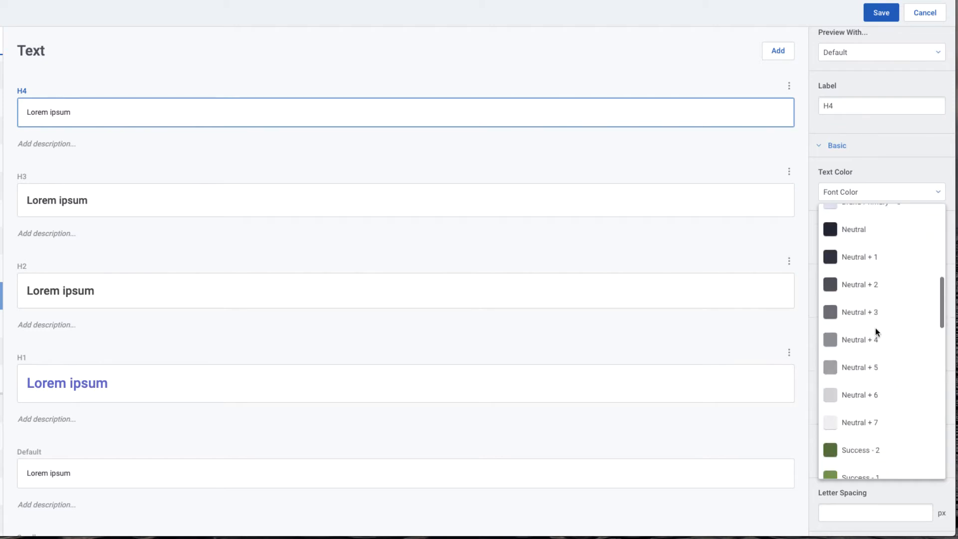
scroll(875, 329, "down", 15)
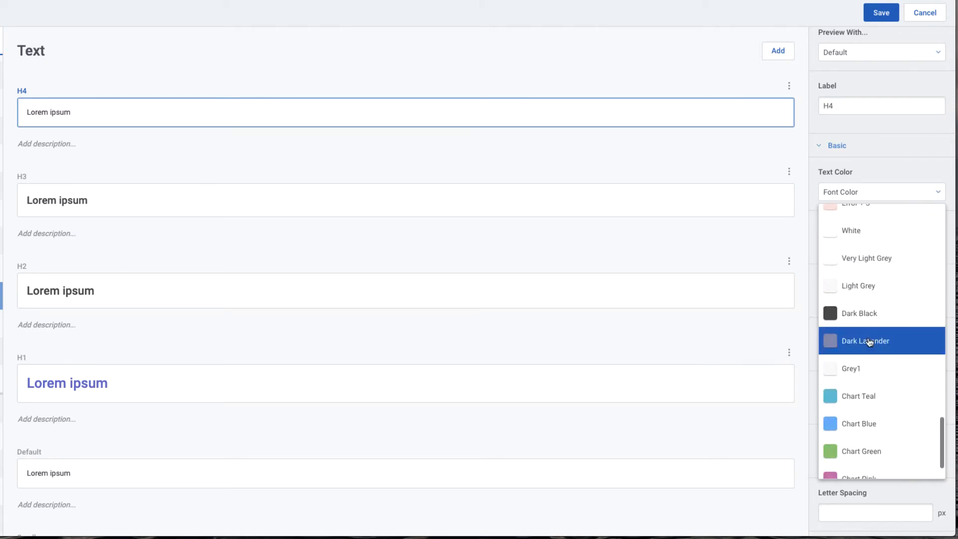
left_click(868, 341)
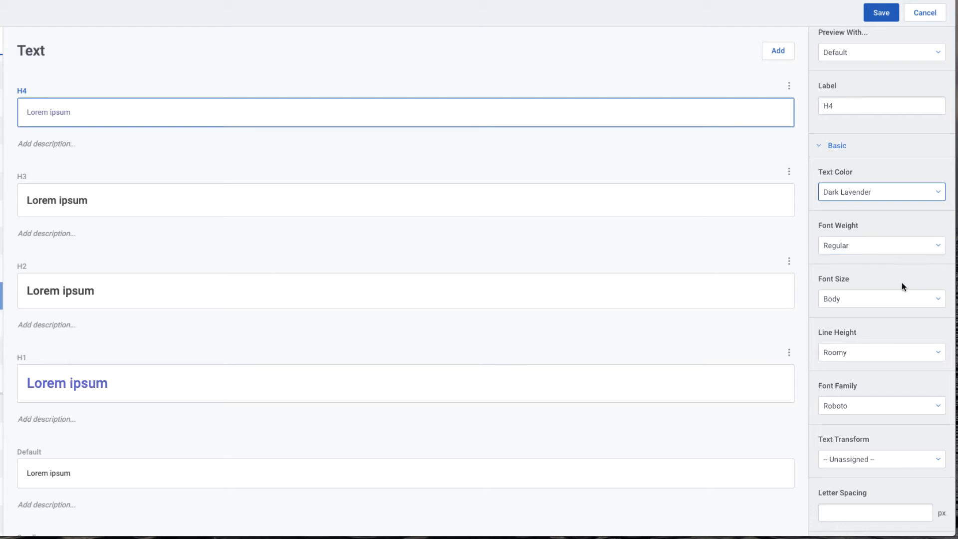
Step: Set the H4 variant's font size to 14px and save the design system
left_click(900, 298)
scroll(888, 399, "down", 3)
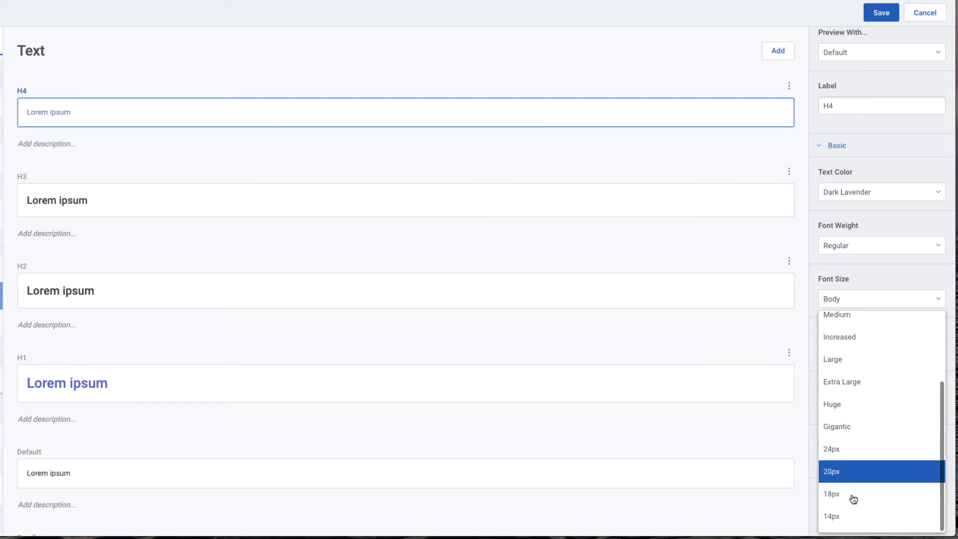
left_click(849, 520)
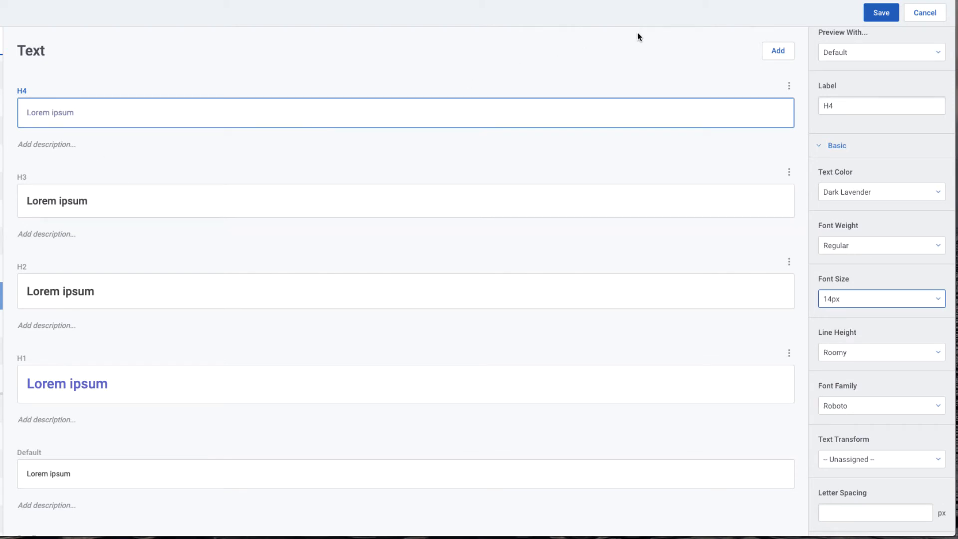
left_click(881, 13)
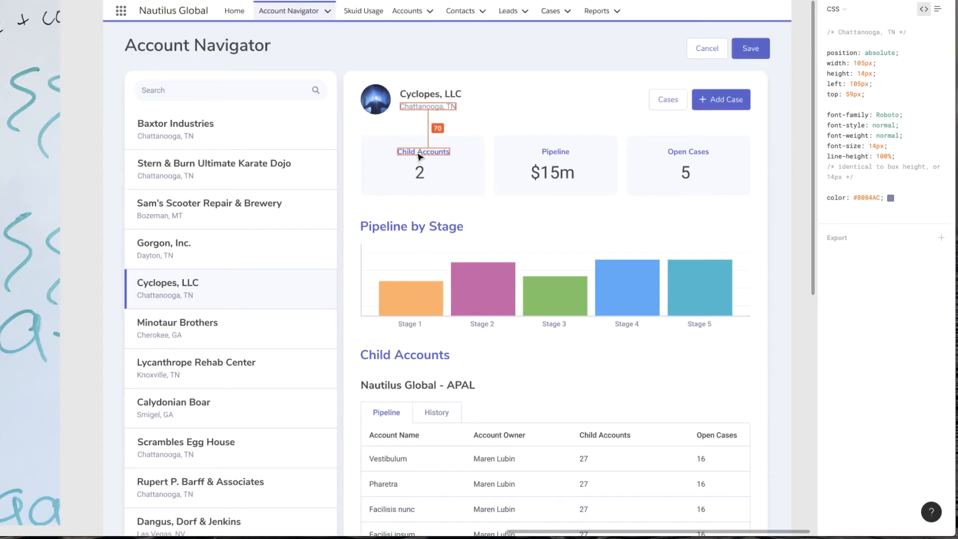
Step: Inspect the Child Accounts card label in the Figma mockup and return to the Text variants in Skuid
left_click(420, 154)
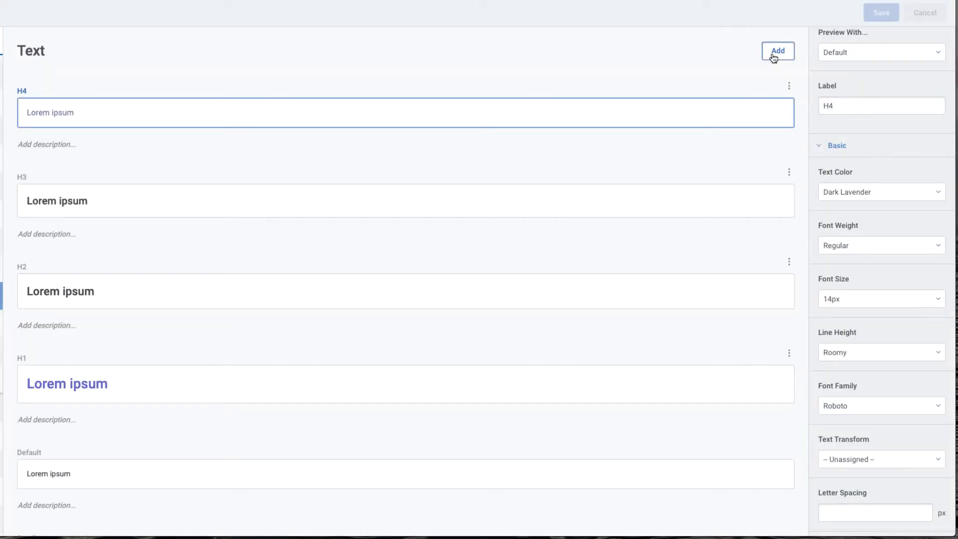
Step: Add a Text style variant labelled "KPI Label" and set its text color to Brand Primary
left_click(771, 52)
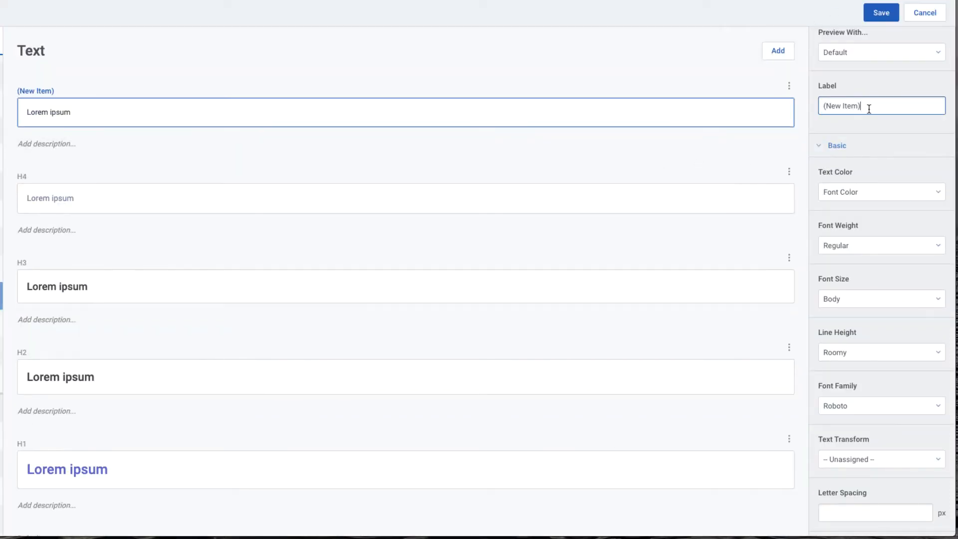
left_click_drag(872, 108, 741, 111)
type("KPI Label")
left_click(886, 196)
scroll(843, 406, "down", 3)
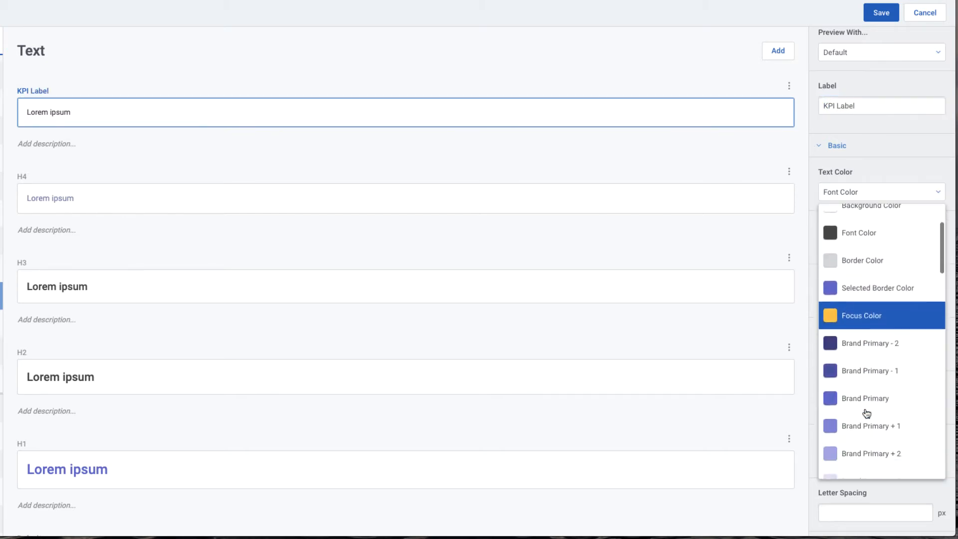
left_click(867, 363)
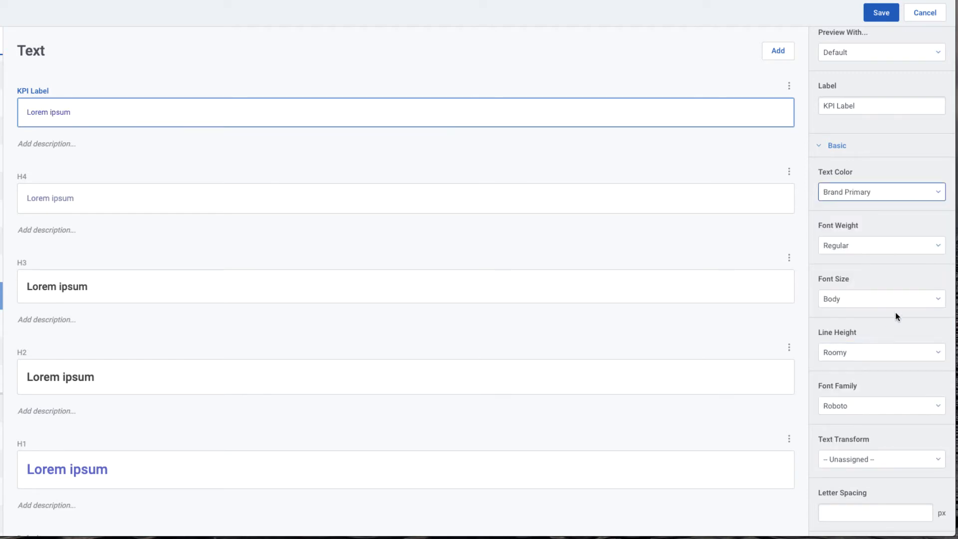
Step: Set the KPI Label text style's font size to 14px and its font weight to Bold
left_click(901, 299)
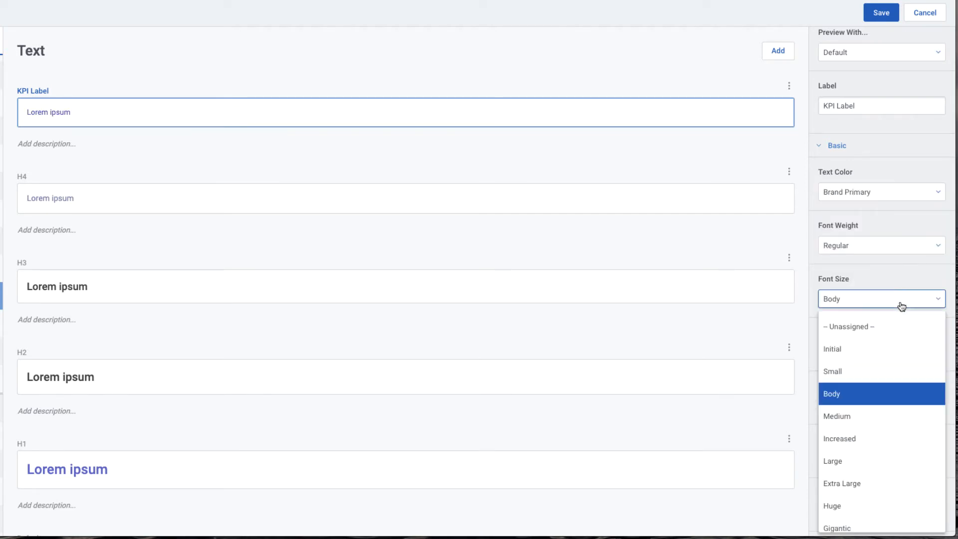
scroll(873, 419, "down", 3)
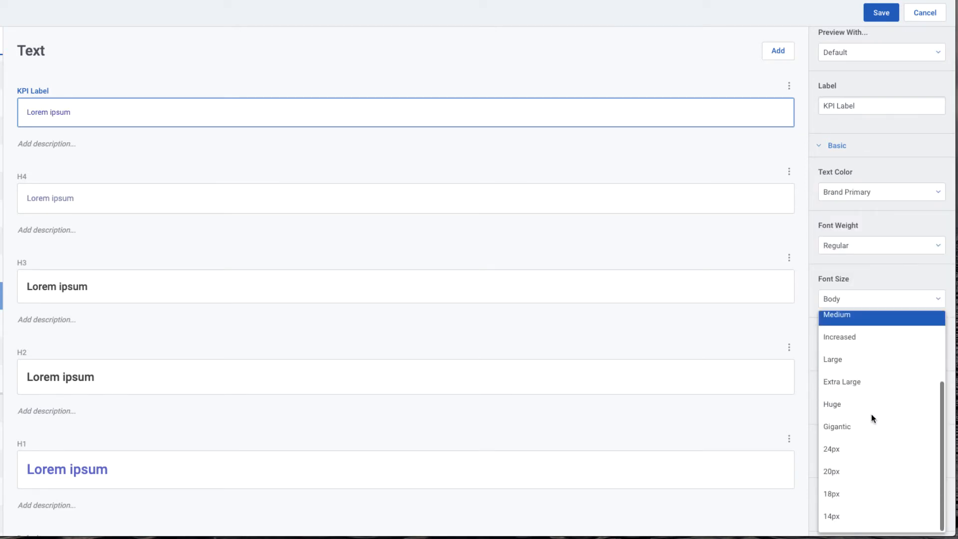
left_click(834, 519)
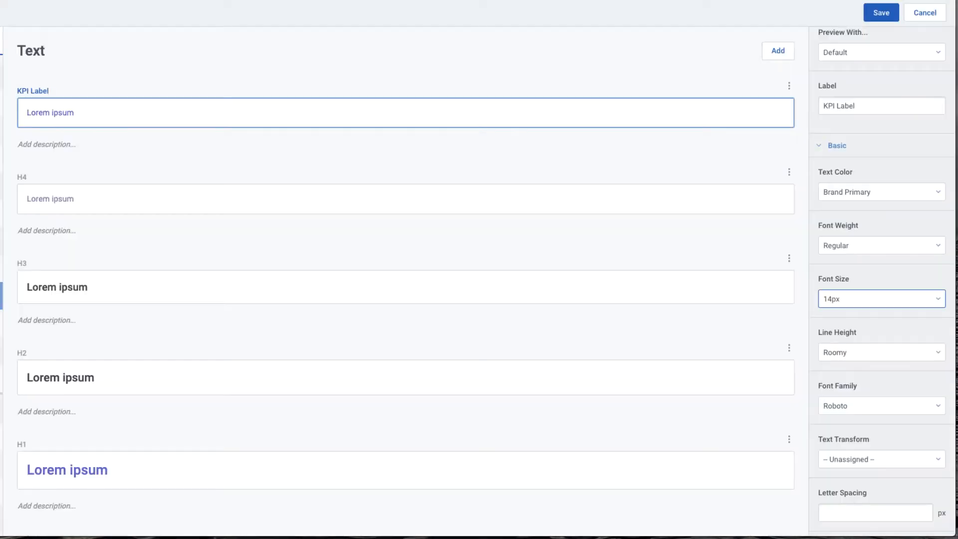
left_click(885, 248)
left_click(870, 318)
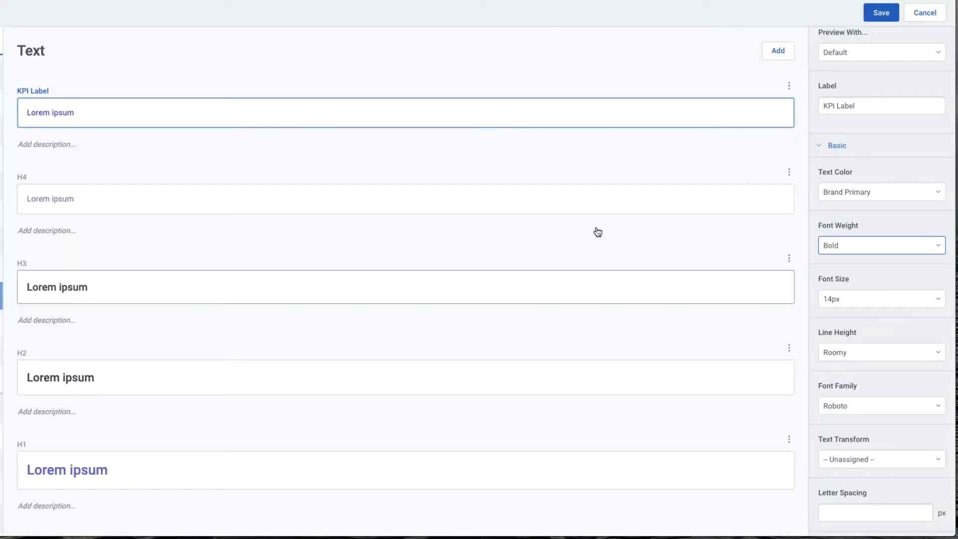
Step: Add another Text style variant and inspect the Child Accounts number's text properties in the Figma mockup
left_click(801, 116)
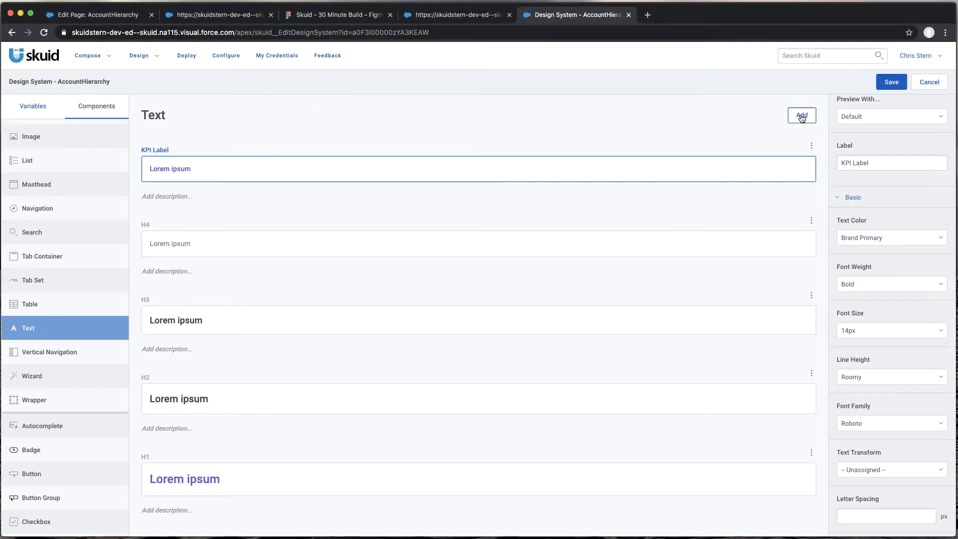
left_click(439, 17)
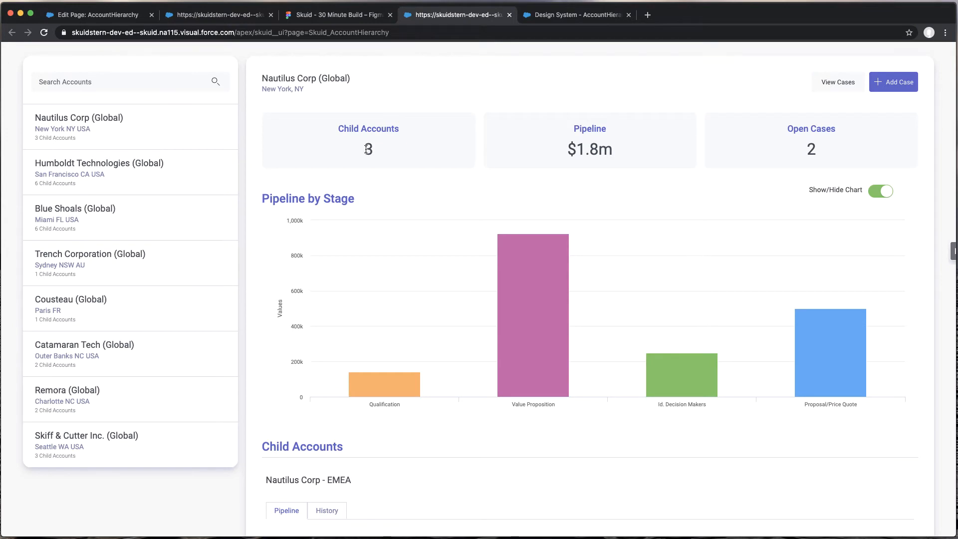
left_click(330, 15)
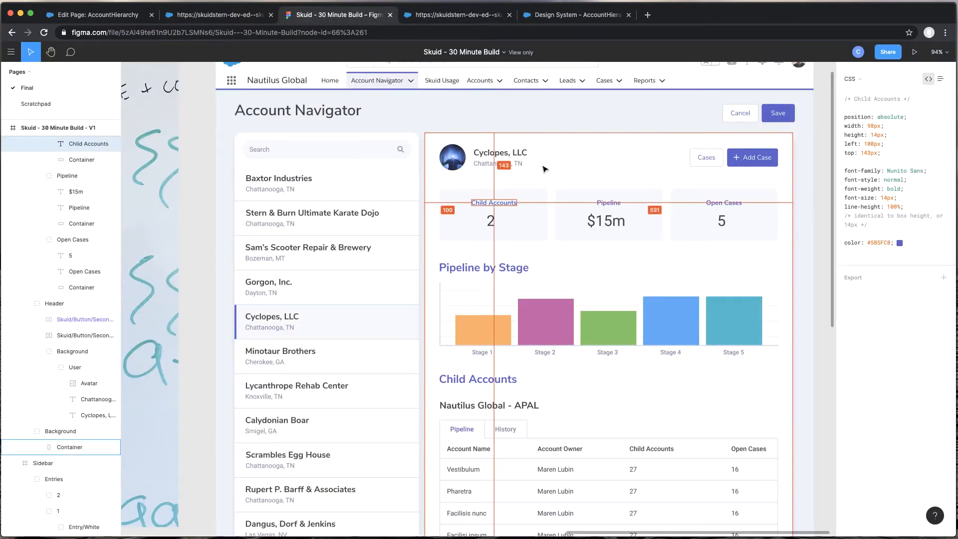
left_click(491, 222)
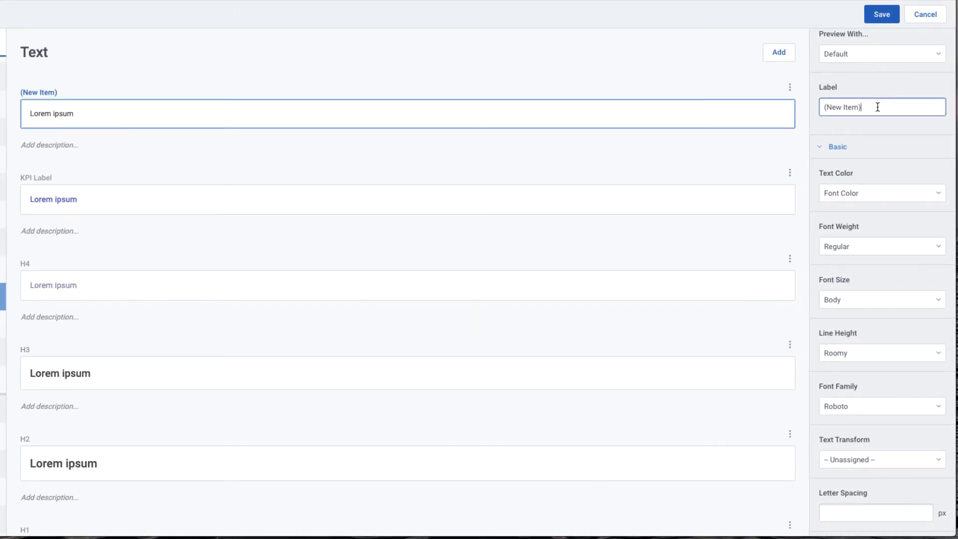
Step: Label the new text style "KPI Content" and set its font size to Extra Large
triple_click(877, 107)
type("KPI Content")
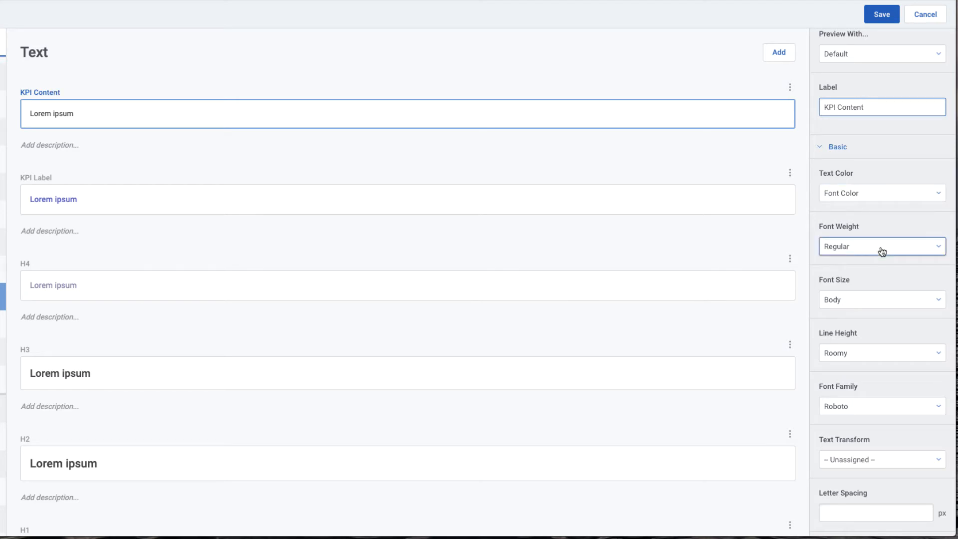
left_click(888, 300)
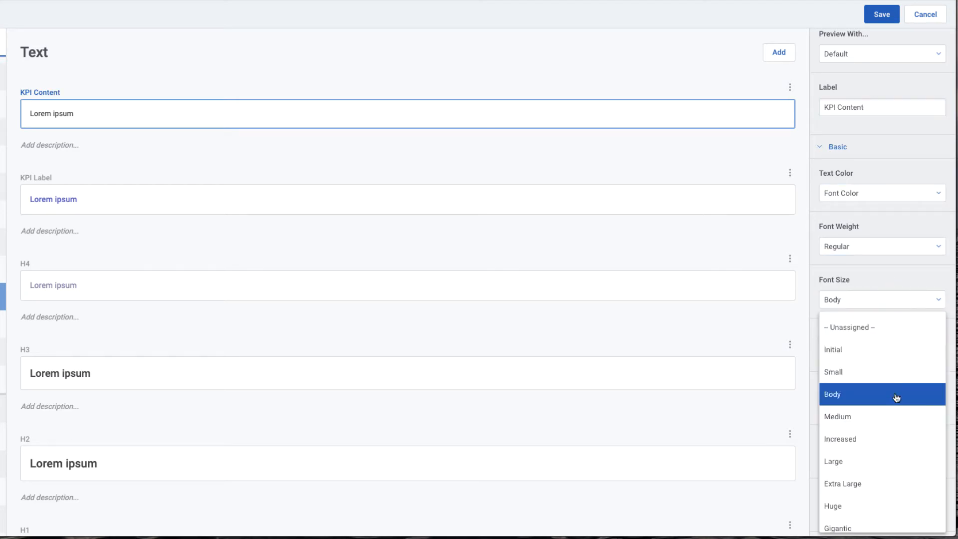
scroll(881, 418, "down", 2)
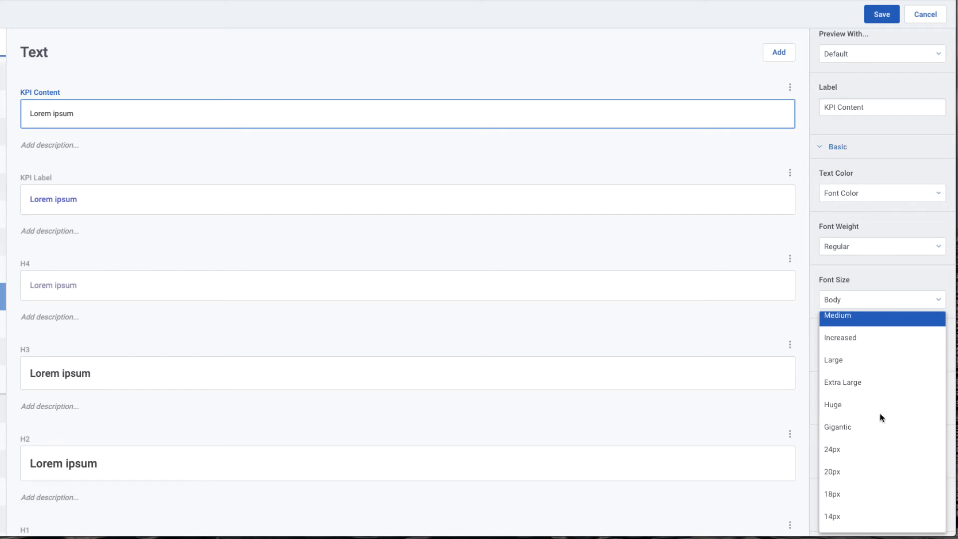
left_click(857, 383)
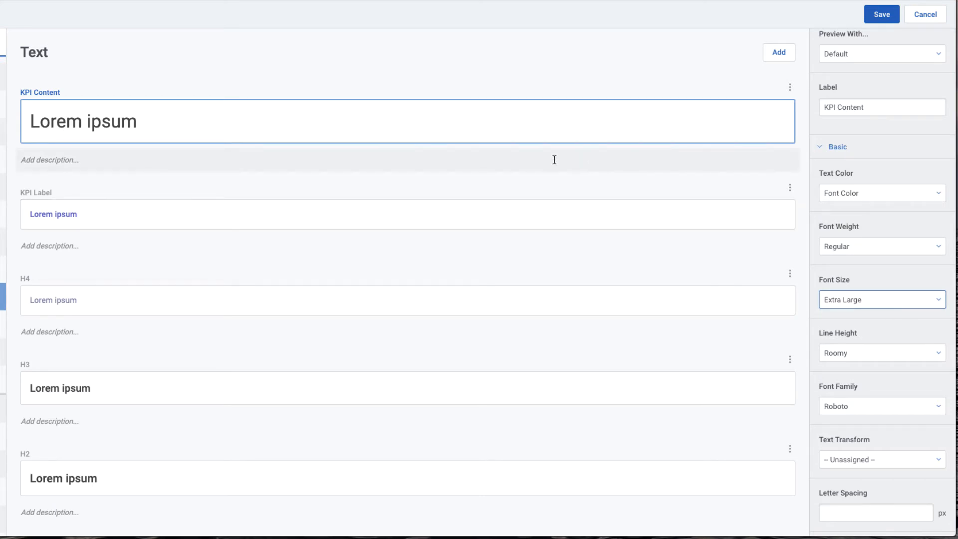
Step: Review the text styles down the list and save the design system
scroll(394, 336, "down", 2)
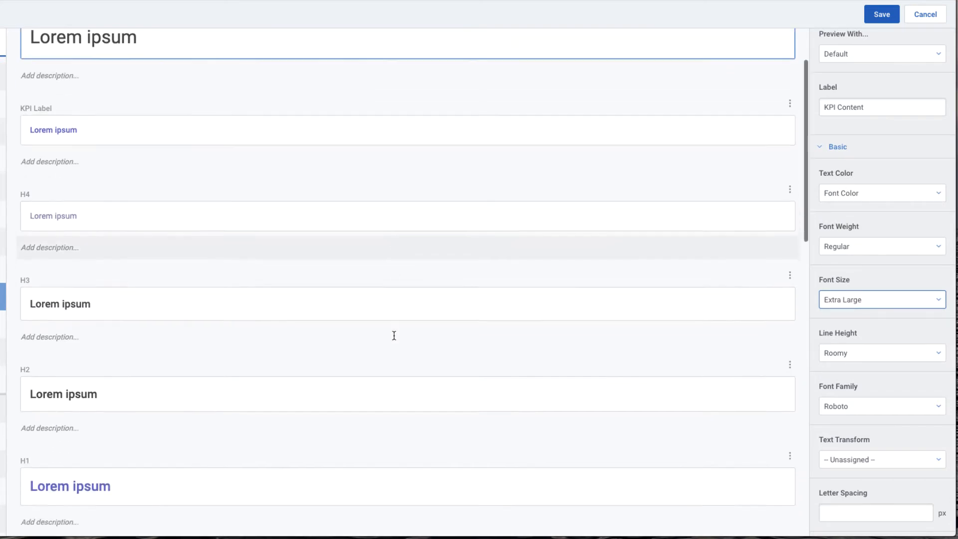
scroll(394, 336, "down", 1)
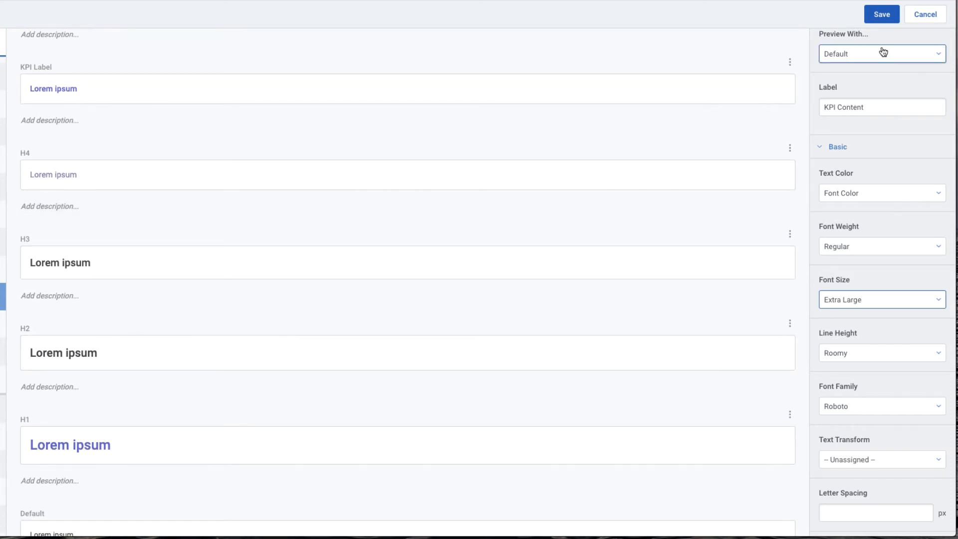
left_click(881, 15)
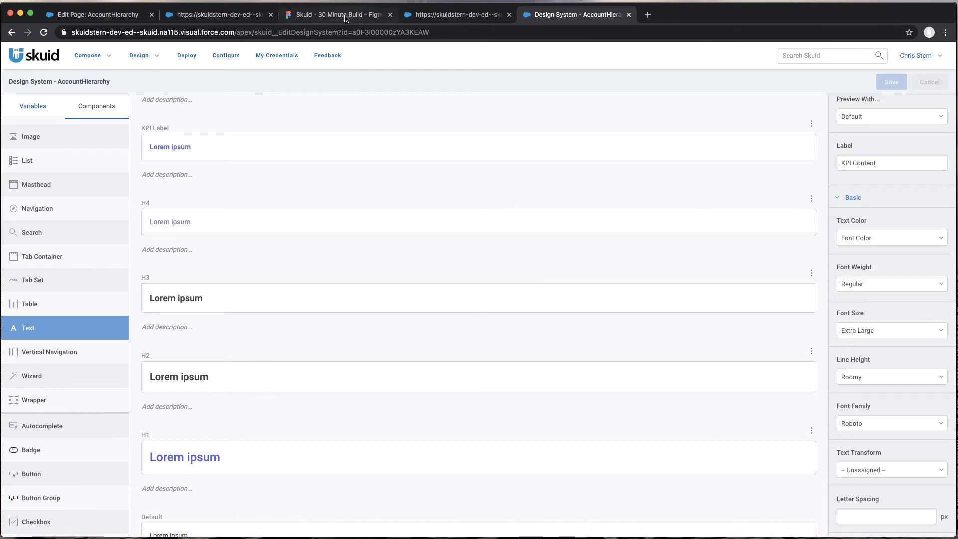
Step: Check the Figma mockup and add a new style variant for the Wrapper component in the design system
left_click(347, 17)
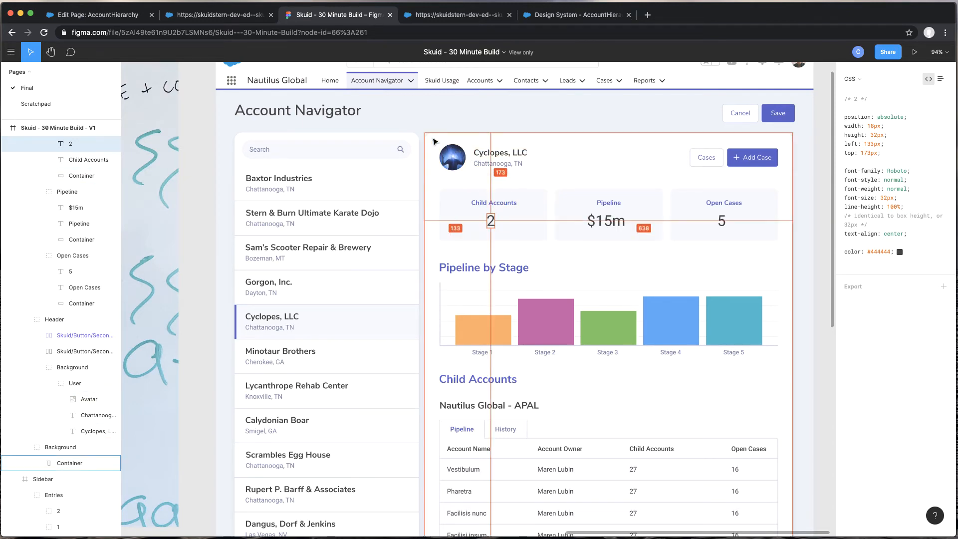
left_click(551, 18)
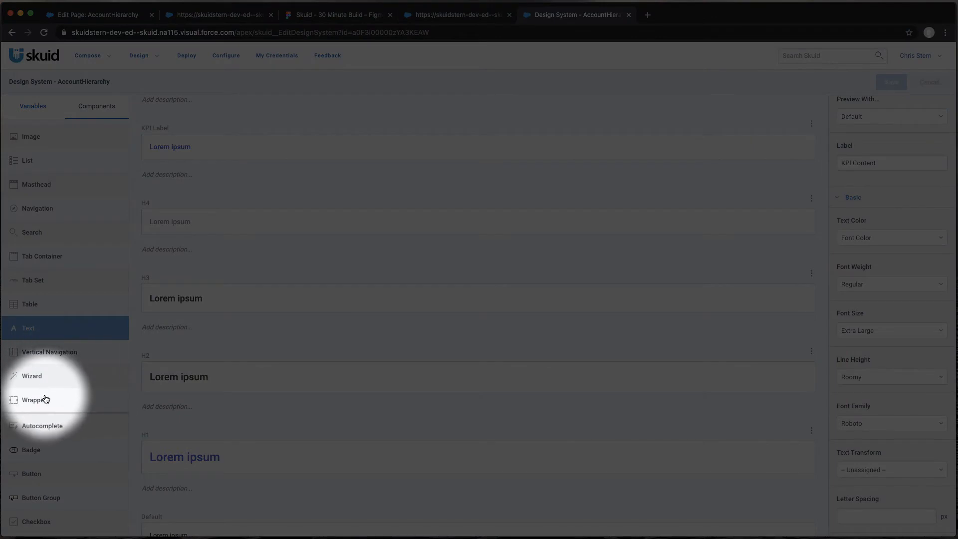
left_click(45, 399)
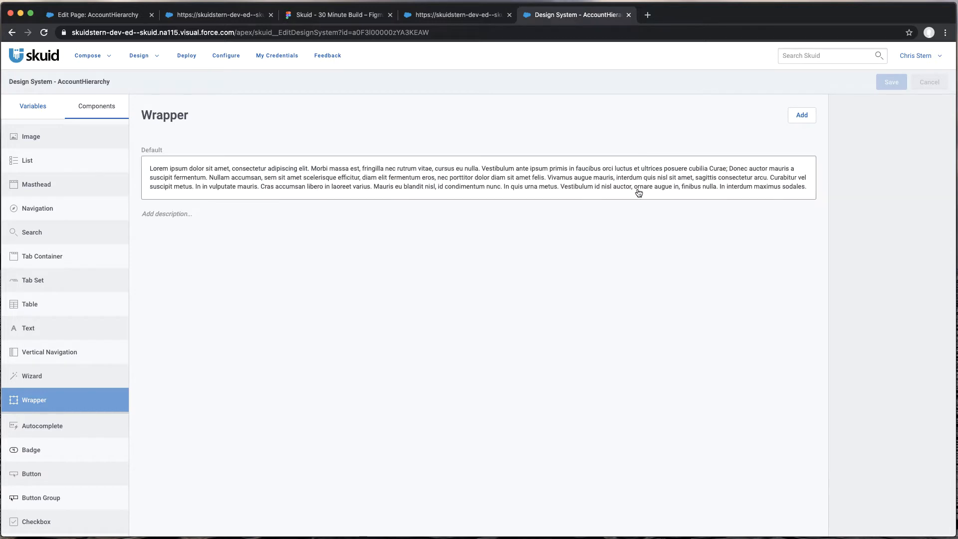
left_click(802, 115)
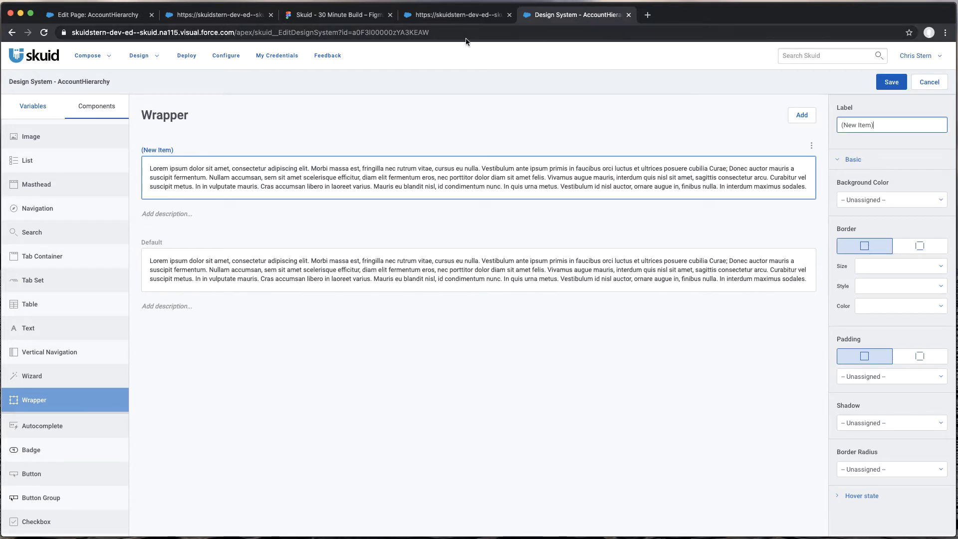
Step: Compare the chart and Child Accounts sections of the Figma mockup with the built account hierarchy page, and return to the design system
left_click(333, 15)
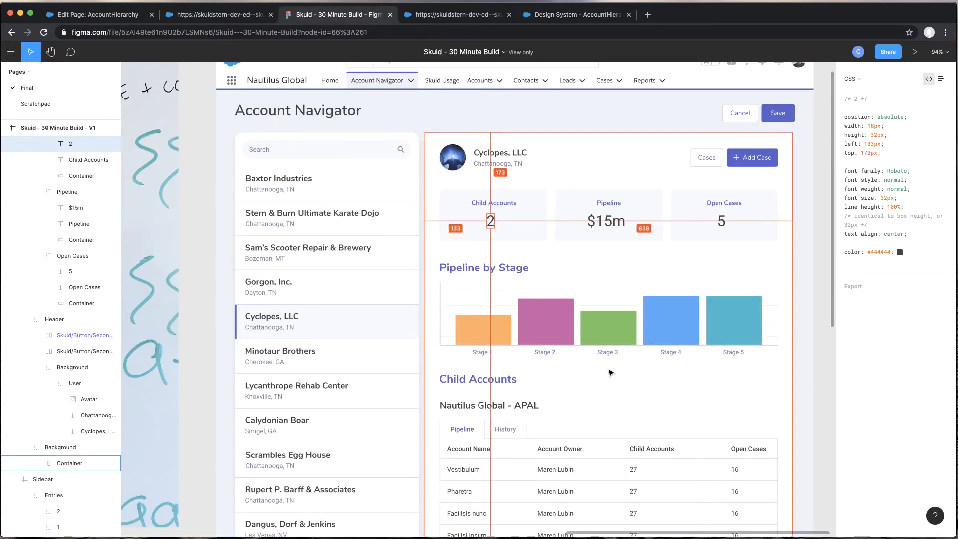
scroll(612, 375, "down", 3)
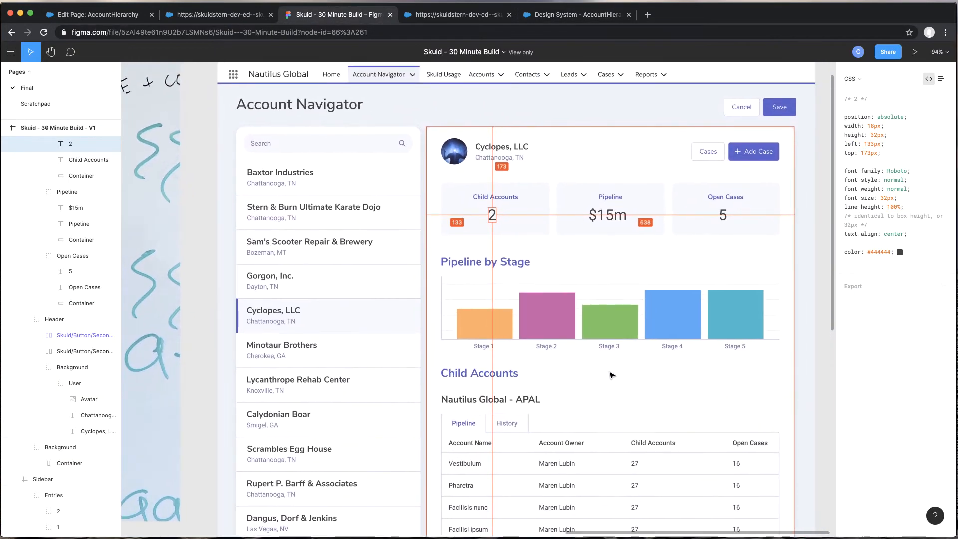
left_click(441, 15)
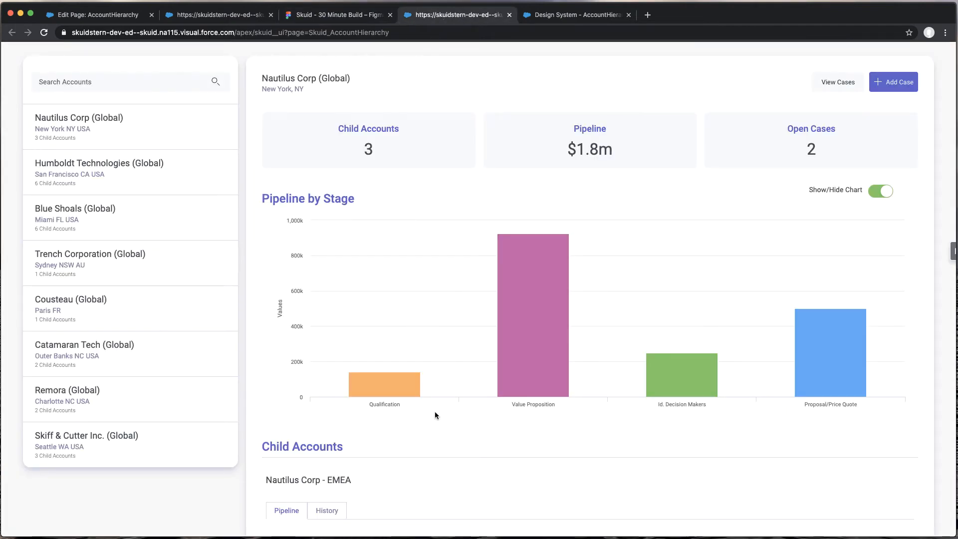
scroll(435, 415, "down", 3)
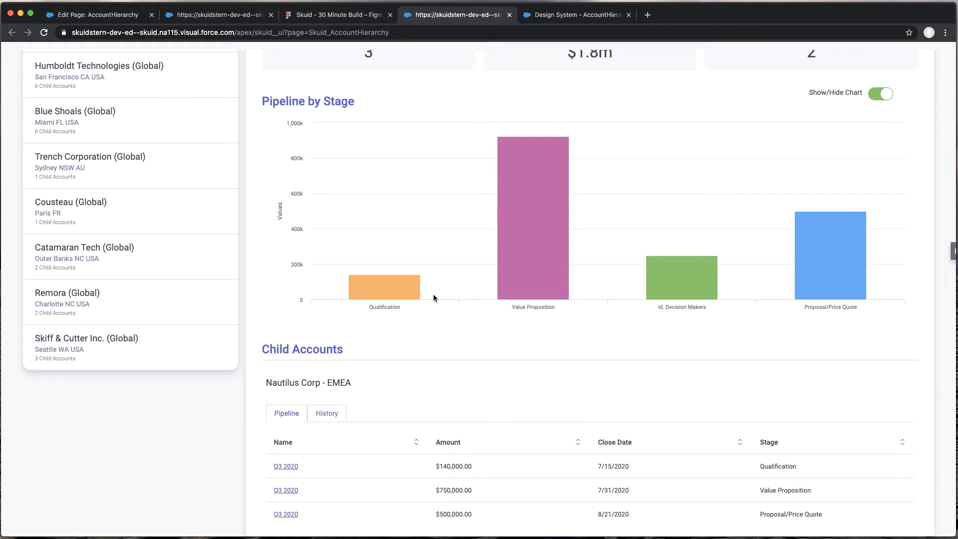
mouse_move(414, 277)
left_click(333, 15)
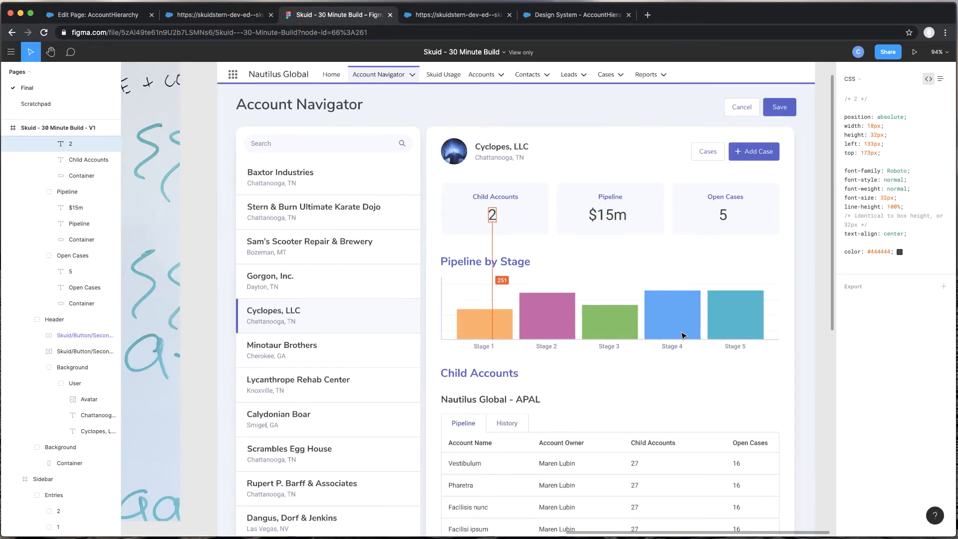
left_click(429, 20)
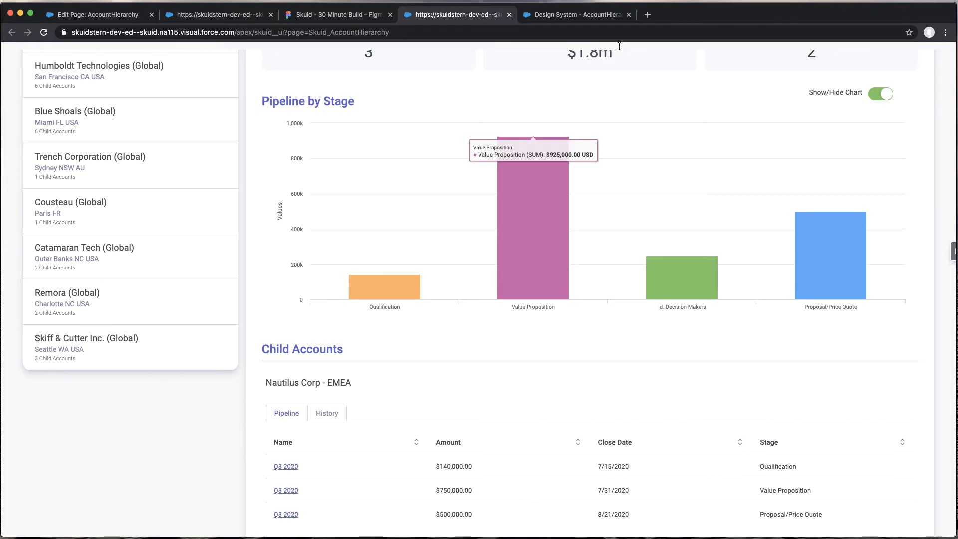
left_click(574, 16)
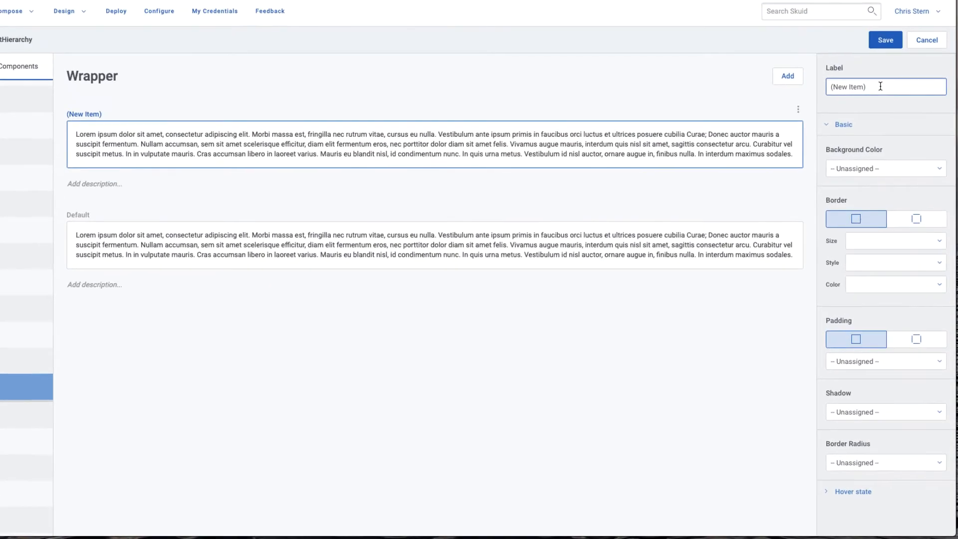
Step: Label the new wrapper style "Top Border" and set only its top border to Primary size, Primary style and Border Color
left_click_drag(888, 125, 774, 111)
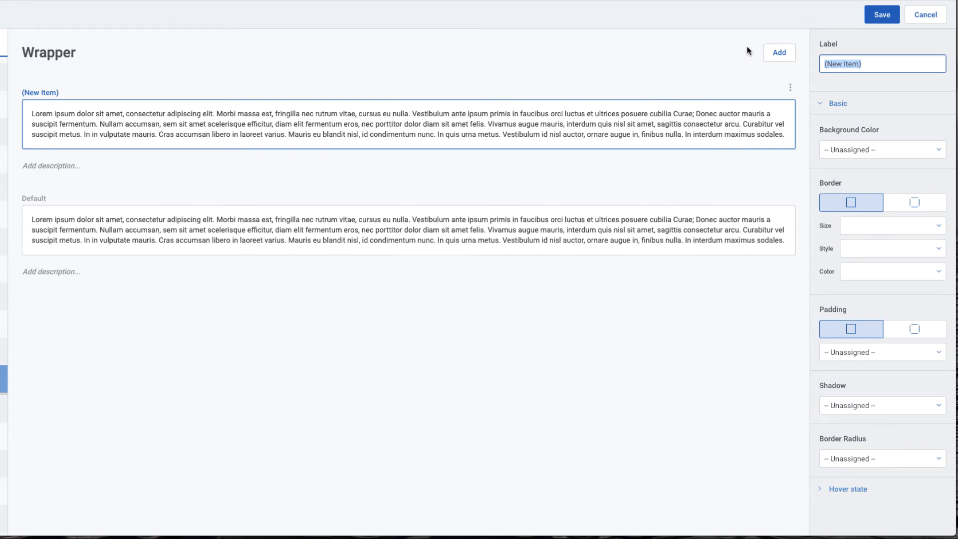
type("Top Border")
left_click(915, 206)
left_click(906, 244)
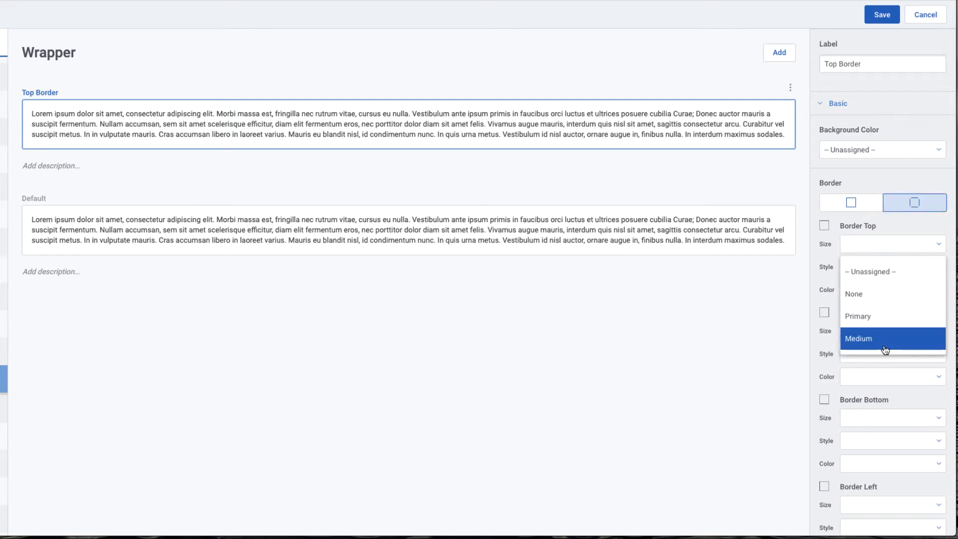
left_click(885, 318)
left_click(907, 268)
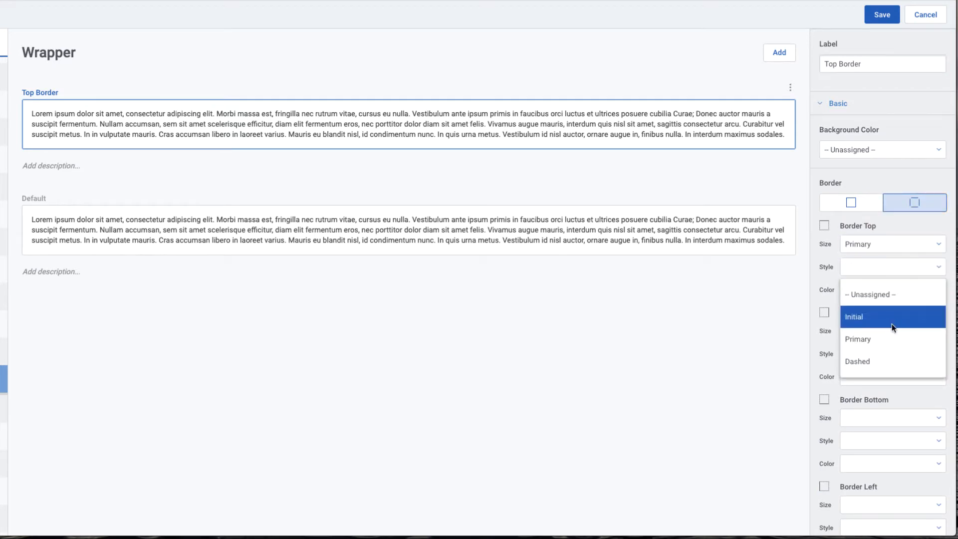
left_click(890, 338)
left_click(898, 292)
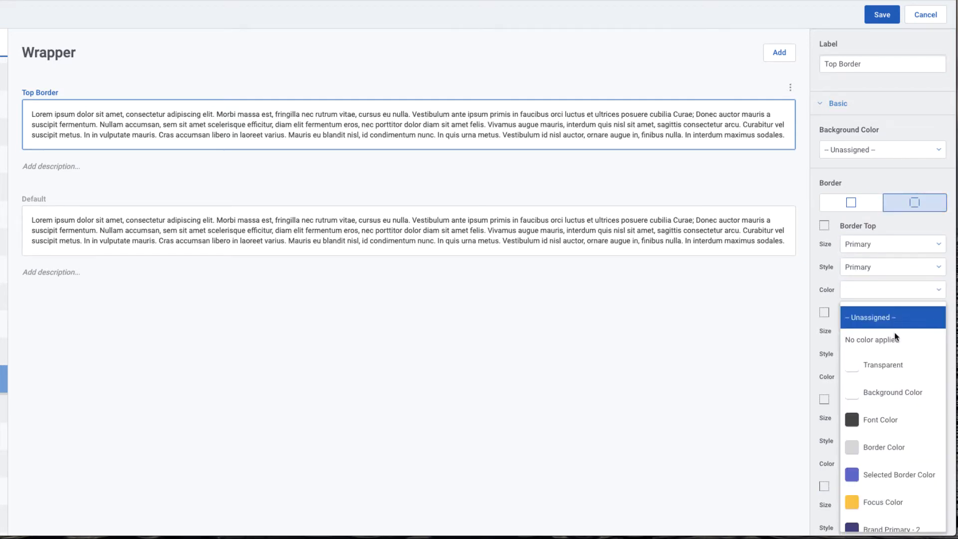
left_click(884, 445)
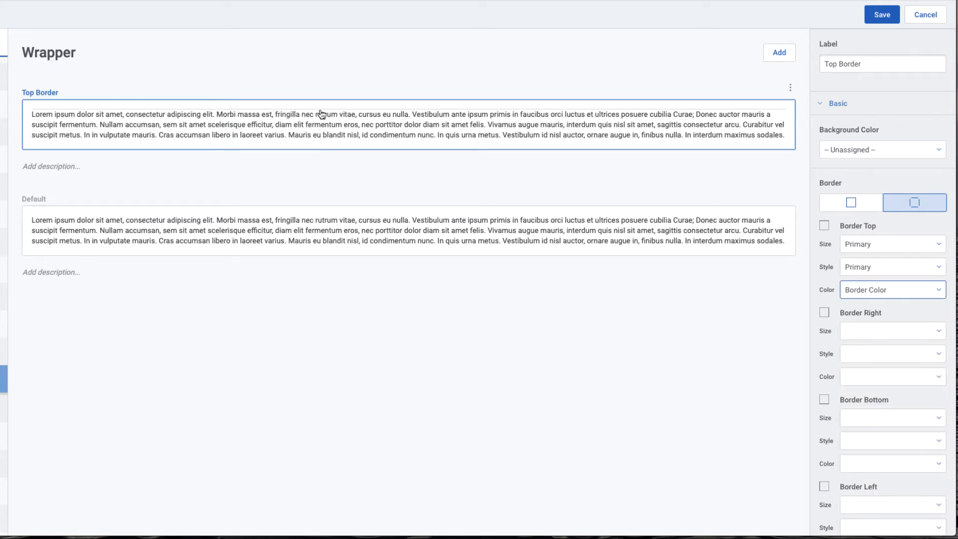
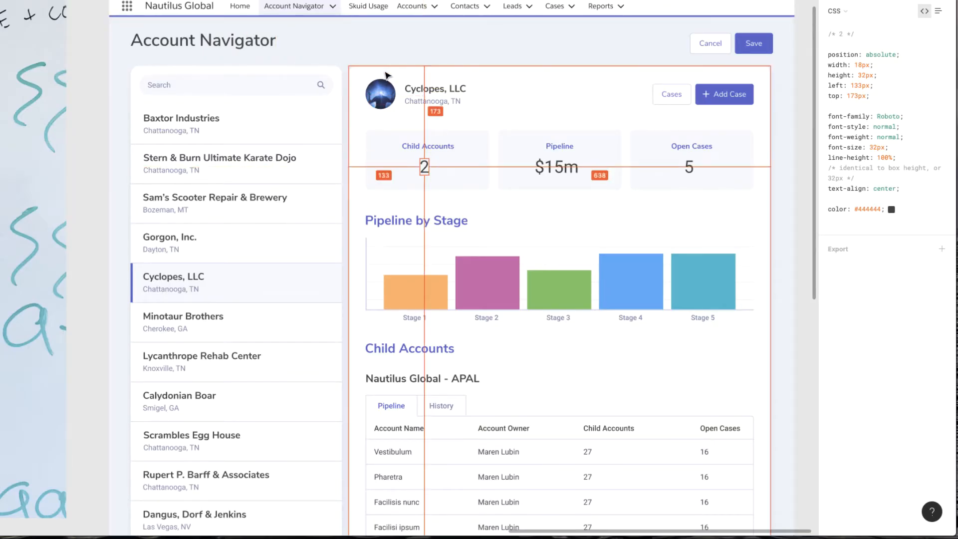
Step: Inspect the account detail container in the Figma mockup, and add a wrapper variant labelled "Page Section" with Background Color as its background
left_click(357, 75)
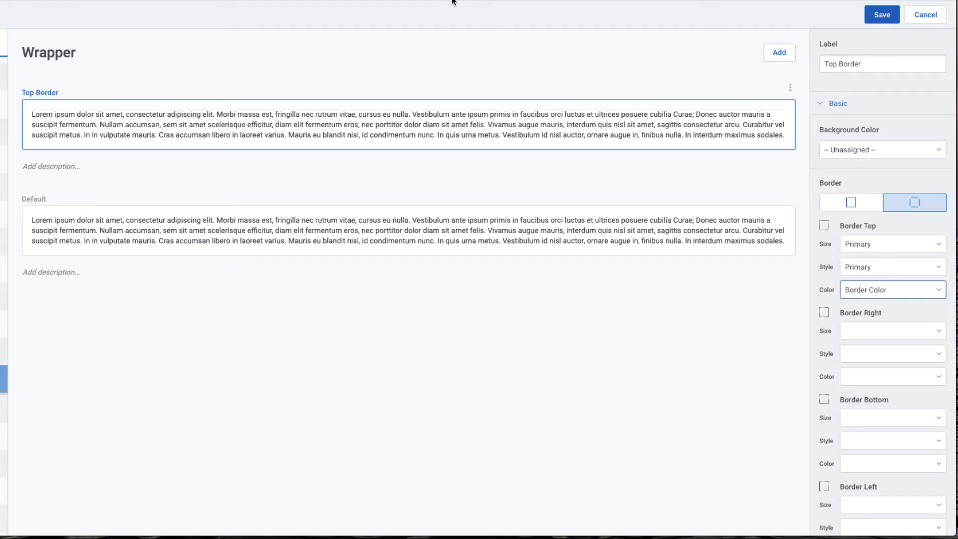
left_click(440, 53)
left_click(780, 54)
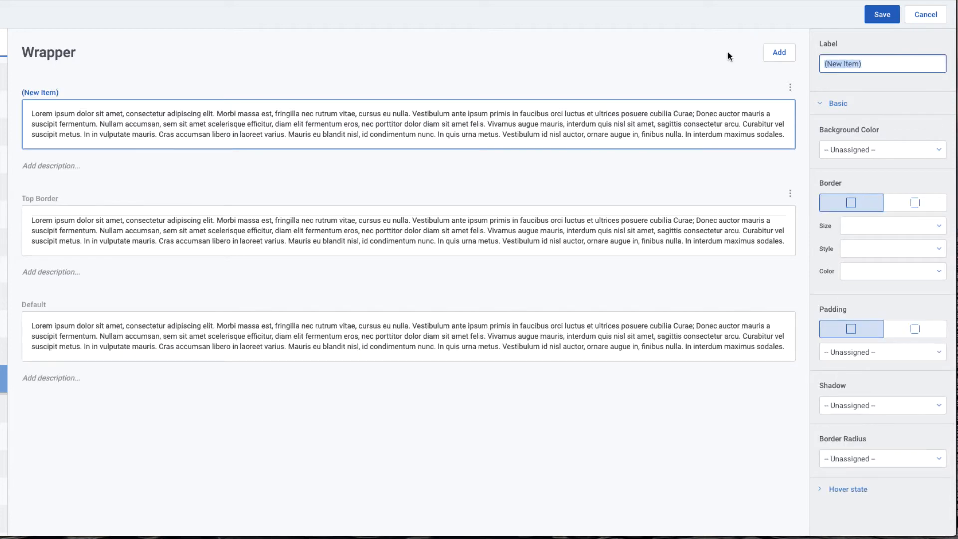
type("Page Section")
left_click(858, 148)
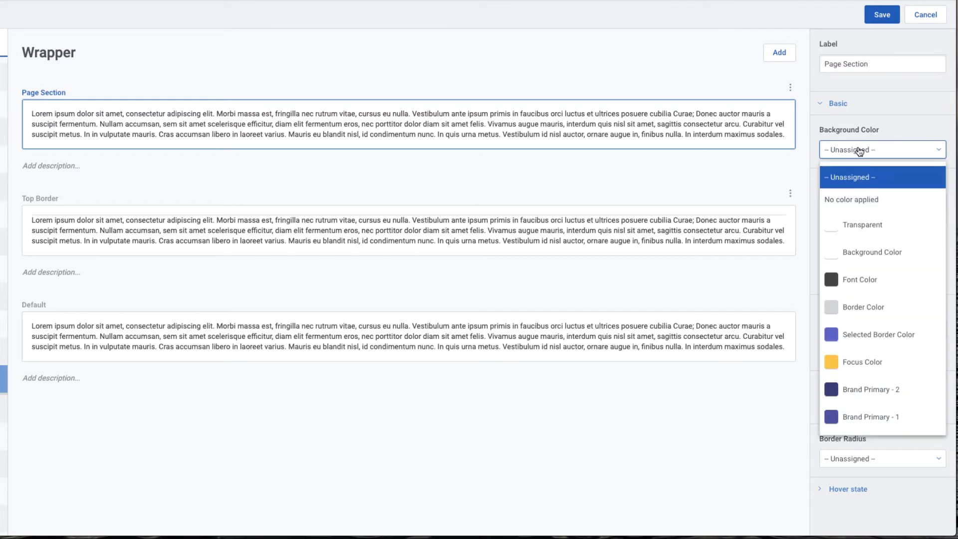
left_click(869, 252)
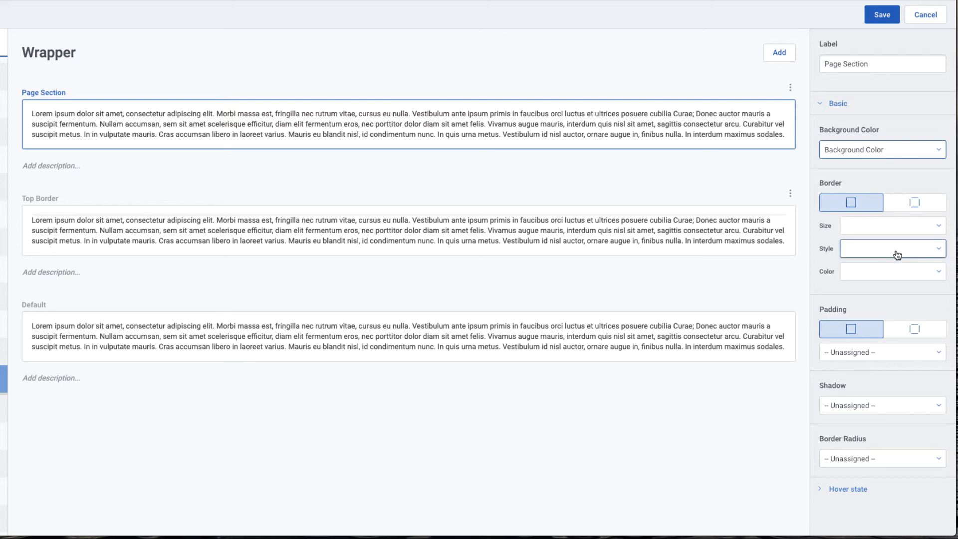
Step: Give the Page Section wrapper variant the Page Section Shadow and a 16px border radius
scroll(898, 252, "down", 1)
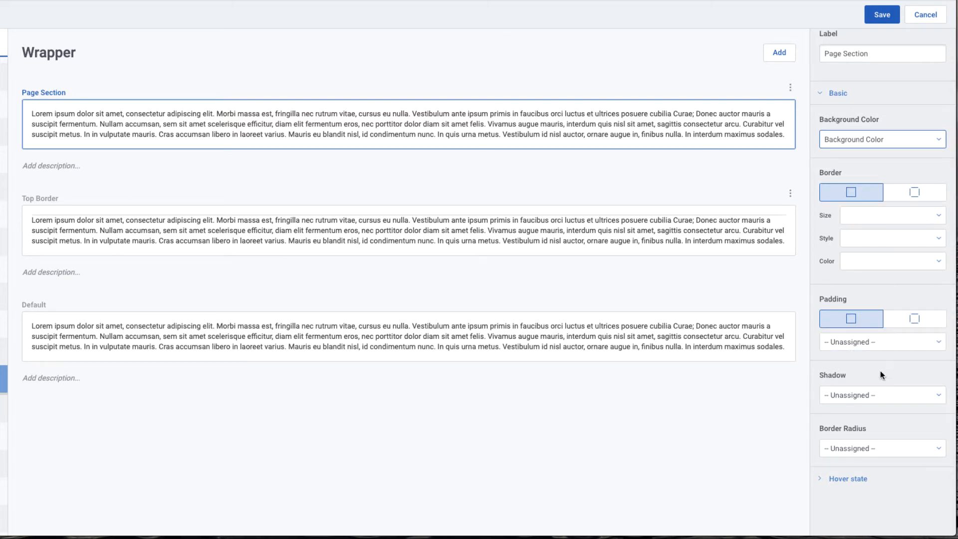
left_click(876, 395)
scroll(877, 454, "down", 2)
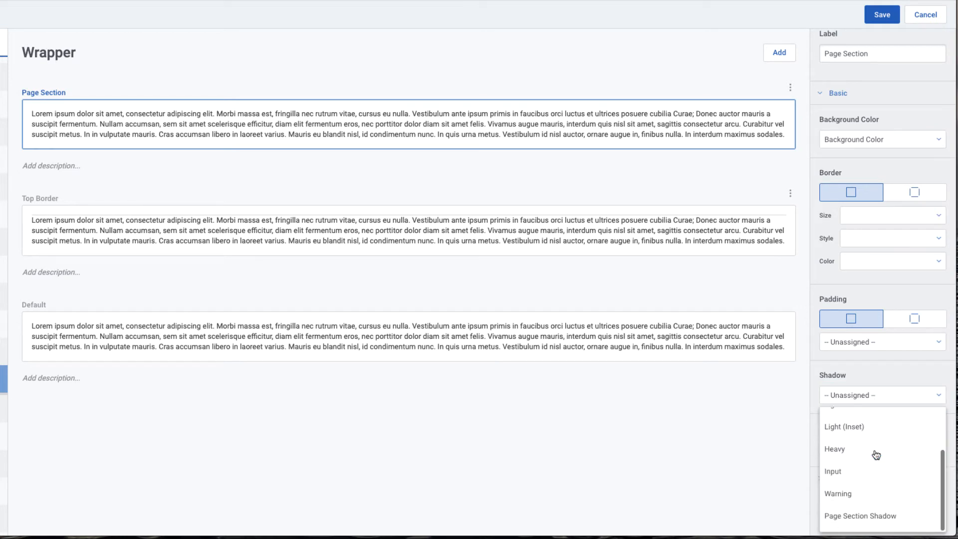
left_click(866, 518)
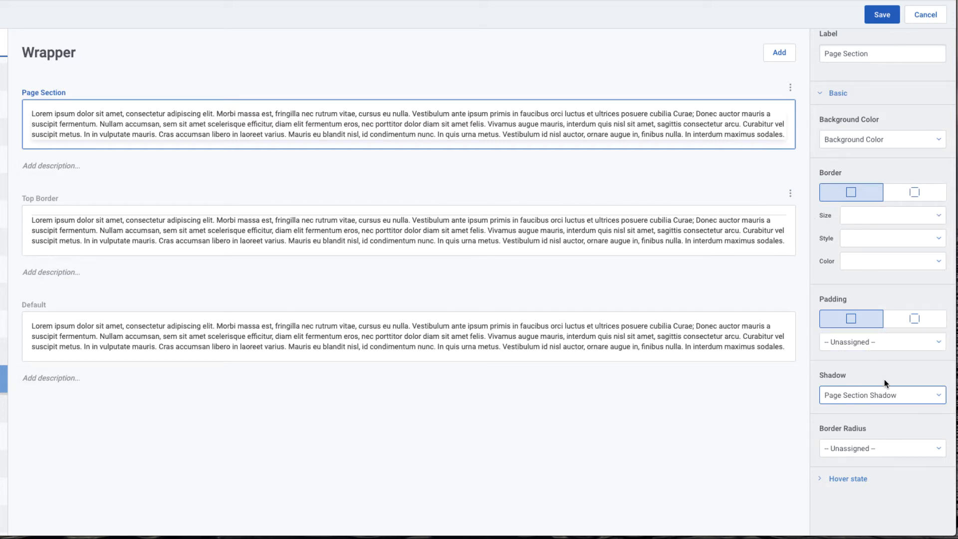
left_click(882, 450)
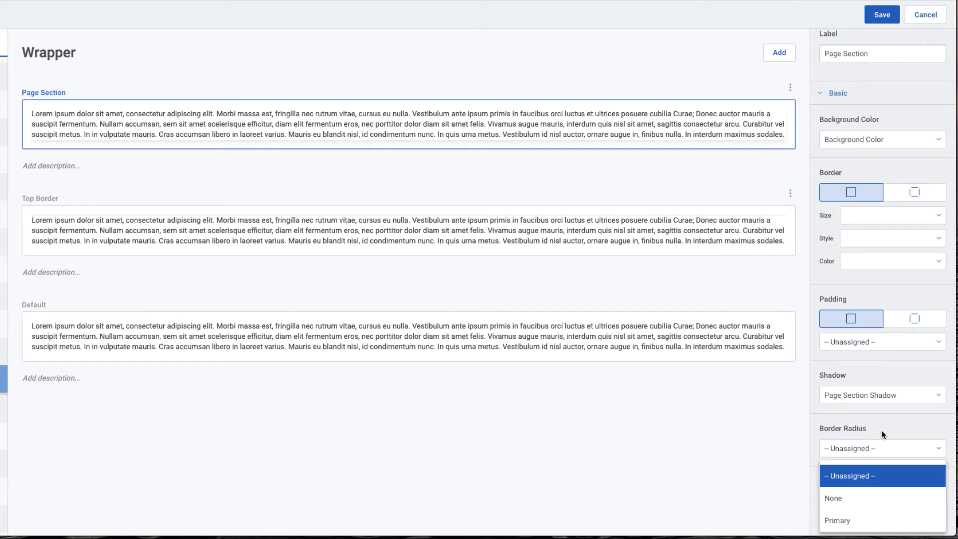
scroll(881, 490, "down", 4)
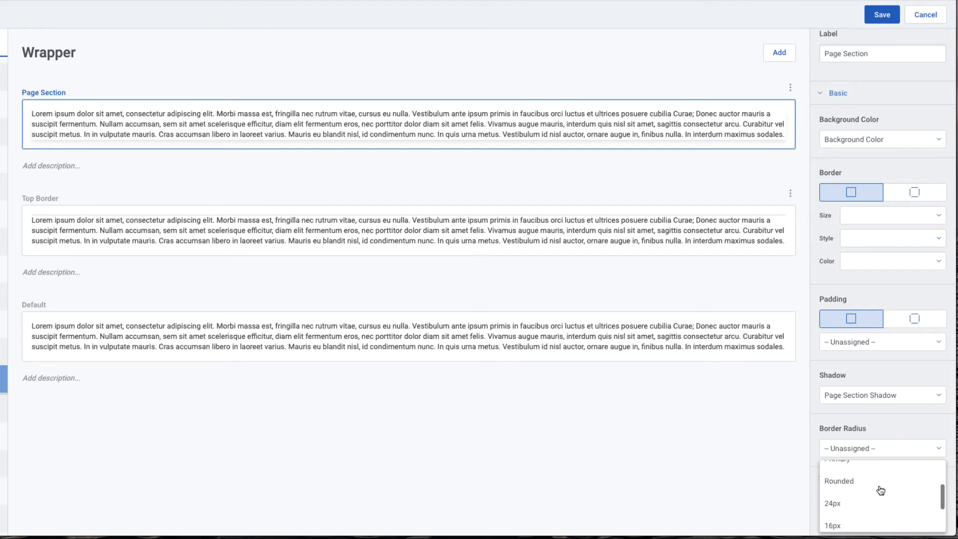
left_click(850, 488)
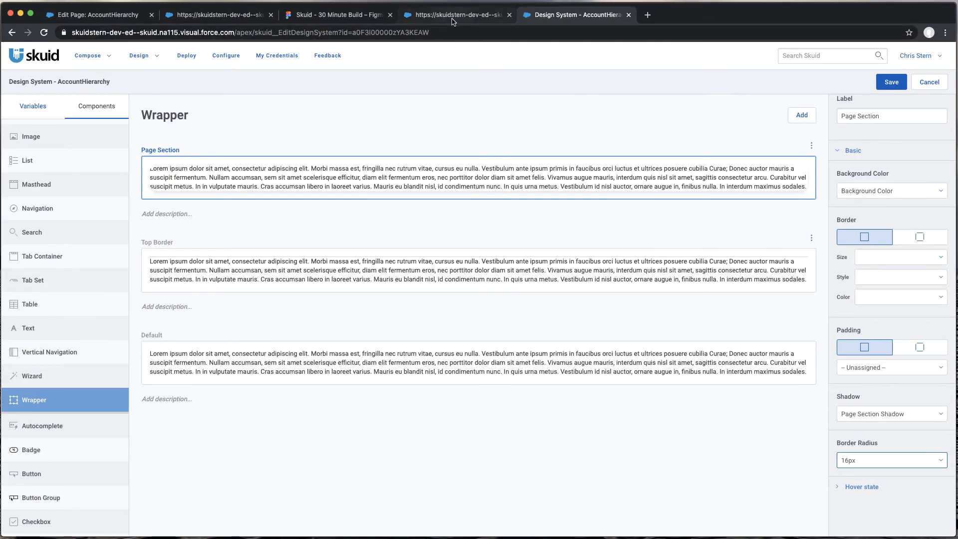
Step: Inspect the background and border radius of the Child Accounts tile container in the Figma mockup, and return to the design system
left_click(342, 19)
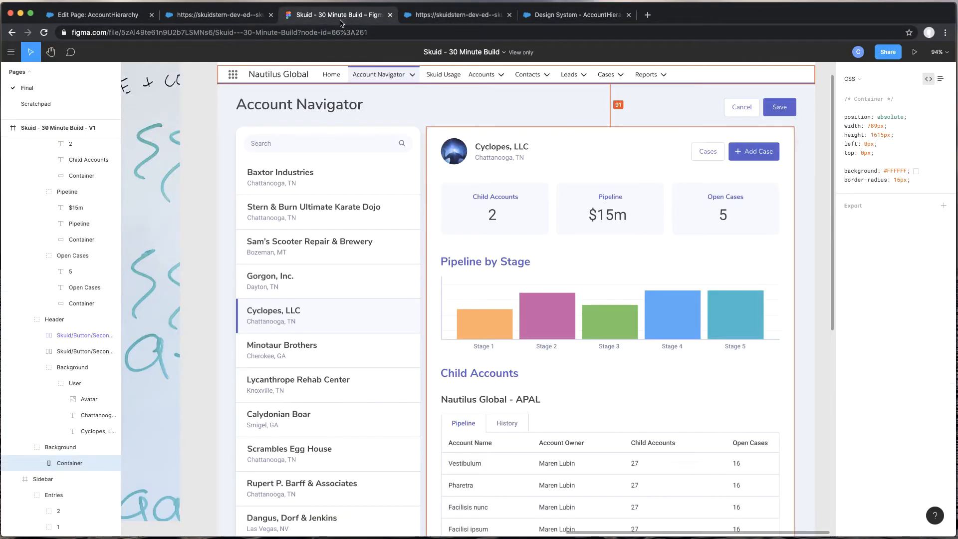
left_click(540, 219)
scroll(550, 219, "up", 5)
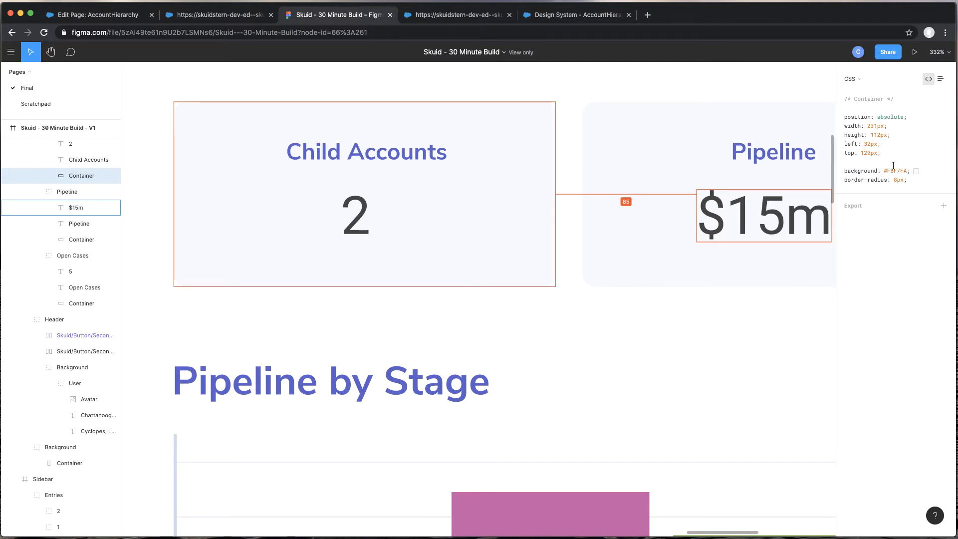
left_click(553, 16)
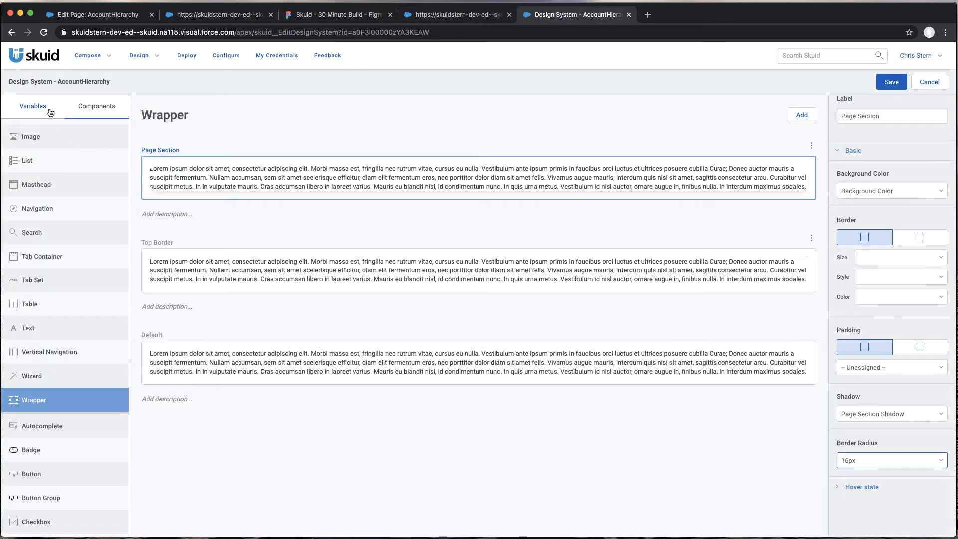
Step: Save the design system and look through its brand colors for the tile background #F5F7FA
left_click(897, 86)
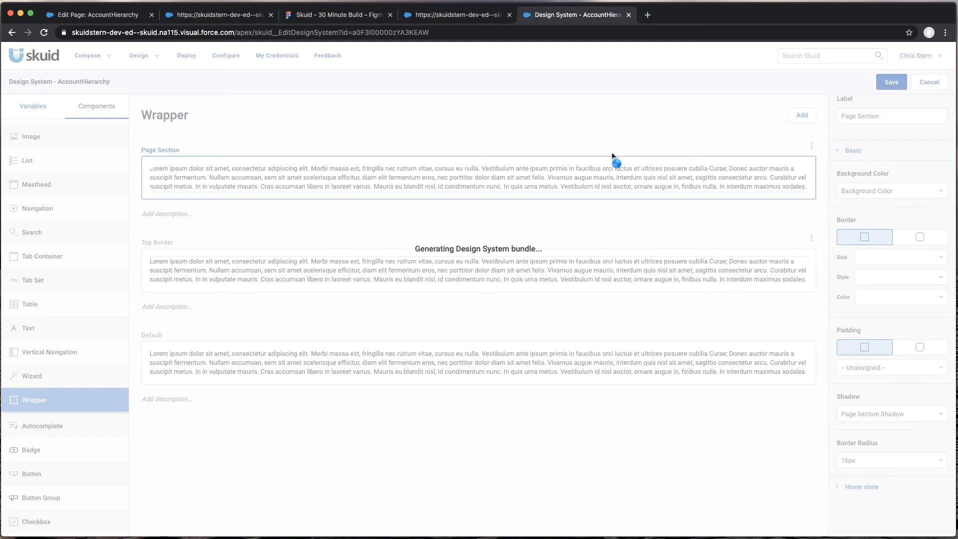
left_click(23, 106)
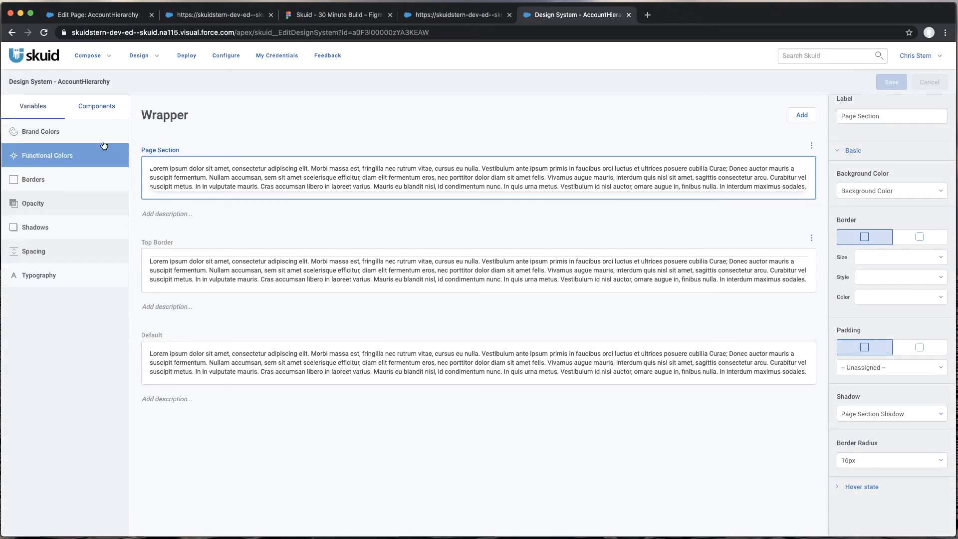
left_click(85, 131)
scroll(416, 233, "down", 5)
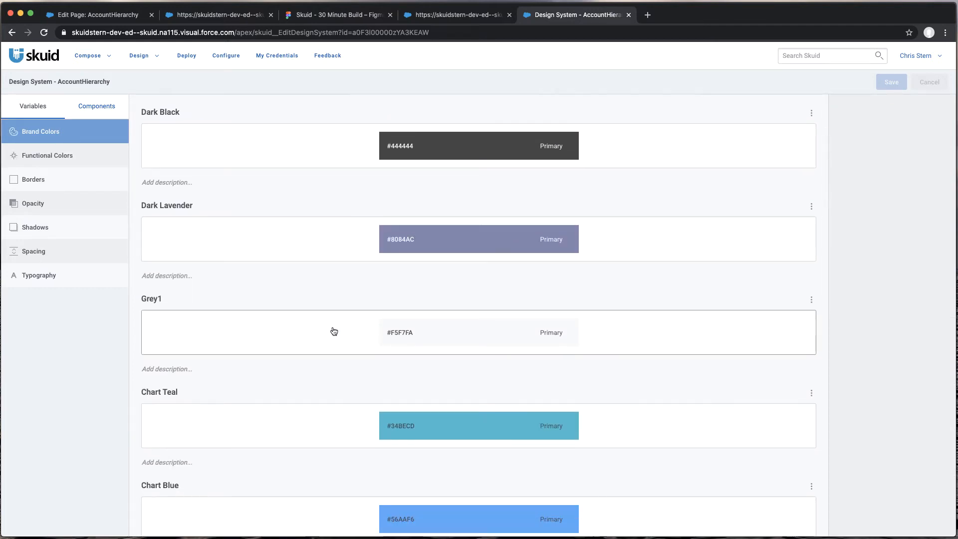
scroll(331, 332, "up", 5)
Step: Return to the Wrapper component's styles and add a new variant labelled "KPI Tile"
left_click(97, 109)
scroll(75, 364, "down", 6)
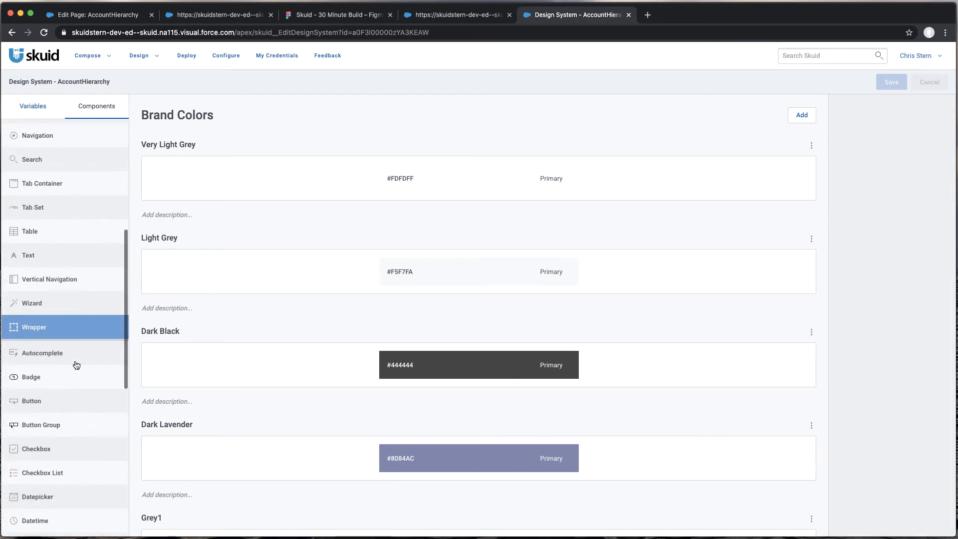
left_click(52, 333)
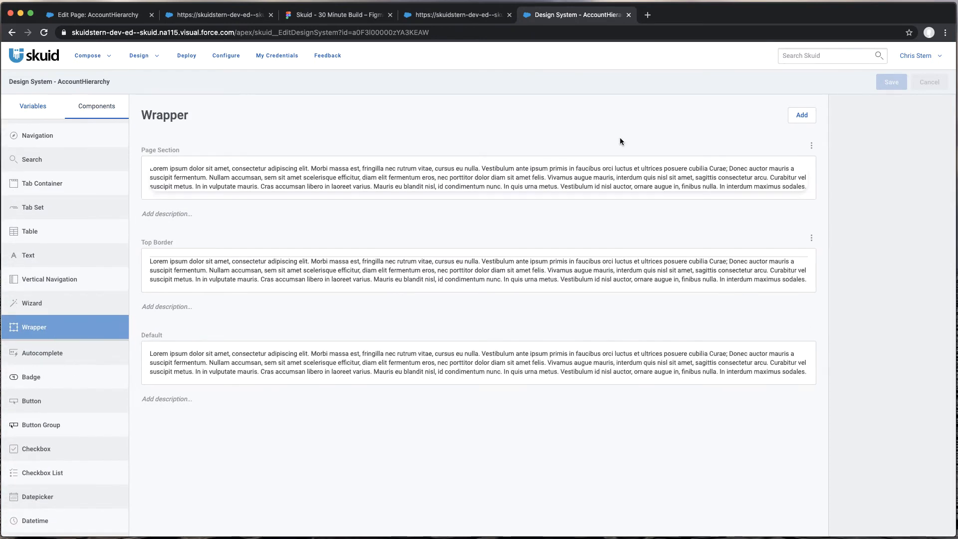
left_click(802, 115)
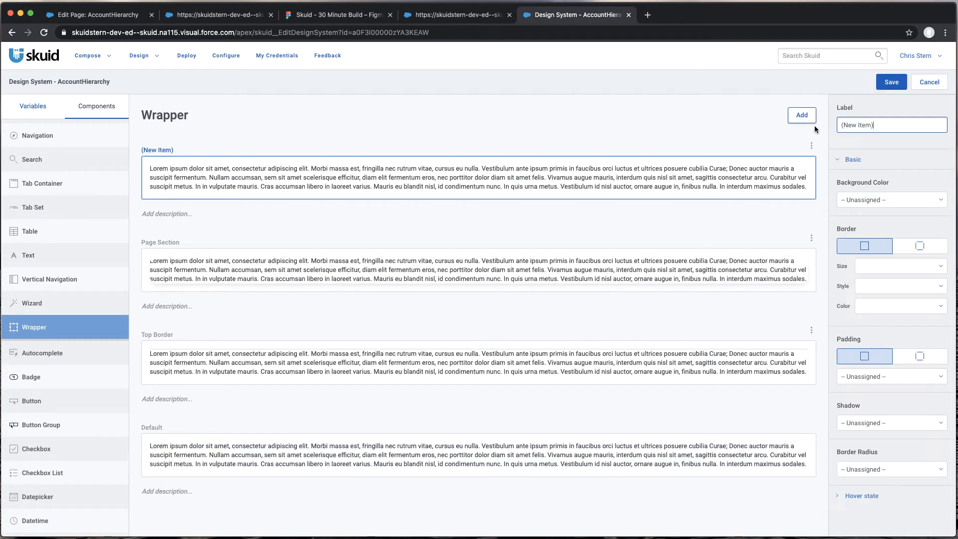
triple_click(906, 125)
type("KPI Tile")
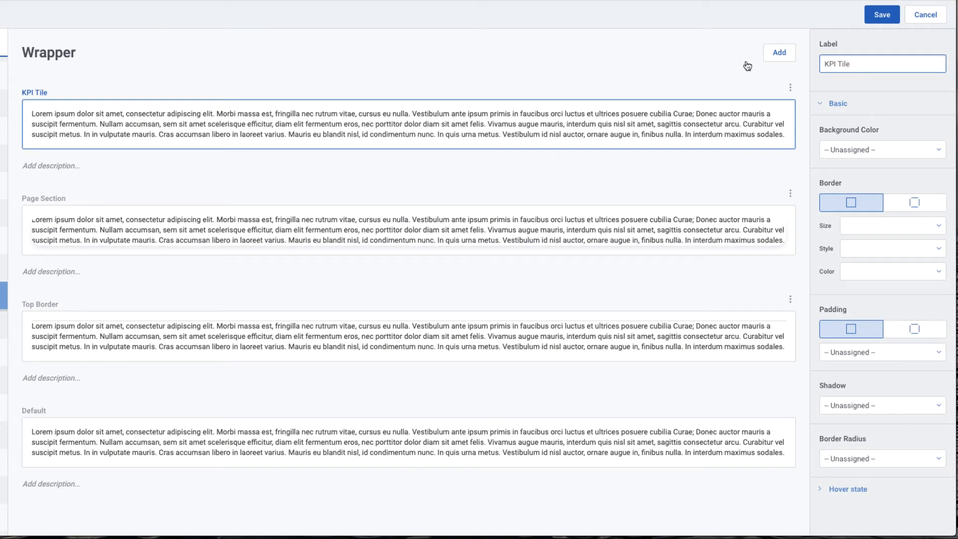
Step: Set the KPI Tile variant's background color to Grey1
left_click(910, 151)
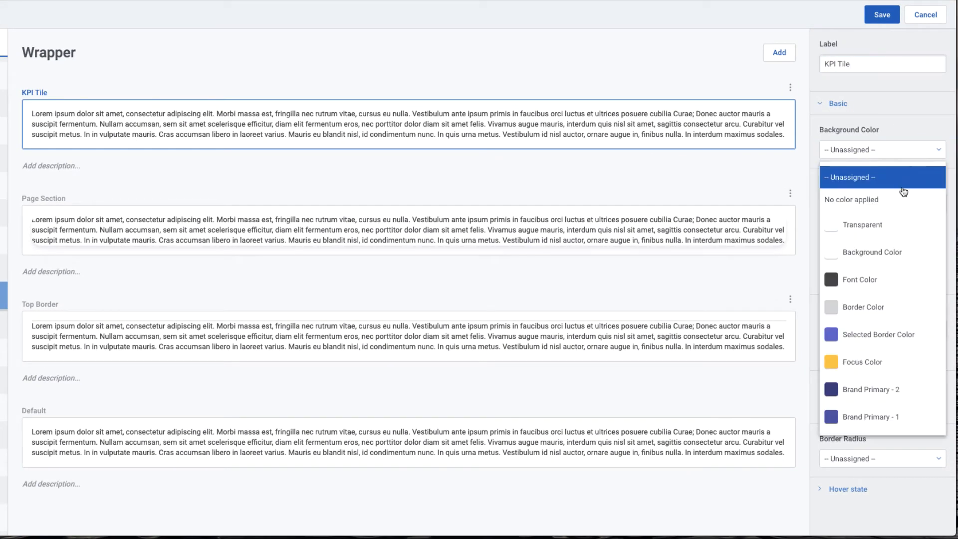
scroll(873, 313, "down", 6)
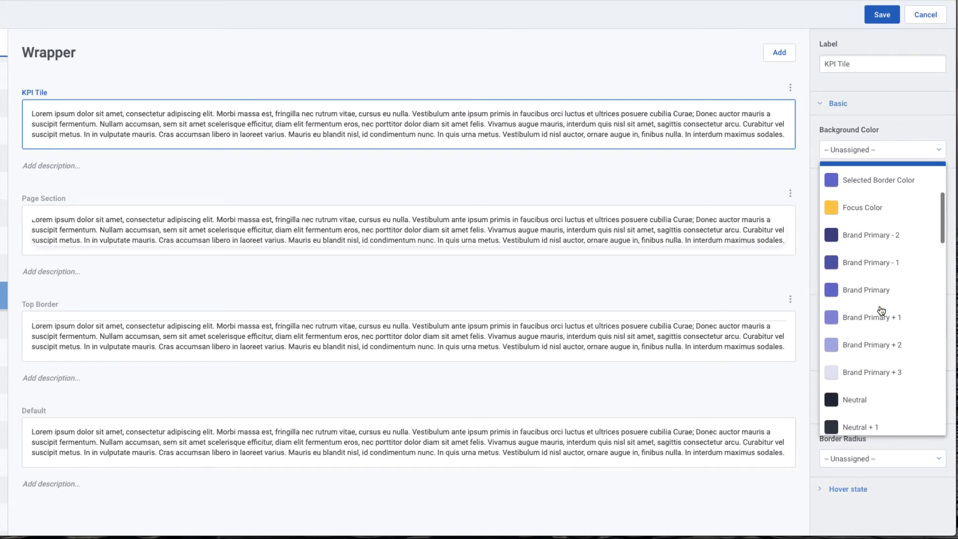
scroll(881, 309, "down", 6)
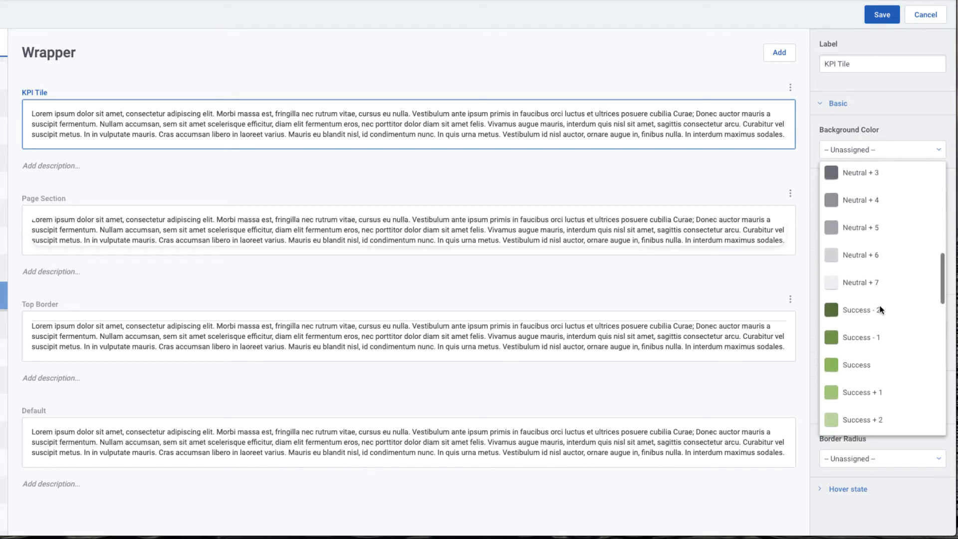
scroll(880, 306, "down", 8)
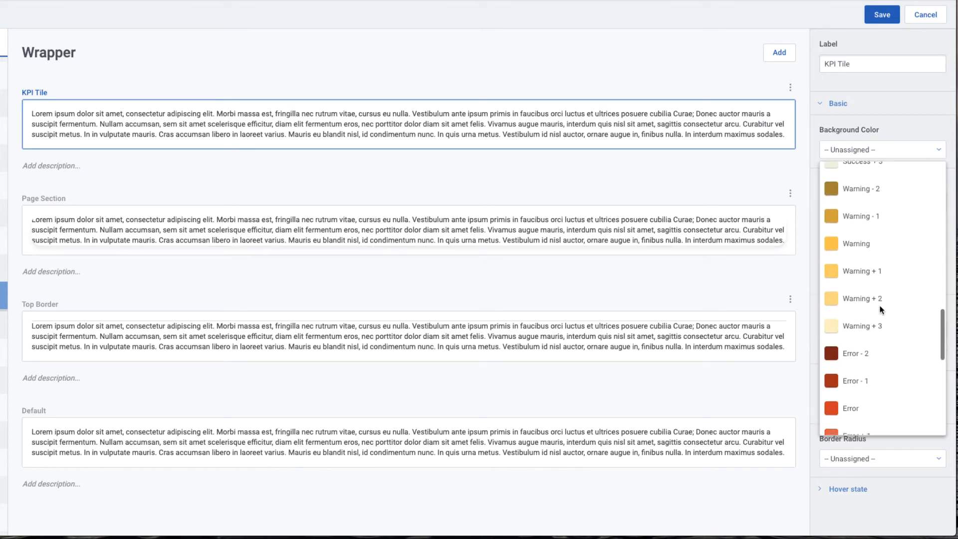
scroll(880, 310, "down", 1)
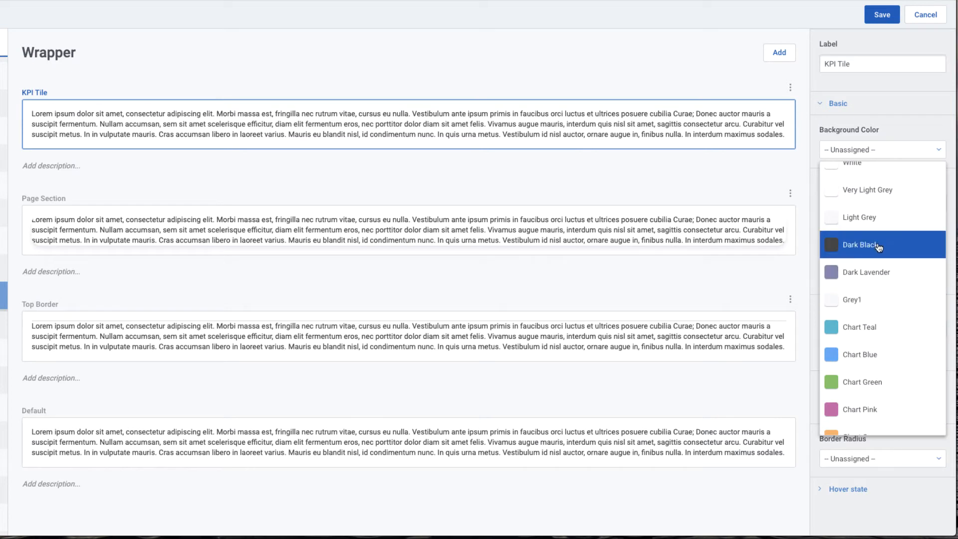
left_click(858, 299)
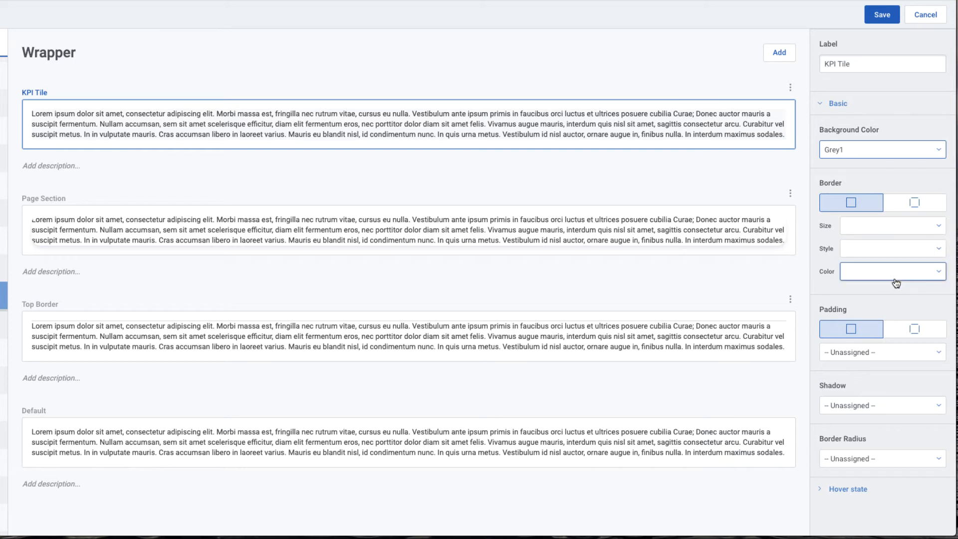
Step: Set the KPI Tile variant's border radius to 8px
scroll(899, 354, "down", 1)
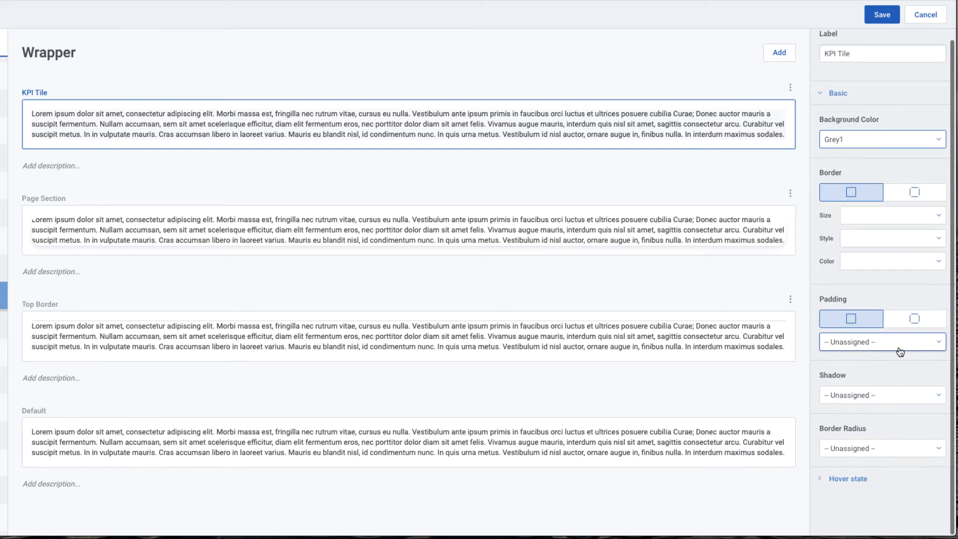
left_click(875, 447)
scroll(855, 509, "down", 5)
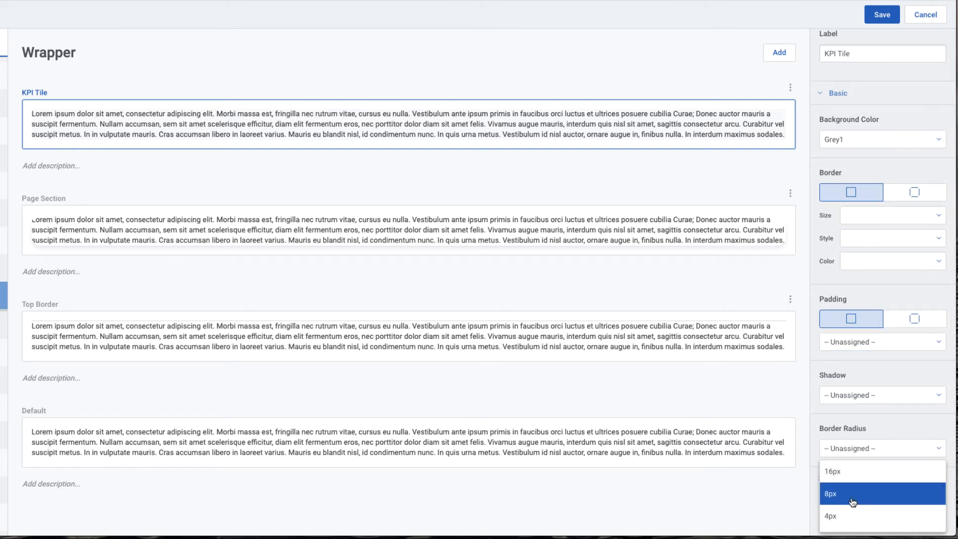
left_click(852, 496)
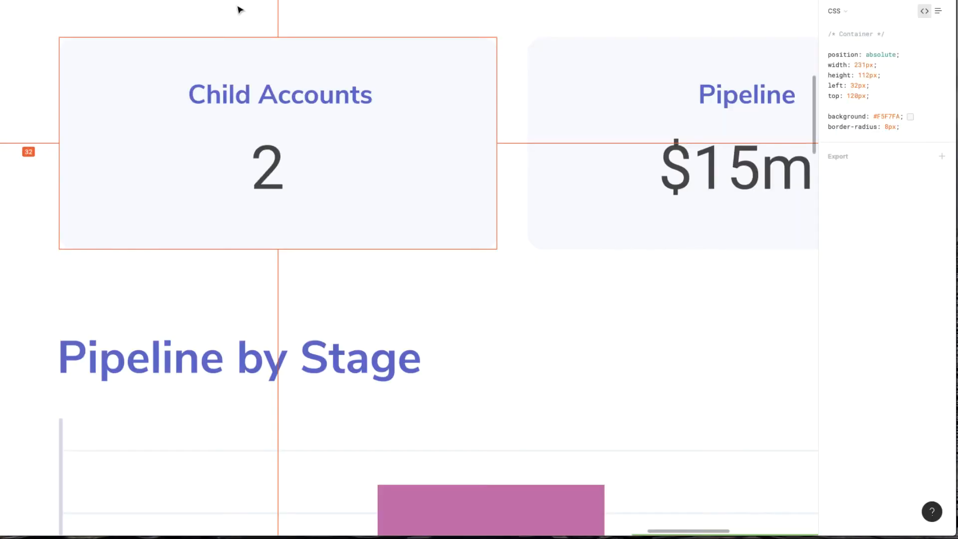
Step: Check the Child Accounts tile in the Figma mockup, set the KPI Tile variant's uniform padding to Increased, and save the design system
left_click(283, 91)
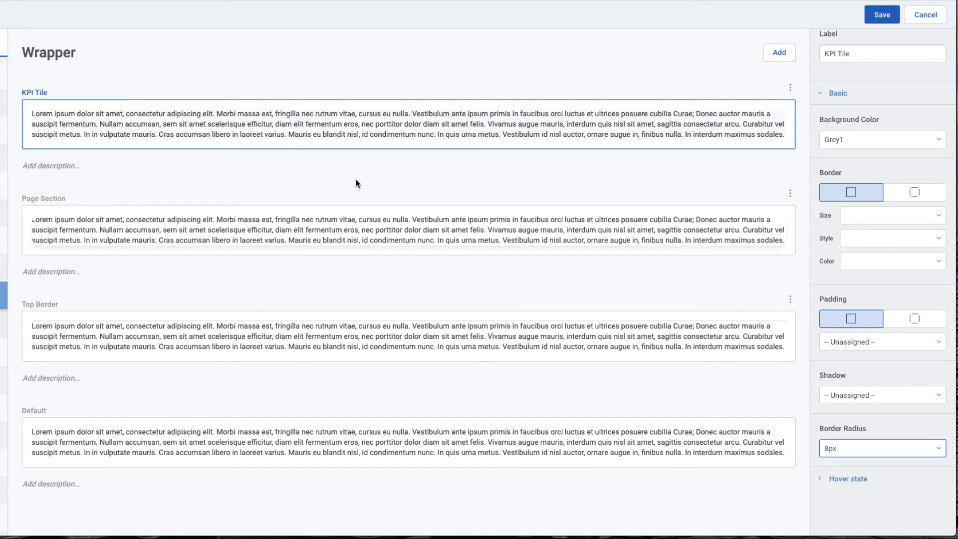
left_click(905, 325)
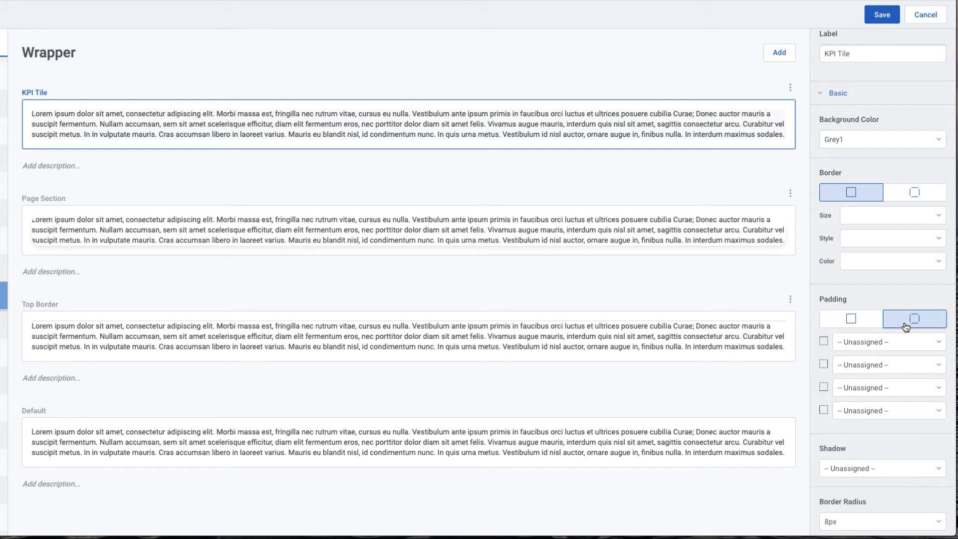
left_click(855, 320)
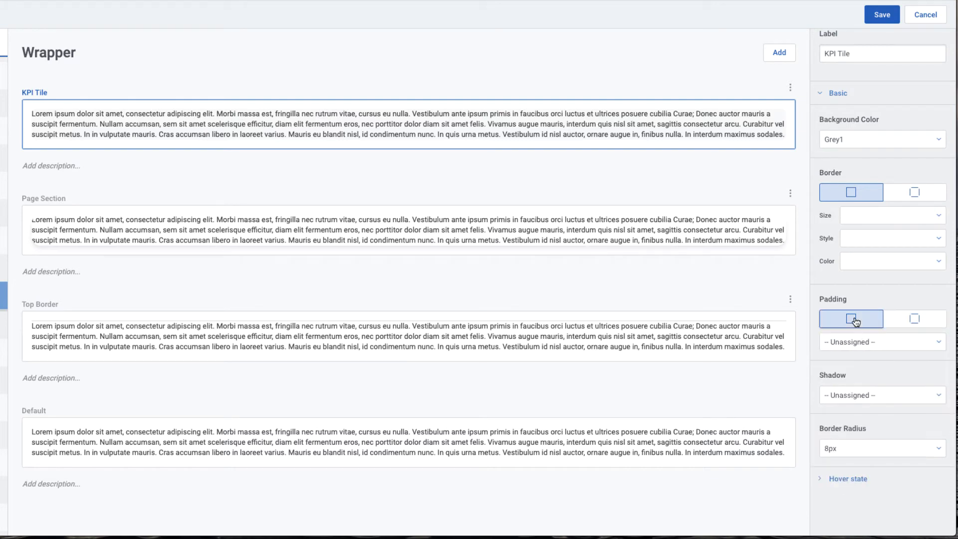
left_click(885, 342)
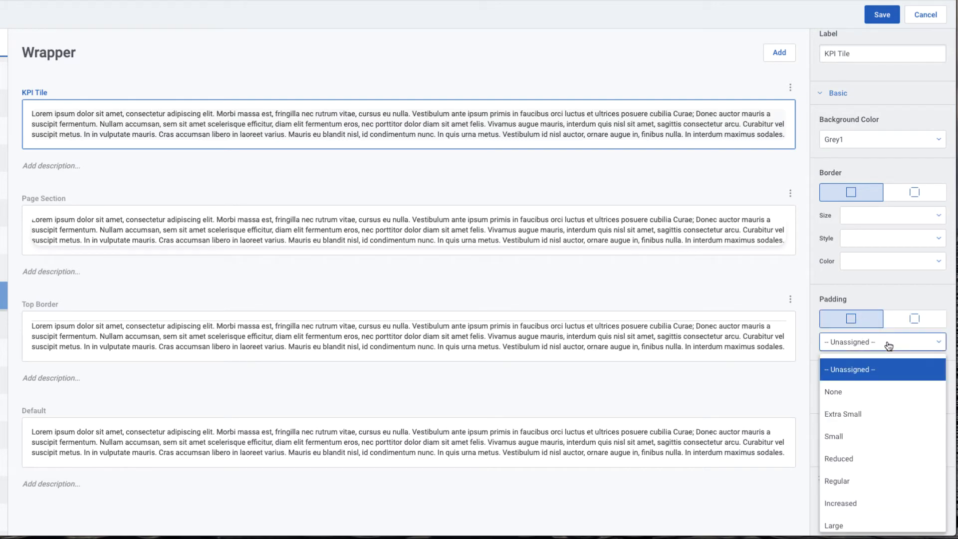
left_click(857, 497)
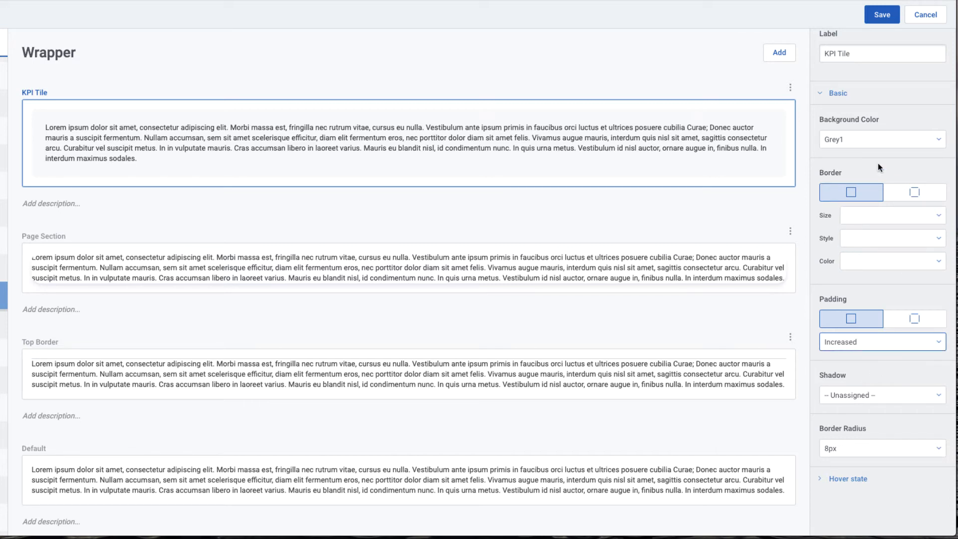
left_click(876, 16)
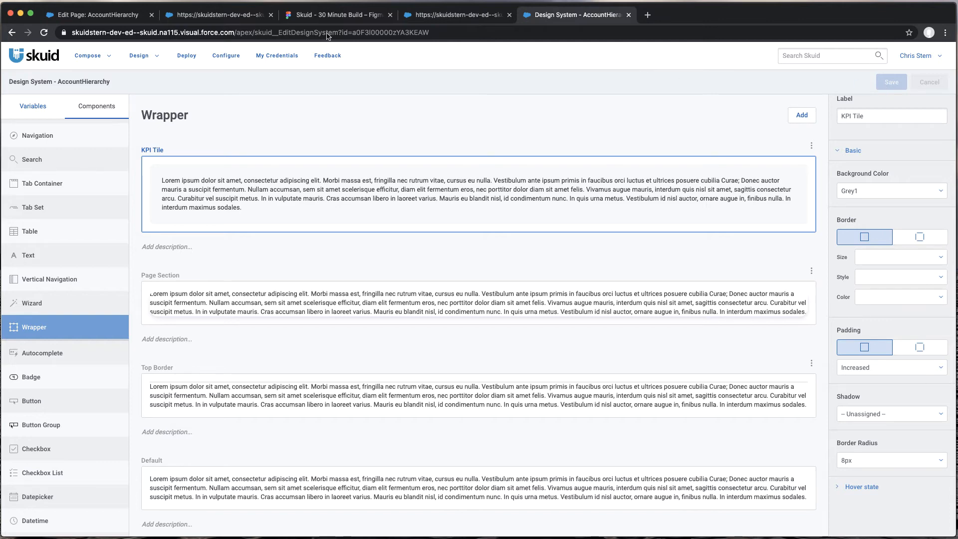
Step: Switch to the Figma mockup and check the background behind the Account Navigator page
left_click(319, 16)
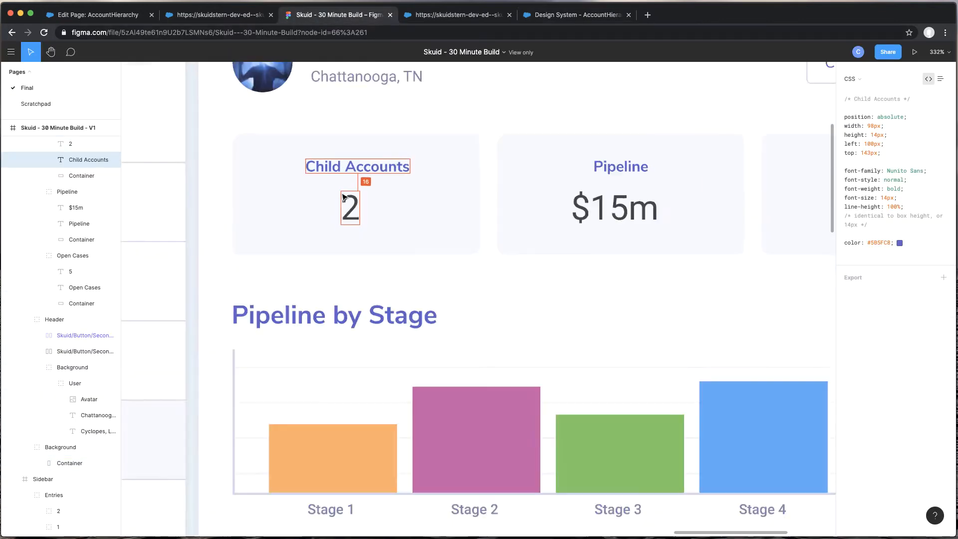
scroll(343, 197, "down", 10)
scroll(343, 196, "up", 4)
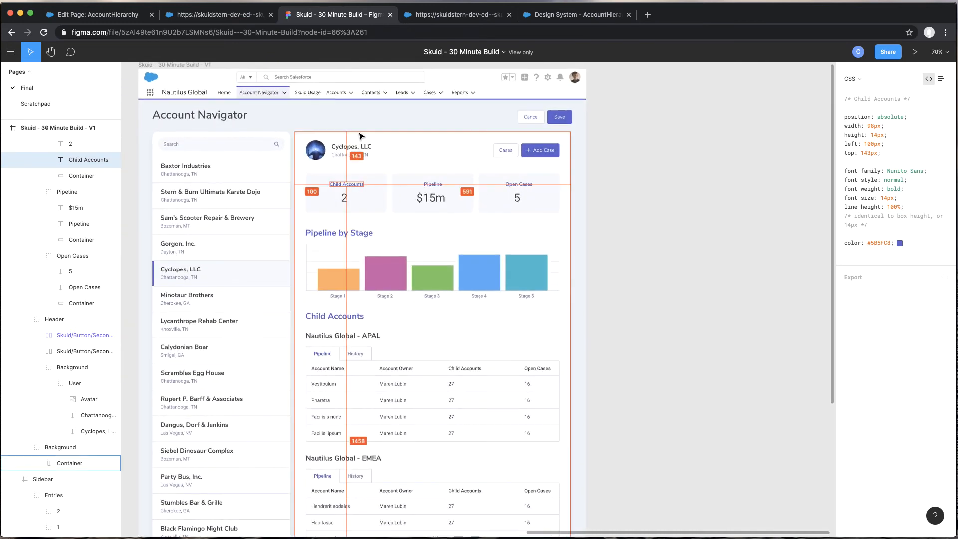
left_click(322, 122)
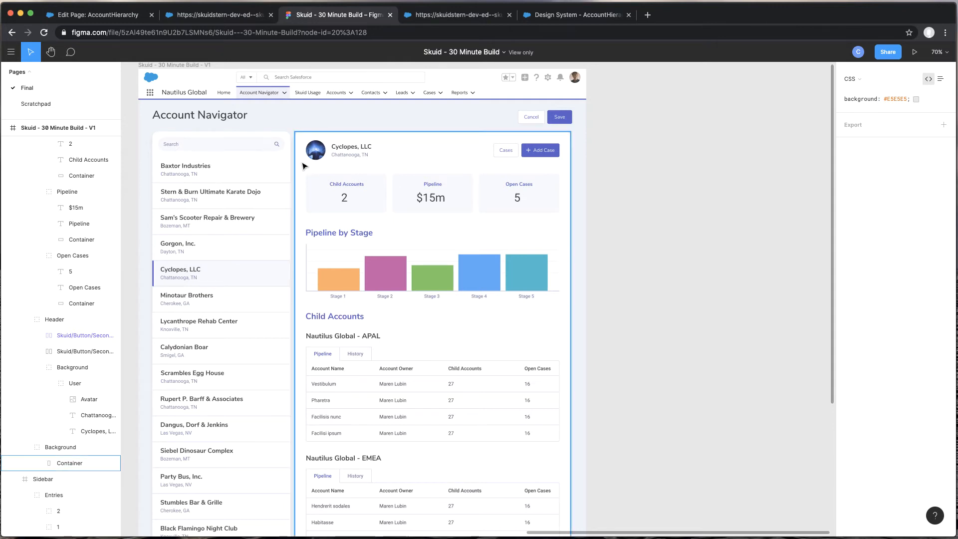
Step: Return to the AccountHierarchy design system and open the Page component's styles
left_click(551, 19)
scroll(55, 357, "down", 8)
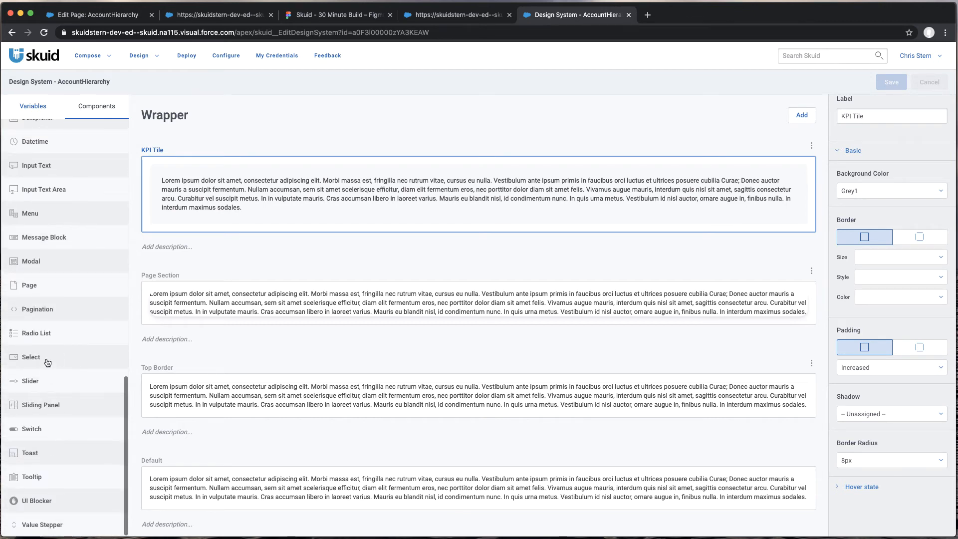
scroll(48, 363, "up", 6)
scroll(48, 363, "up", 5)
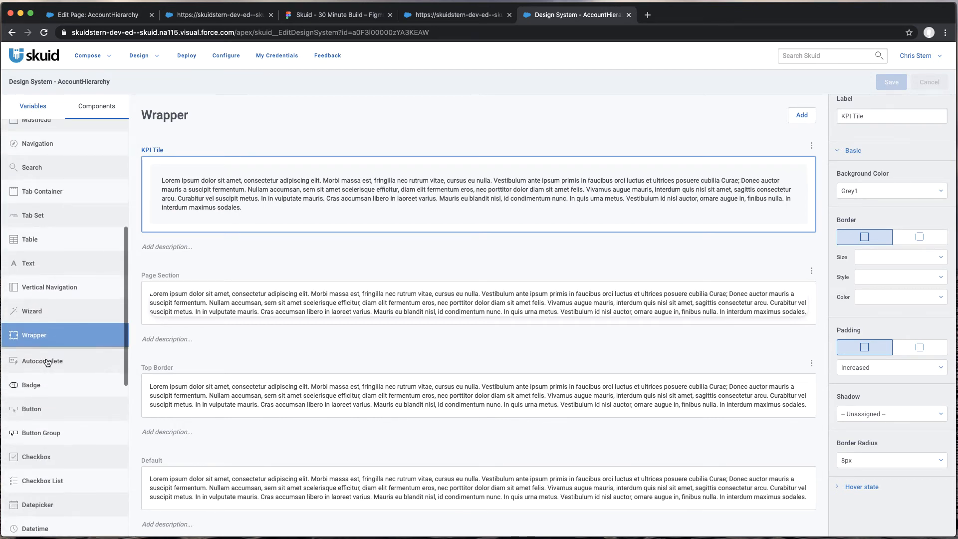
scroll(47, 362, "down", 8)
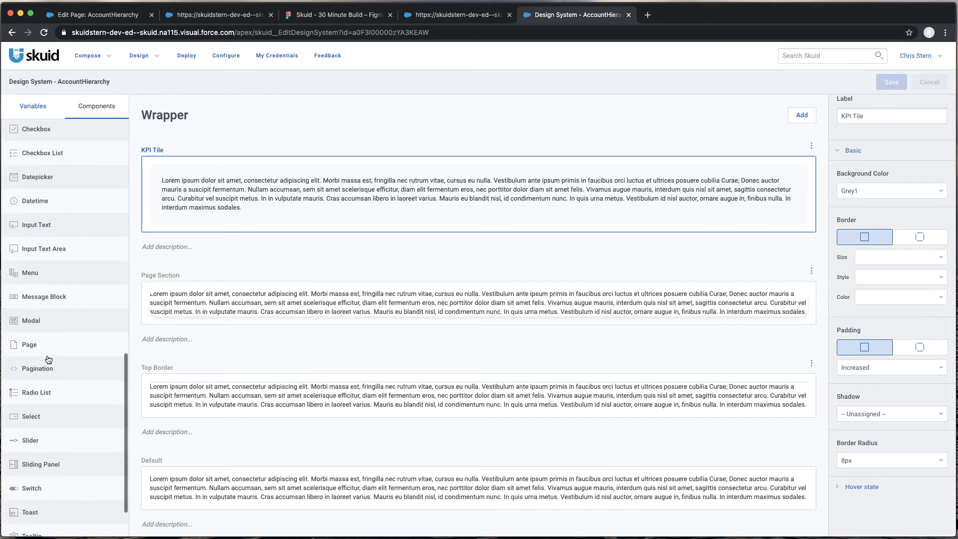
left_click(49, 347)
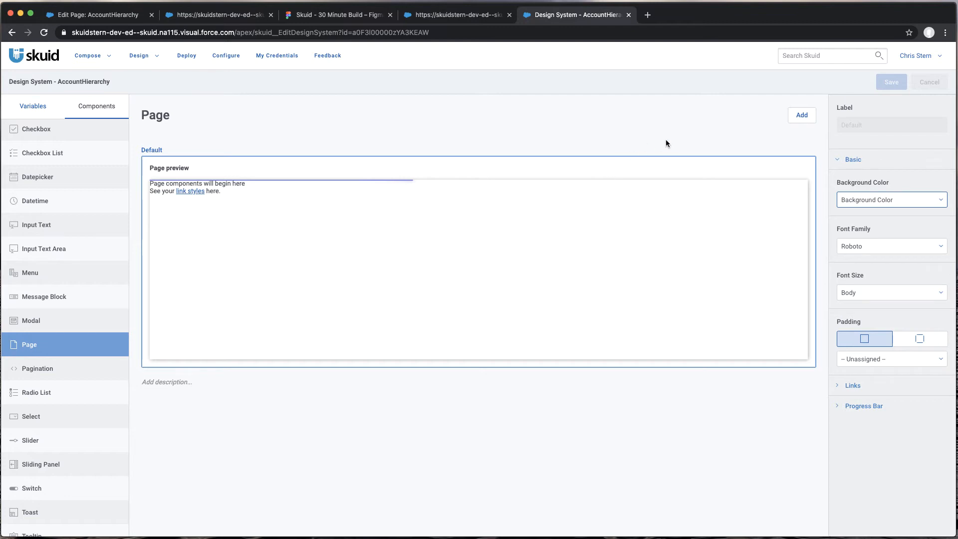
Step: Inspect the background area of the finished Skuid_AccountHierarchy page with the browser's developer tools, then close them
left_click(353, 15)
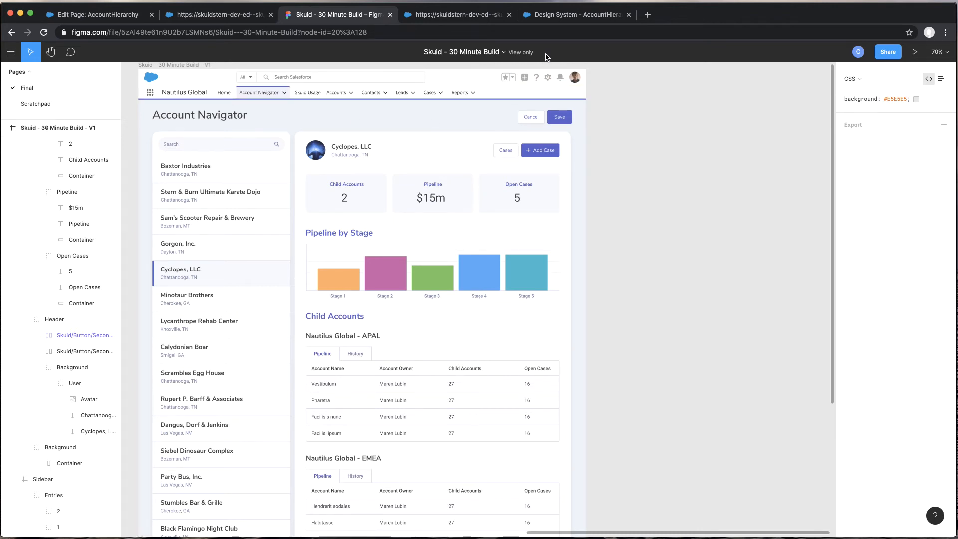
left_click(455, 16)
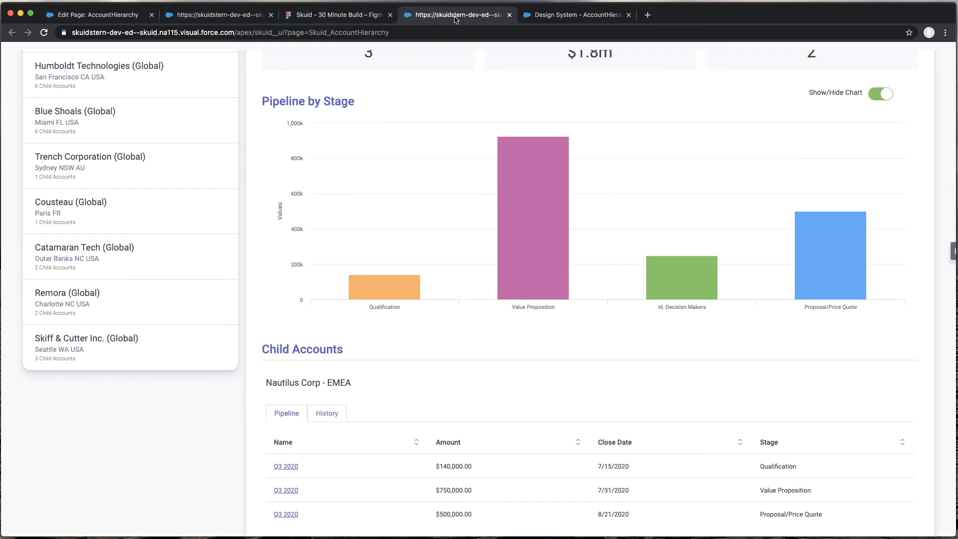
right_click(163, 457)
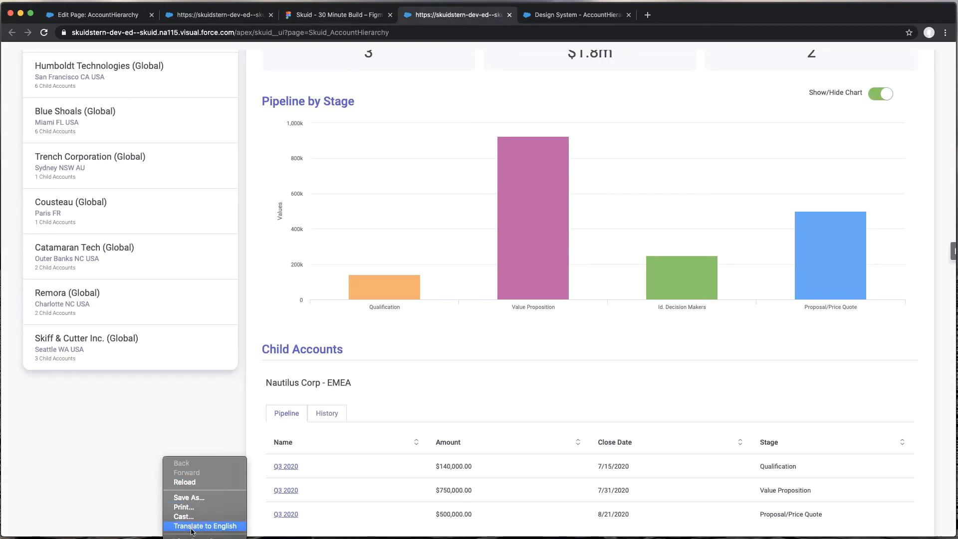
left_click(287, 437)
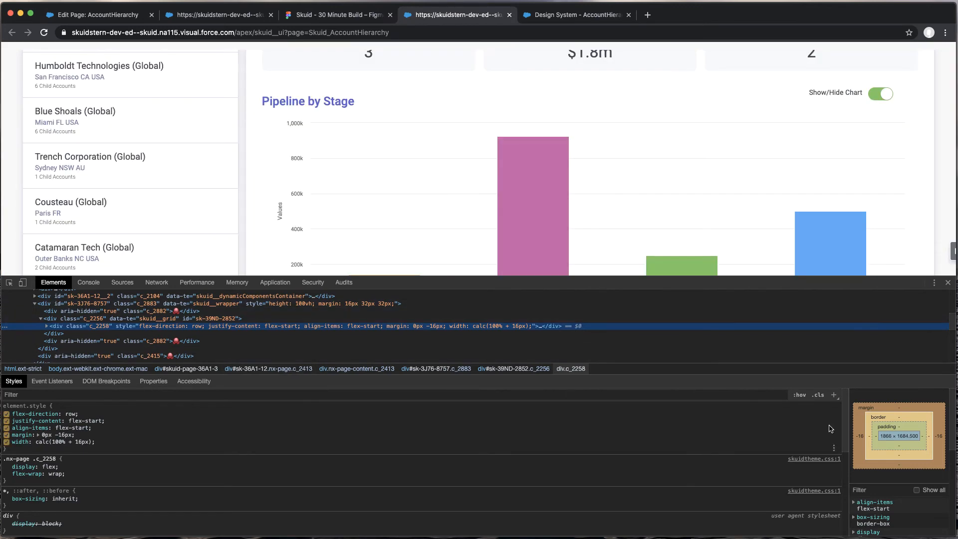
scroll(886, 504, "down", 5)
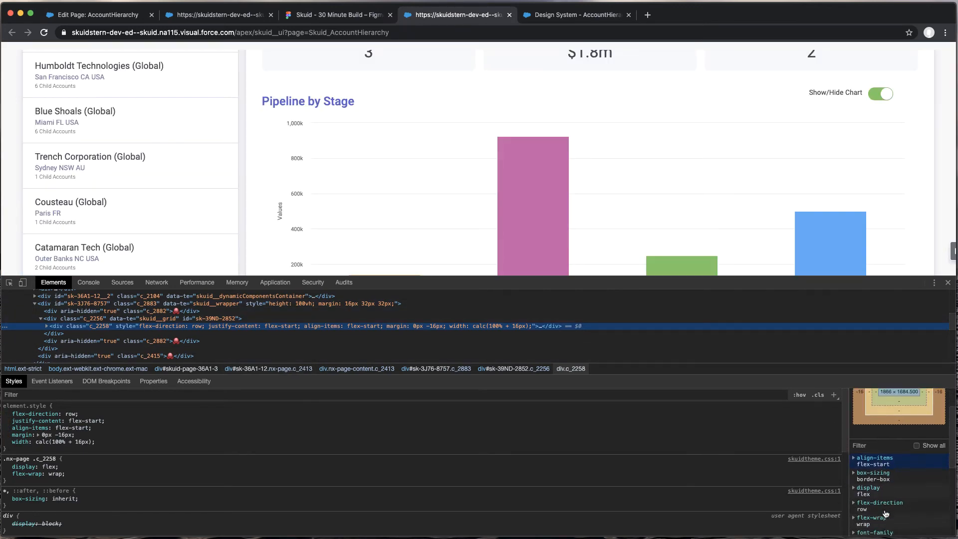
scroll(886, 513, "down", 4)
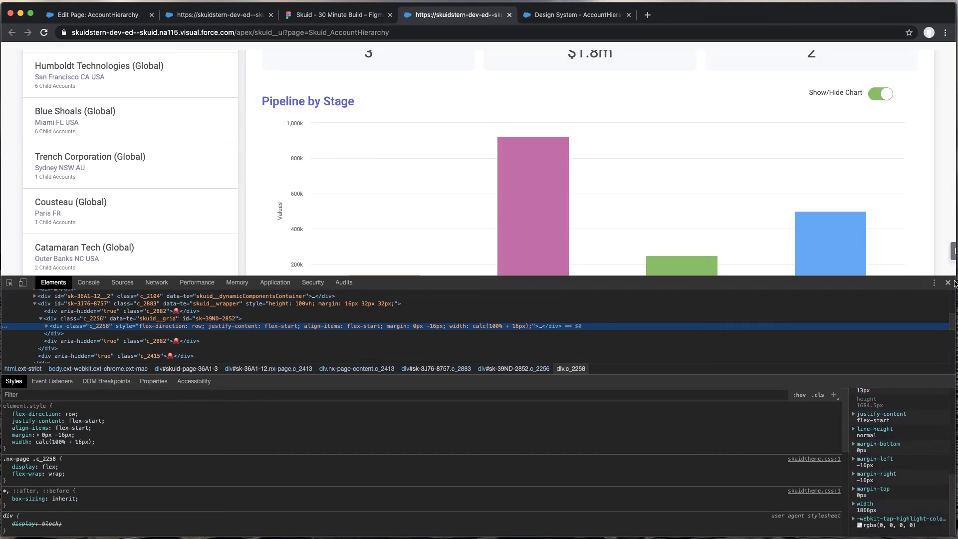
left_click(948, 282)
scroll(209, 306, "up", 3)
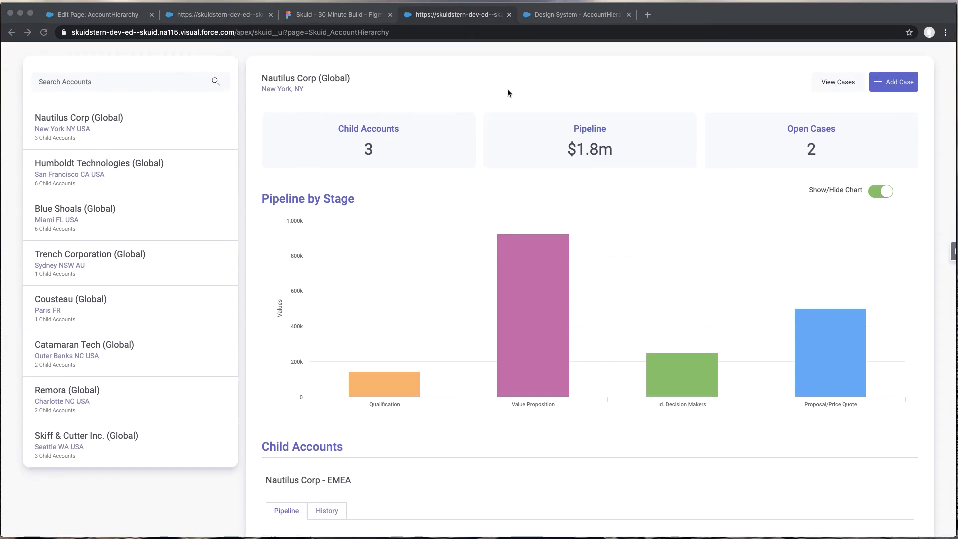
Step: Add a brand color labelled "Page Background" to the design system's variables
left_click(566, 17)
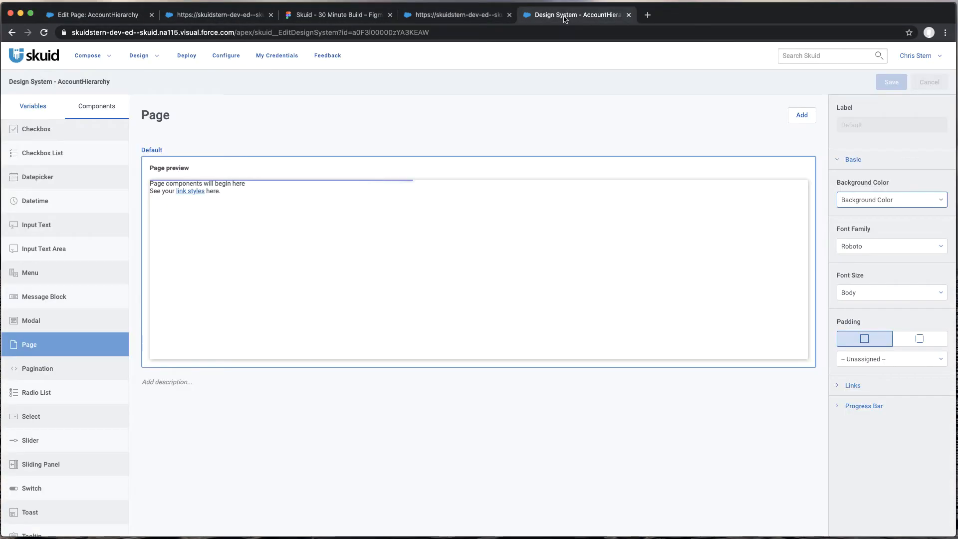
left_click(31, 107)
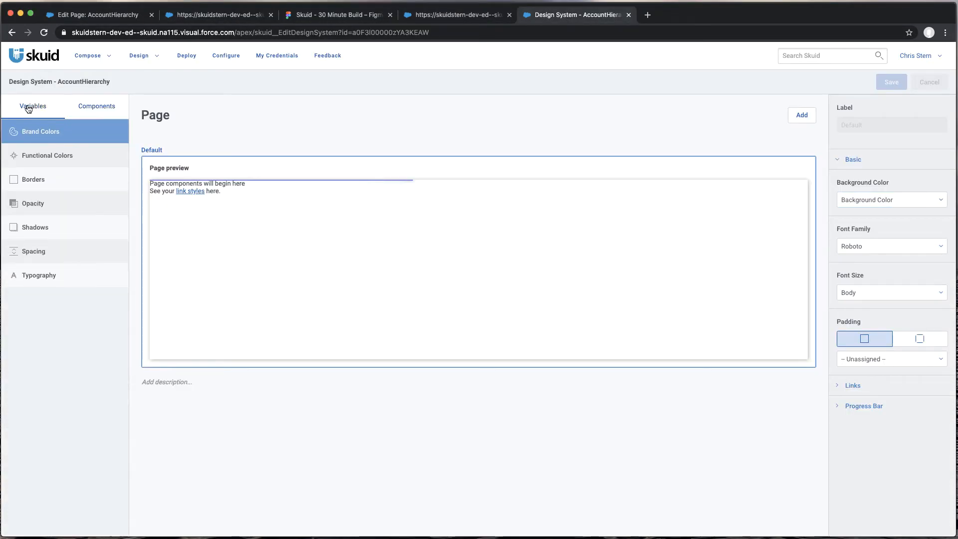
left_click(801, 115)
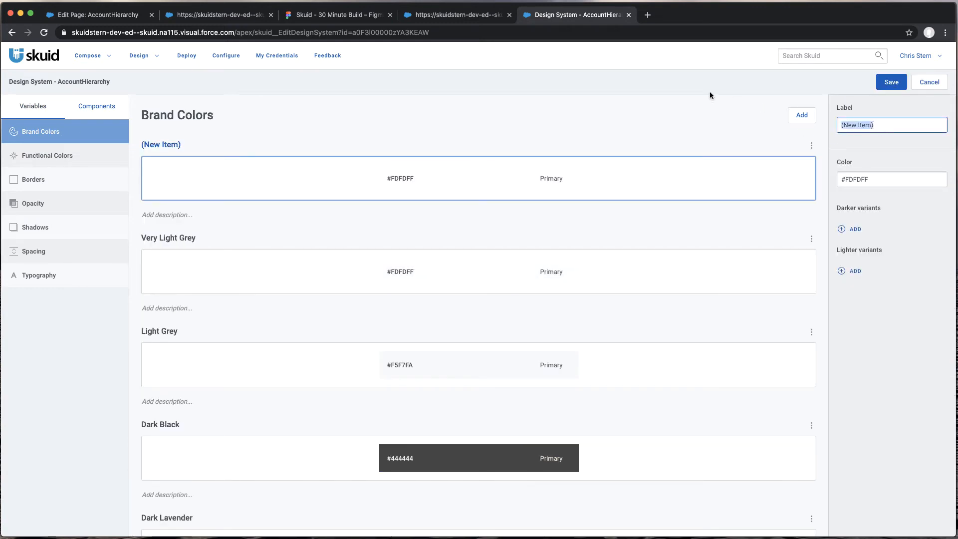
type("Page BAckgr")
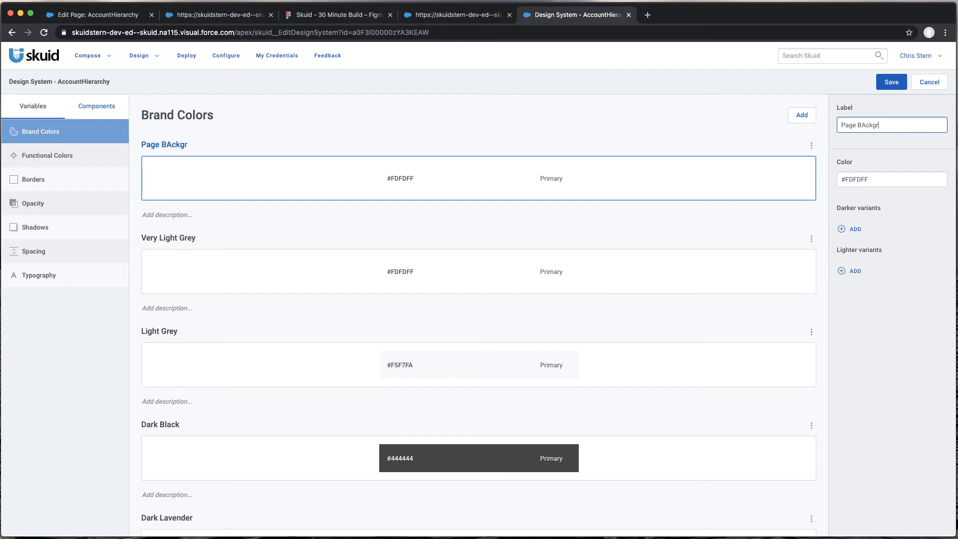
key("BackSpace")
key("BackSpace")
key("BackSpace")
key("BackSpace")
type("ckground")
key("Tab")
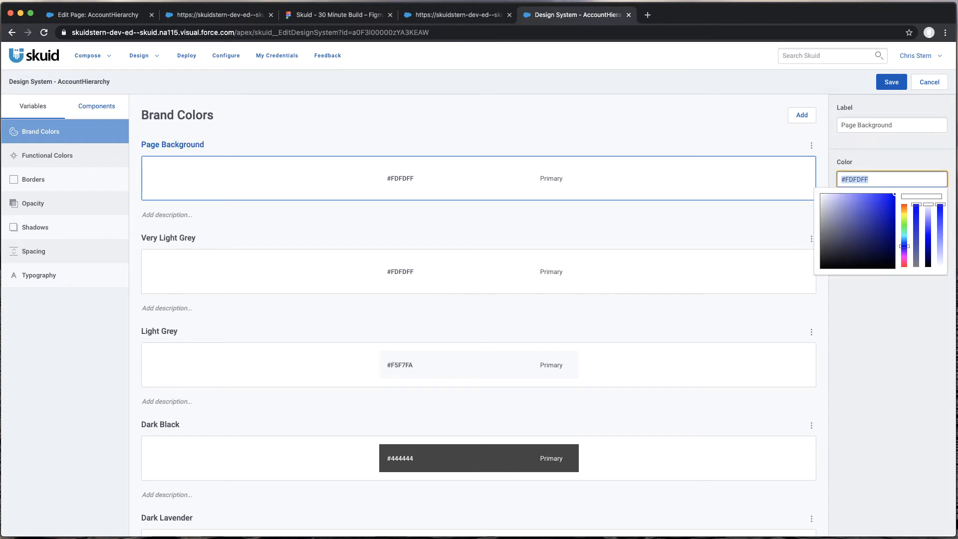
Step: Set the Page Background brand color to #F6F6F6 and save the design system
type("F6F6F6")
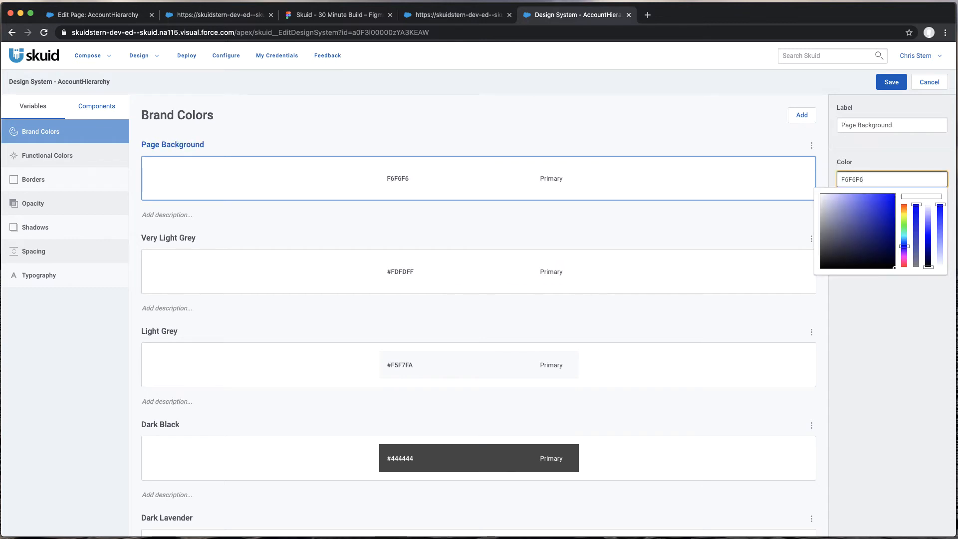
left_click(840, 179)
type("#")
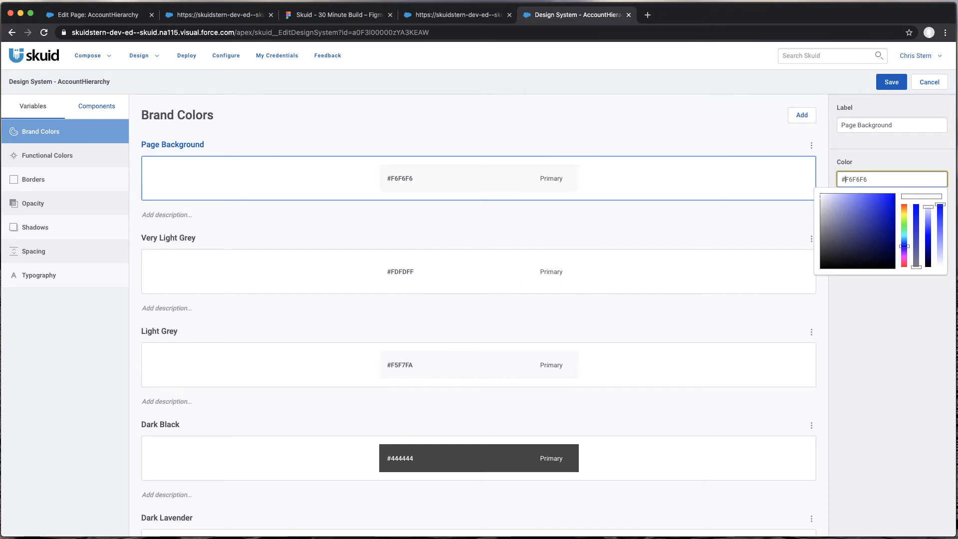
left_click(873, 347)
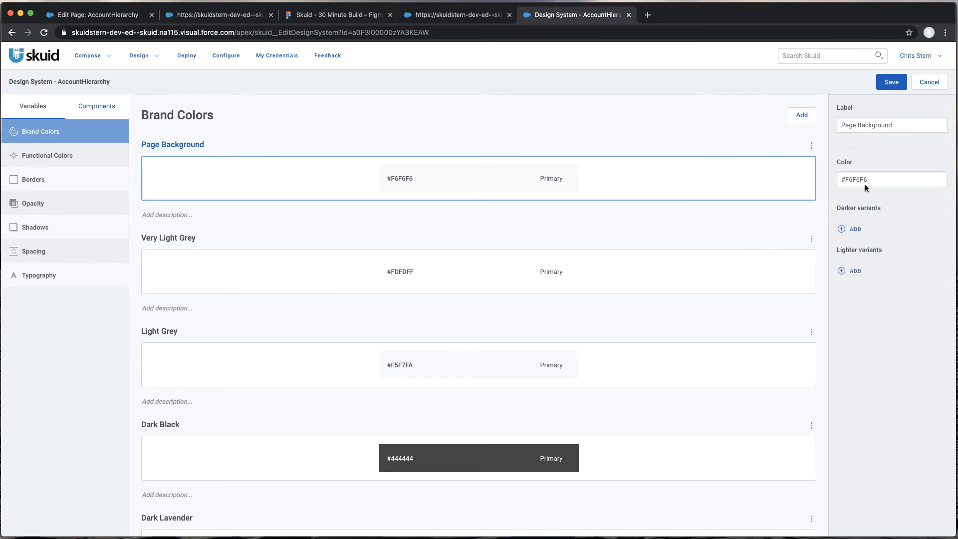
left_click(892, 83)
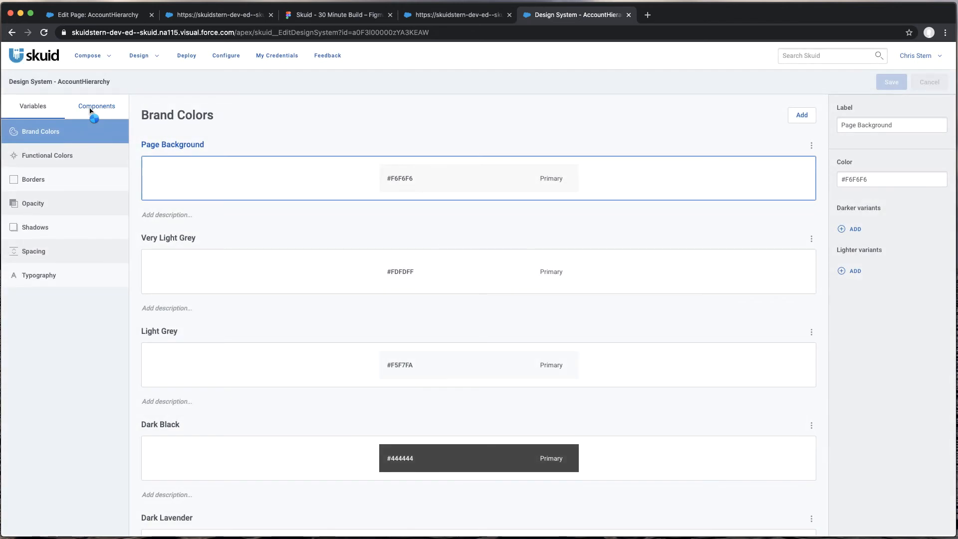
Step: Go back to the Page component's styles in the design system
left_click(94, 110)
scroll(92, 120, "down", 10)
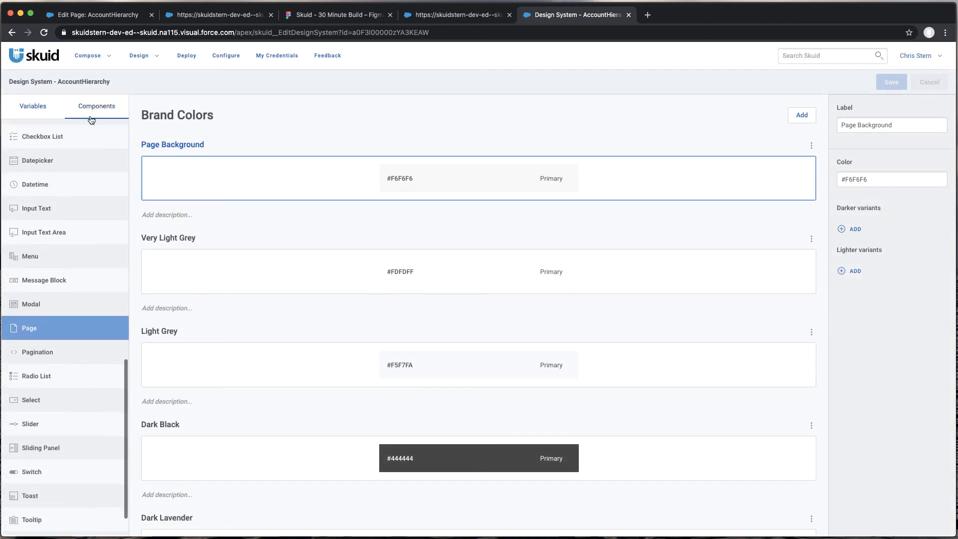
left_click(65, 330)
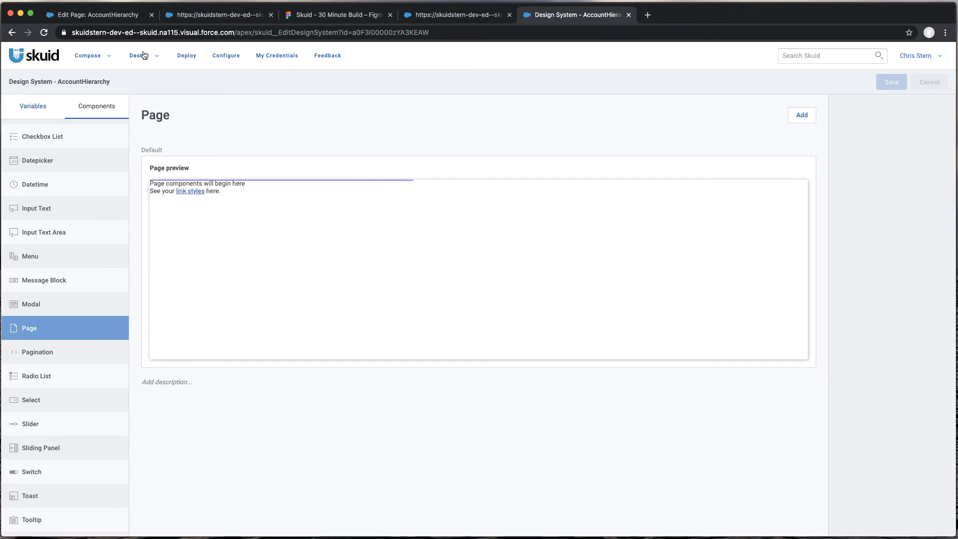
Step: Try the Color background type in the AccountHierarchy page's style properties in the page composer, and restore it to Default
left_click(90, 15)
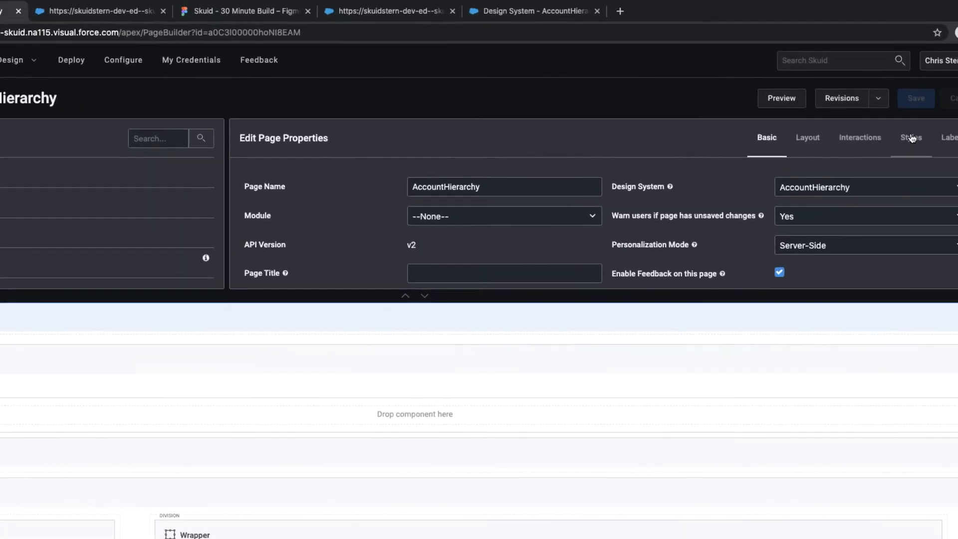
left_click(913, 138)
left_click(244, 220)
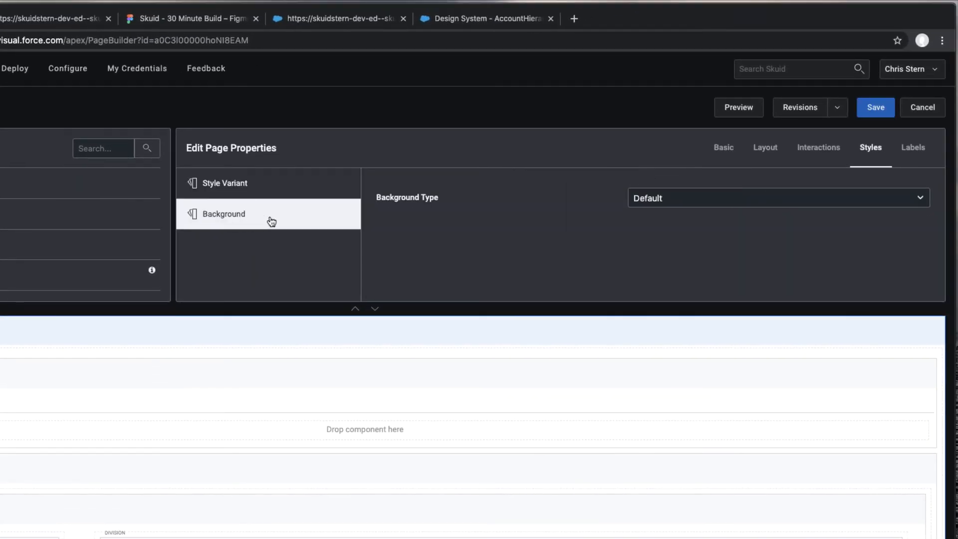
left_click(665, 192)
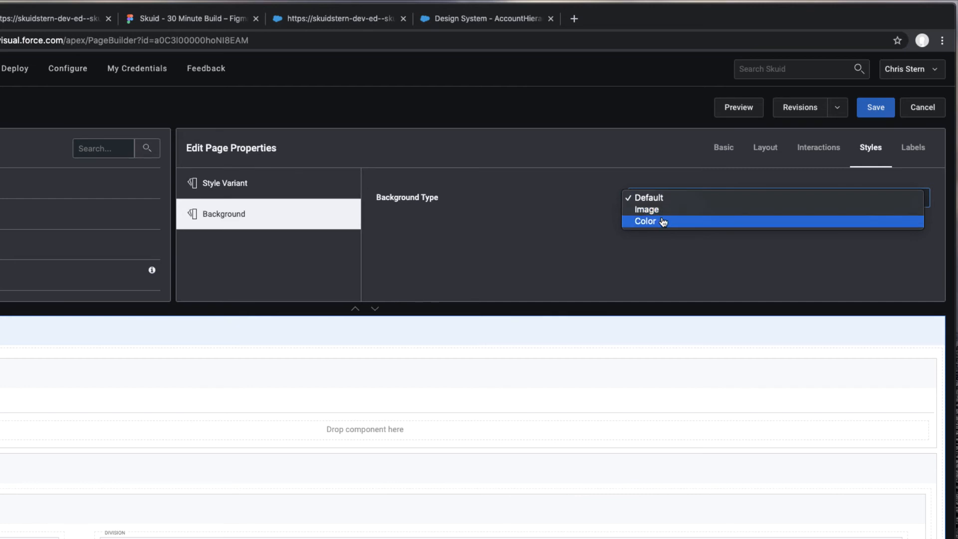
left_click(663, 220)
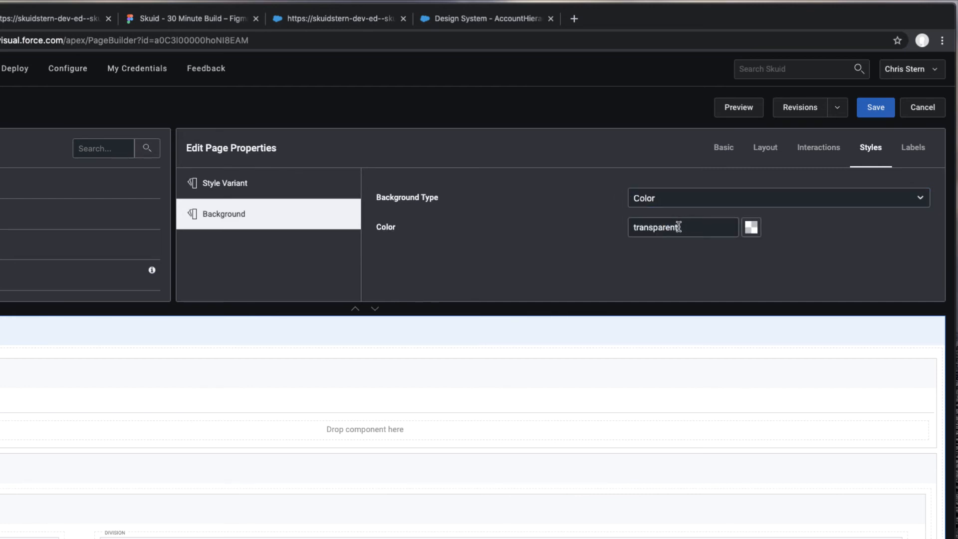
left_click(683, 198)
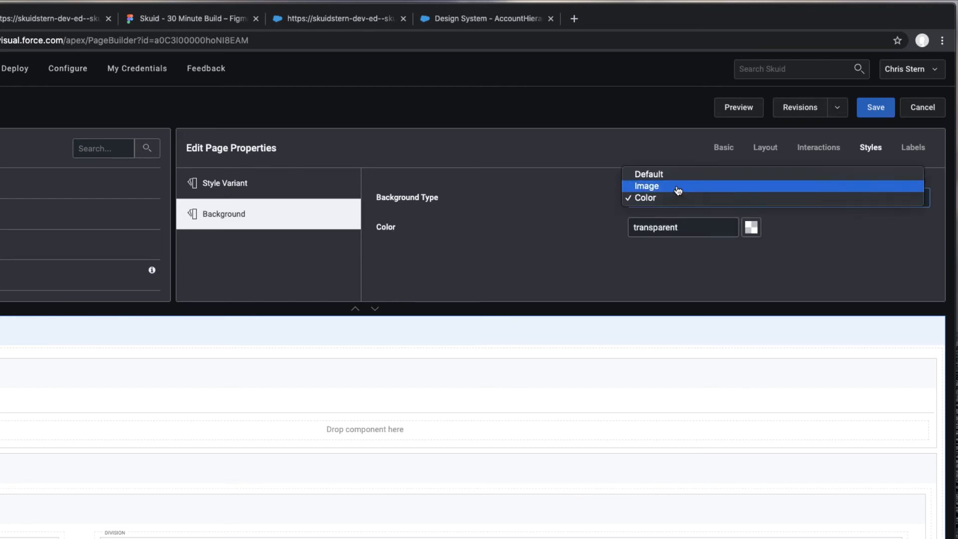
left_click(672, 176)
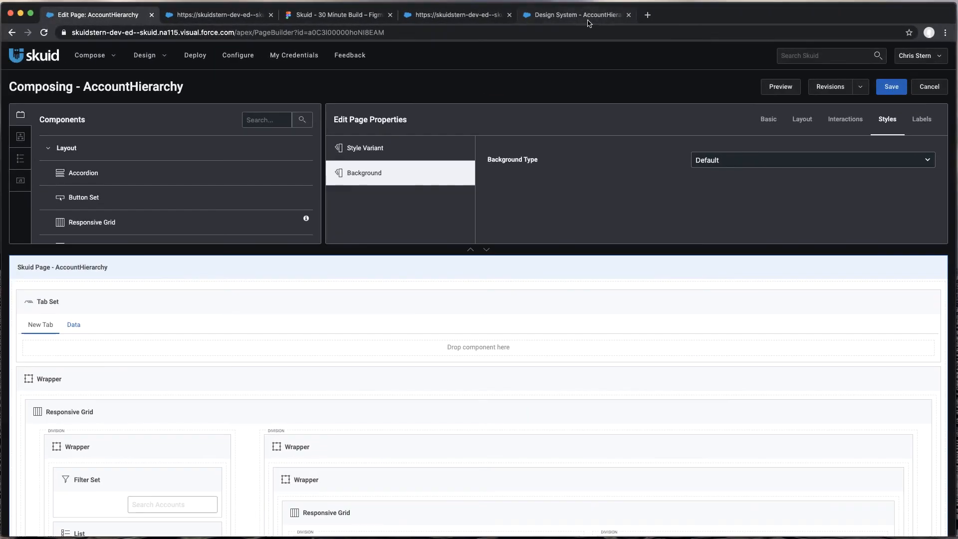
Step: Set the background color of the Page component's Default style to Page Background in the design system and save it
left_click(587, 19)
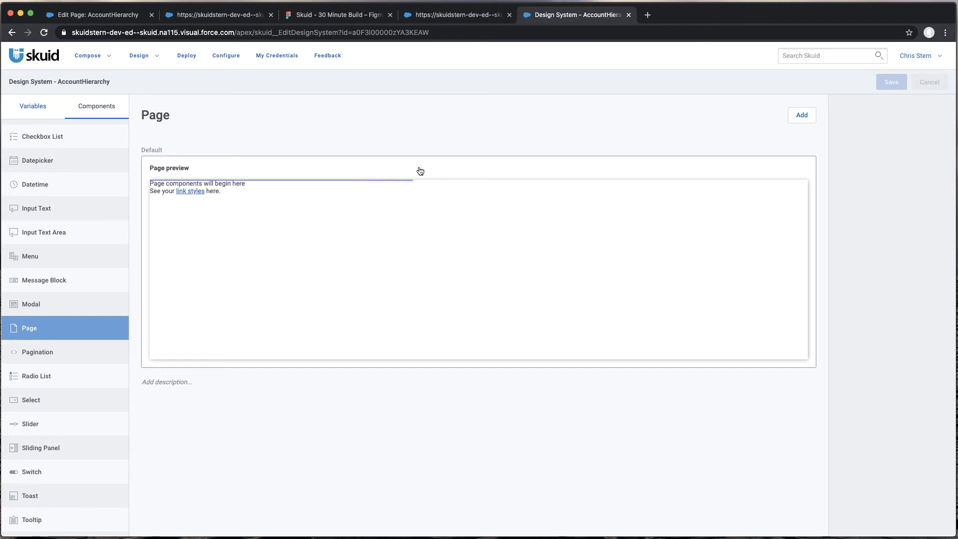
left_click(95, 15)
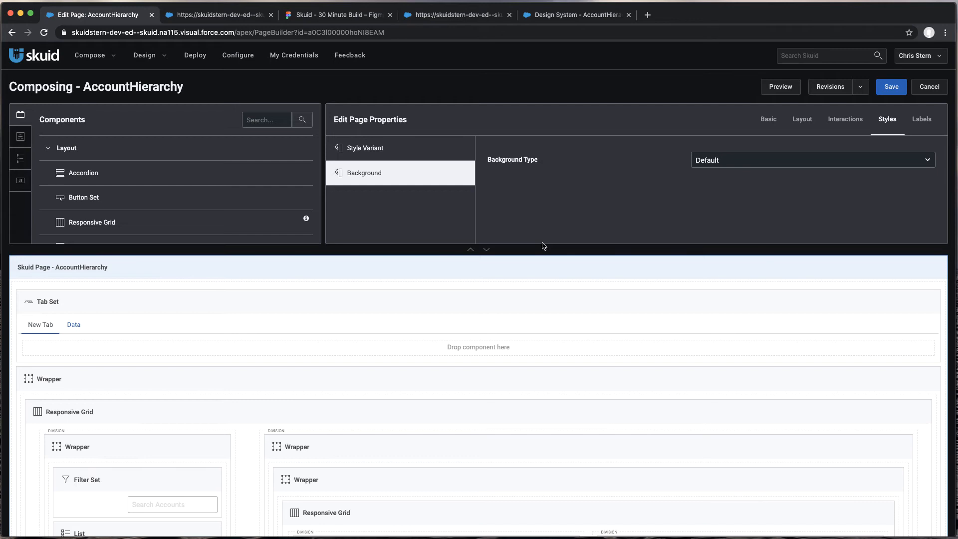
left_click(553, 16)
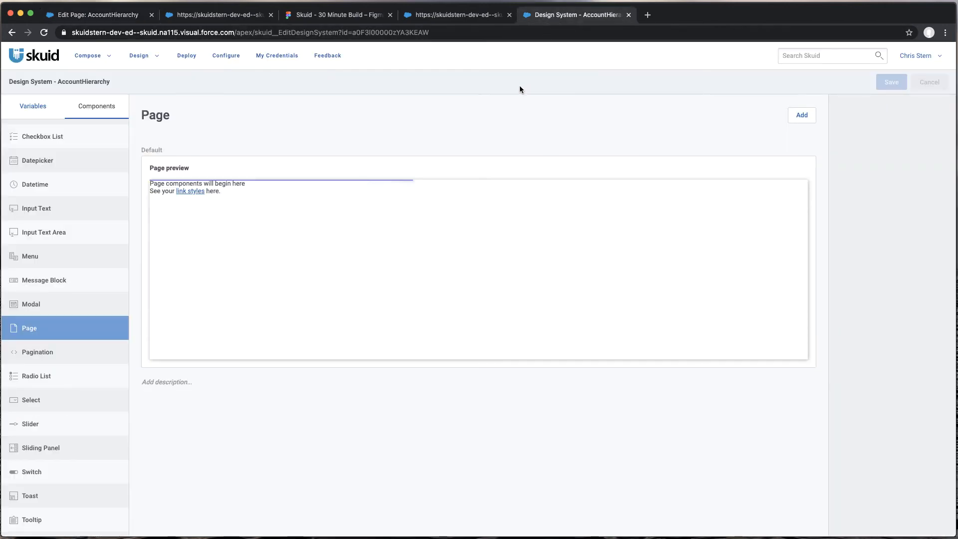
left_click(505, 167)
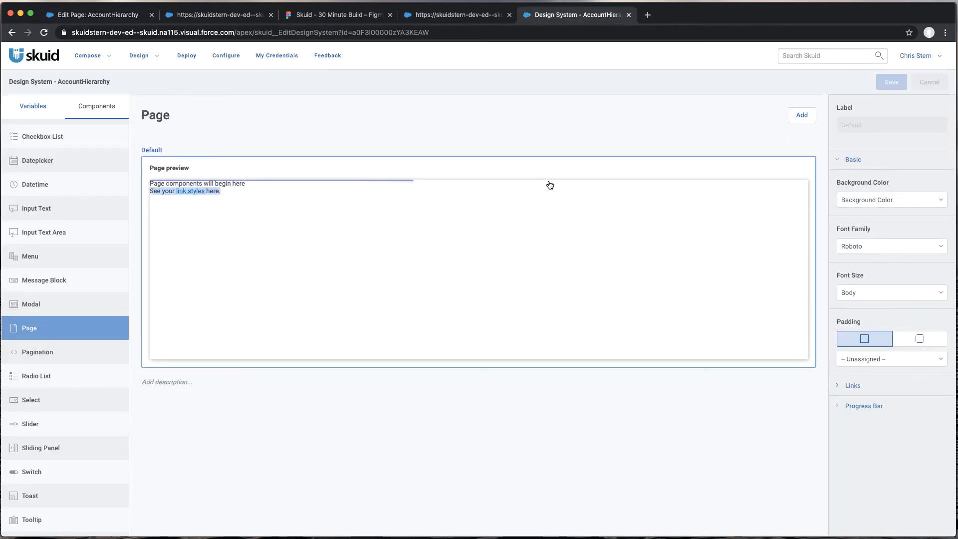
triple_click(674, 192)
left_click(839, 197)
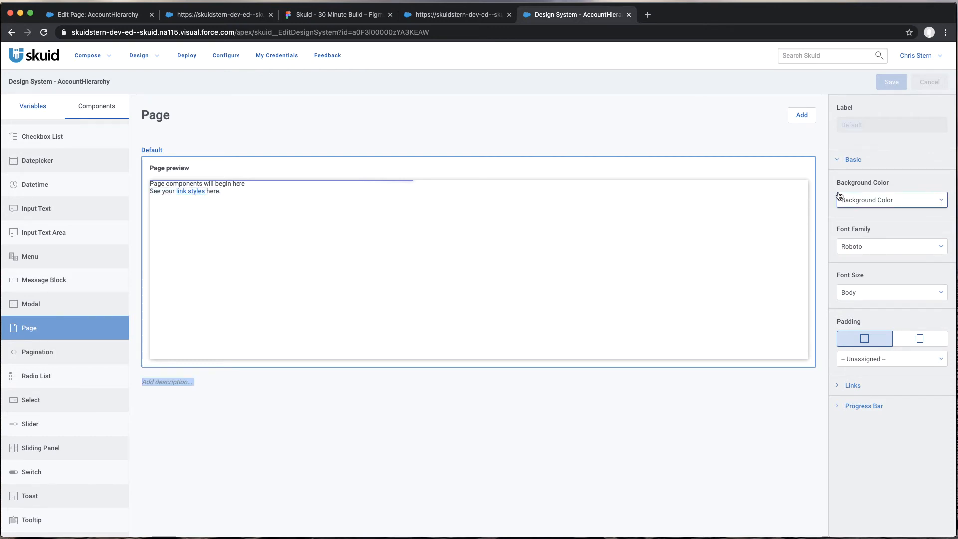
left_click(853, 200)
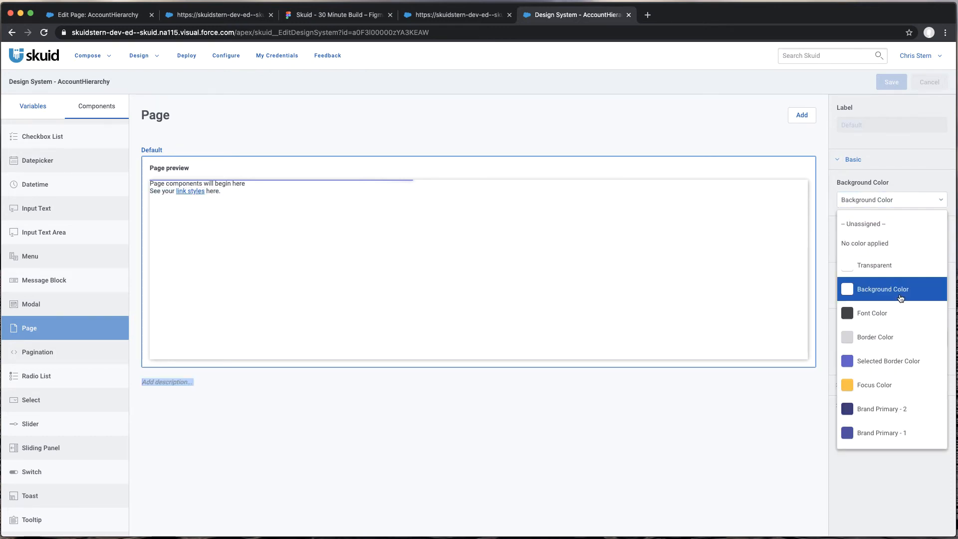
scroll(900, 295, "down", 10)
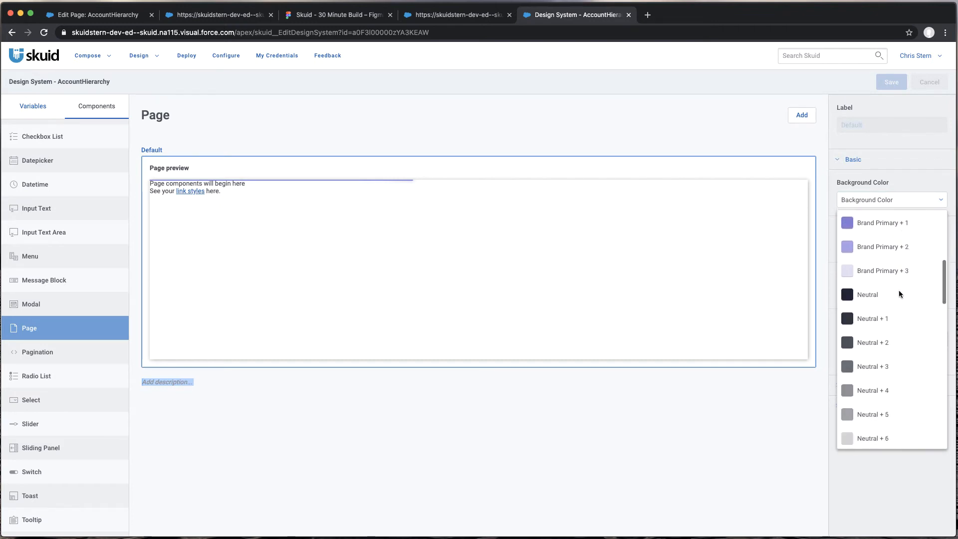
scroll(899, 293, "down", 10)
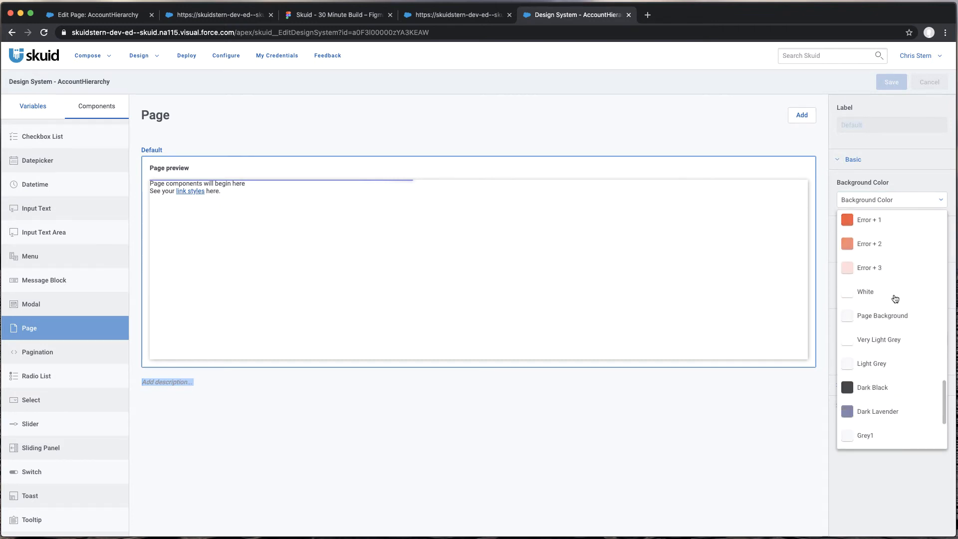
left_click(876, 319)
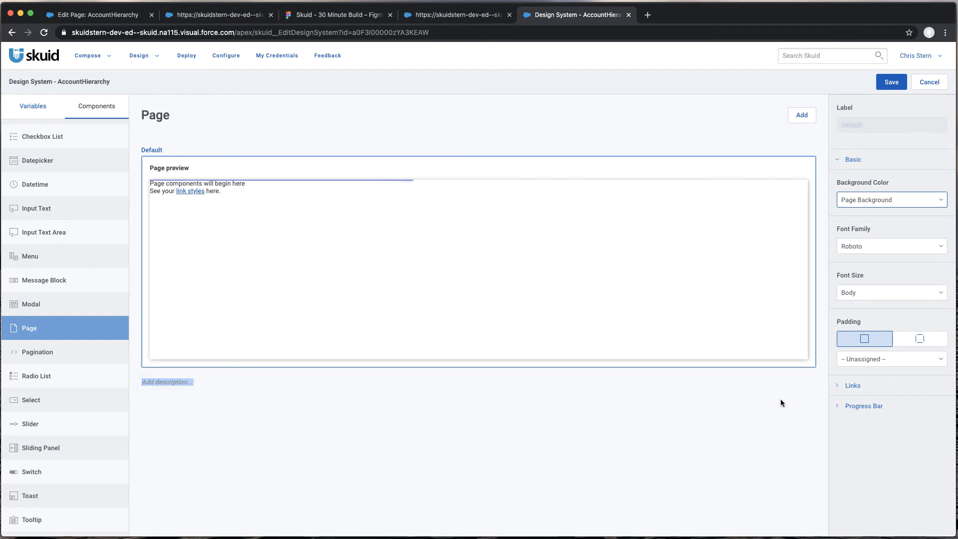
left_click(893, 83)
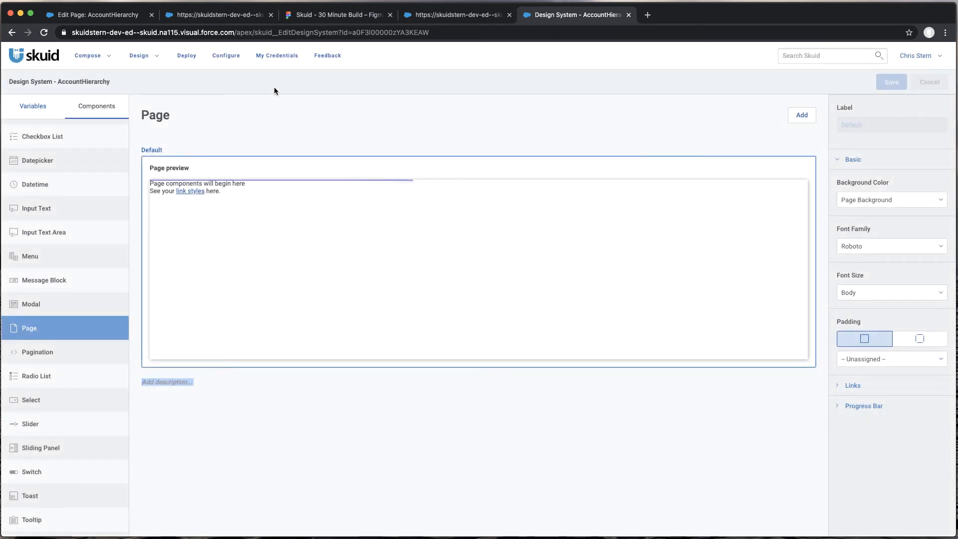
Step: Reload the live AccountHierarchy page and check the page background on its New Tab and Data tabs
left_click(204, 15)
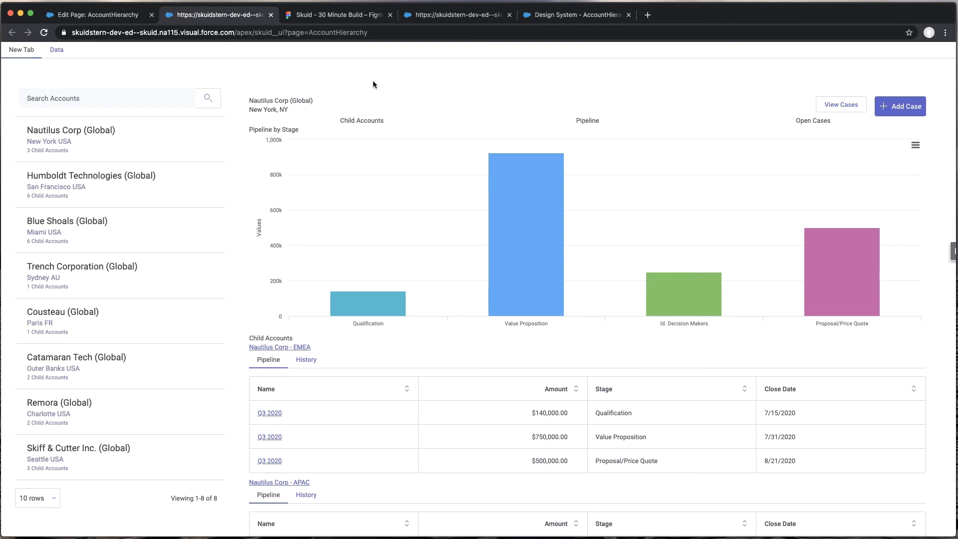
key("super+r")
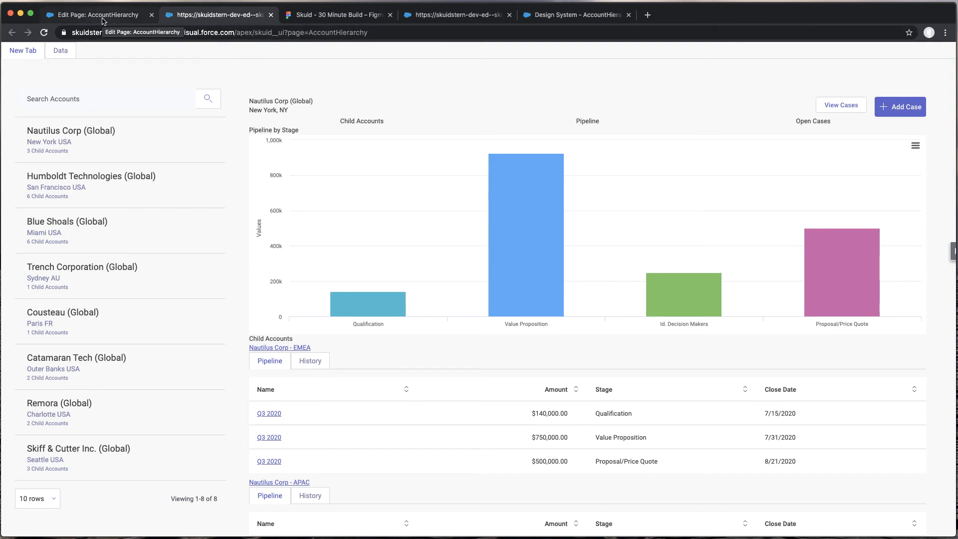
left_click(69, 52)
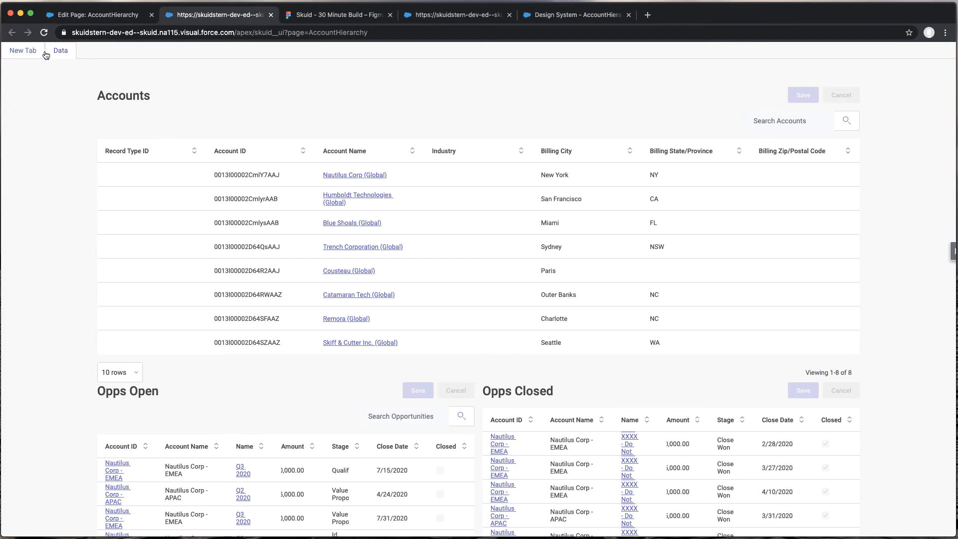
left_click(30, 53)
Step: Remove the Tab Set from the AccountHierarchy page in the composer, save the page and reload the composer
left_click(89, 20)
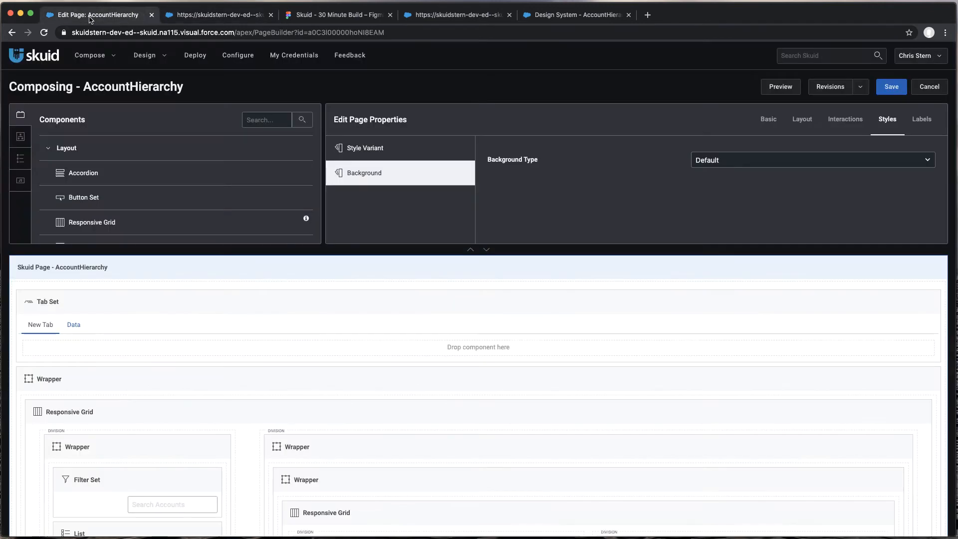
left_click(113, 303)
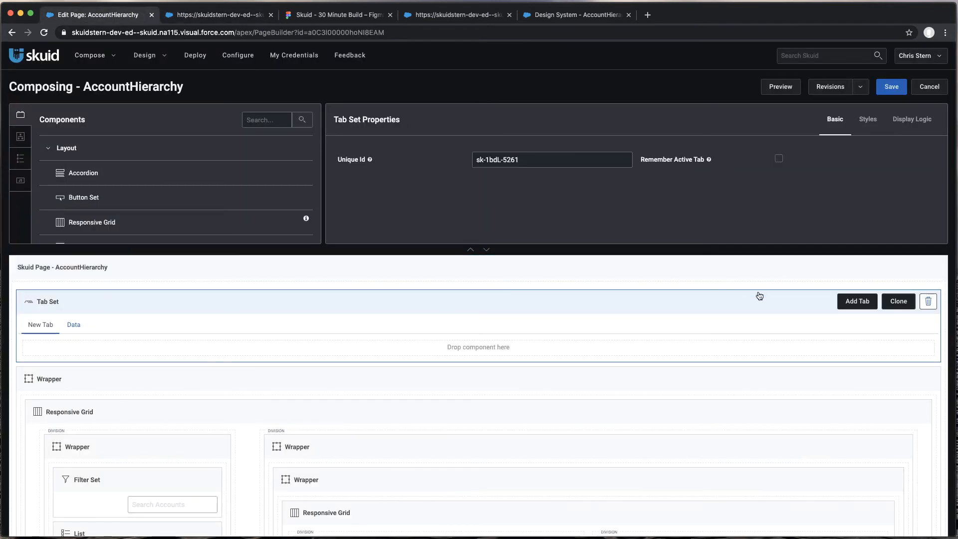
left_click(929, 302)
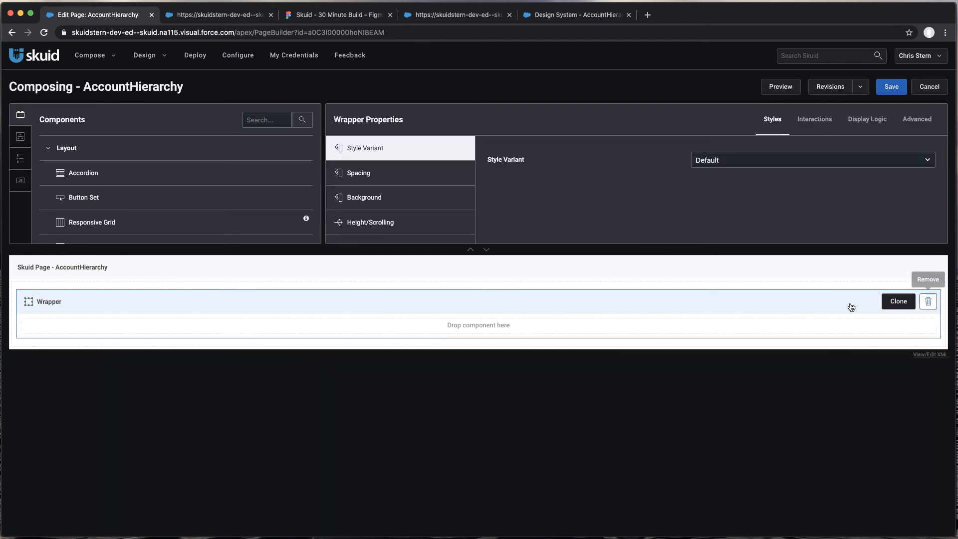
left_click(892, 89)
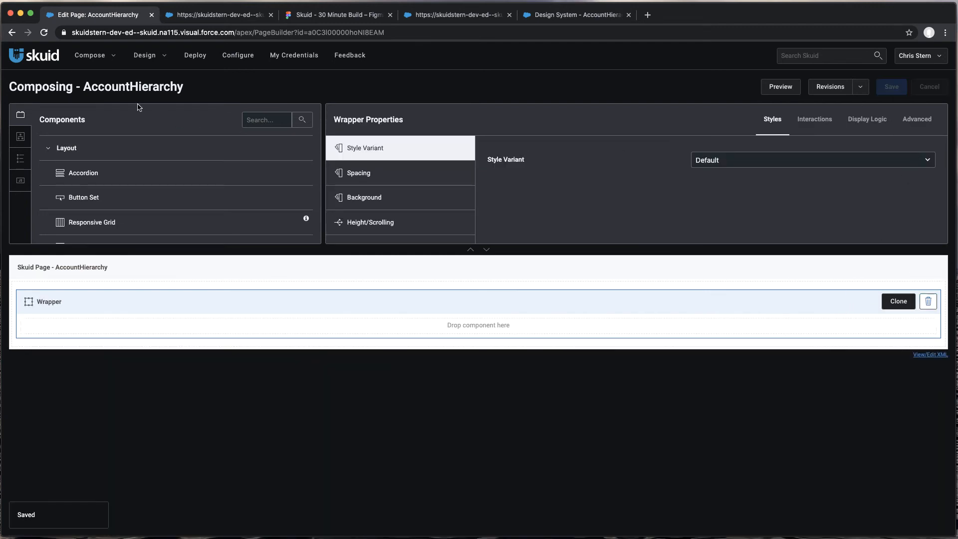
mouse_move(68, 56)
left_click(44, 32)
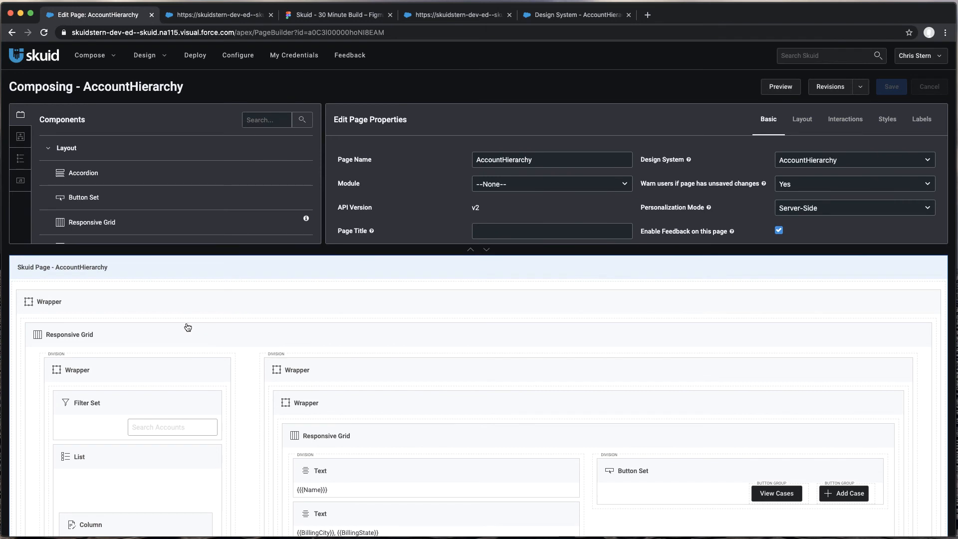
Step: Apply the Page Section style variant to the outer wrappers in both grid divisions, save, and check the reloaded live page
left_click(109, 375)
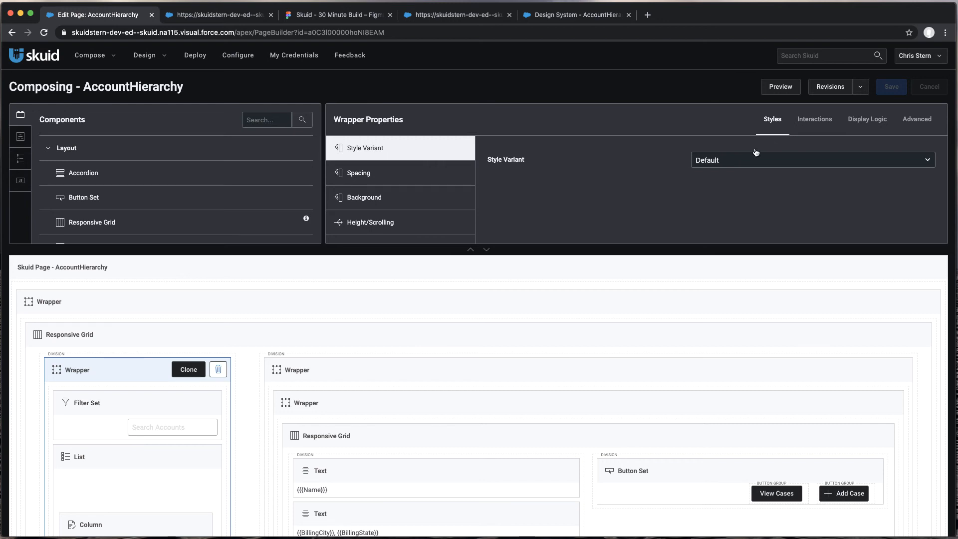
left_click(744, 161)
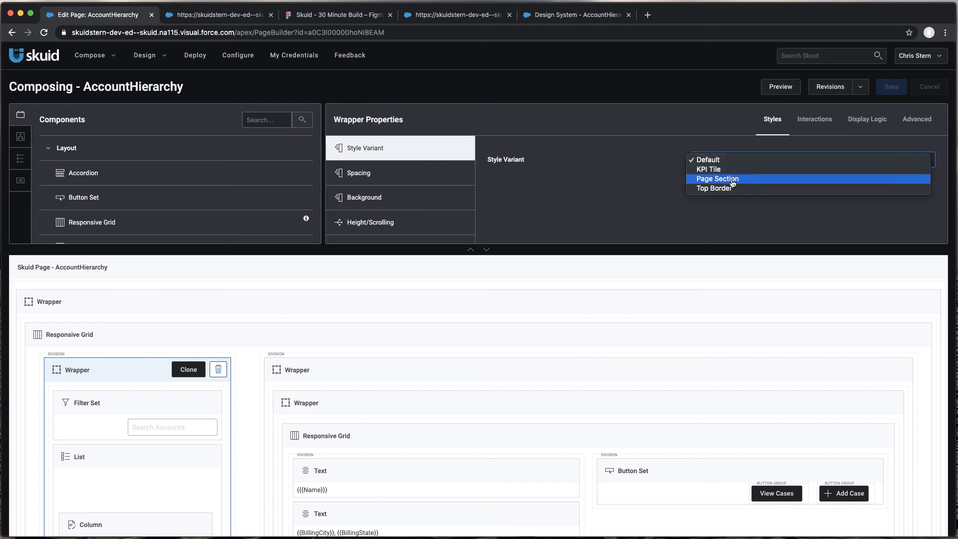
left_click(733, 183)
left_click(409, 379)
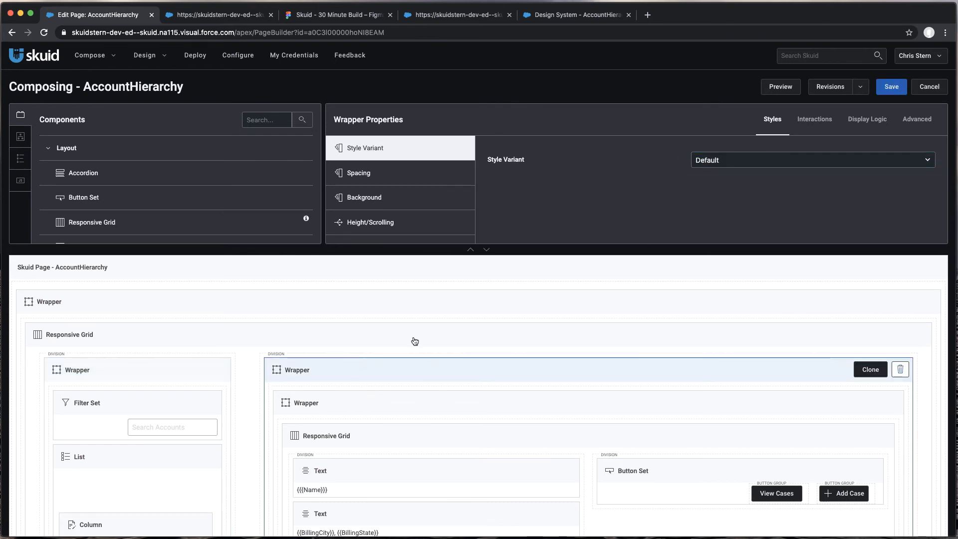
left_click(718, 160)
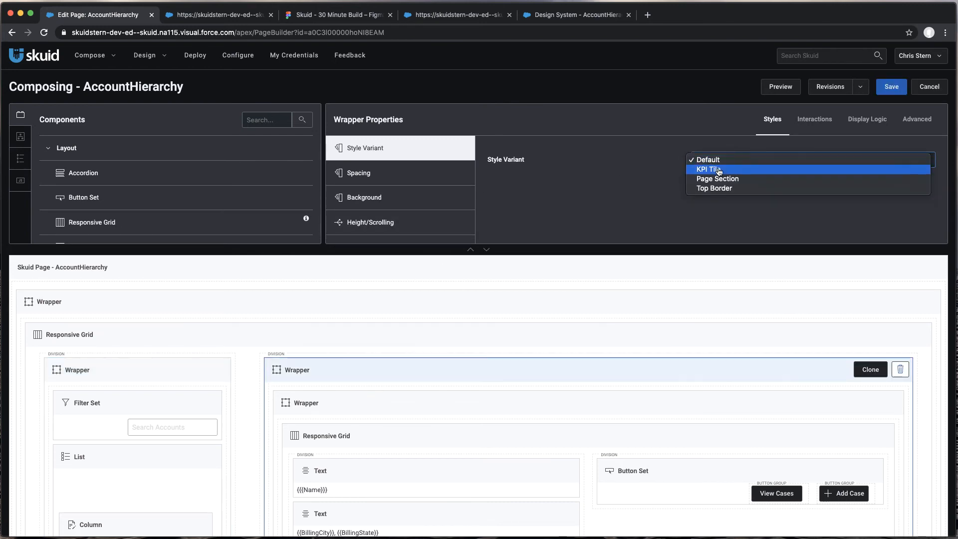
left_click(716, 179)
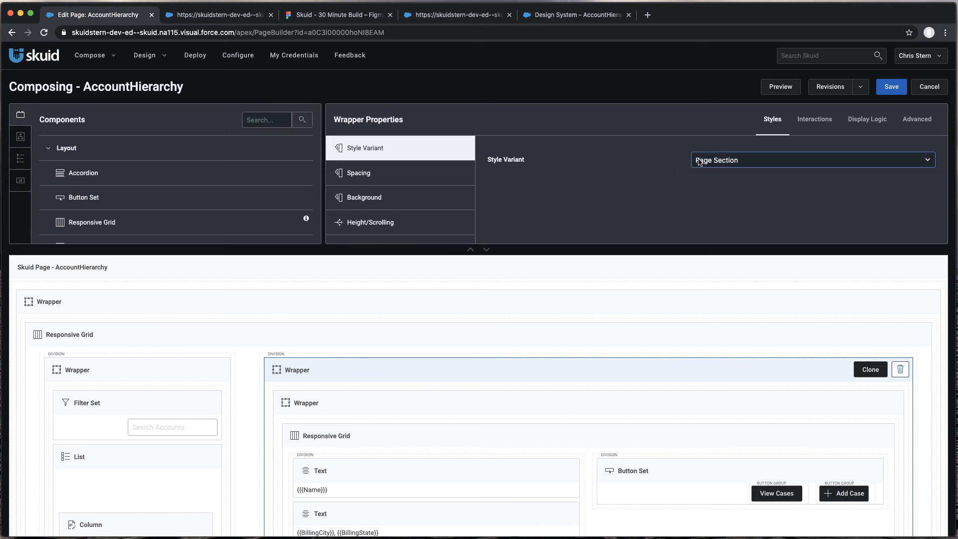
left_click(891, 87)
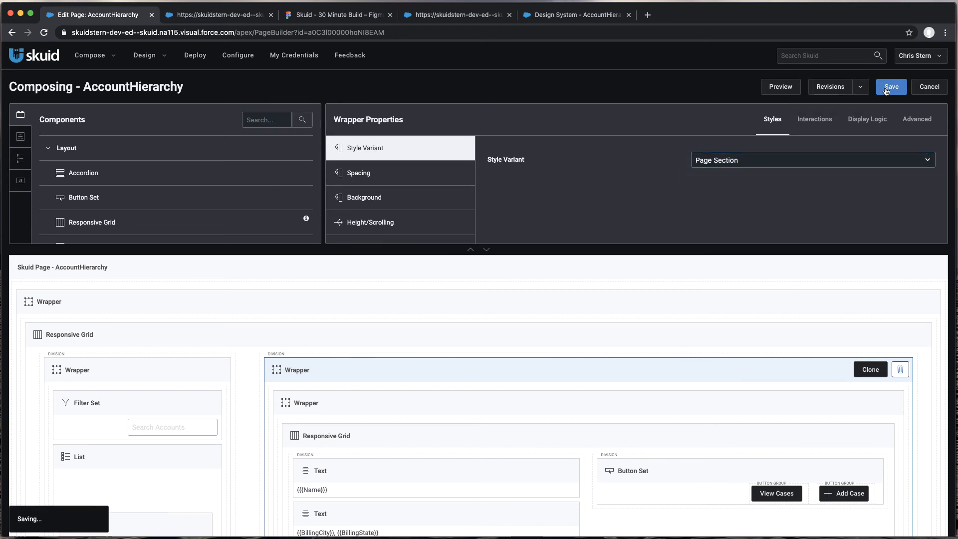
left_click(202, 16)
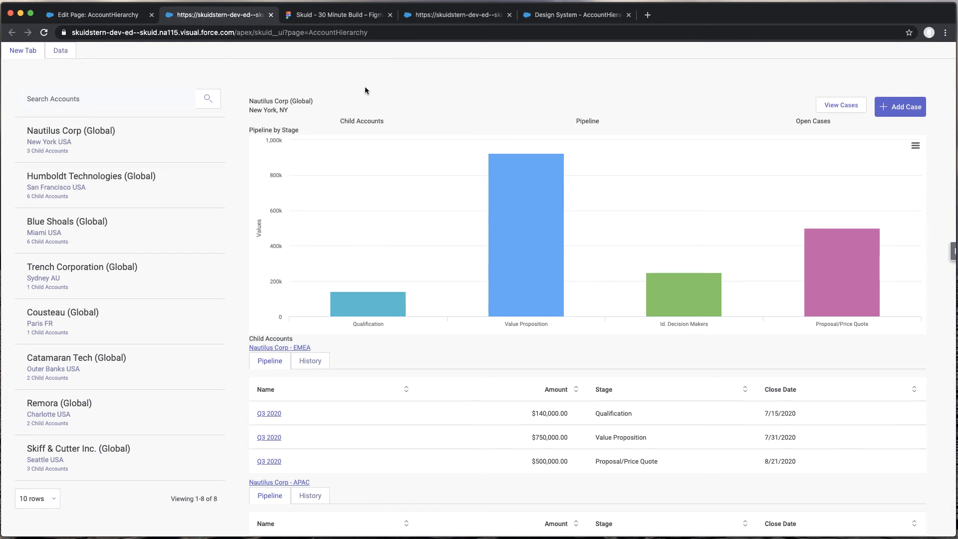
key("super+r")
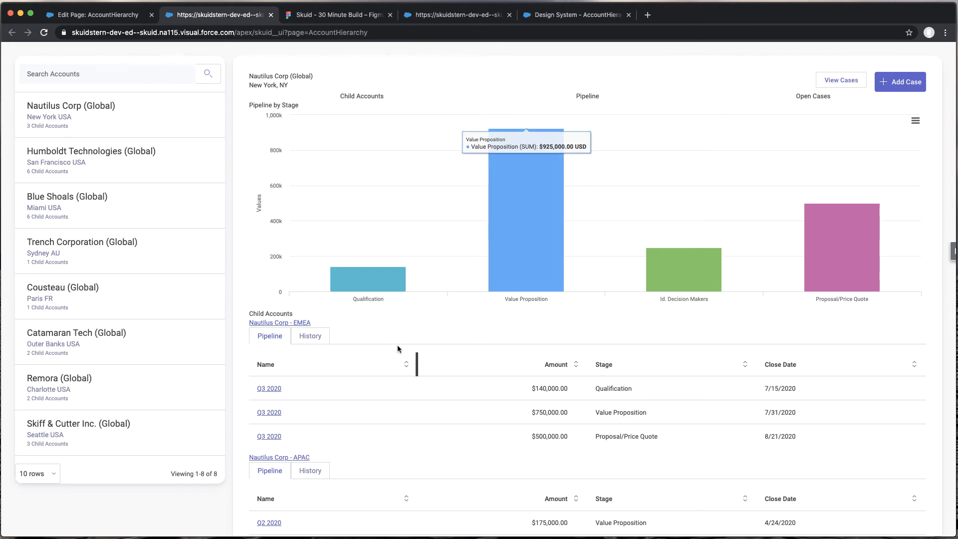
Step: Compare the account header with the Figma mockup and set the {{{Name}}} text's style variant to H3
left_click(110, 18)
scroll(326, 356, "down", 3)
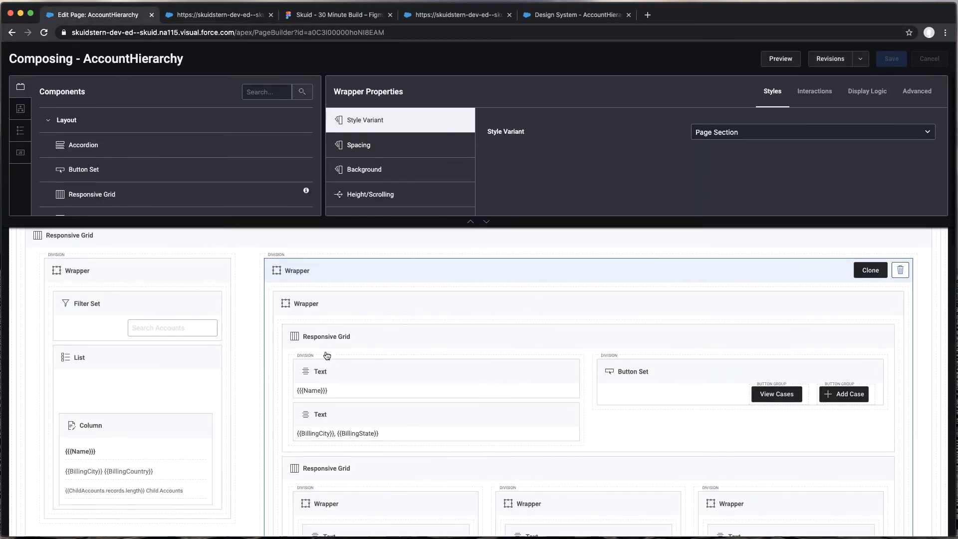
scroll(327, 357, "down", 2)
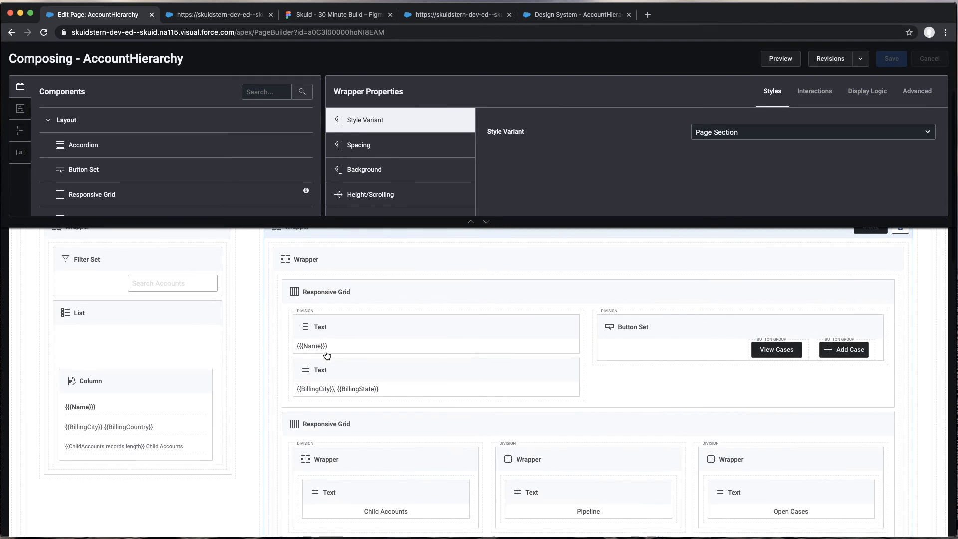
left_click(375, 332)
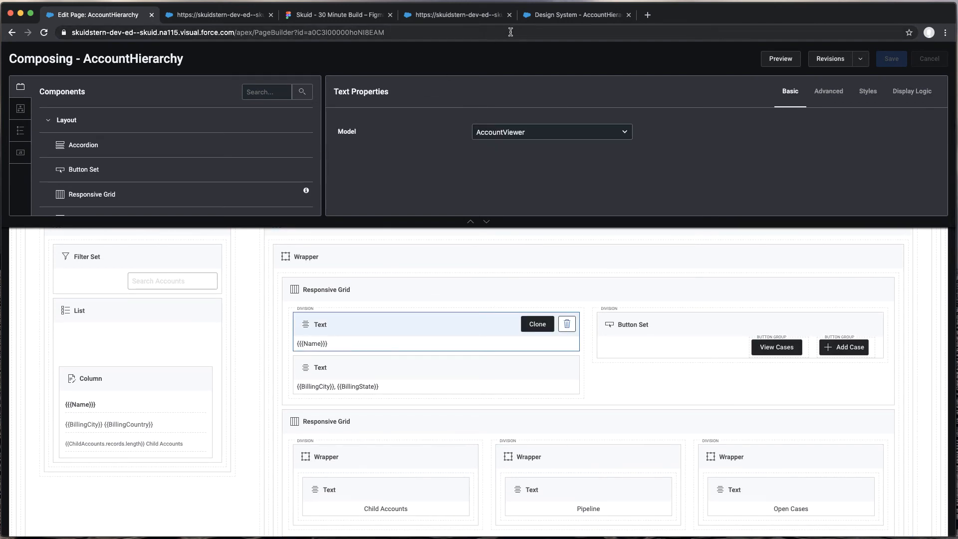
left_click(337, 15)
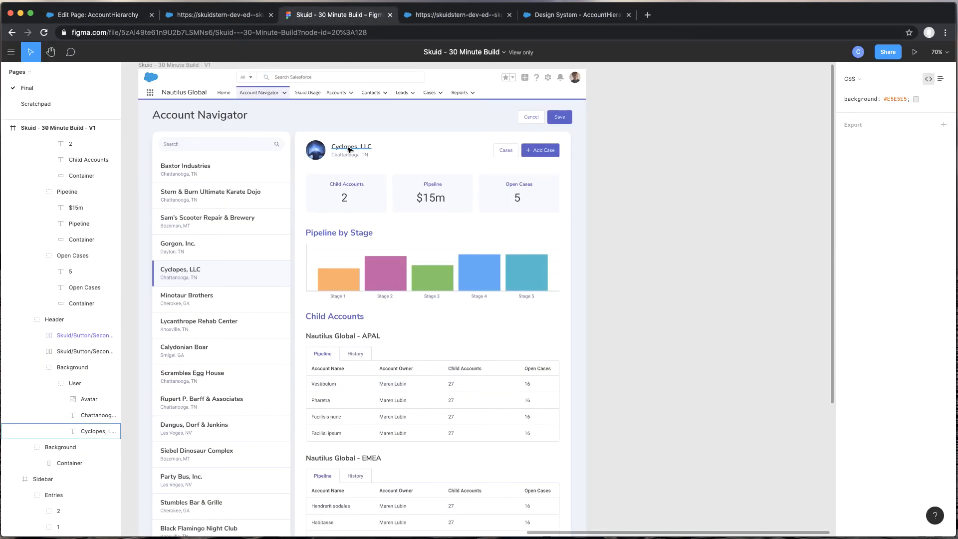
left_click(107, 18)
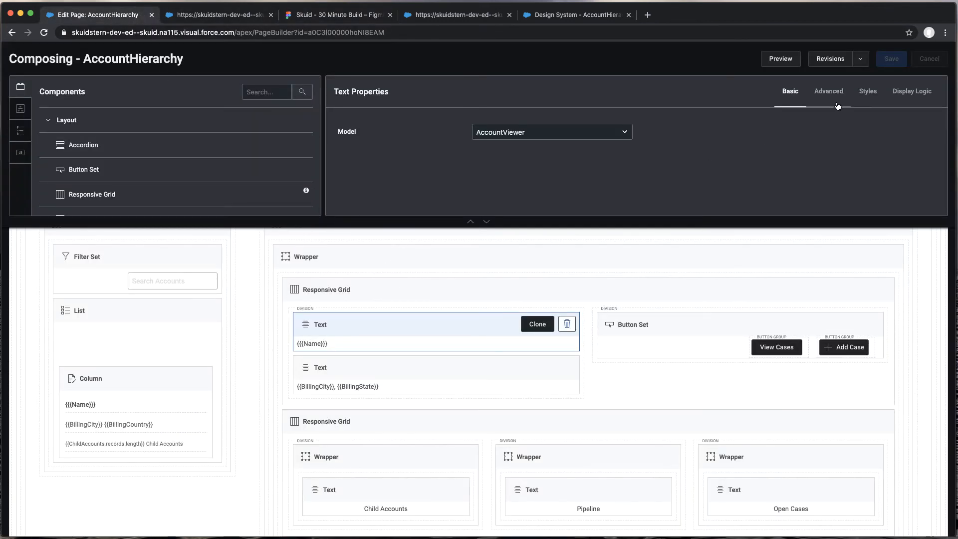
left_click(868, 95)
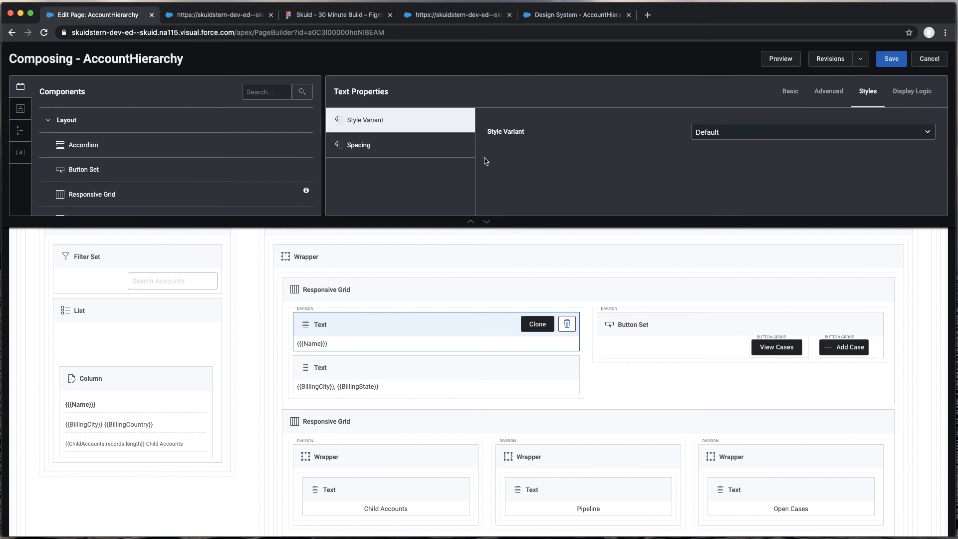
left_click(743, 138)
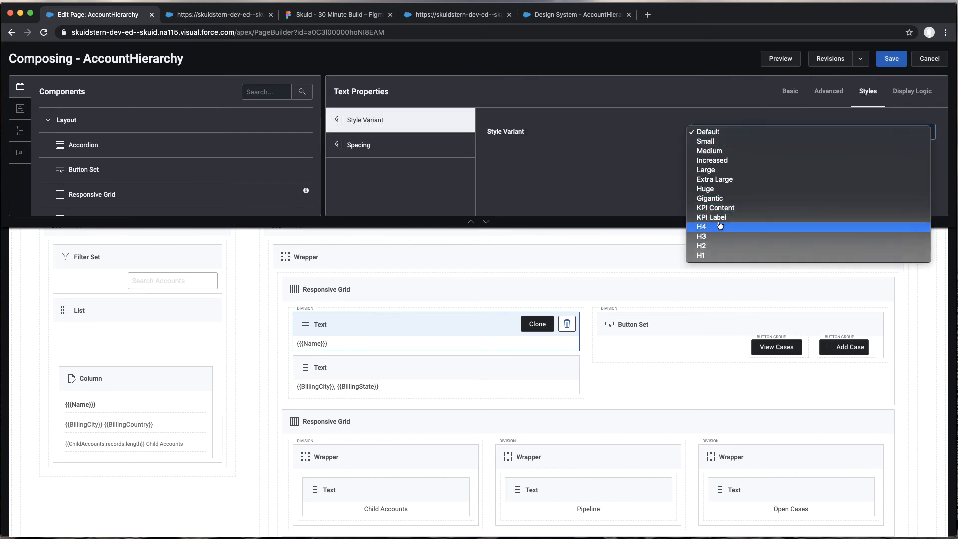
left_click(712, 241)
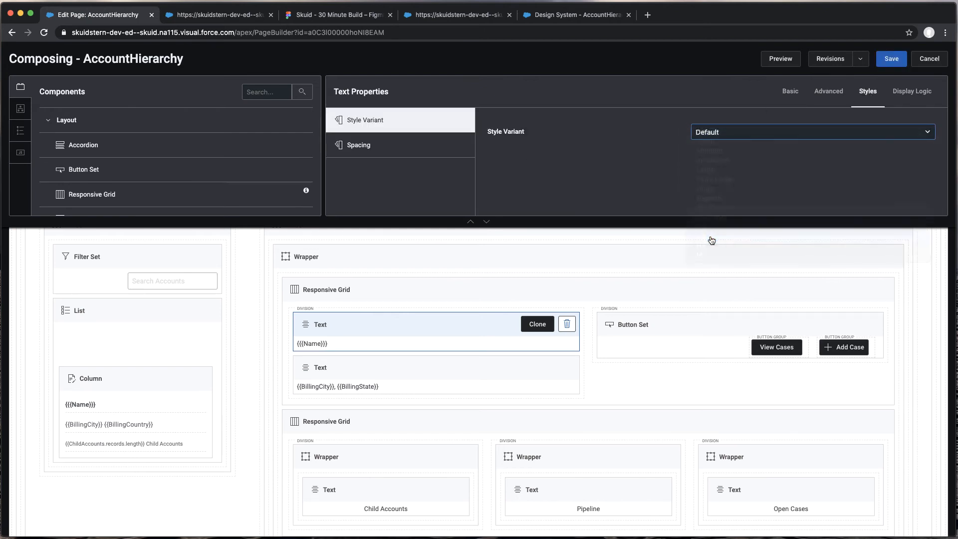
Step: Set the style variant of the {{BillingCity}}, {{BillingState}} text to H4
left_click(409, 374)
left_click(858, 100)
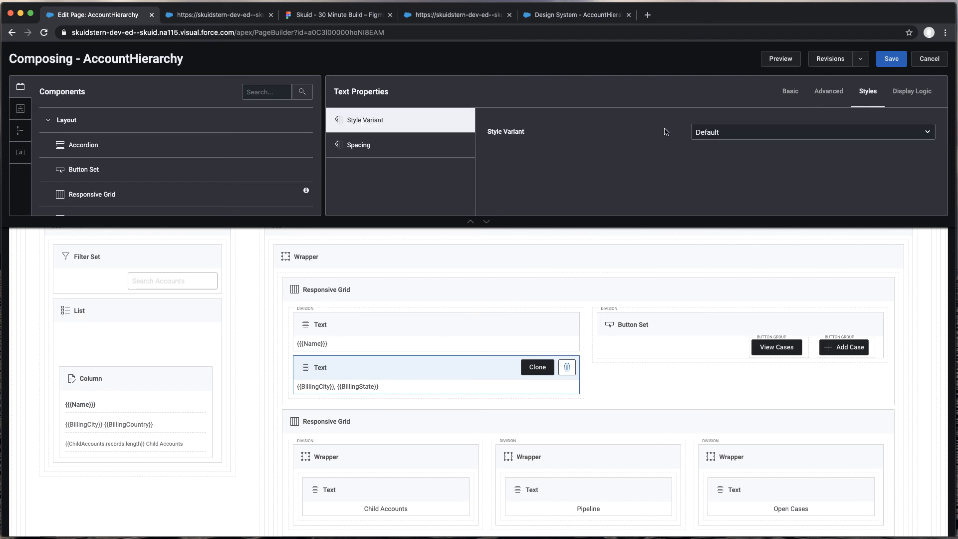
left_click(761, 136)
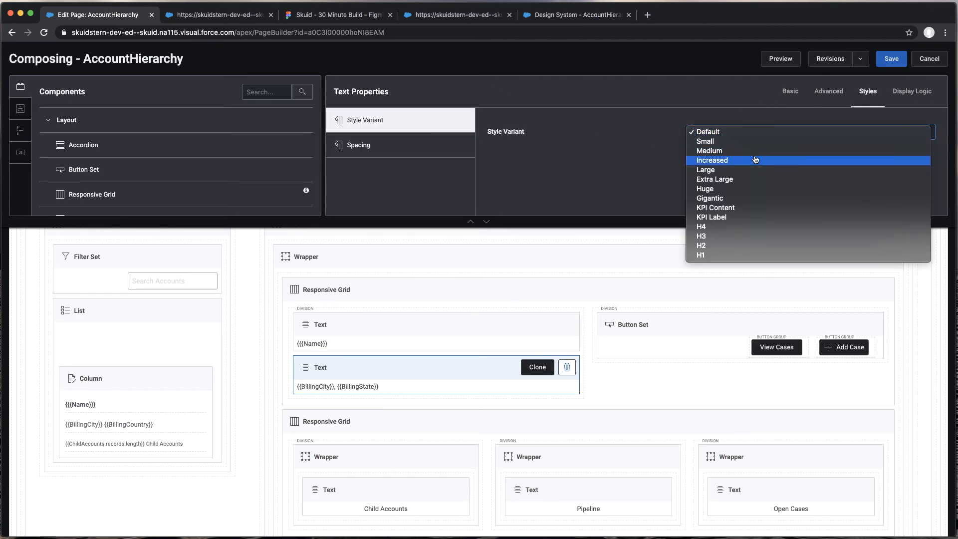
left_click(725, 227)
Step: Select the wrapper around the Child Accounts text and inspect the matching tile container's dimensions in the Figma mockup, returning to the page composer
scroll(594, 378, "down", 2)
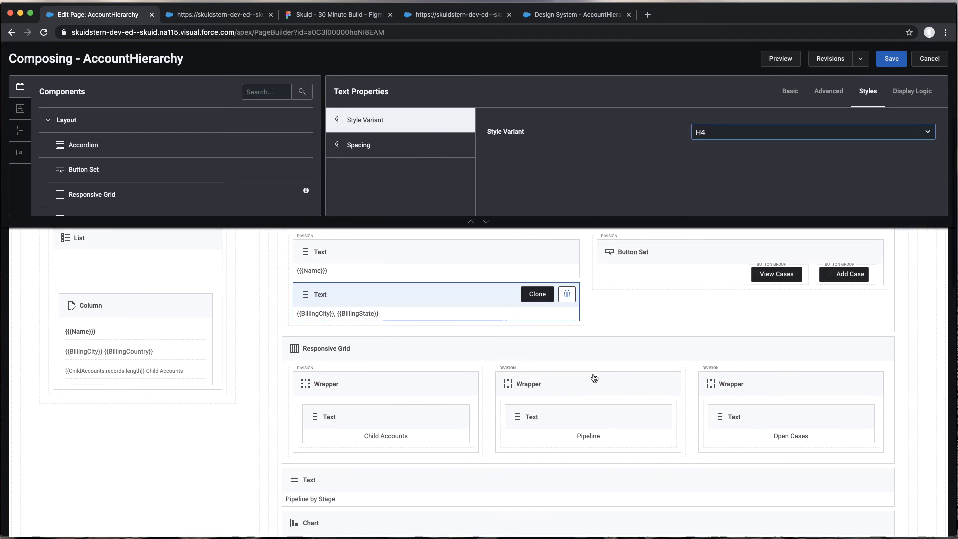
left_click(357, 390)
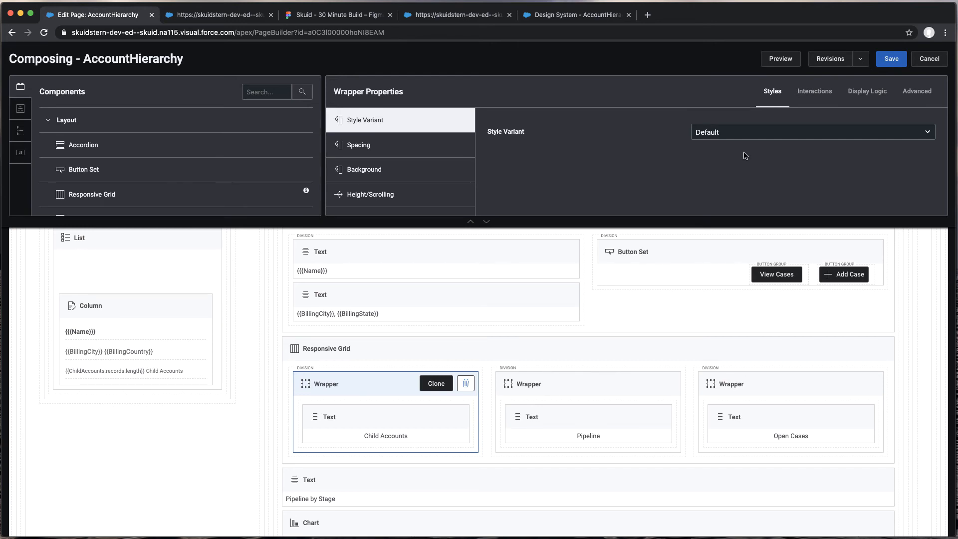
left_click(354, 18)
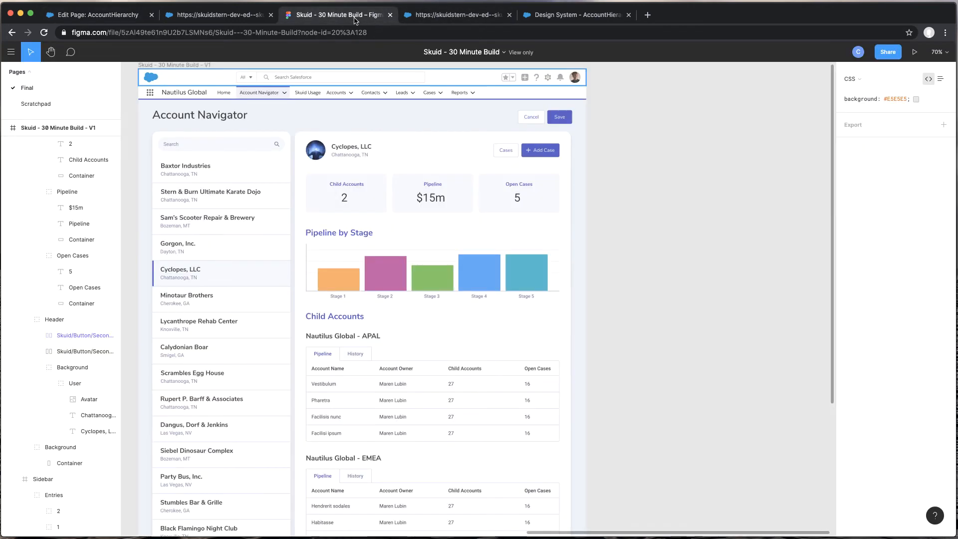
scroll(372, 197, "up", 5)
left_click(372, 197)
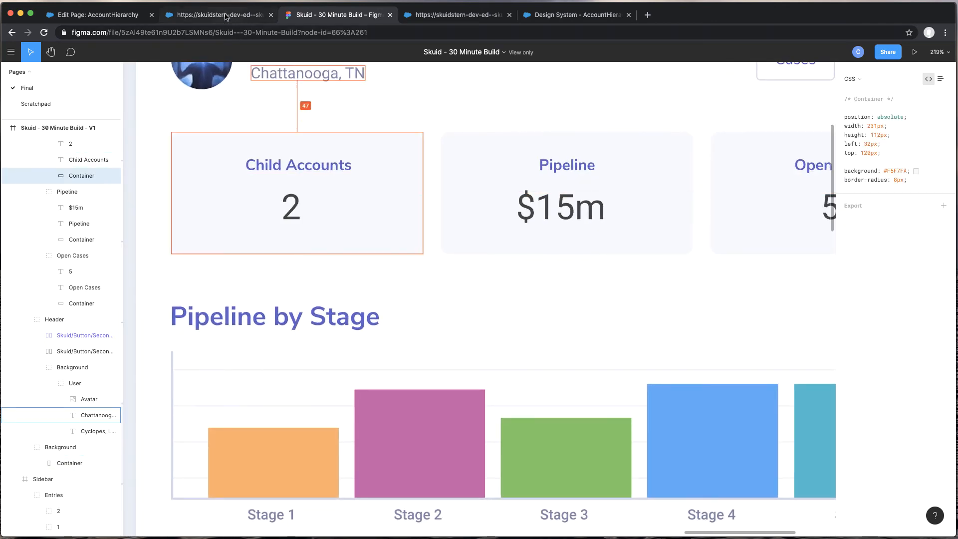
left_click(107, 15)
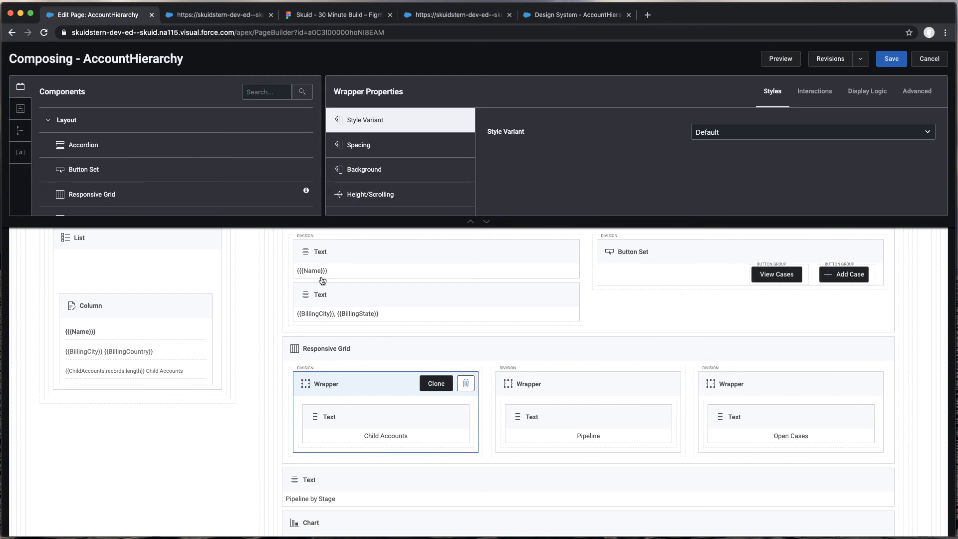
Step: Give the Child Accounts wrapper a fixed height with a custom value of 112px
left_click(390, 194)
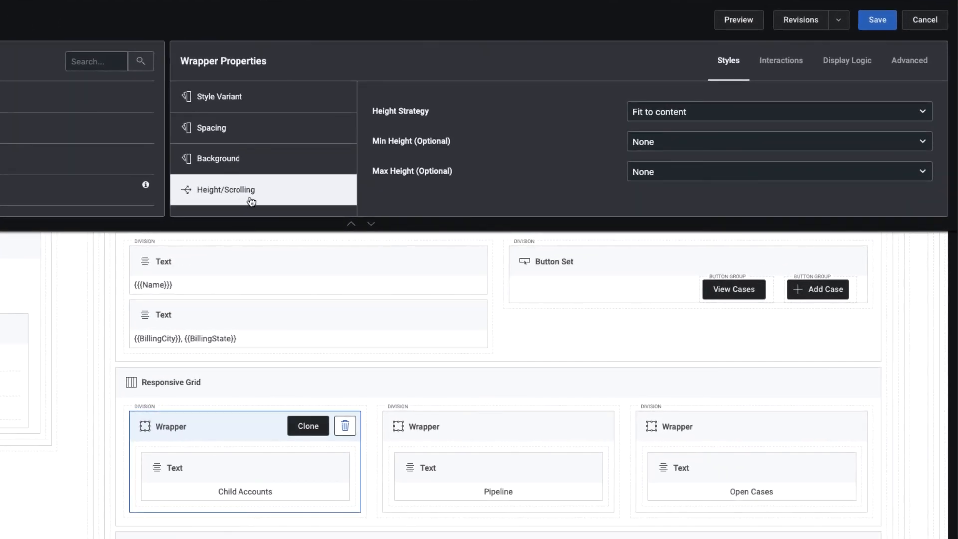
left_click(722, 113)
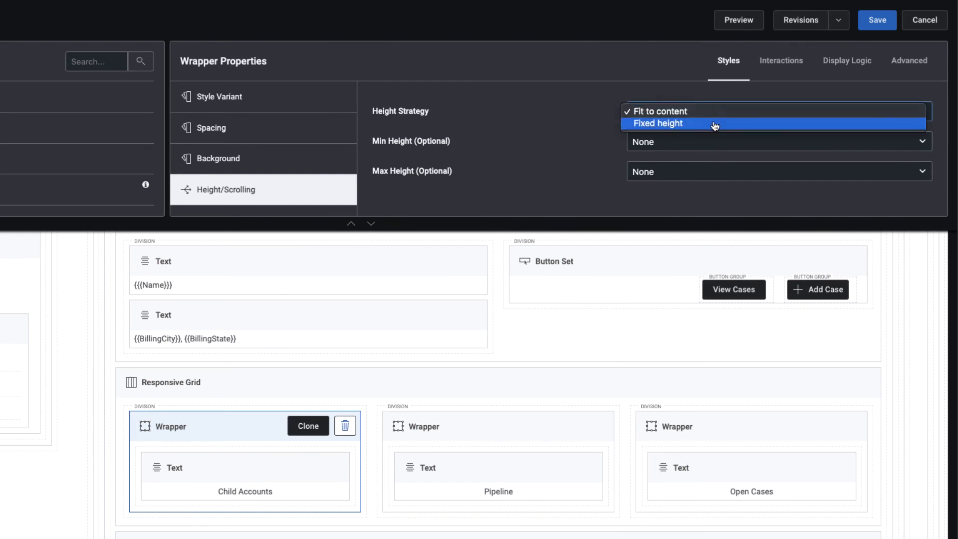
left_click(714, 125)
left_click(682, 141)
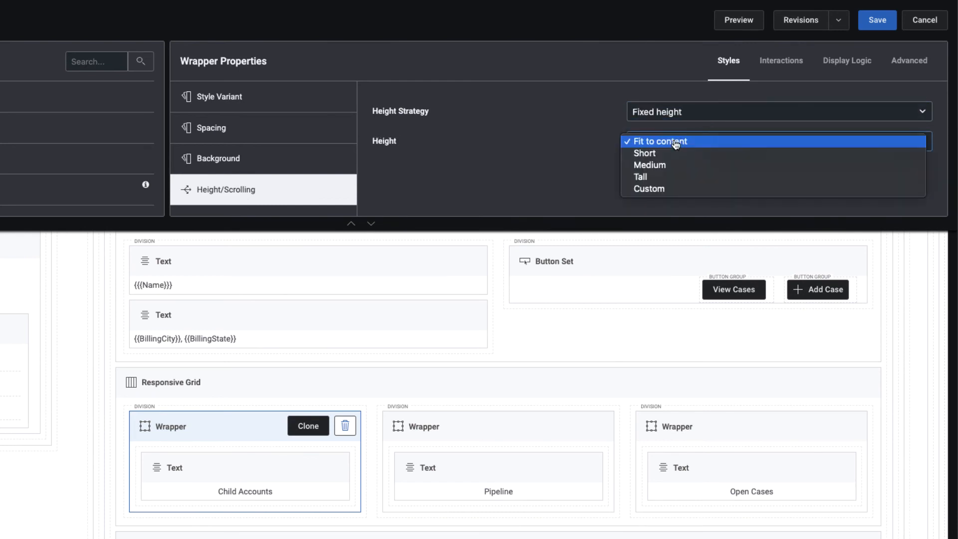
left_click(649, 190)
left_click(663, 179)
type("112")
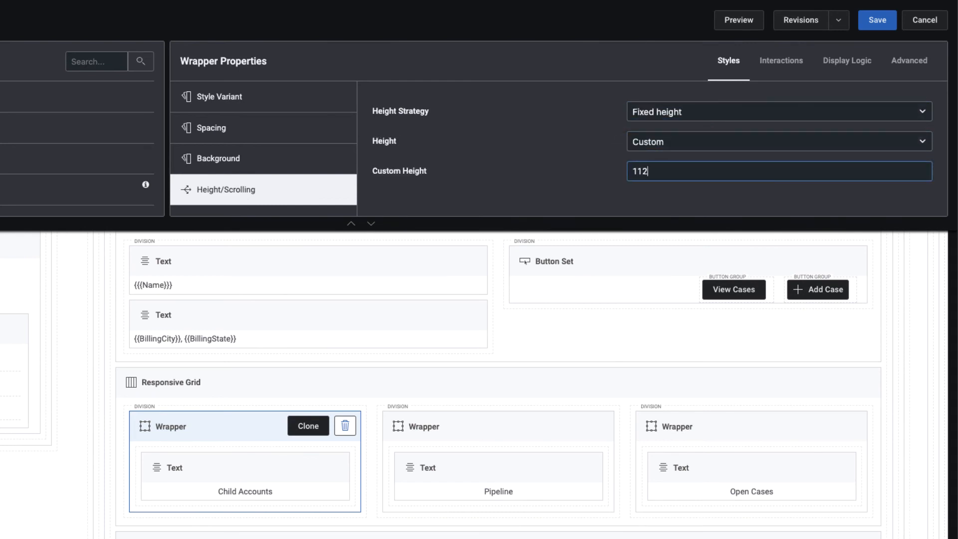
key("ctrl+a")
Step: Apply the KPI Tile style variant to the Child Accounts wrapper
left_click(256, 107)
left_click(701, 116)
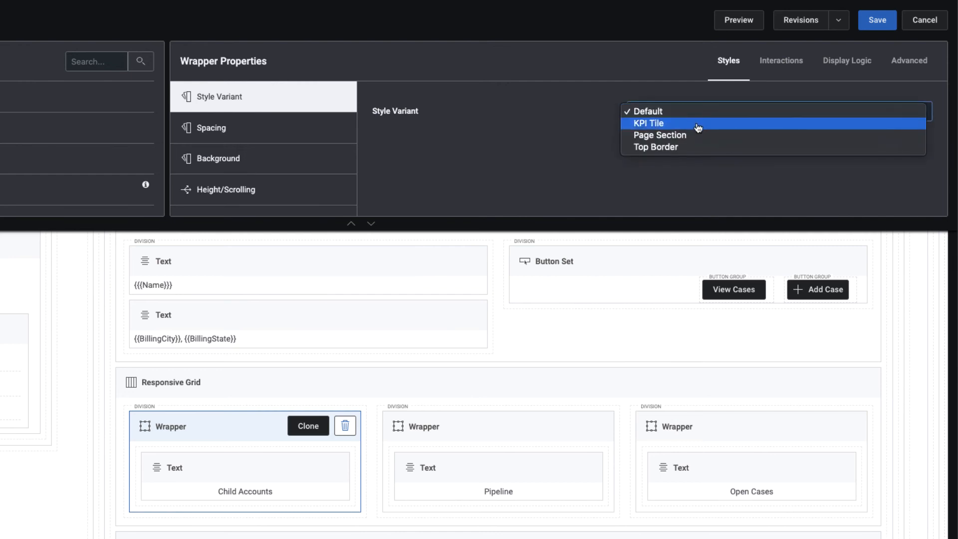
left_click(697, 128)
Step: Apply the KPI Tile style variant to the Pipeline wrapper and give it a fixed custom height of 112px
left_click(470, 429)
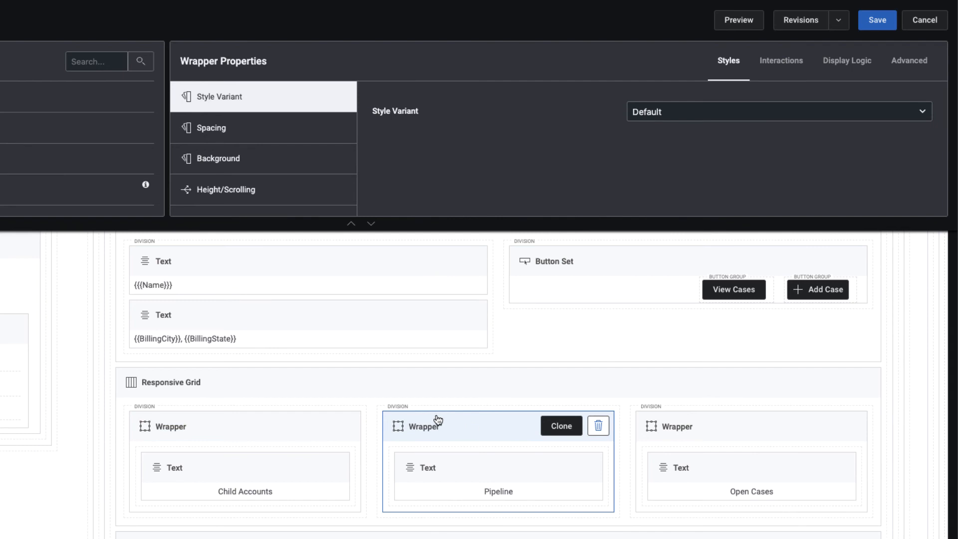
left_click(684, 109)
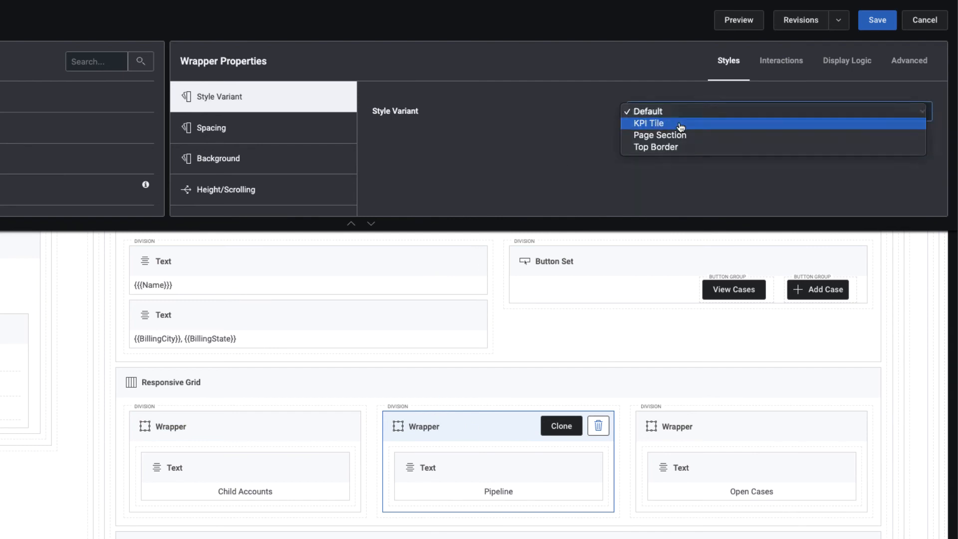
left_click(681, 125)
left_click(228, 198)
left_click(689, 114)
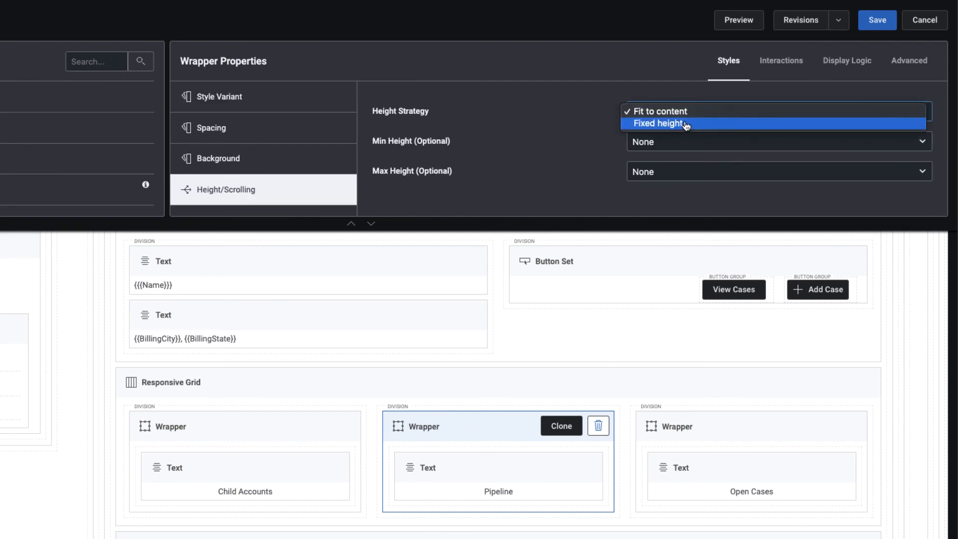
left_click(687, 124)
left_click(679, 142)
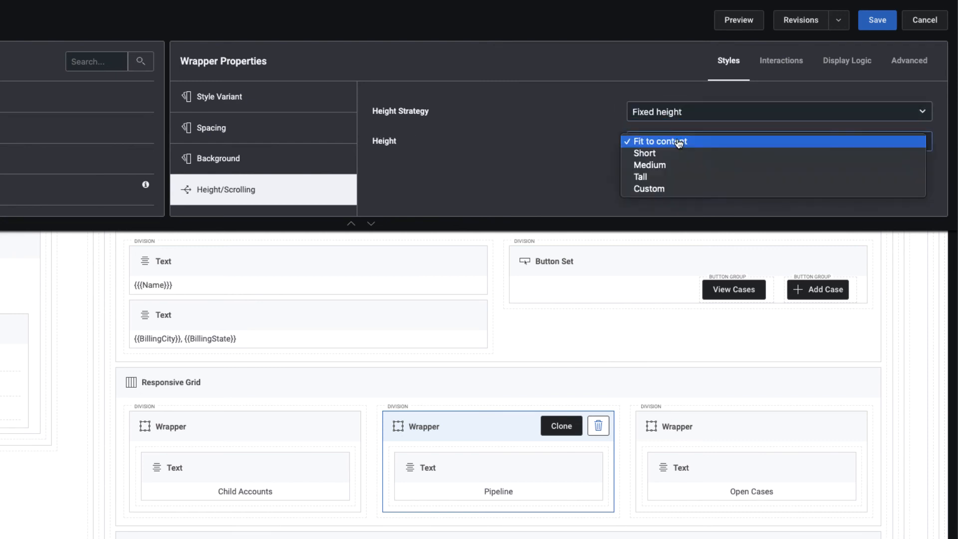
left_click(649, 188)
left_click(657, 169)
type("112px")
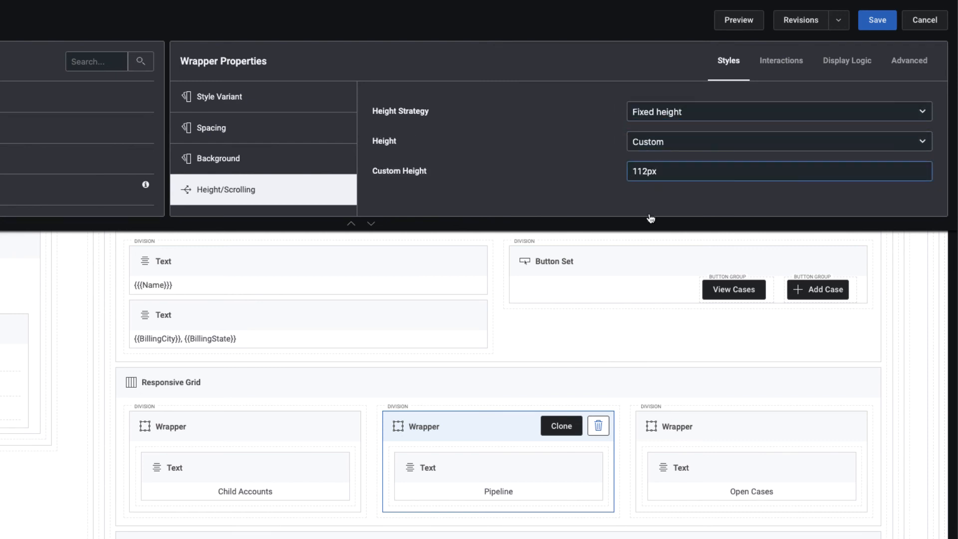
Step: Apply the KPI Tile style variant to the Open Cases wrapper and give it a fixed custom height of 112px
left_click(701, 427)
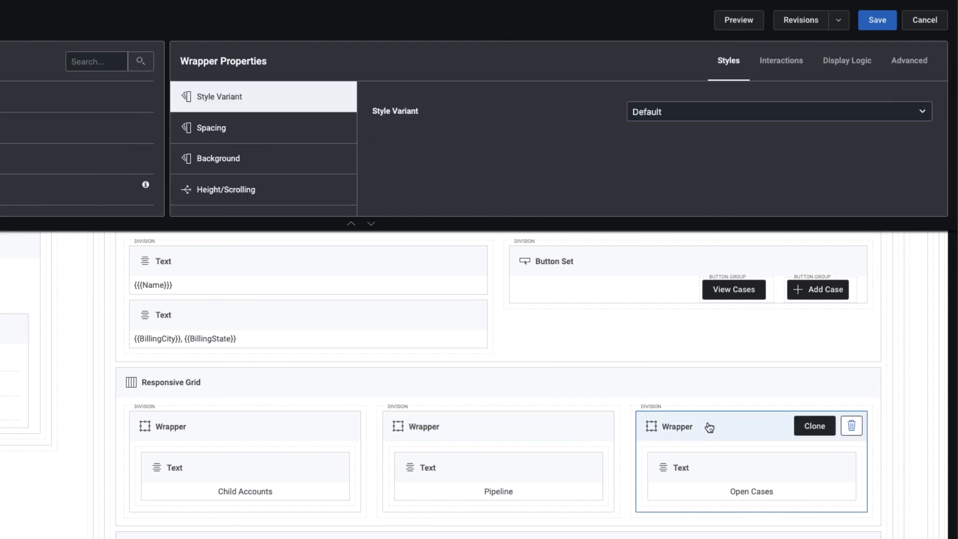
left_click(661, 117)
left_click(659, 124)
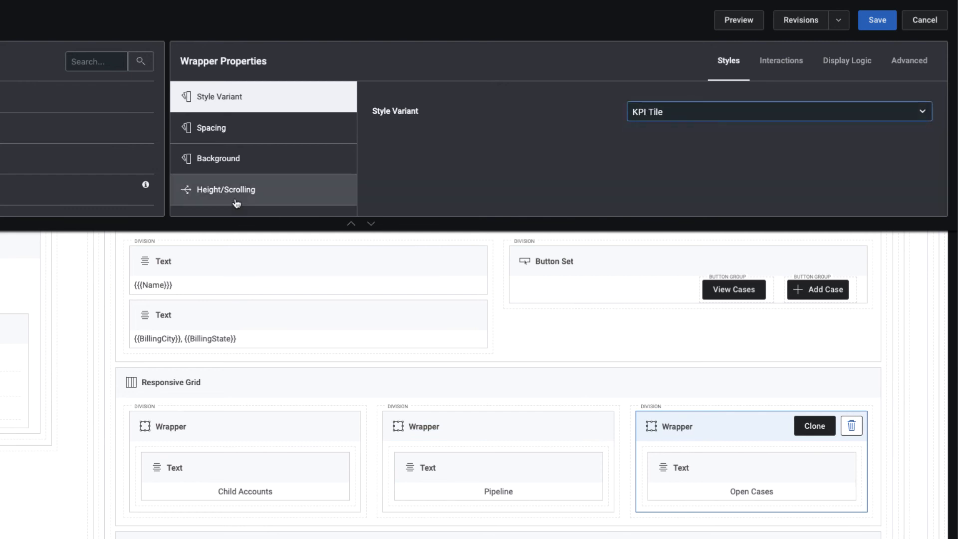
left_click(235, 197)
left_click(715, 109)
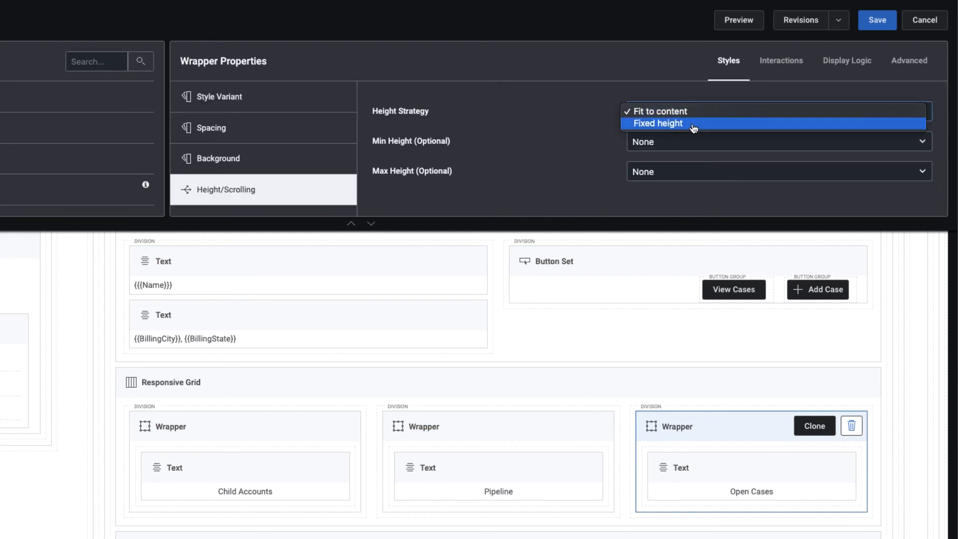
left_click(698, 123)
left_click(676, 143)
left_click(646, 190)
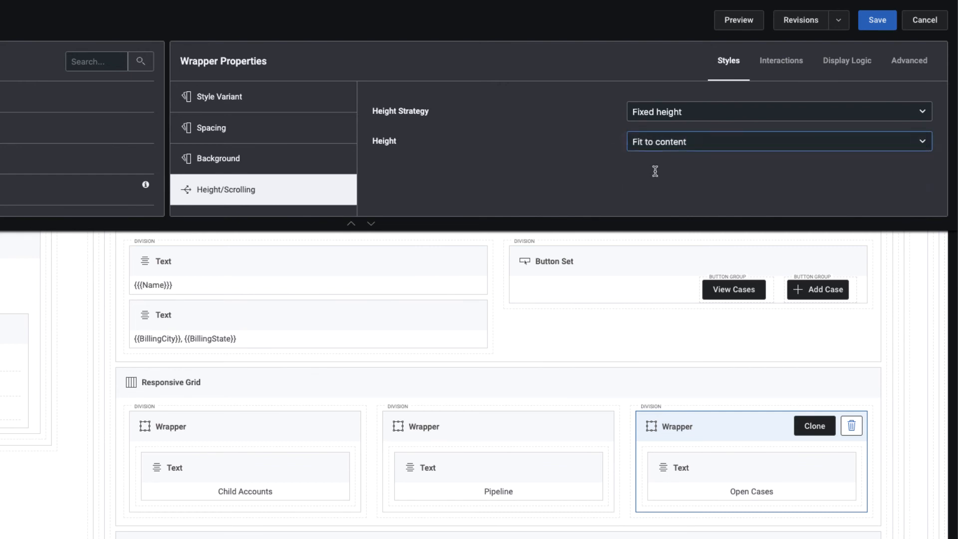
left_click(655, 171)
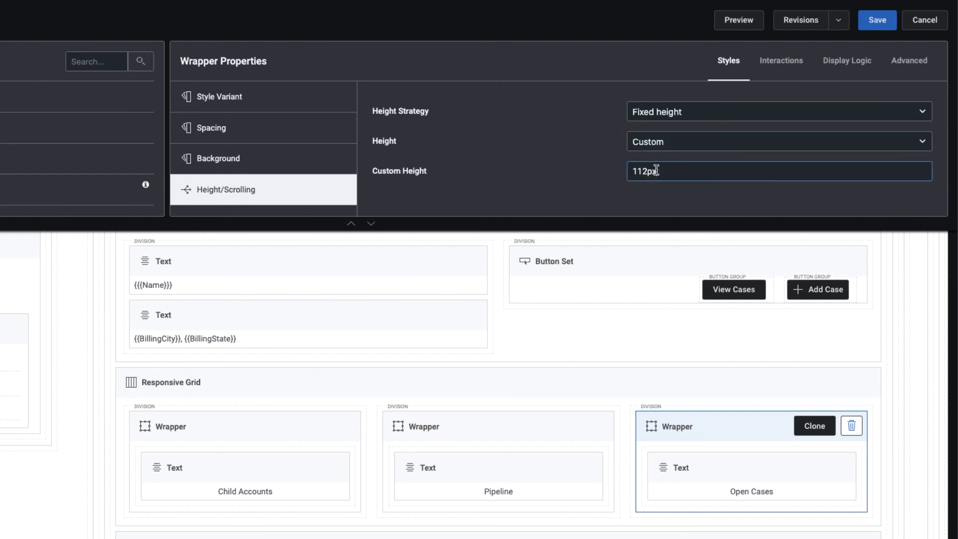
Step: Select the responsive grid holding the three tiles, save the page and reload the live AccountHierarchy page
left_click(428, 383)
left_click(877, 20)
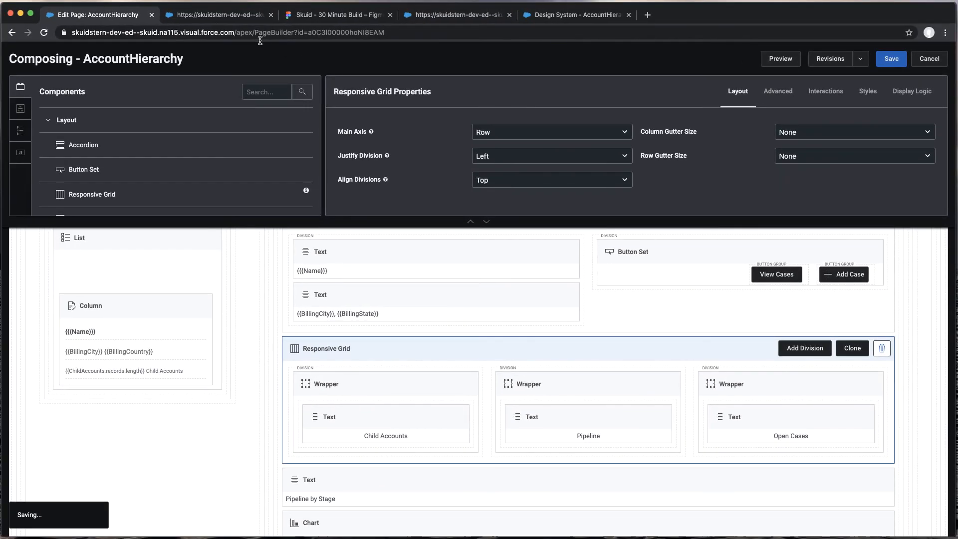
left_click(218, 15)
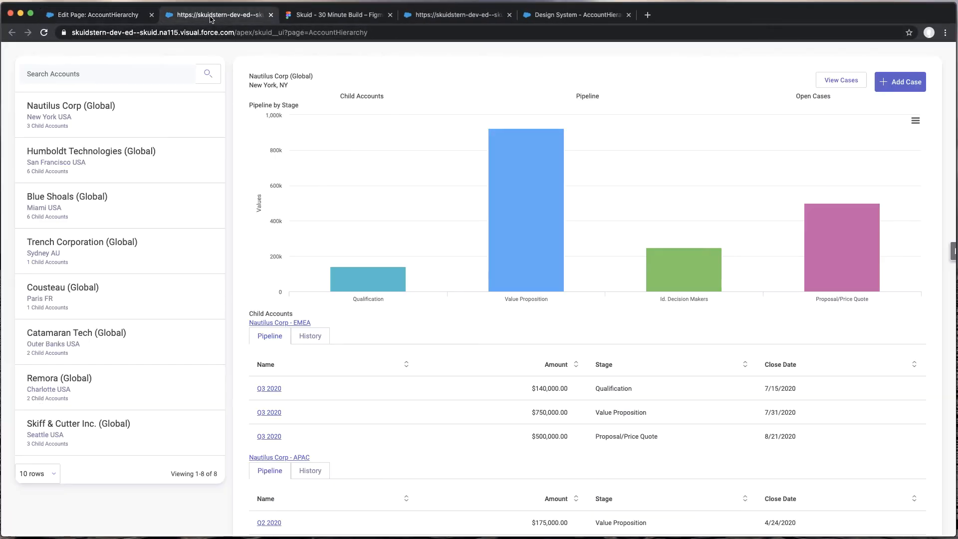
left_click(44, 33)
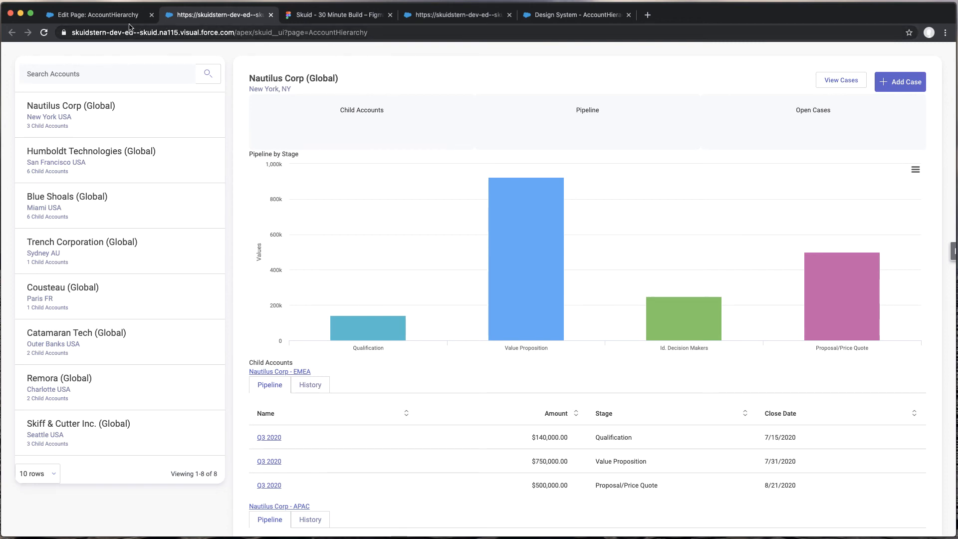
Step: Check the tile spacing in the Figma mockup and set the column gutter size of the tiles' responsive grid to Regular
left_click(114, 17)
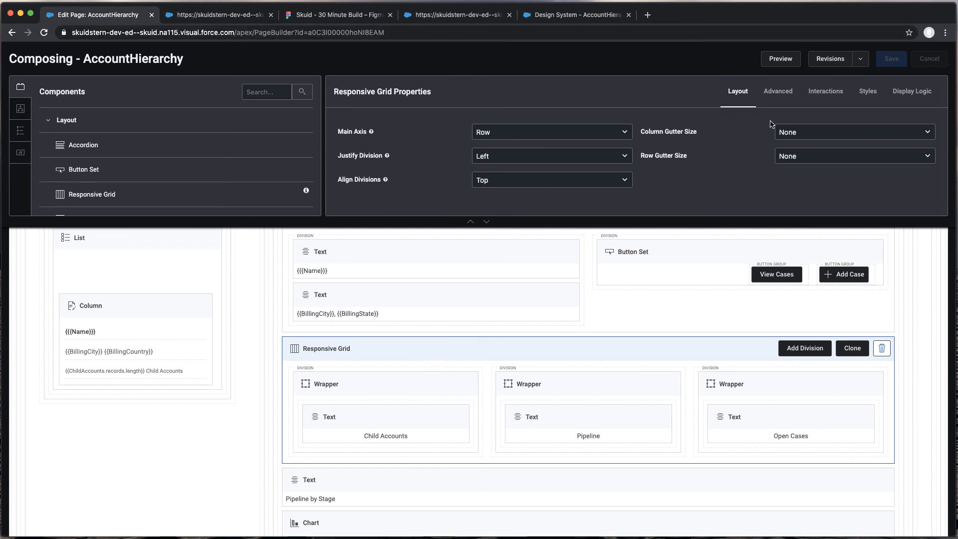
left_click(336, 15)
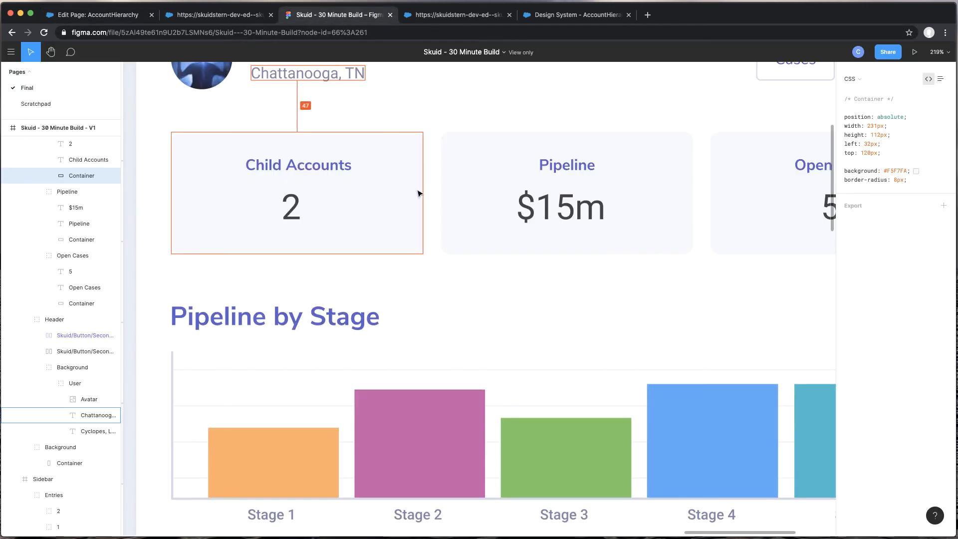
mouse_move(467, 210)
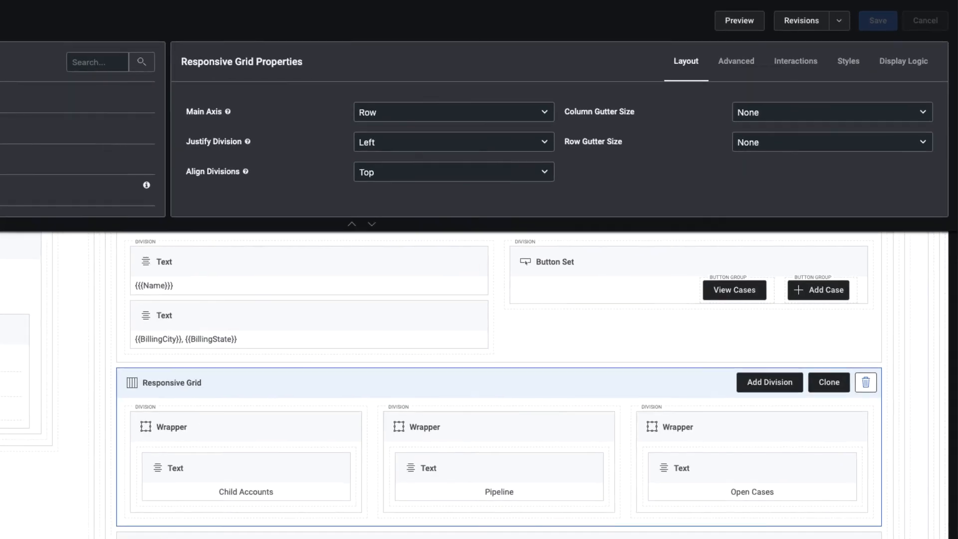
left_click(823, 119)
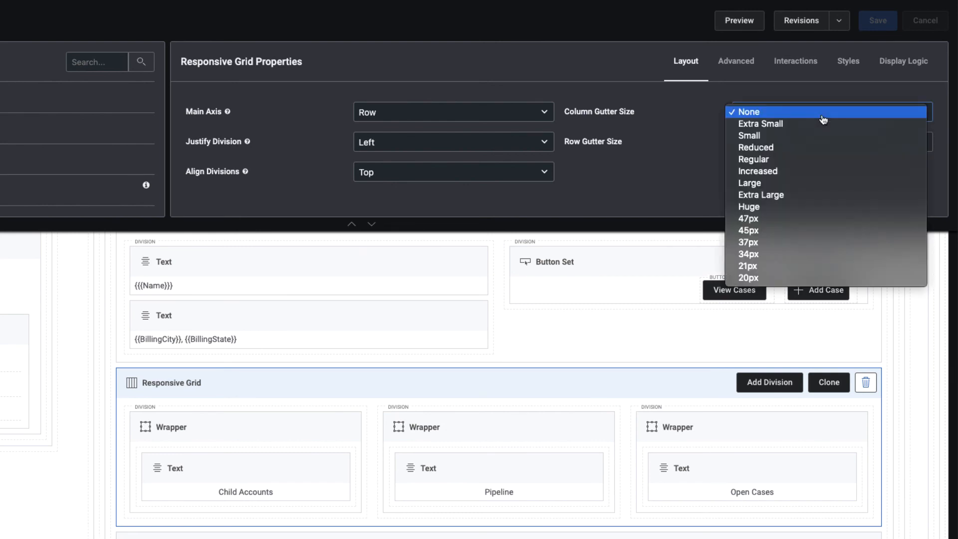
left_click(779, 162)
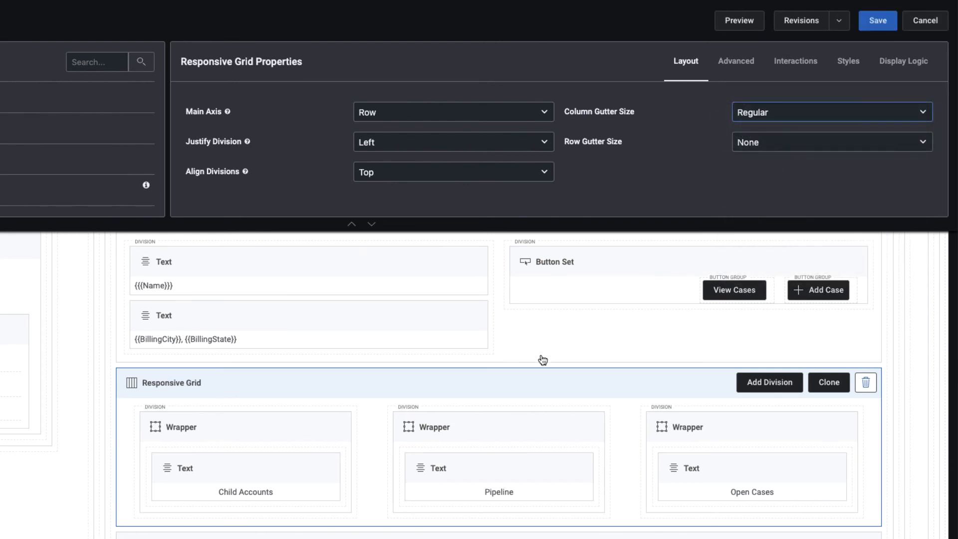
Step: Set the style variant of the Child Accounts text inside its tile to KPI Label
left_click(220, 477)
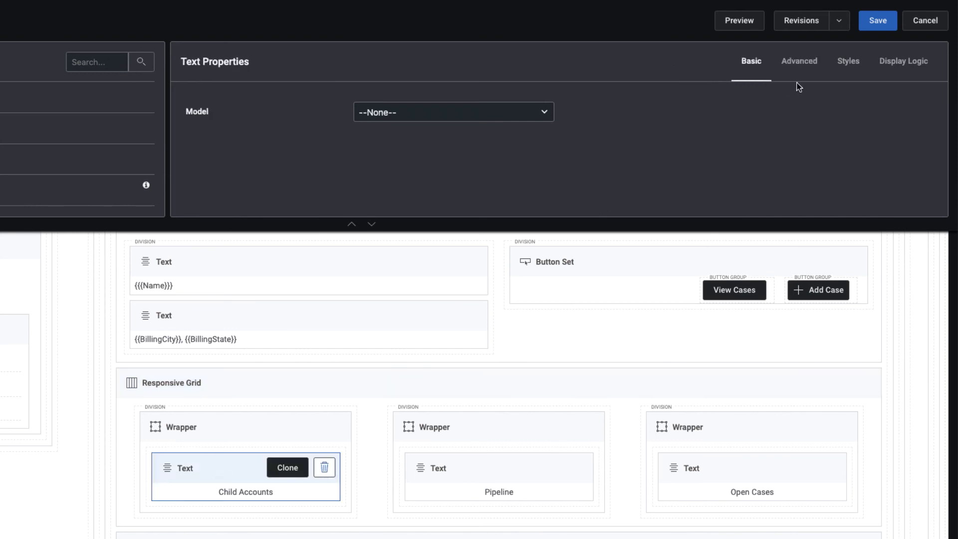
left_click(843, 65)
left_click(701, 117)
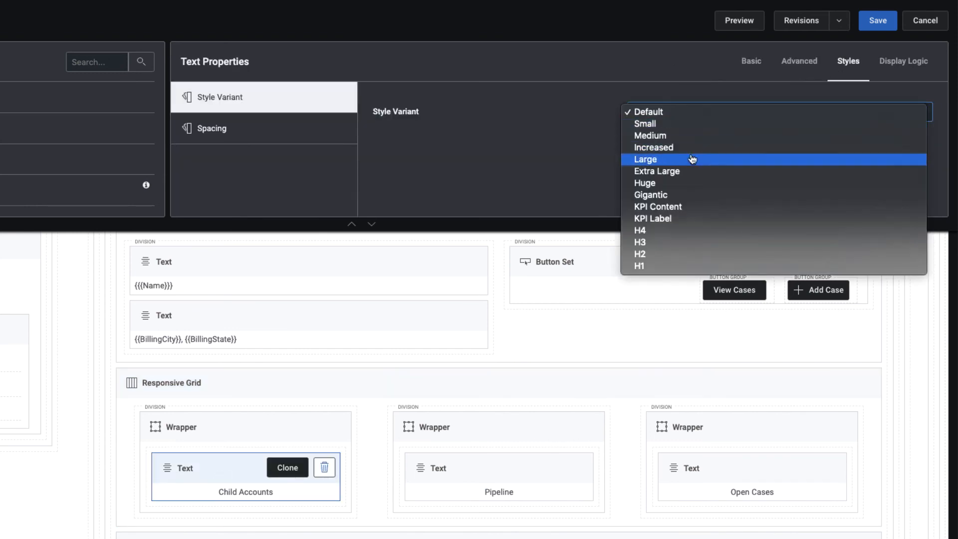
left_click(680, 220)
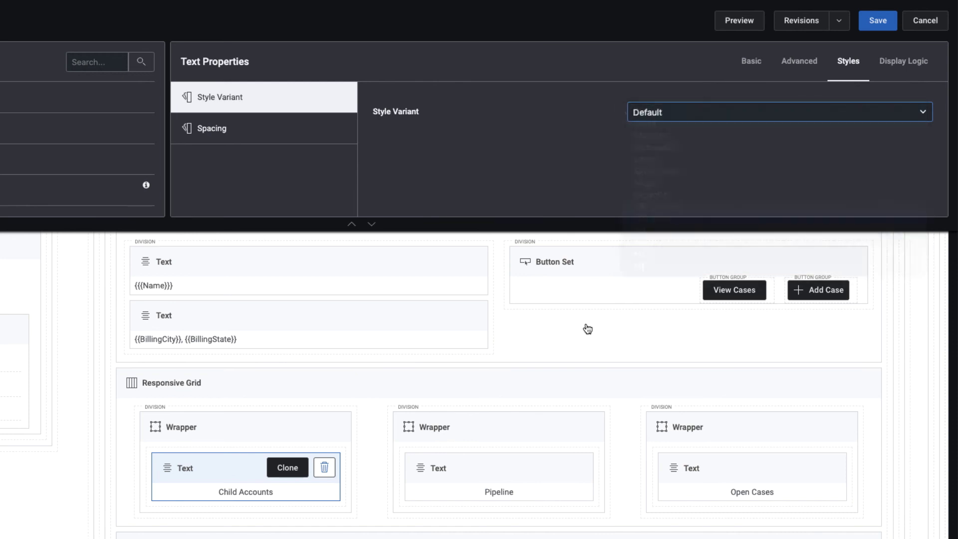
Step: Set the style variant of the Pipeline text inside its tile to KPI Label
left_click(493, 464)
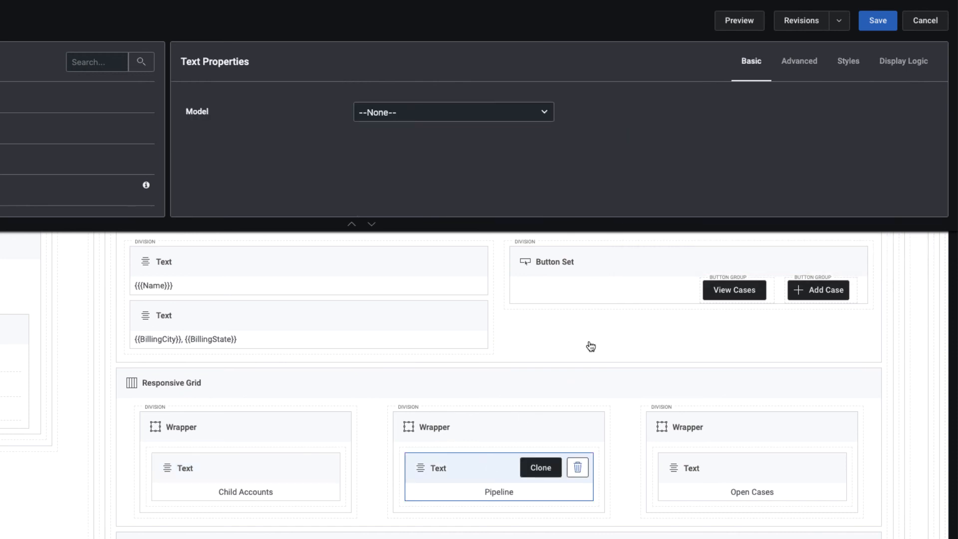
left_click(843, 74)
left_click(675, 118)
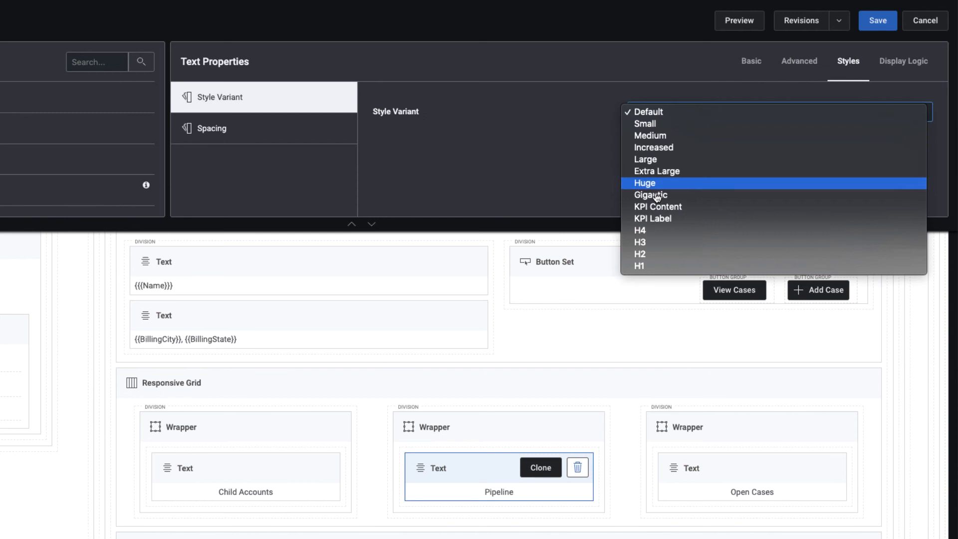
left_click(664, 217)
Step: Set the style variant of the Open Cases text inside its tile to KPI Label
left_click(736, 464)
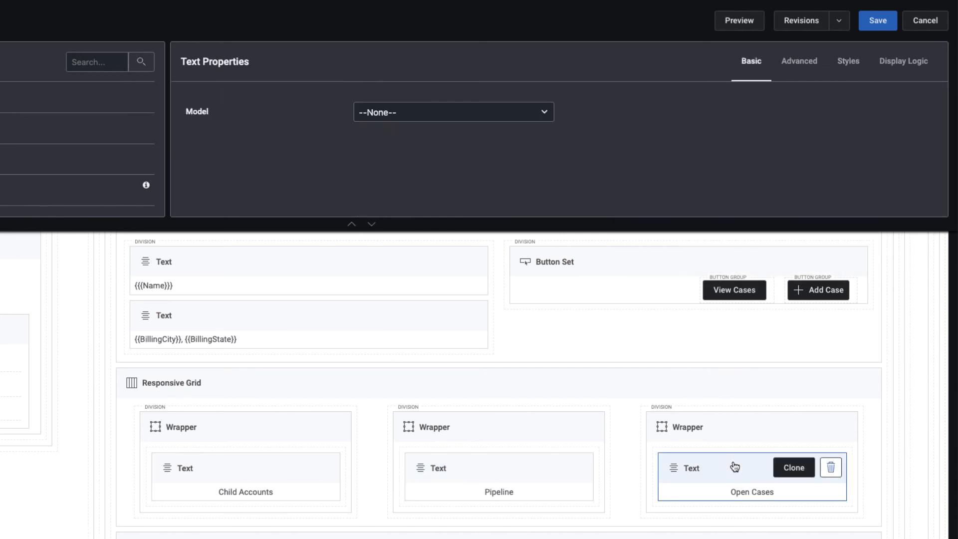
left_click(850, 67)
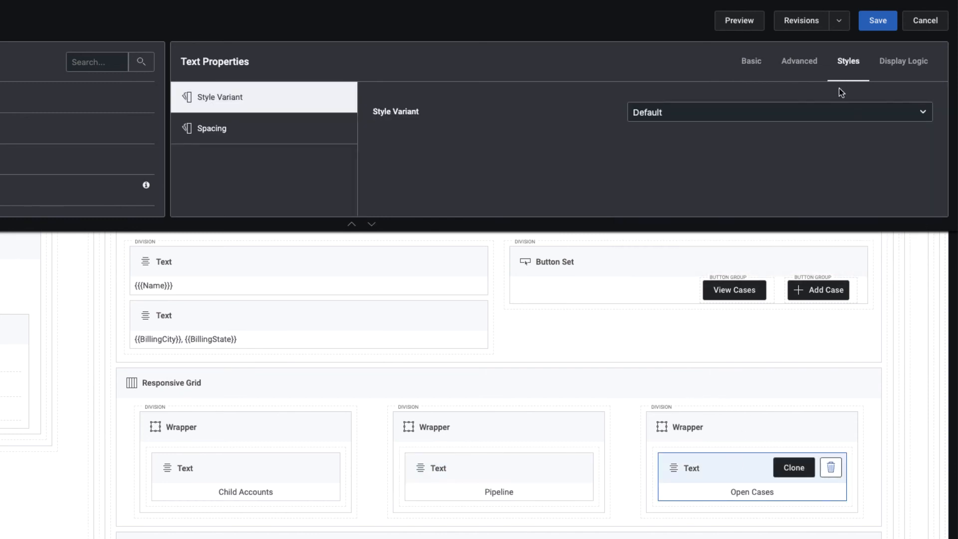
left_click(754, 116)
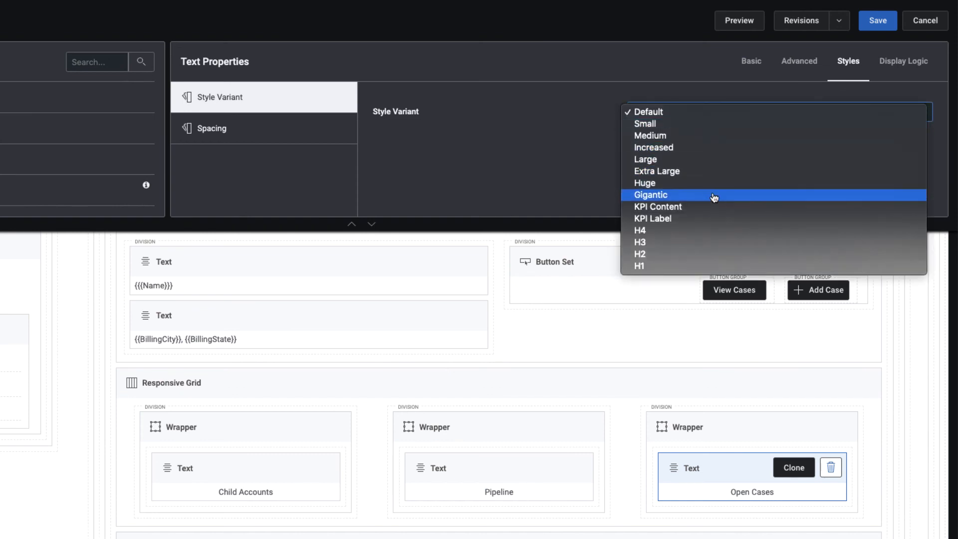
left_click(695, 219)
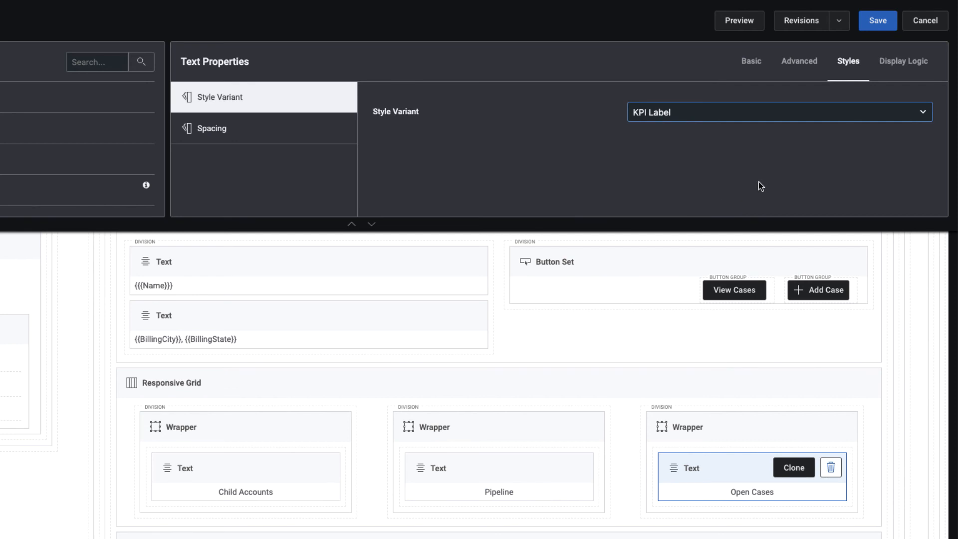
Step: Check the Pipeline text's style variant, save the page and reload the live AccountHierarchy page
left_click(489, 477)
left_click(840, 68)
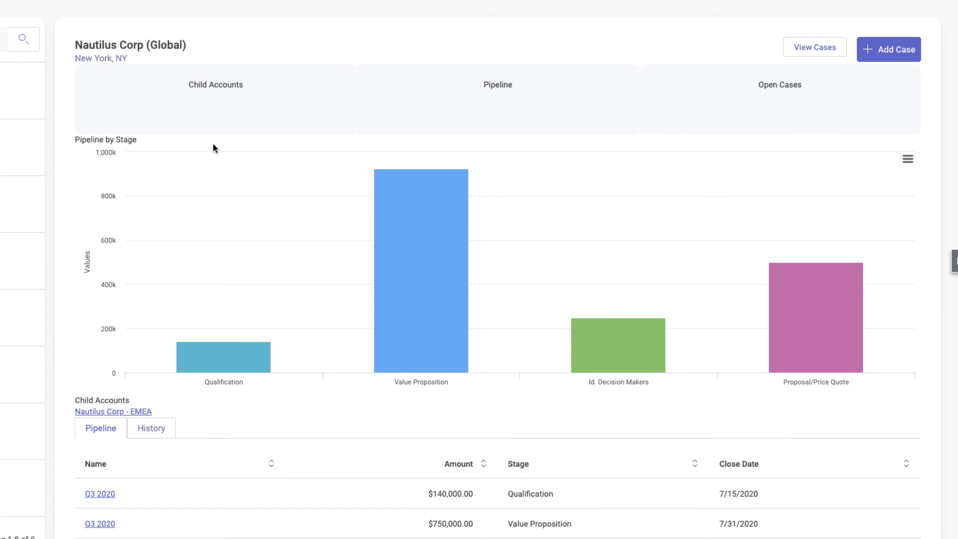
key("super+r")
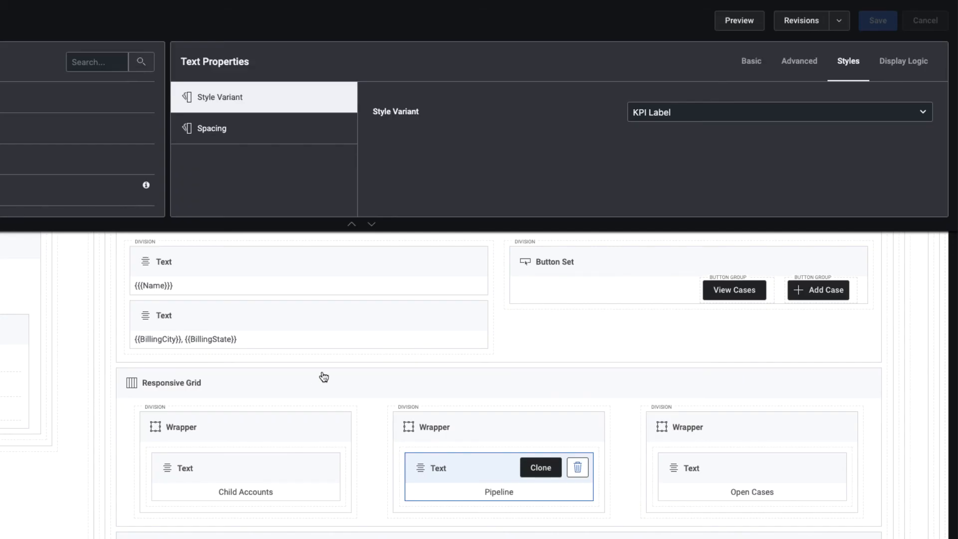
Step: Set the style variant of the Pipeline by Stage text above the chart to H1
scroll(322, 377, "down", 5)
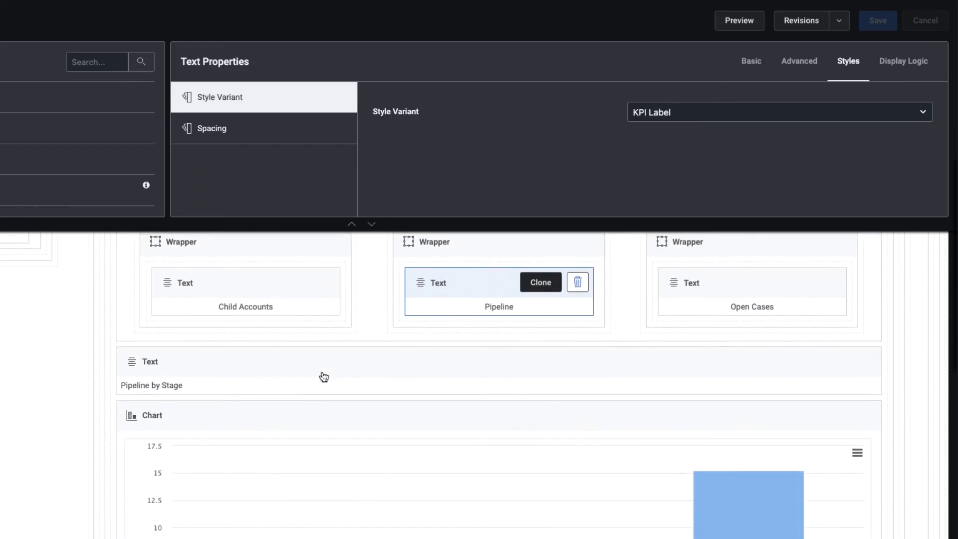
left_click(207, 345)
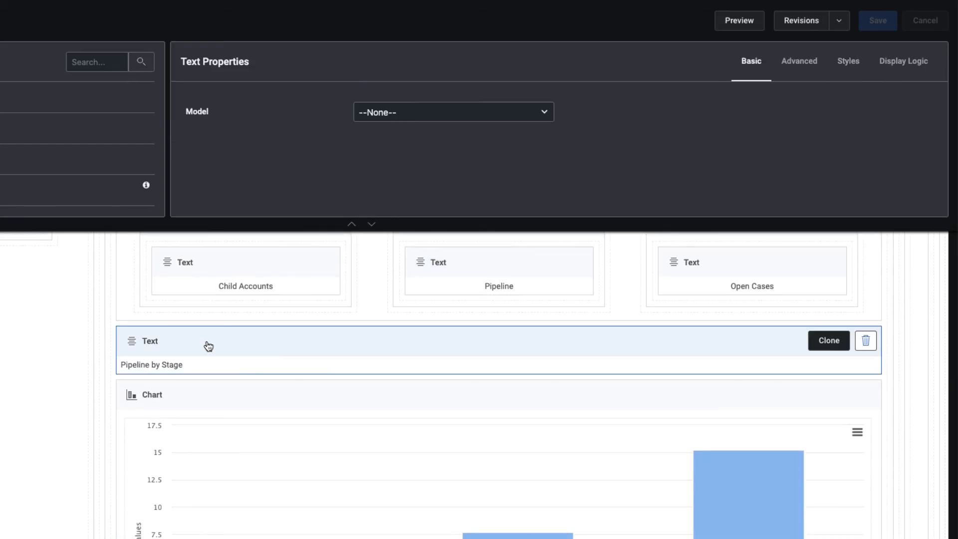
scroll(209, 346, "down", 6)
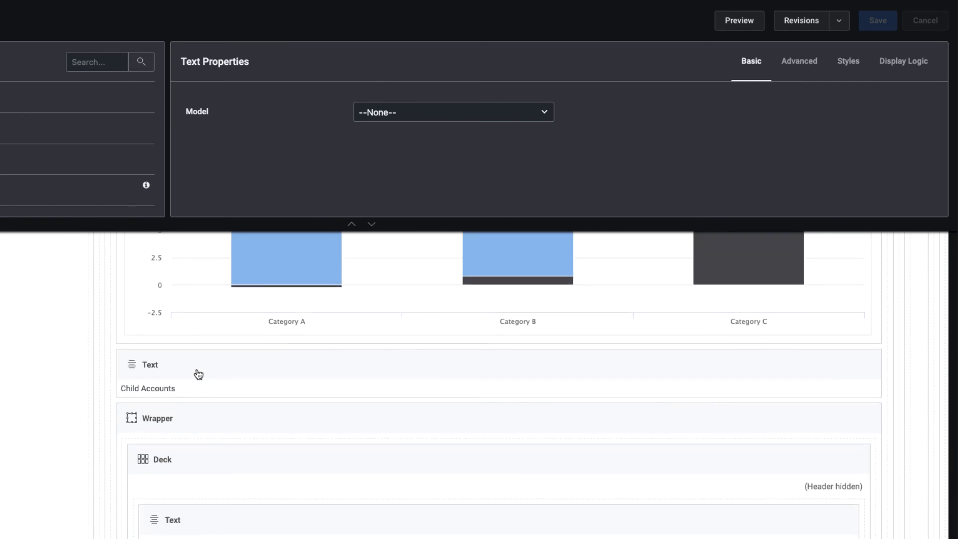
scroll(198, 373, "up", 2)
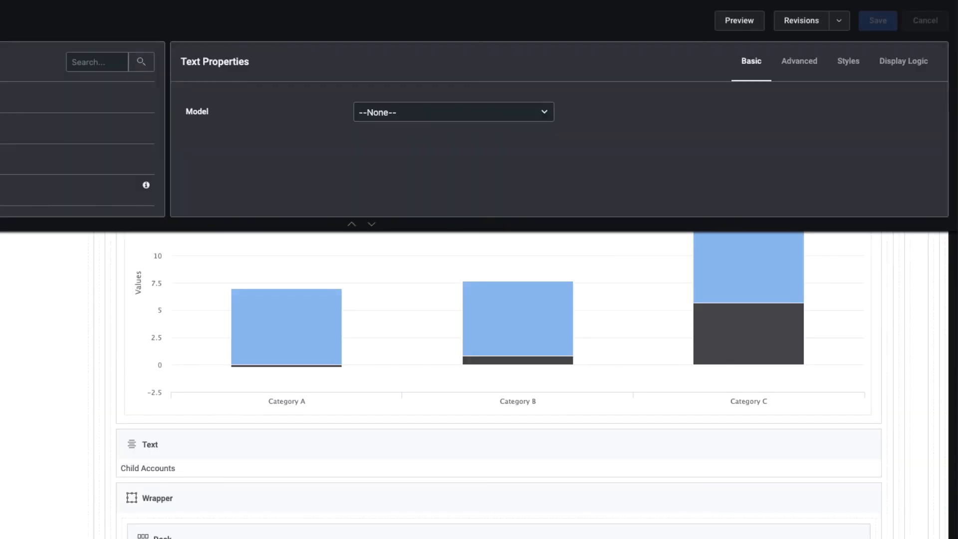
scroll(530, 300, "up", 6)
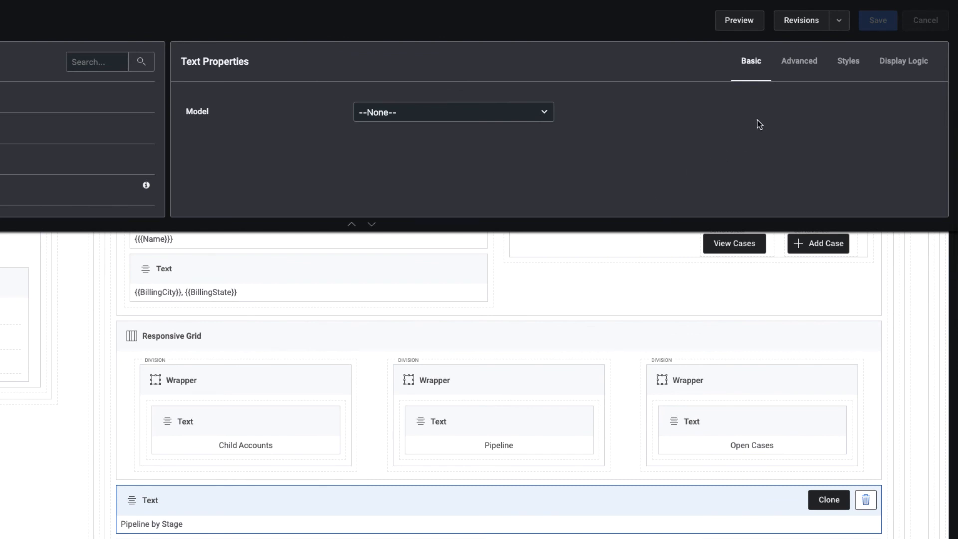
left_click(846, 68)
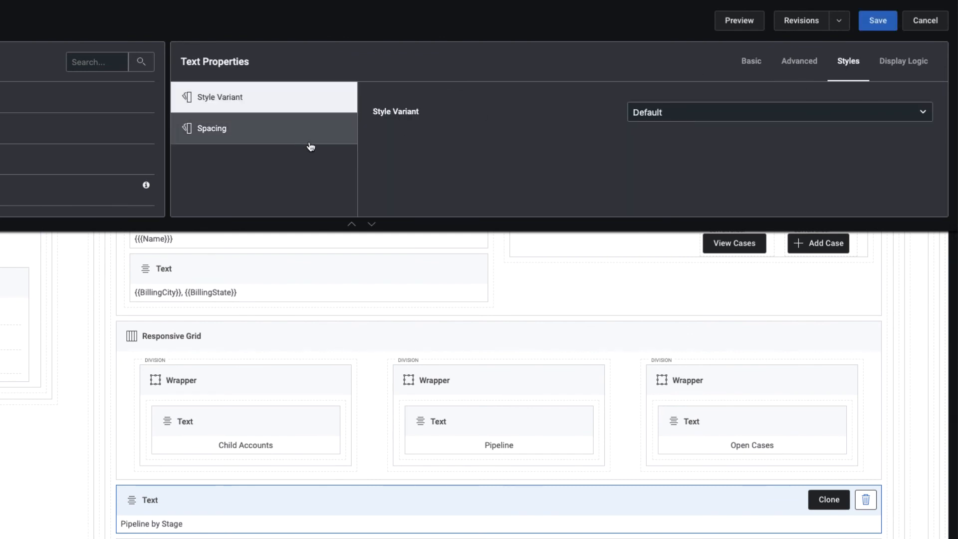
left_click(708, 113)
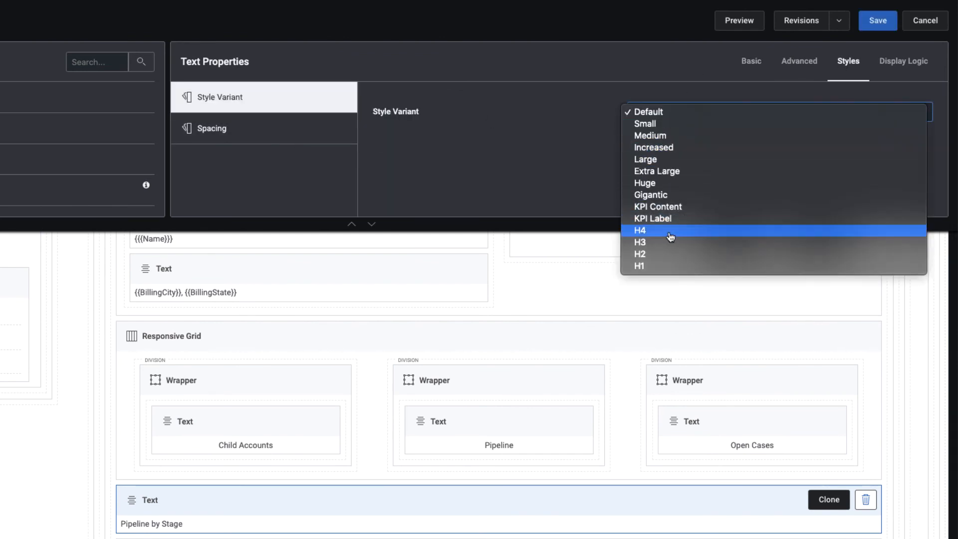
left_click(655, 267)
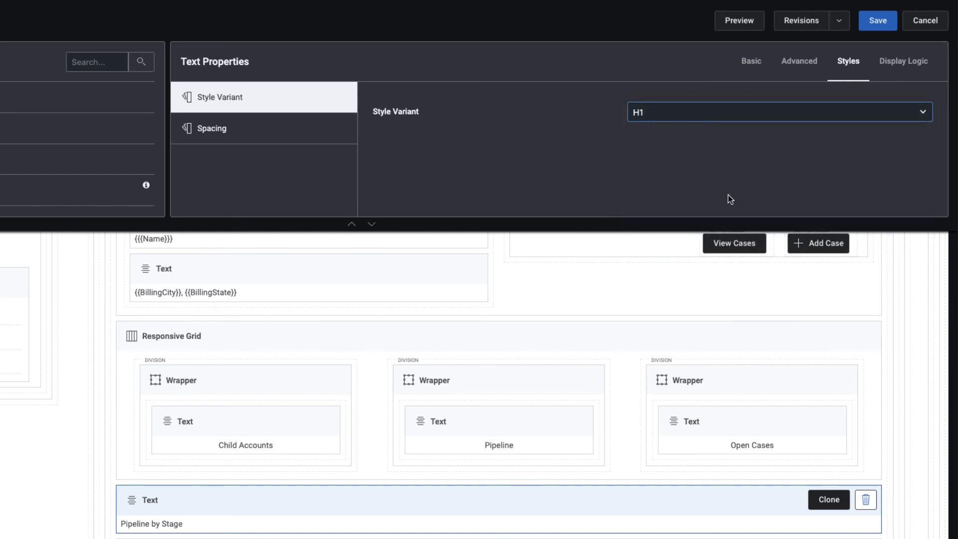
Step: Set the style variant of the Child Accounts heading text below the chart to H1
scroll(325, 481, "down", 6)
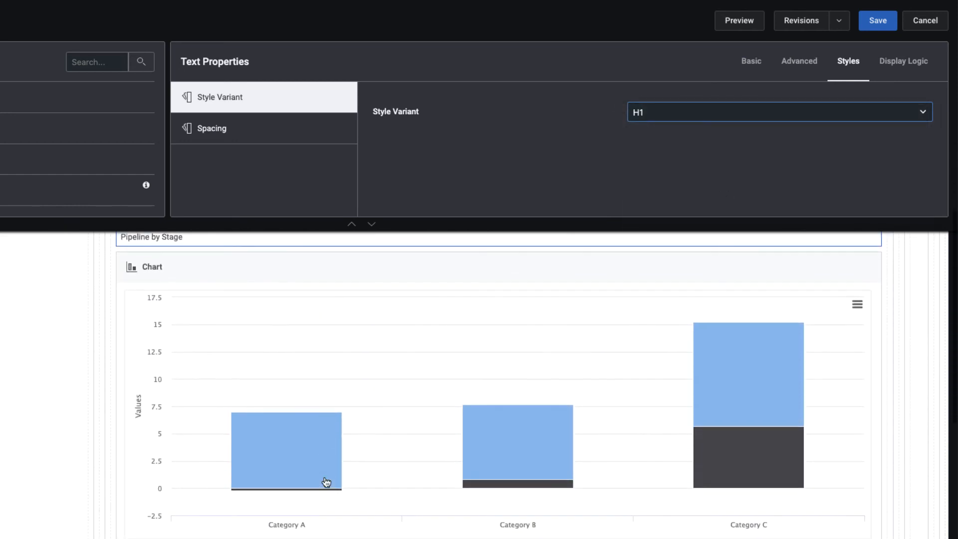
mouse_move(326, 482)
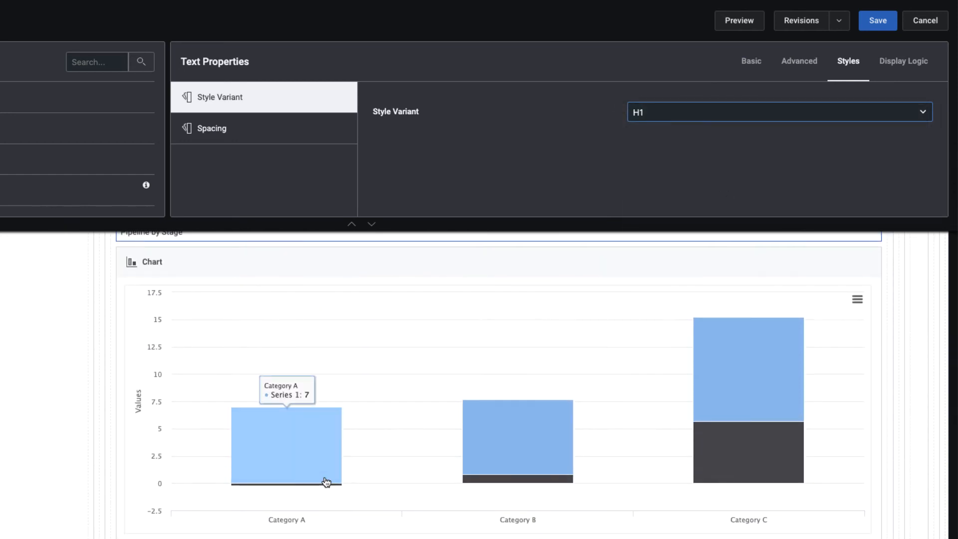
left_click(279, 537)
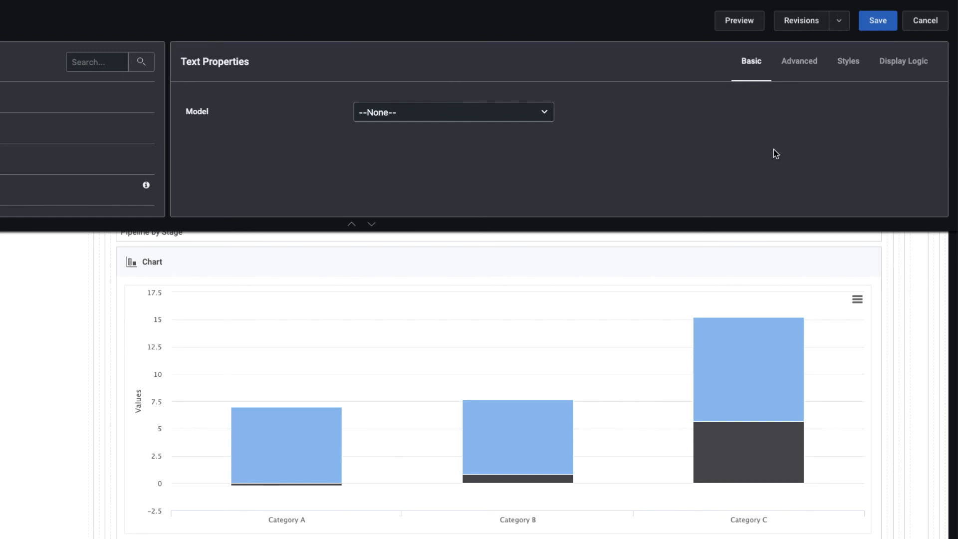
left_click(849, 64)
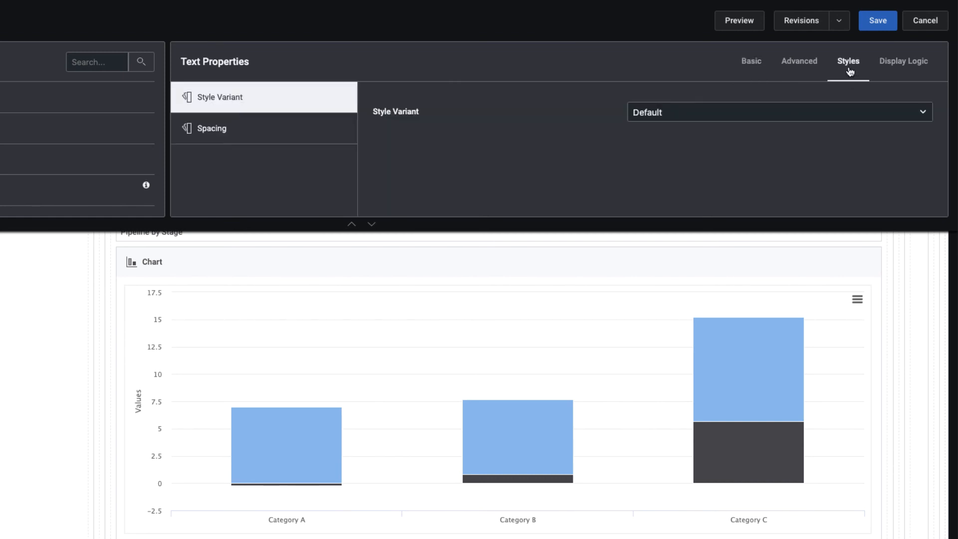
left_click(734, 114)
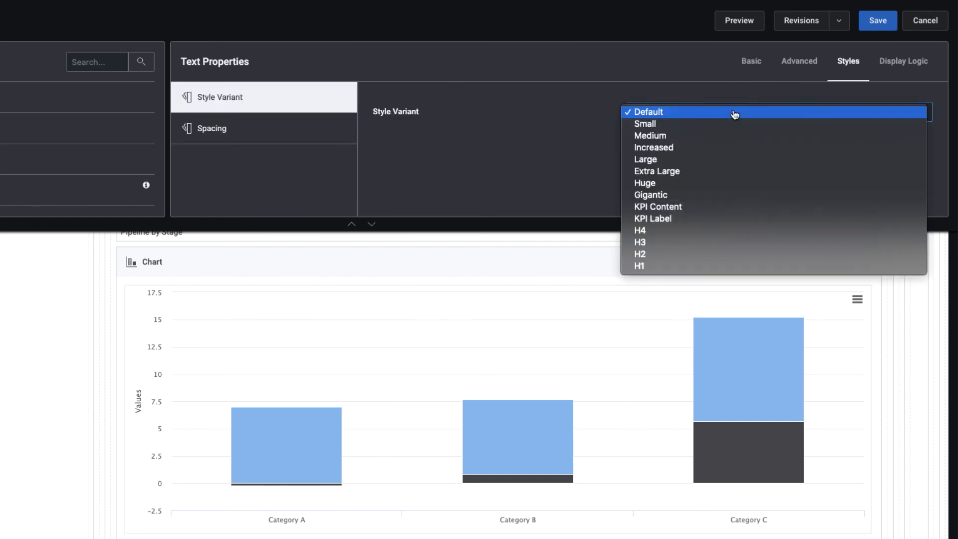
left_click(657, 267)
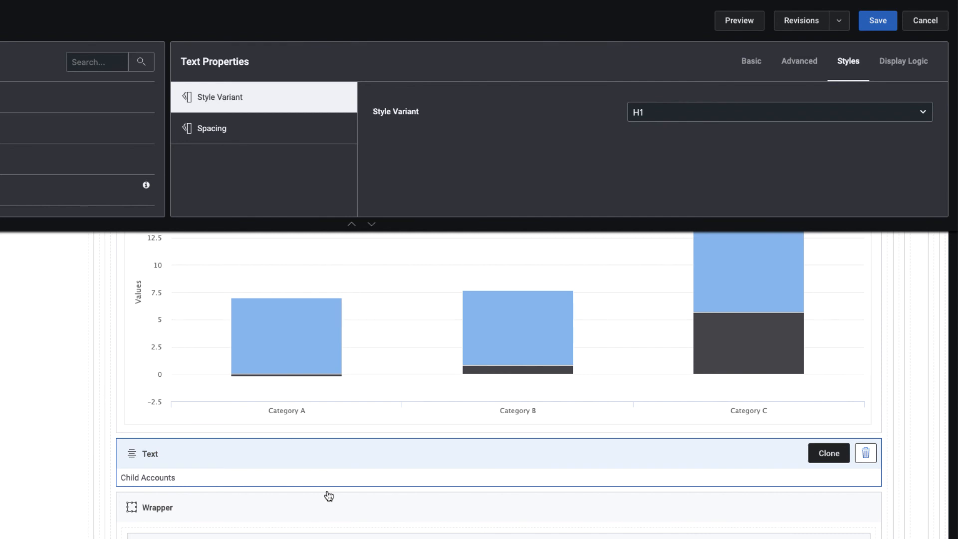
Step: Switch to the Figma mockup and inspect the text styling of the Nautilus Global - APAL heading and the account title
scroll(329, 496, "down", 2)
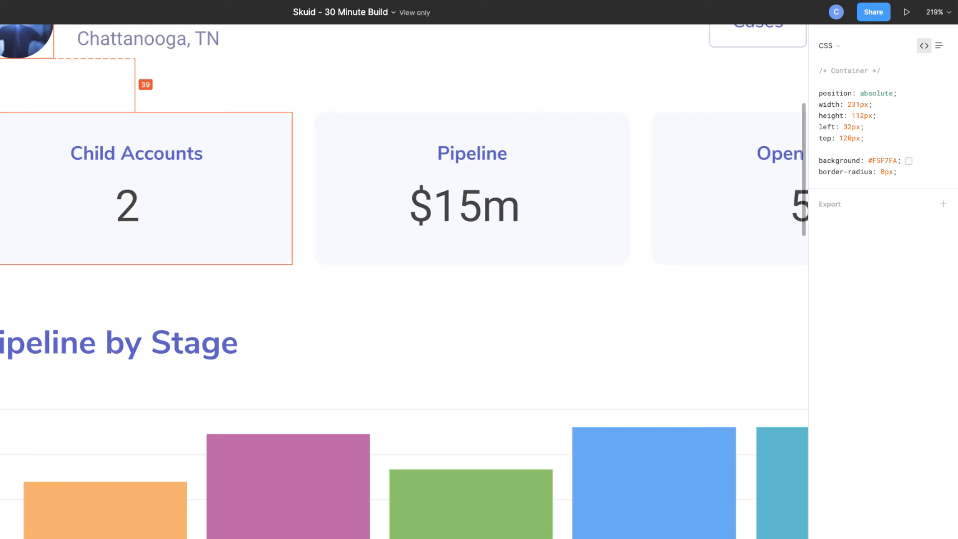
scroll(214, 435, "down", 5)
scroll(221, 435, "down", 1)
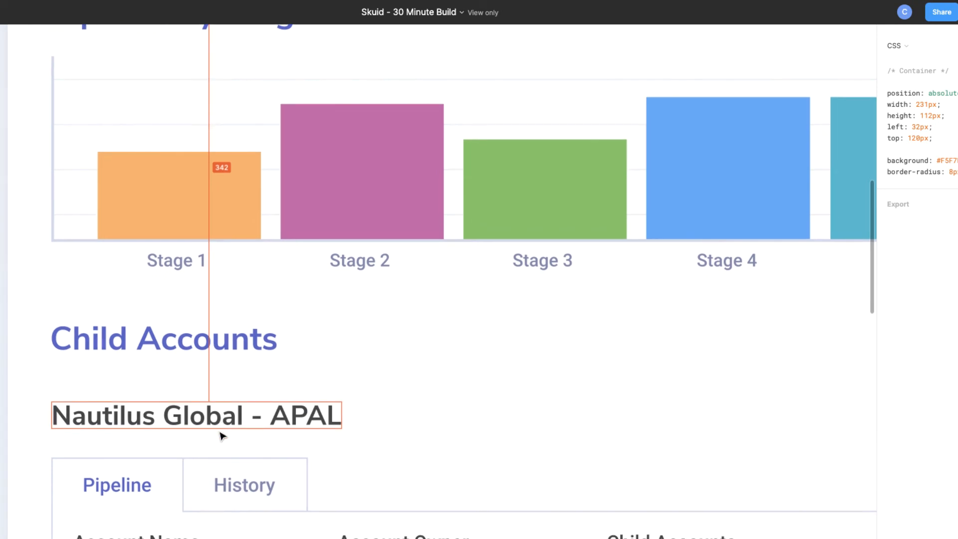
left_click(214, 424)
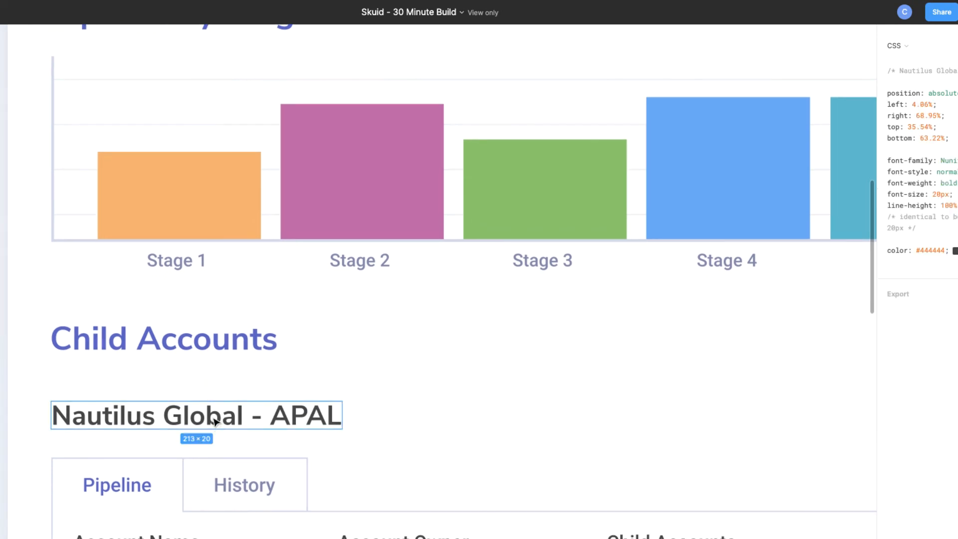
key("alt")
scroll(310, 369, "down", 5)
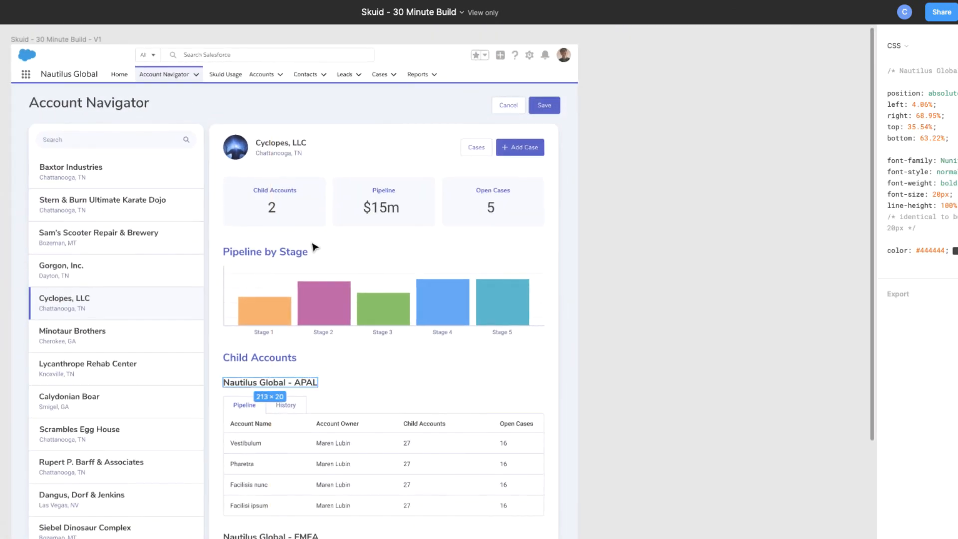
left_click(276, 144)
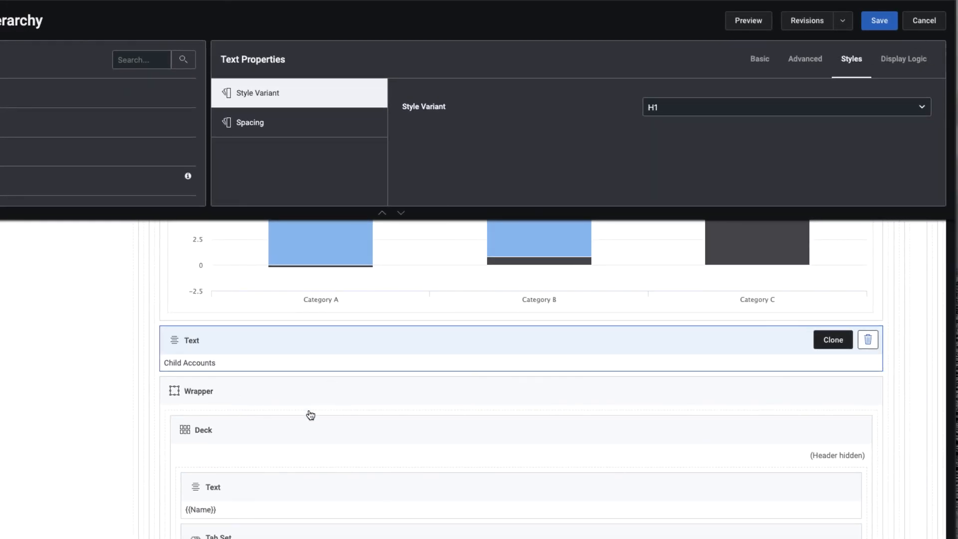
Step: Back in the Skuid composer, set the style variant of the {{Name}} text inside the child accounts deck to H2
left_click(260, 494)
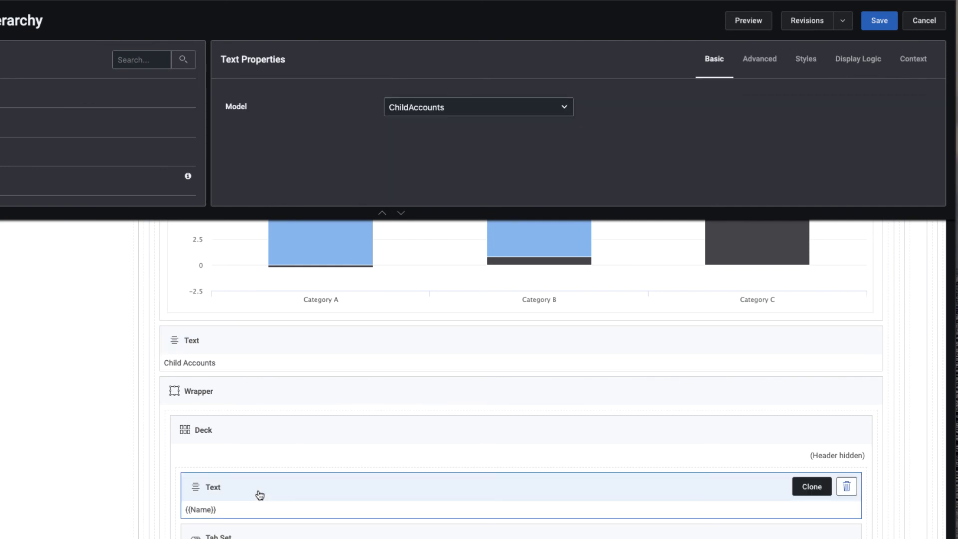
left_click(809, 68)
left_click(744, 106)
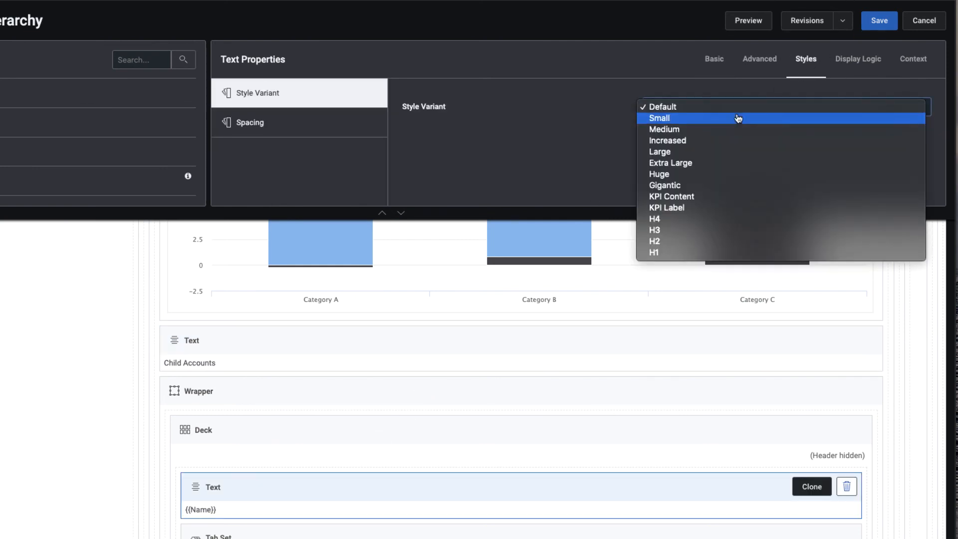
left_click(679, 241)
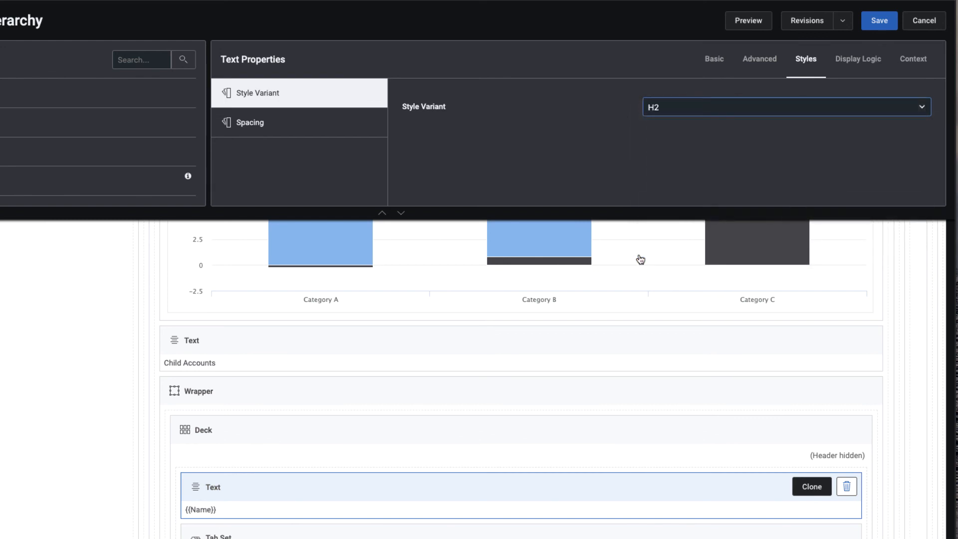
Step: Change the deck text's merge field to {{{Name}}} with triple braces and recheck the text's style variant
left_click(232, 511)
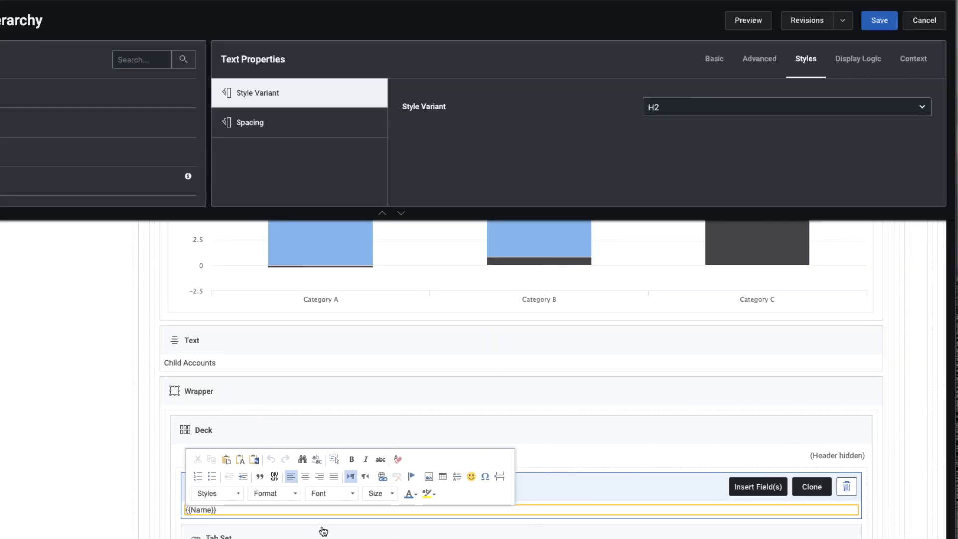
left_click(221, 510)
type("}")
type("{")
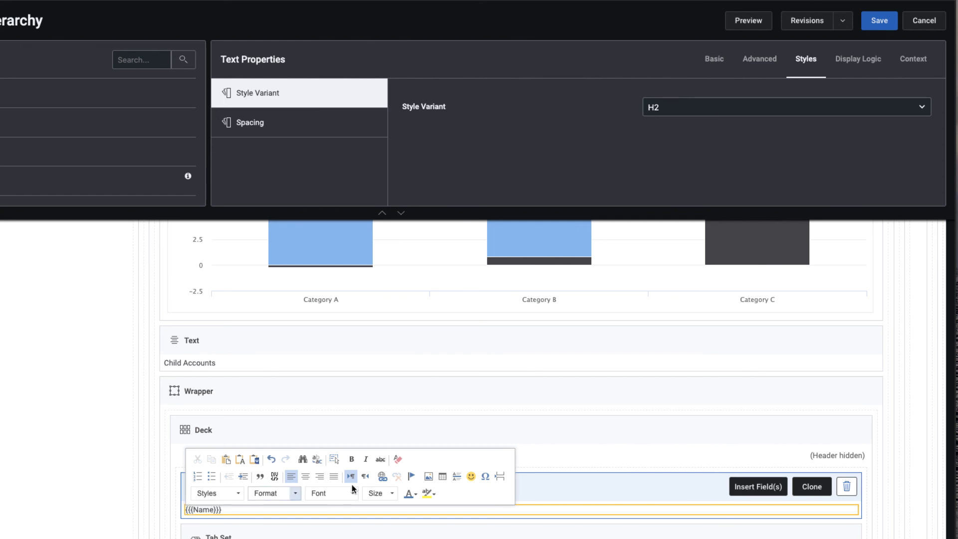
left_click(573, 434)
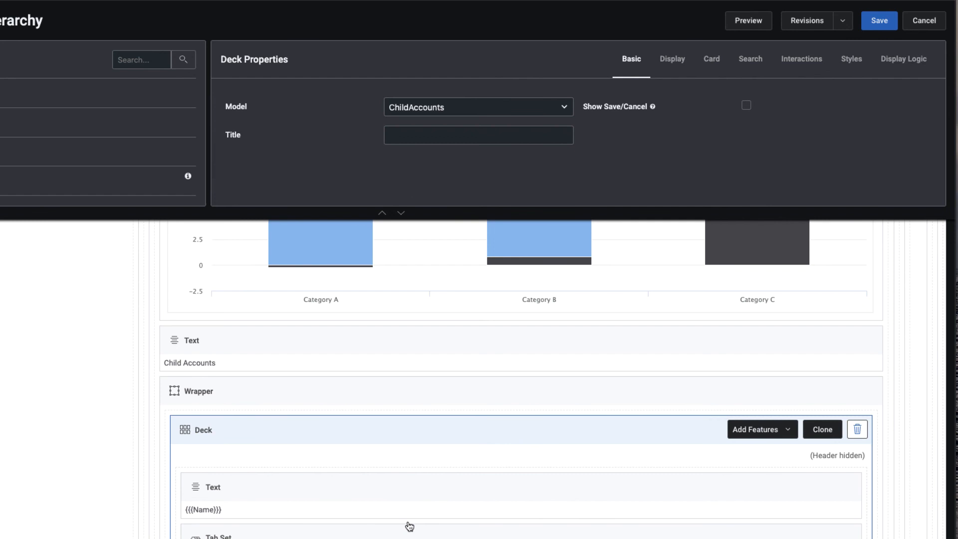
left_click(373, 490)
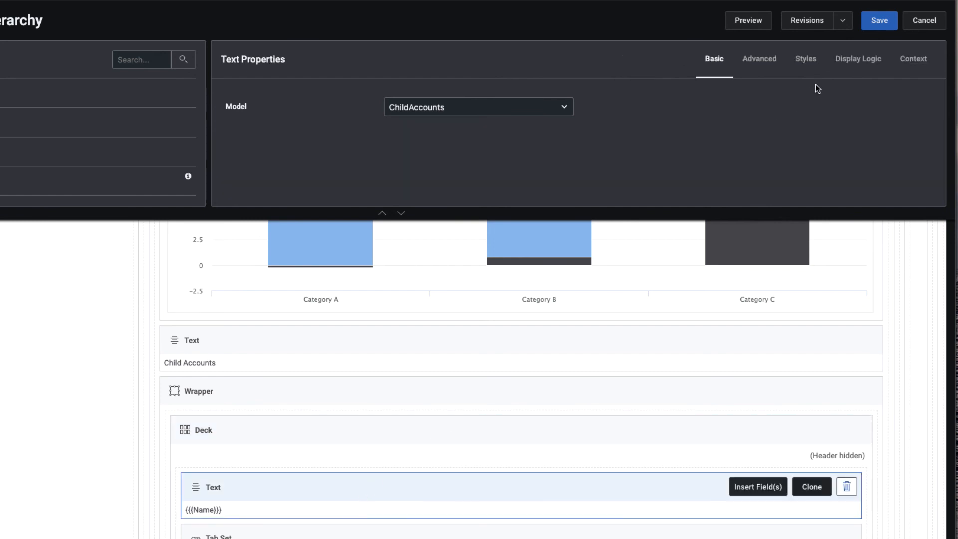
left_click(806, 60)
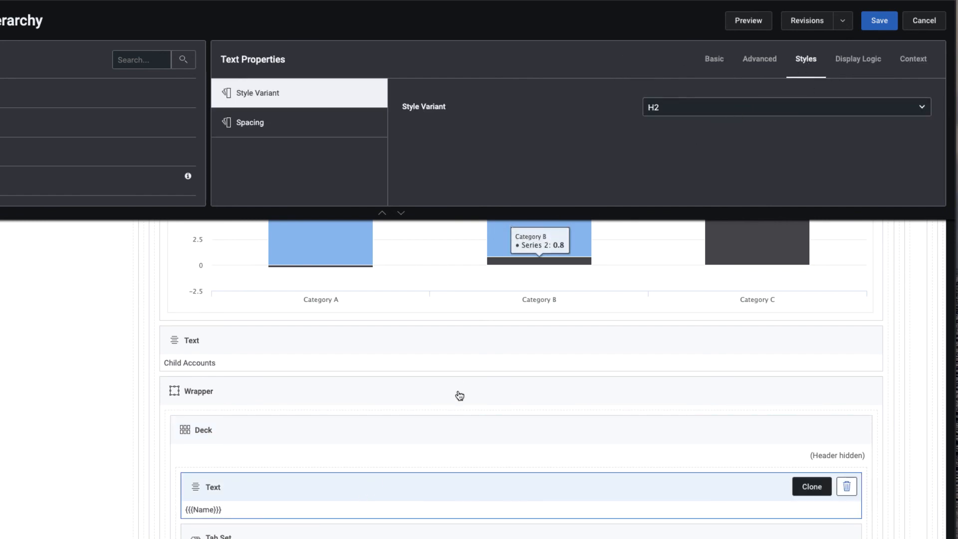
Step: Review the child accounts deck, reload the live AccountHierarchy page, and compare its headings with the Figma mockup
scroll(456, 394, "down", 3)
scroll(460, 395, "down", 1)
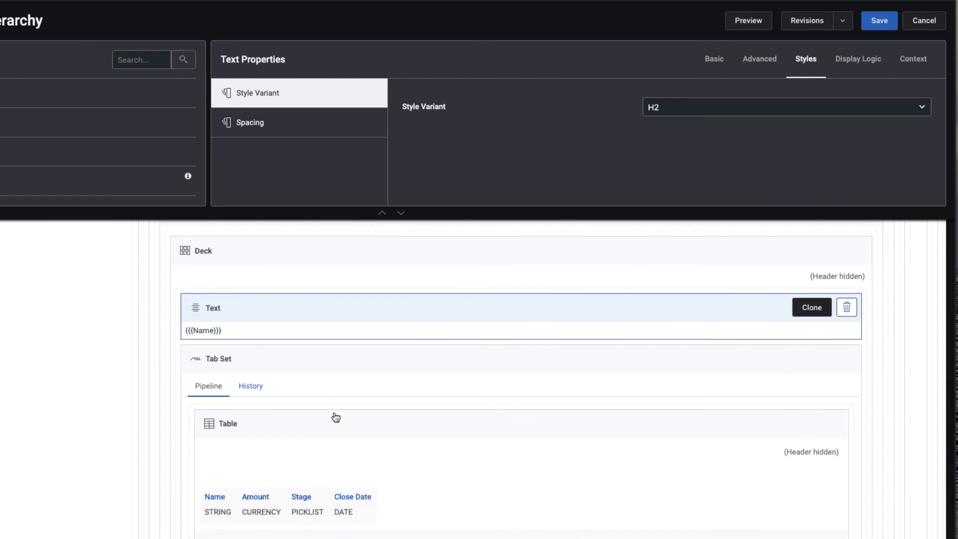
scroll(335, 419, "down", 1)
scroll(334, 419, "down", 2)
scroll(334, 390, "up", 4)
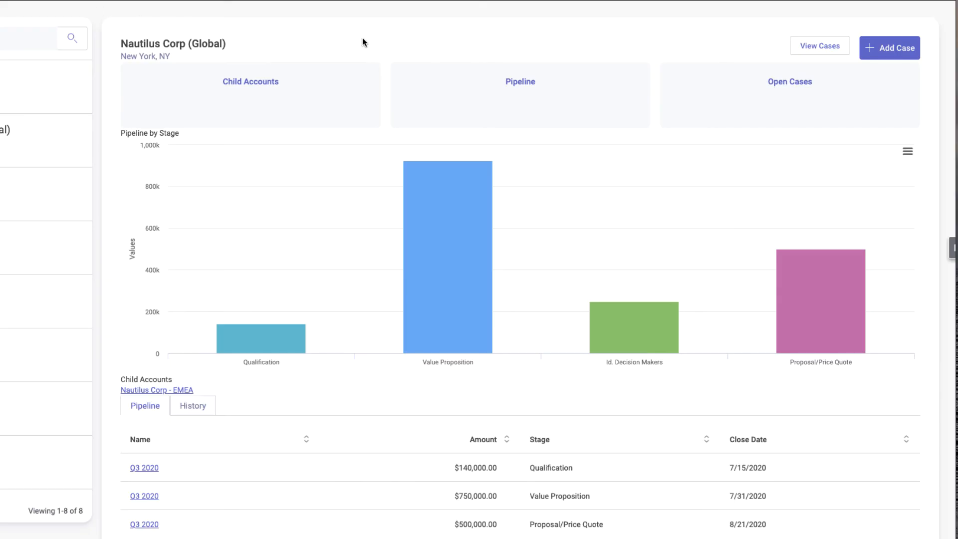
key("super+r")
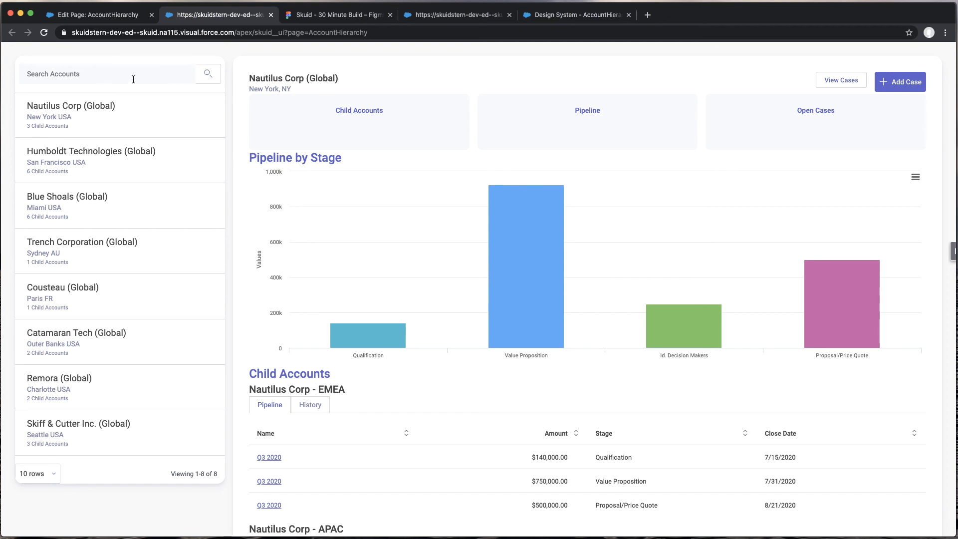
left_click(339, 15)
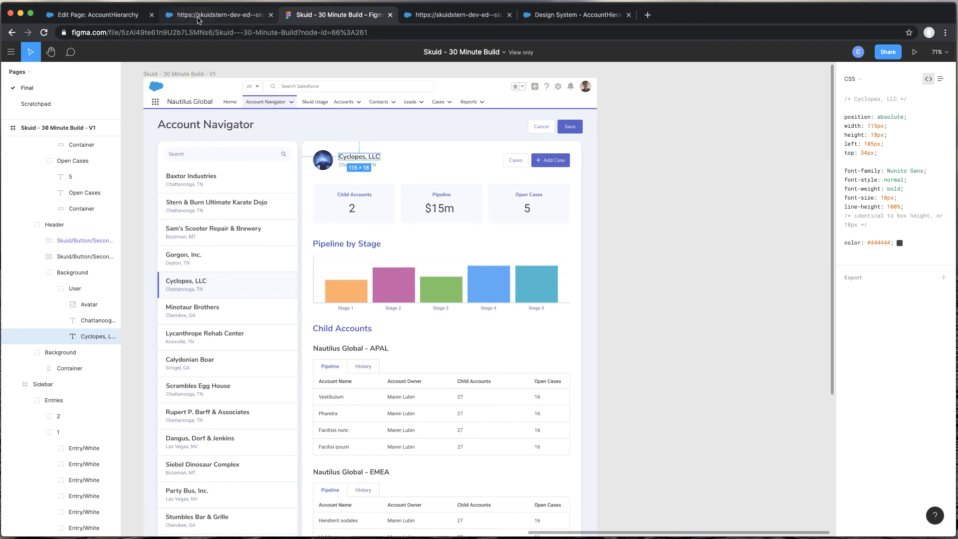
Step: Back in the Skuid composer, turn off the "Load more" button and the footer for the AccountList list and save the page
left_click(120, 20)
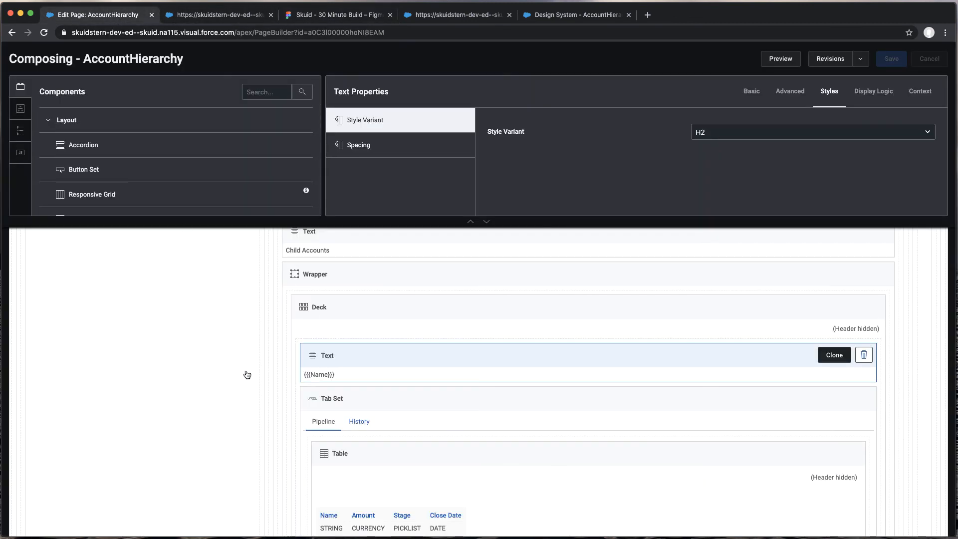
scroll(247, 374, "up", 4)
scroll(247, 374, "up", 5)
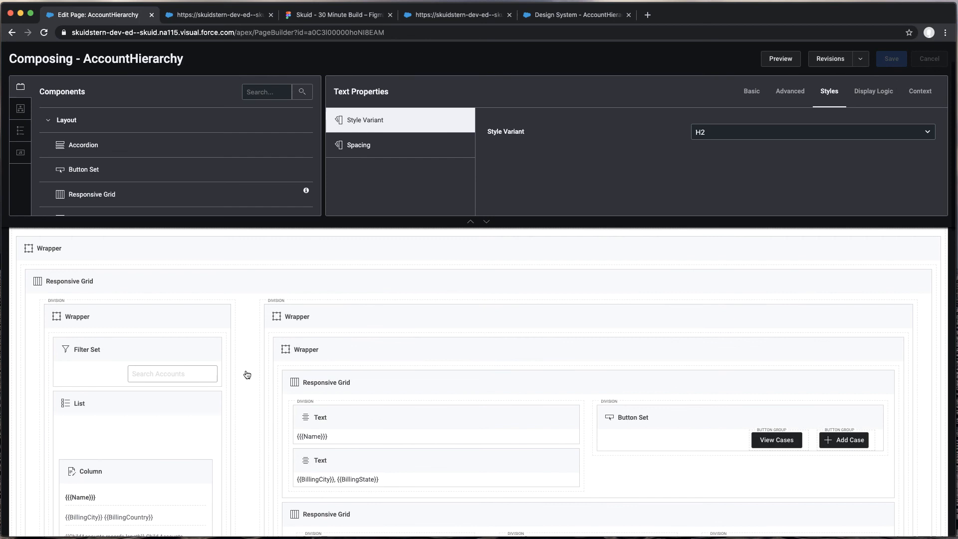
left_click(104, 405)
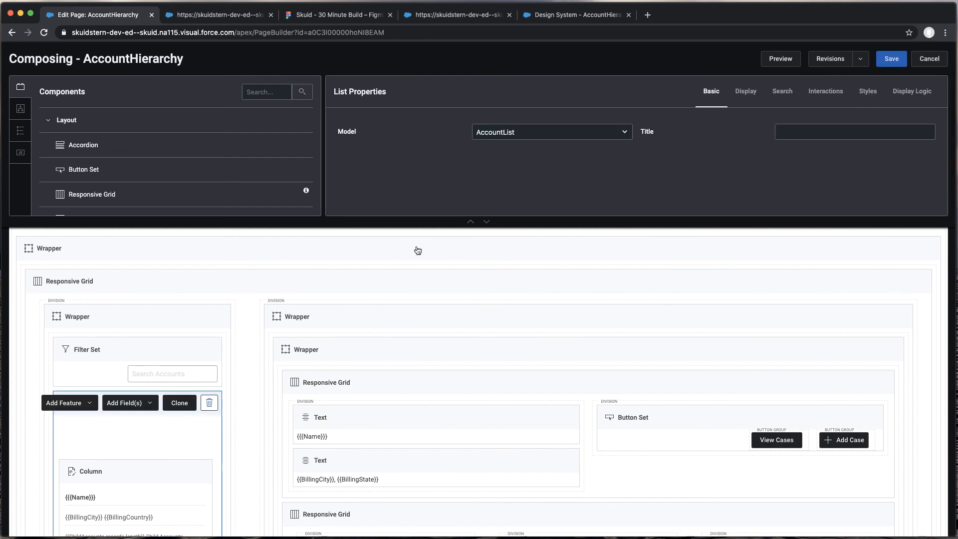
left_click(745, 99)
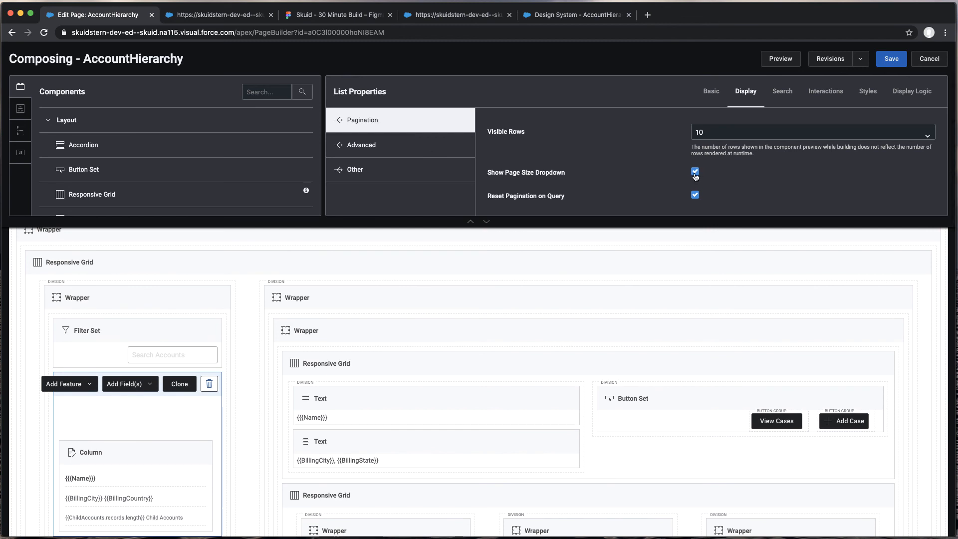
left_click(419, 154)
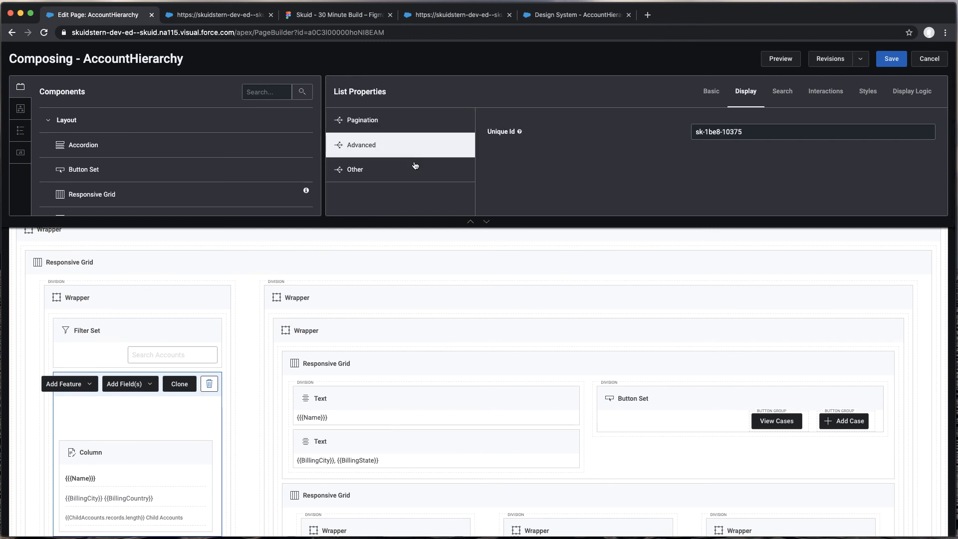
left_click(414, 169)
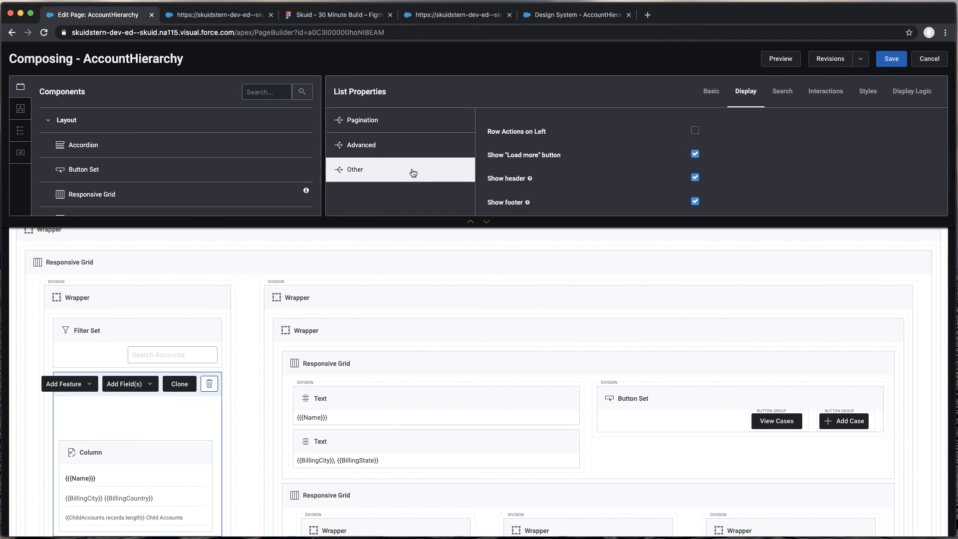
left_click(695, 155)
left_click(694, 203)
left_click(892, 64)
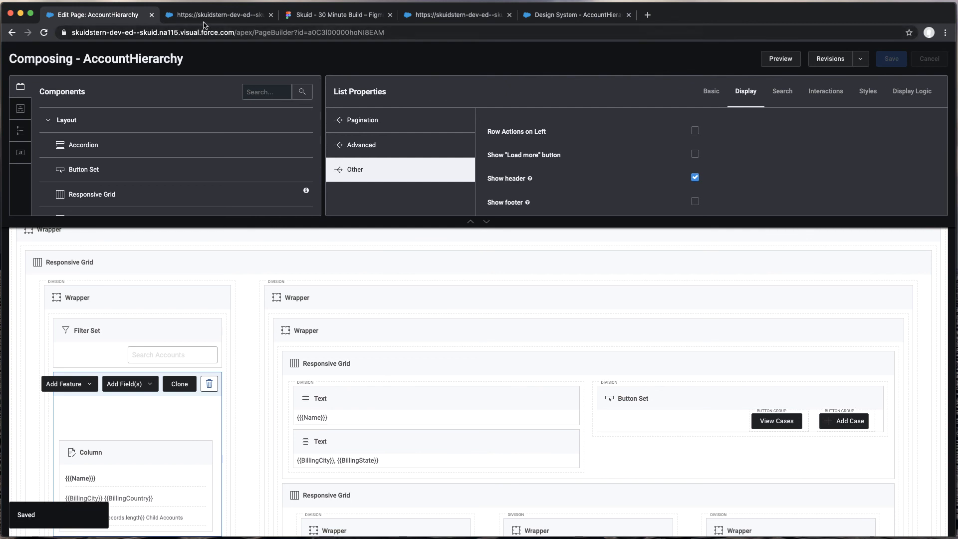
Step: Switch to the live AccountHierarchy page and reload it to check the account list and the pipeline chart
left_click(204, 21)
left_click(44, 33)
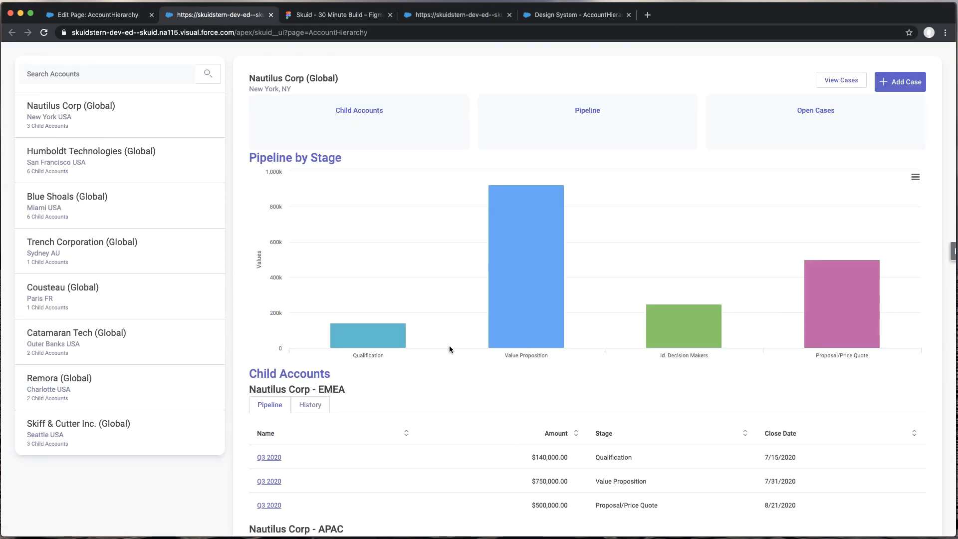
mouse_move(519, 331)
Step: Switch to the AccountHierarchy design system and review its brand color variables, including the chart colors
left_click(569, 15)
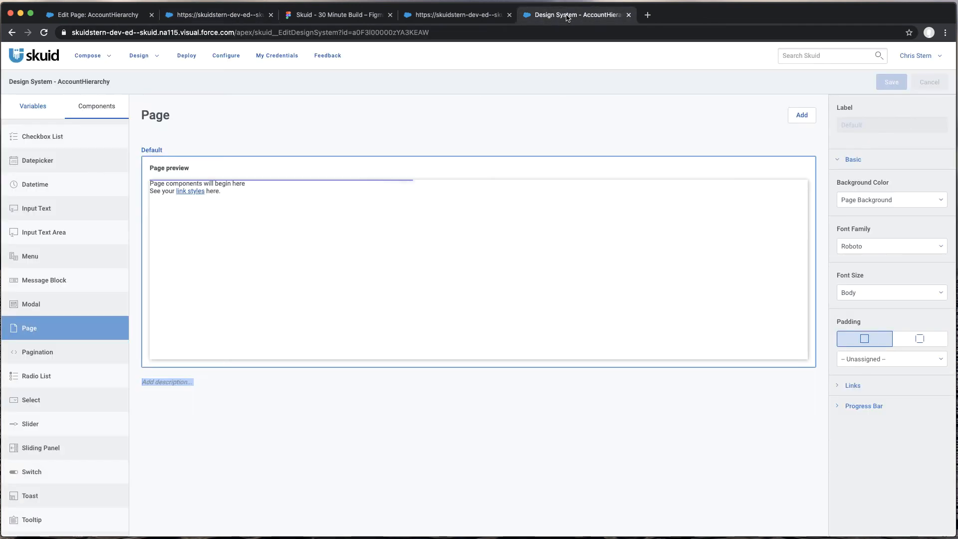
left_click(24, 111)
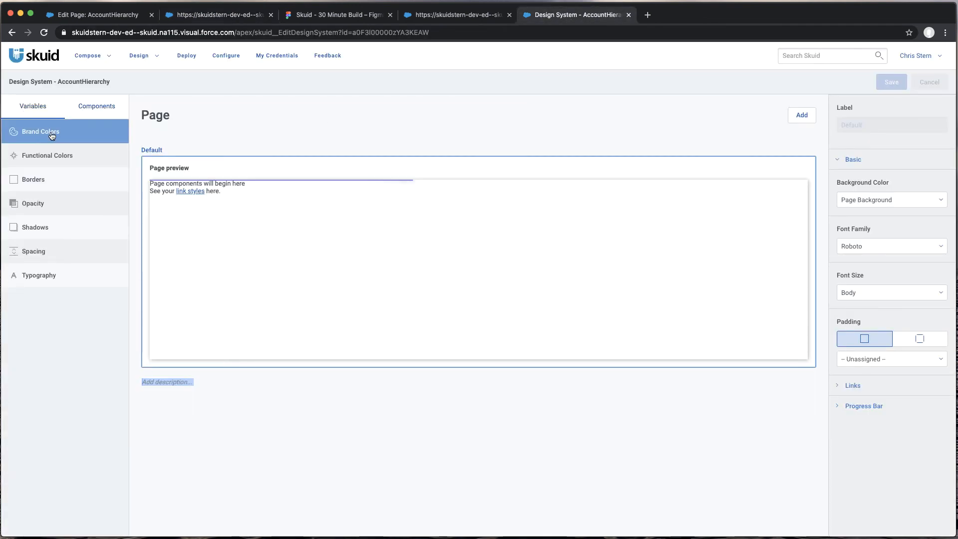
left_click(58, 133)
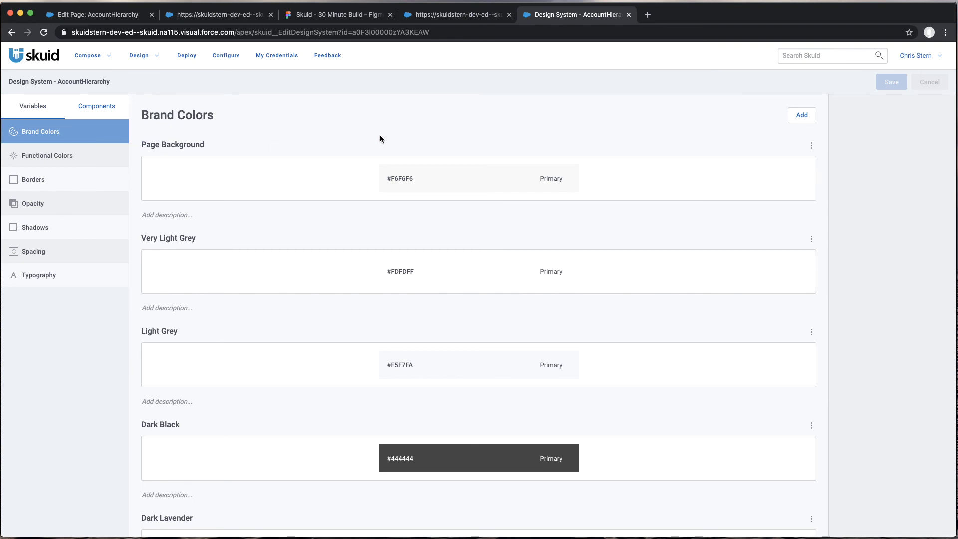
scroll(332, 242, "down", 5)
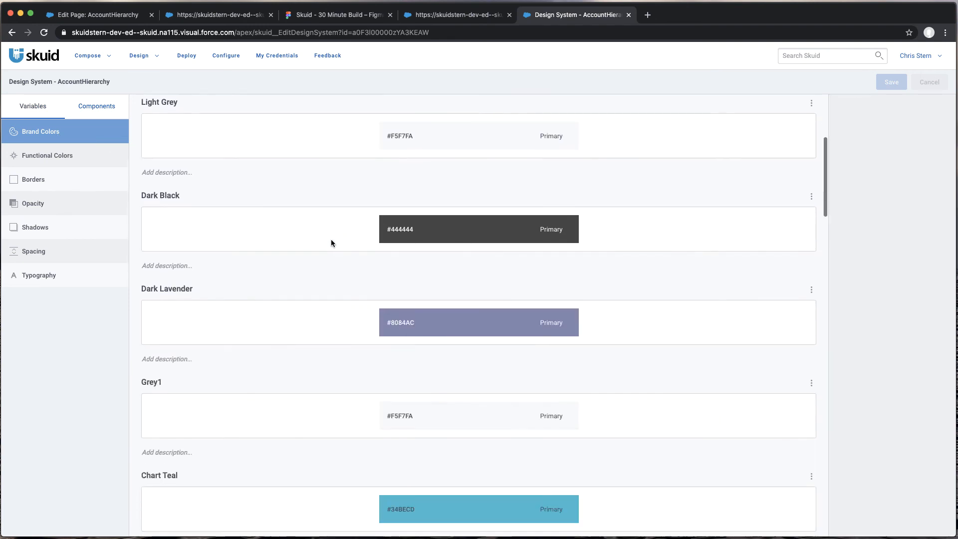
scroll(331, 243, "down", 3)
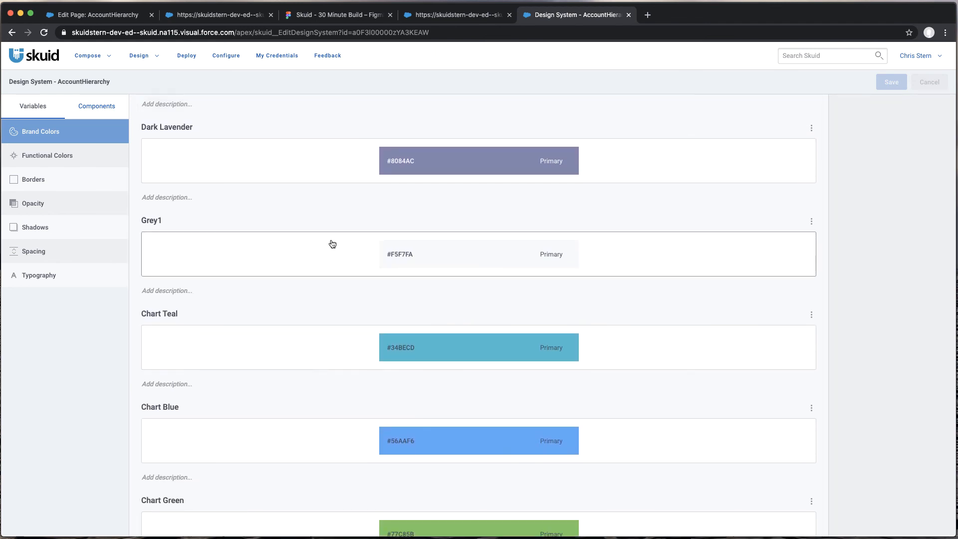
scroll(332, 243, "down", 1)
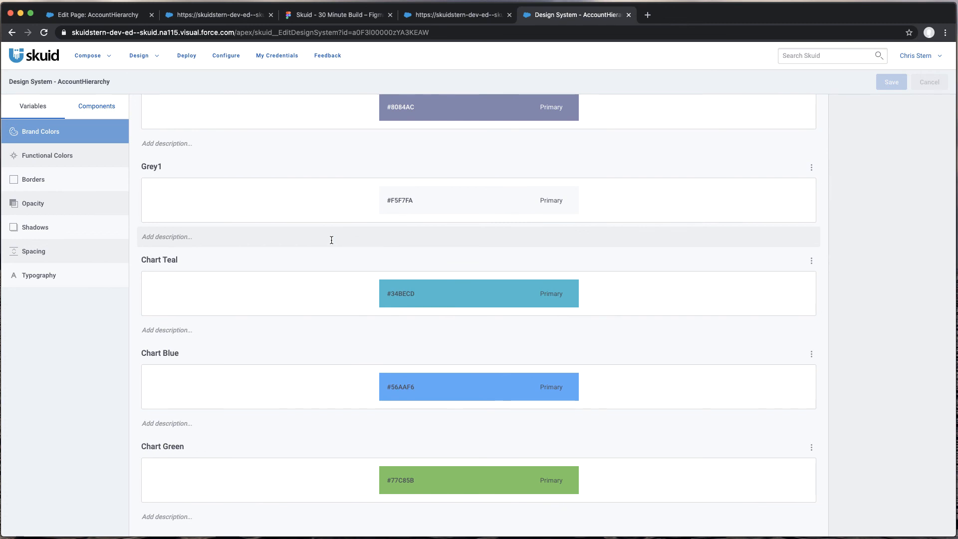
Step: Compare the Figma mockup's account header, summary tiles and stage chart with those on the live page
left_click(337, 17)
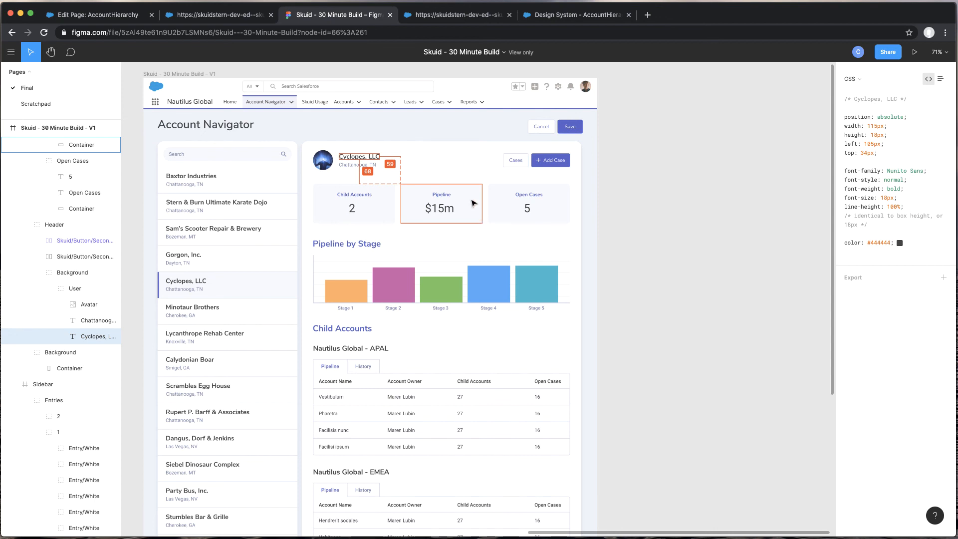
left_click(216, 15)
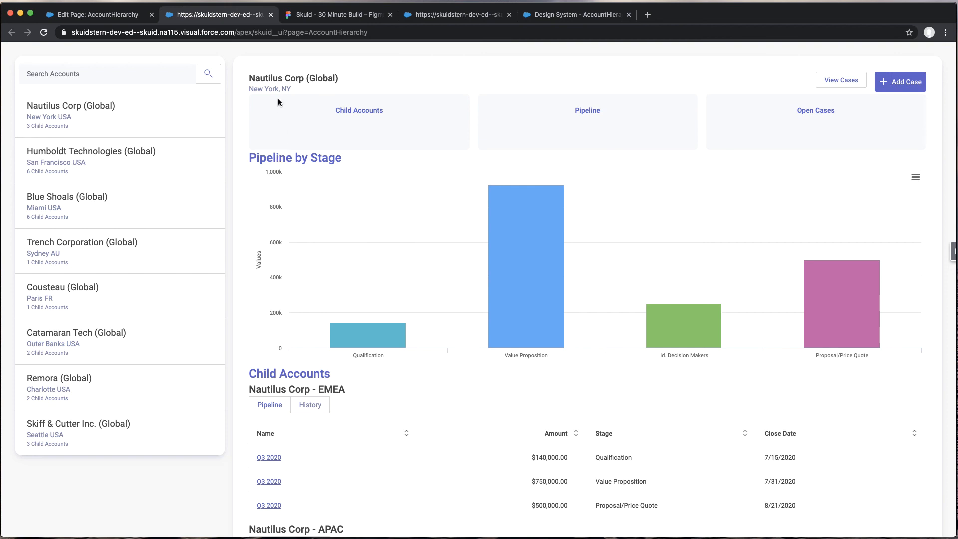
left_click(329, 16)
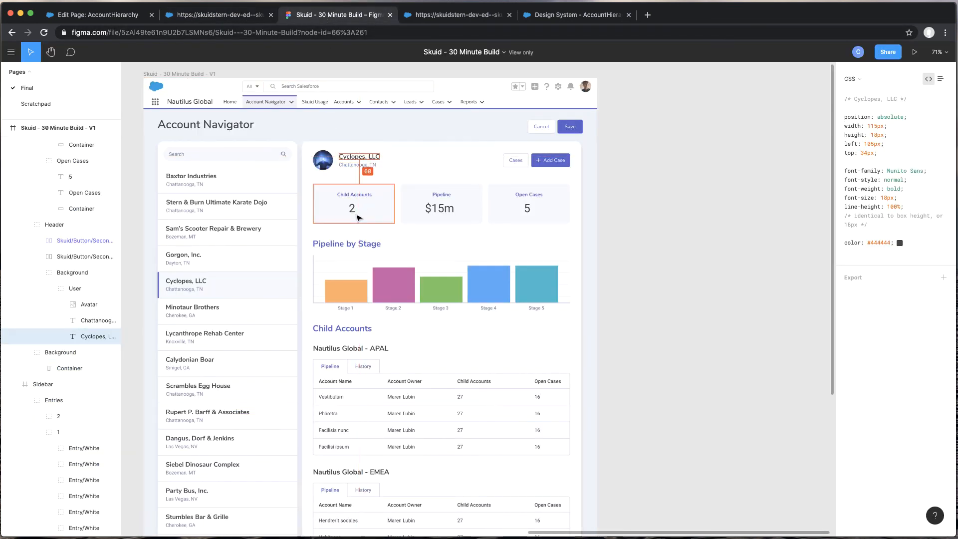
left_click(208, 16)
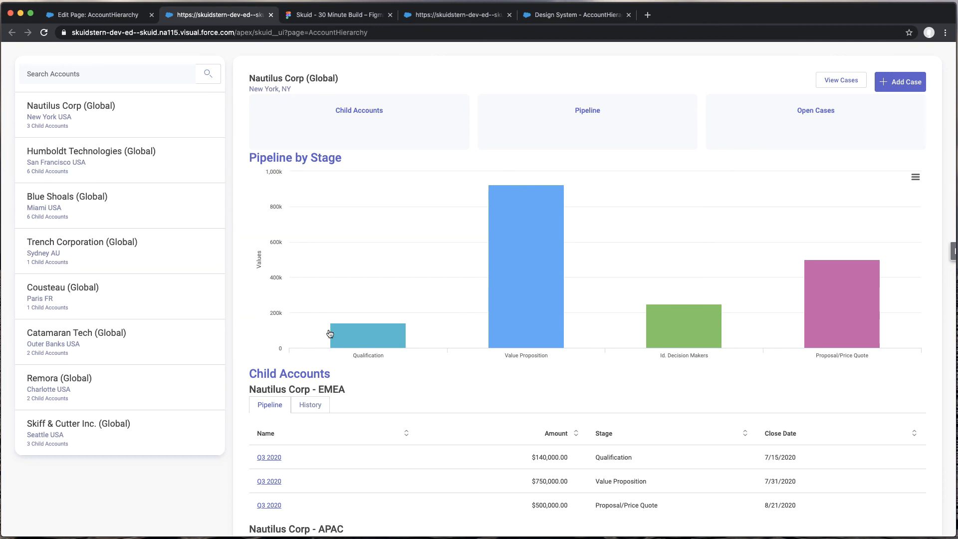
mouse_move(343, 338)
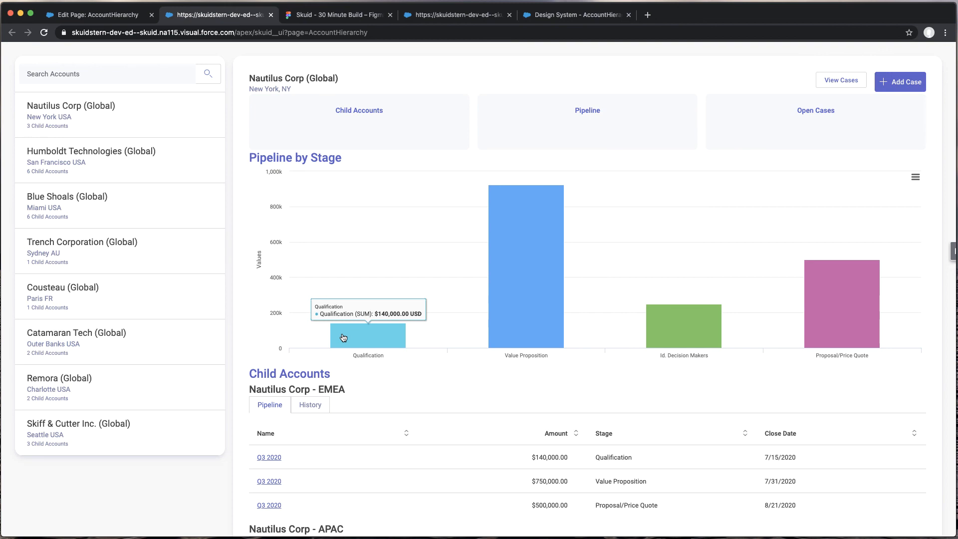